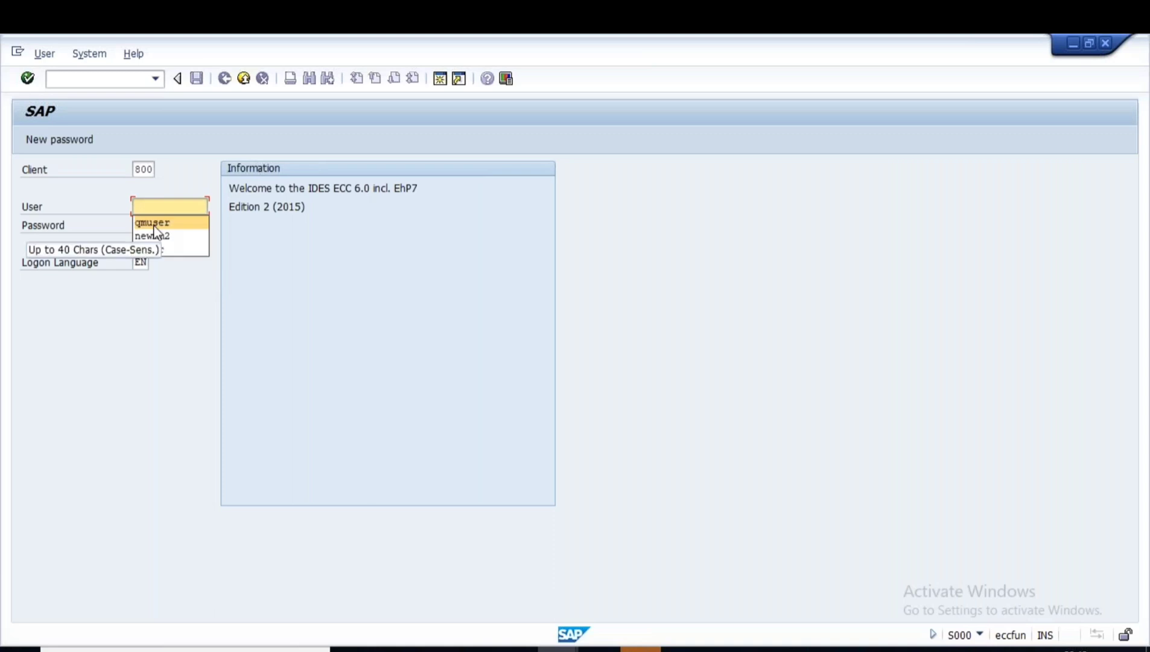
# - Log on to client 800 as qmuser in language EN, entering the account password
pyautogui.press('Tab')
pyautogui.press('capslock')
pyautogui.press('capslock')
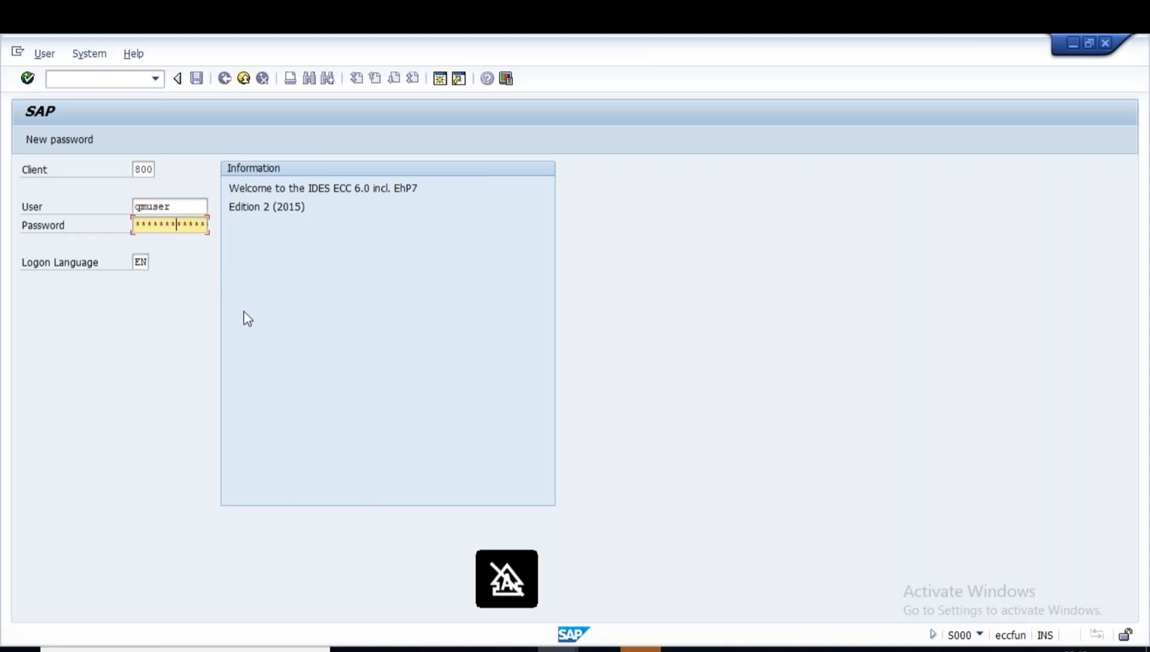
pyautogui.press('Return')
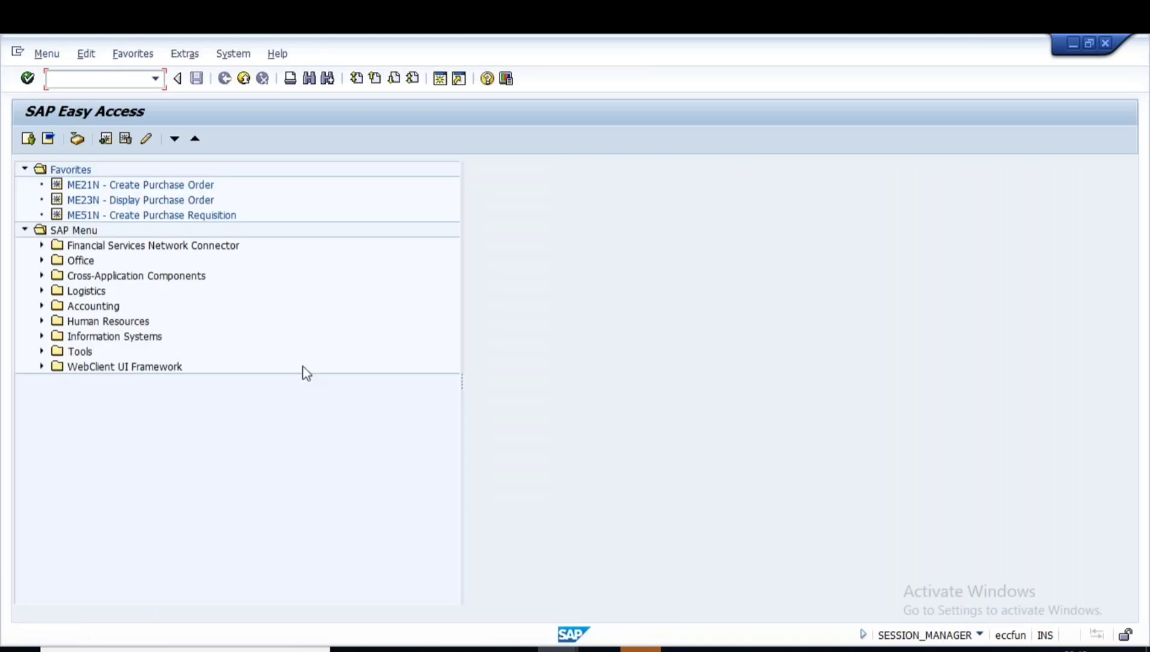
# - Open the MIRO incoming invoice transaction for company code 1000 and keep VA (19% domestic input tax) as the tax code
pyautogui.write('miro')
pyautogui.press('Return')
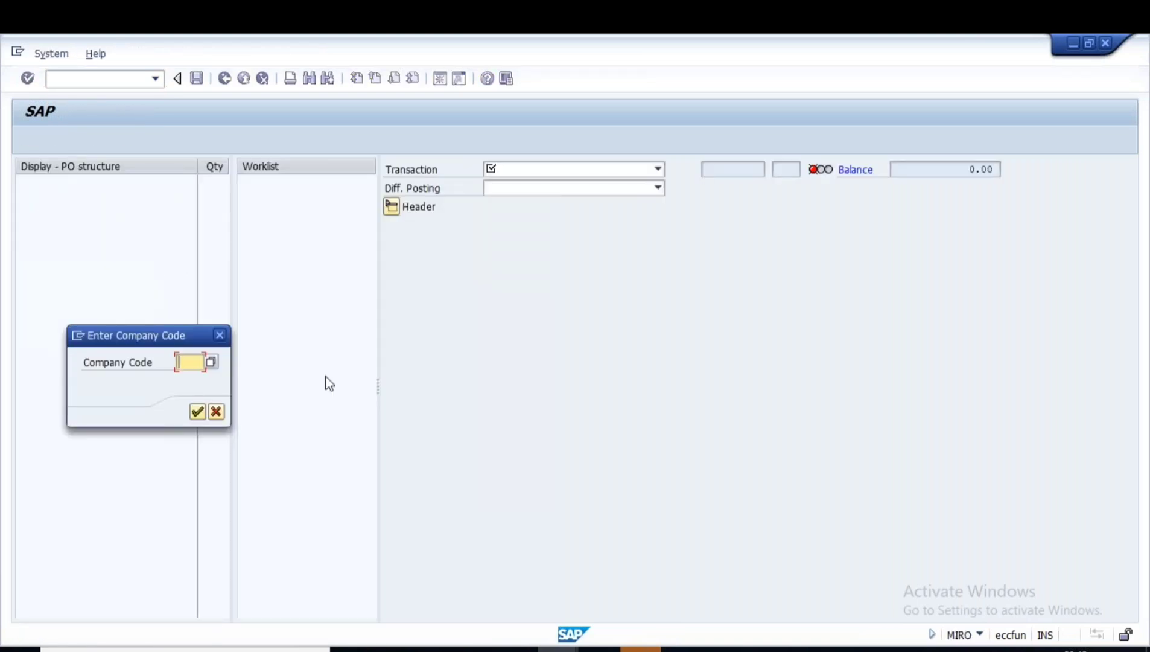
pyautogui.write('1000')
pyautogui.click(197, 411)
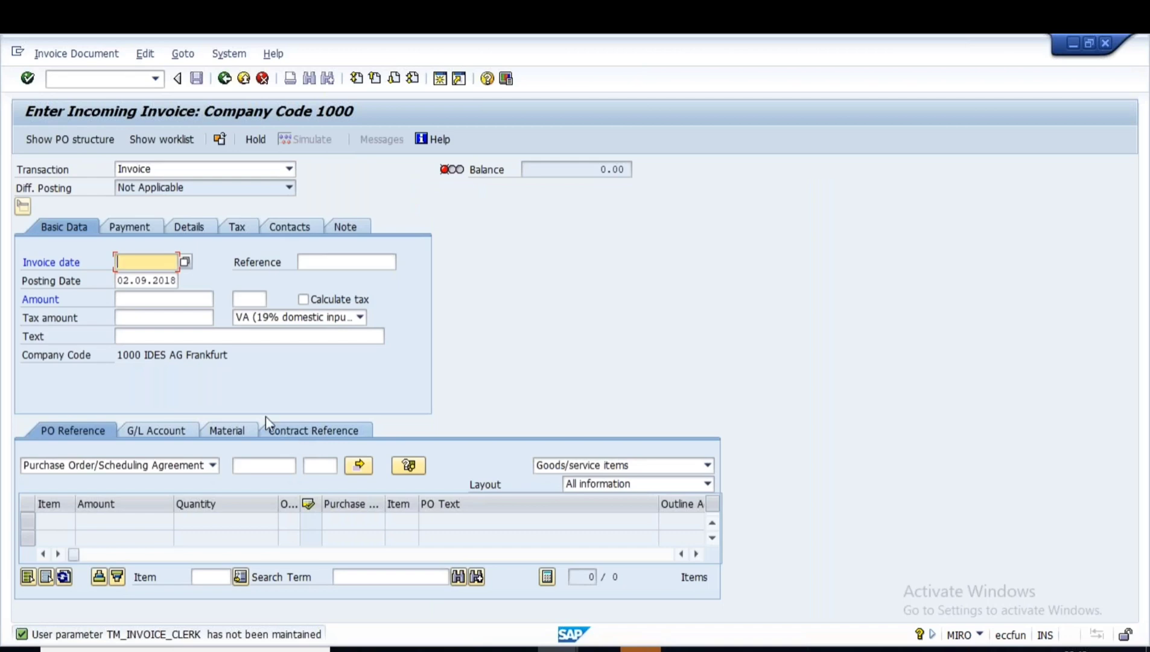
pyautogui.click(360, 317)
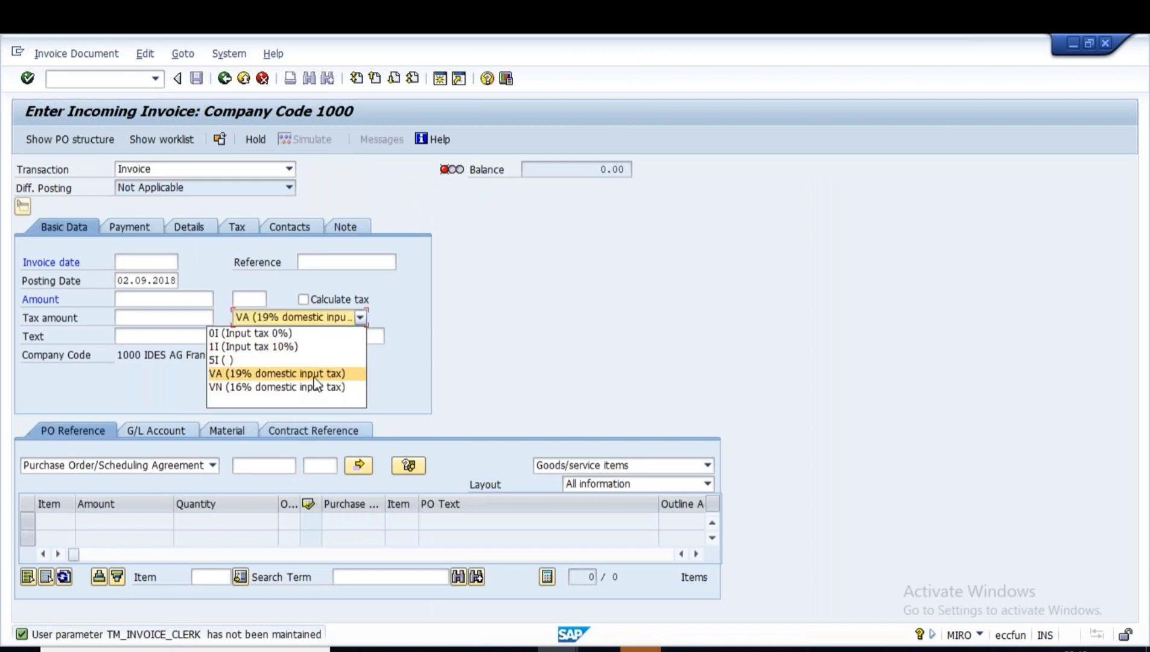
pyautogui.click(241, 375)
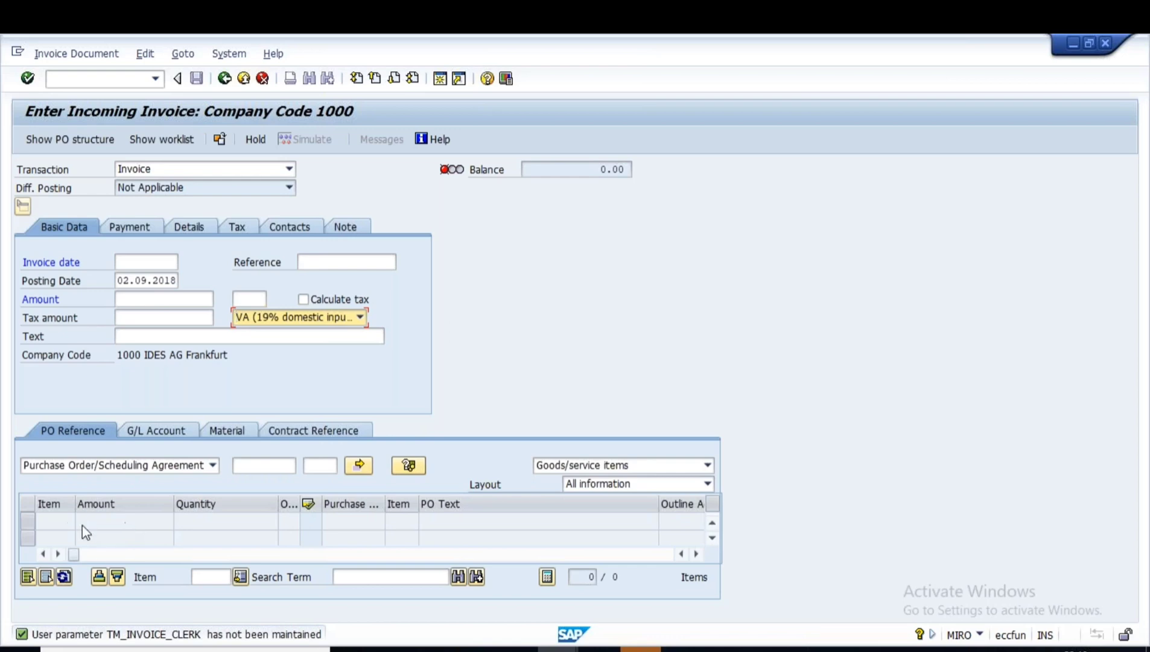
# - Open the ME21N Create Purchase Order transaction in a new session
pyautogui.click(440, 79)
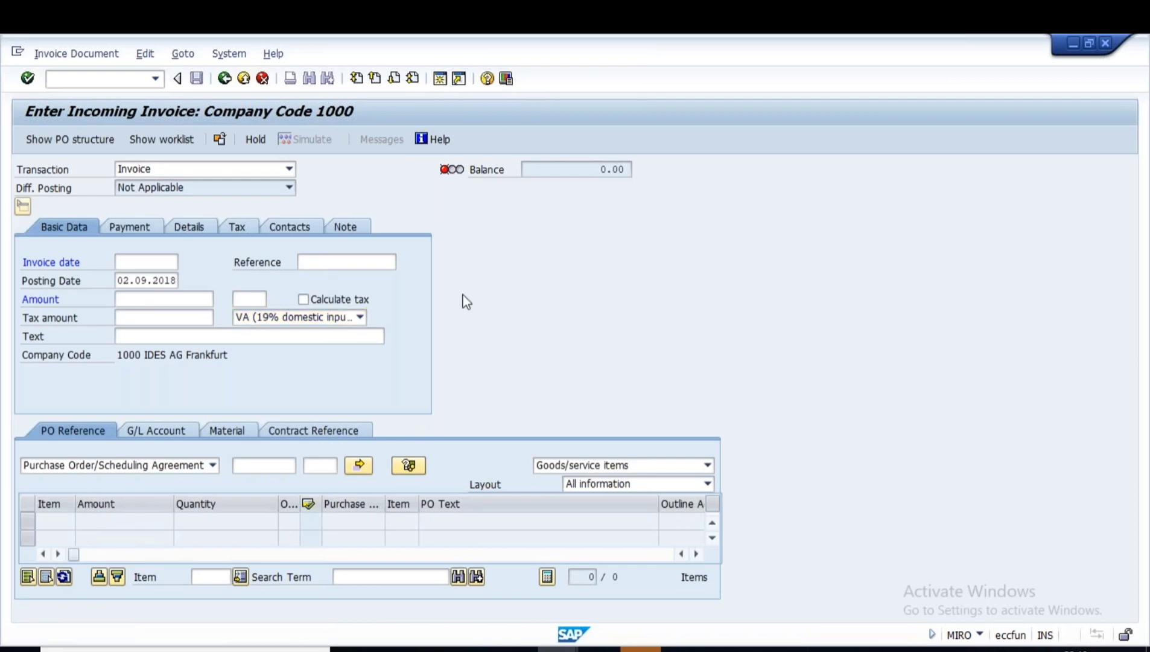
pyautogui.write('me')
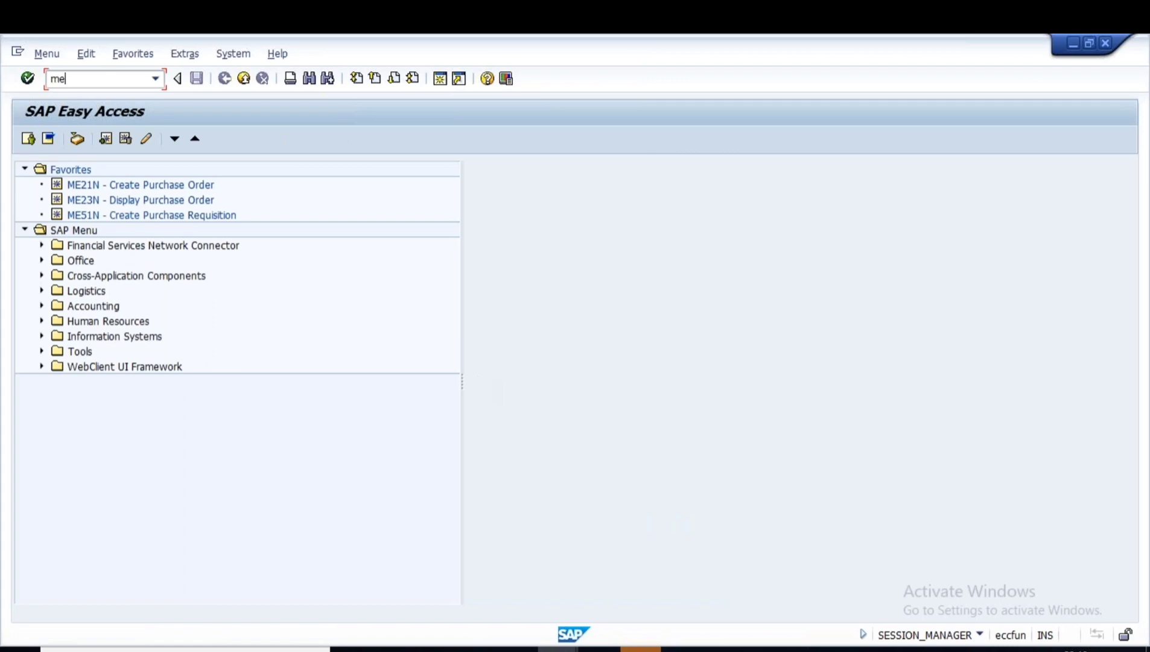
pyautogui.write('21n')
pyautogui.press('Return')
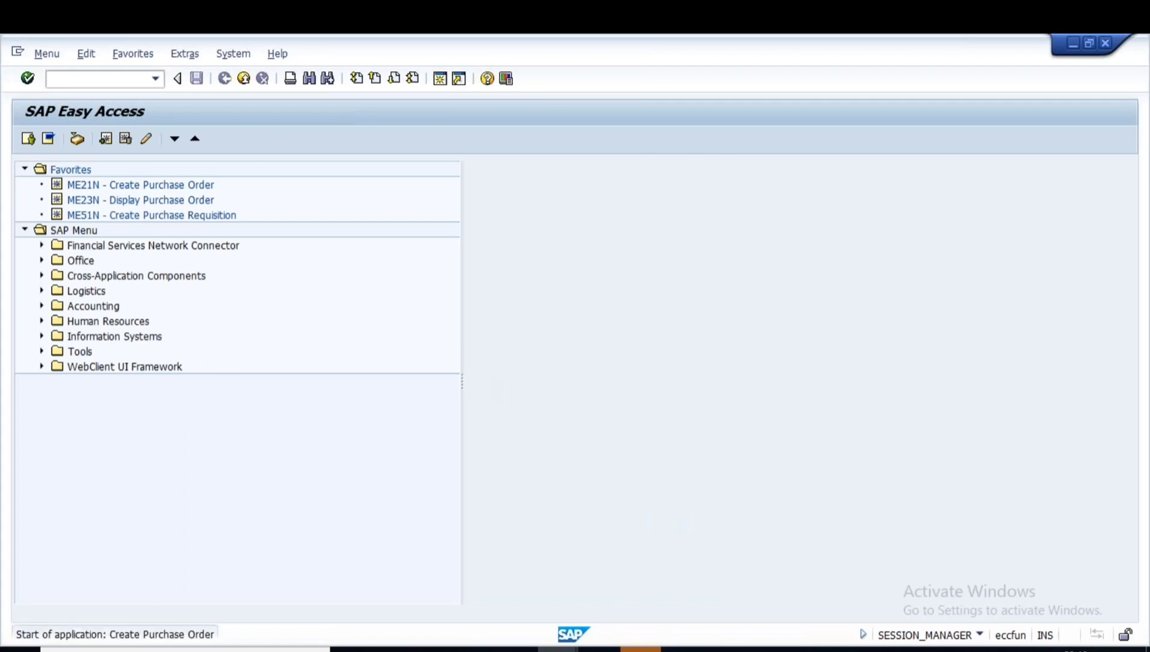
# - Set the order's vendor to Plus Chemicals Pvt.Ltd, with purchasing organization 1000, purchasing group 100 and company code 1000
pyautogui.click(334, 169)
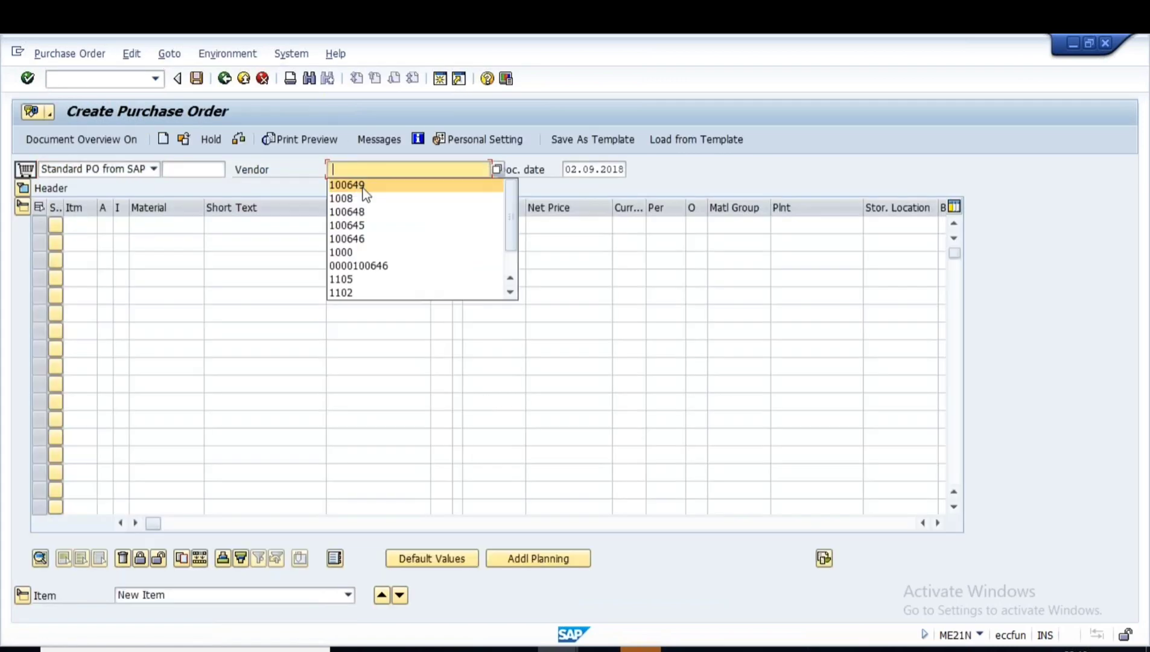
pyautogui.click(363, 185)
pyautogui.press('Return')
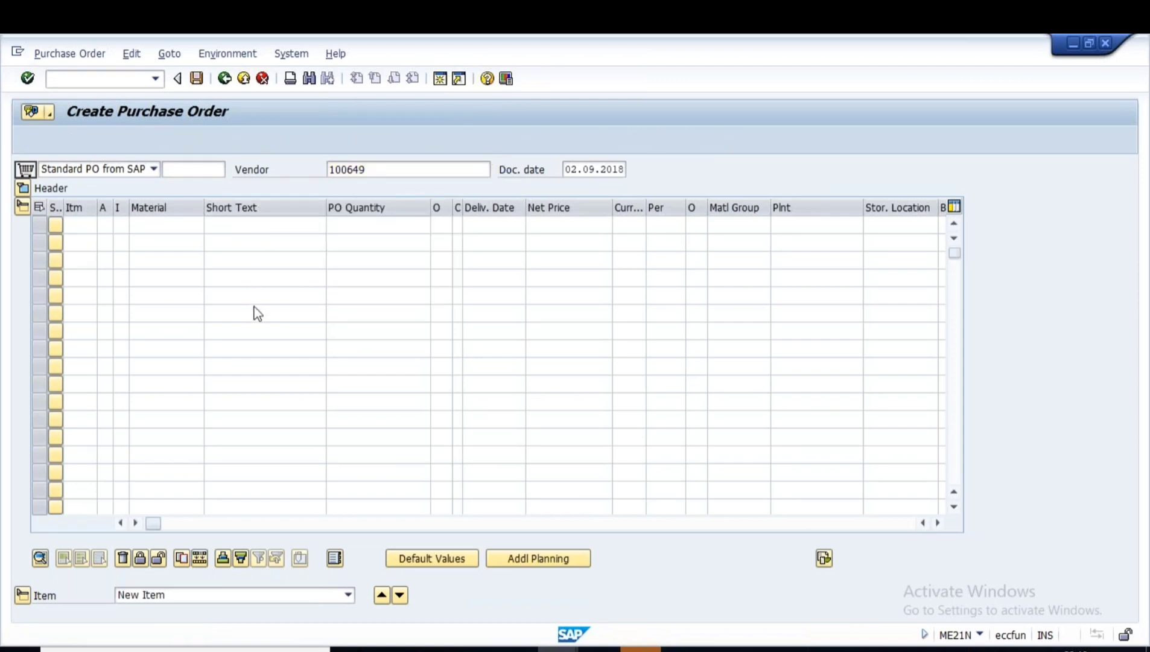
pyautogui.click(145, 224)
pyautogui.click(149, 244)
pyautogui.click(145, 261)
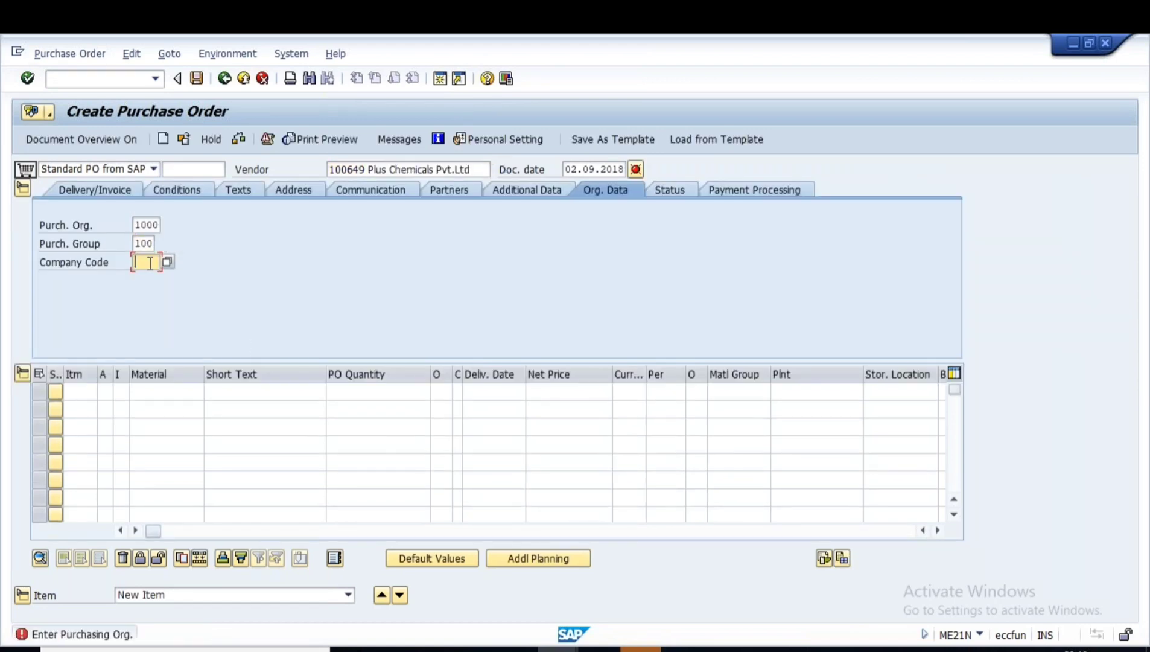
pyautogui.click(146, 279)
pyautogui.click(162, 391)
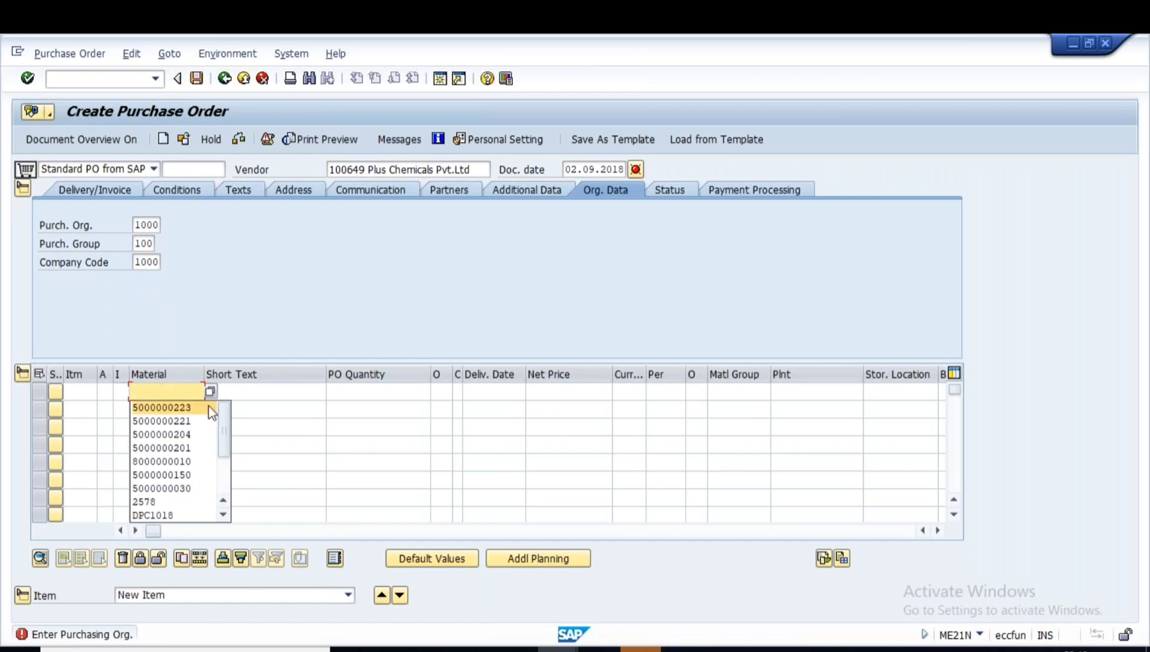
pyautogui.click(180, 417)
pyautogui.click(341, 391)
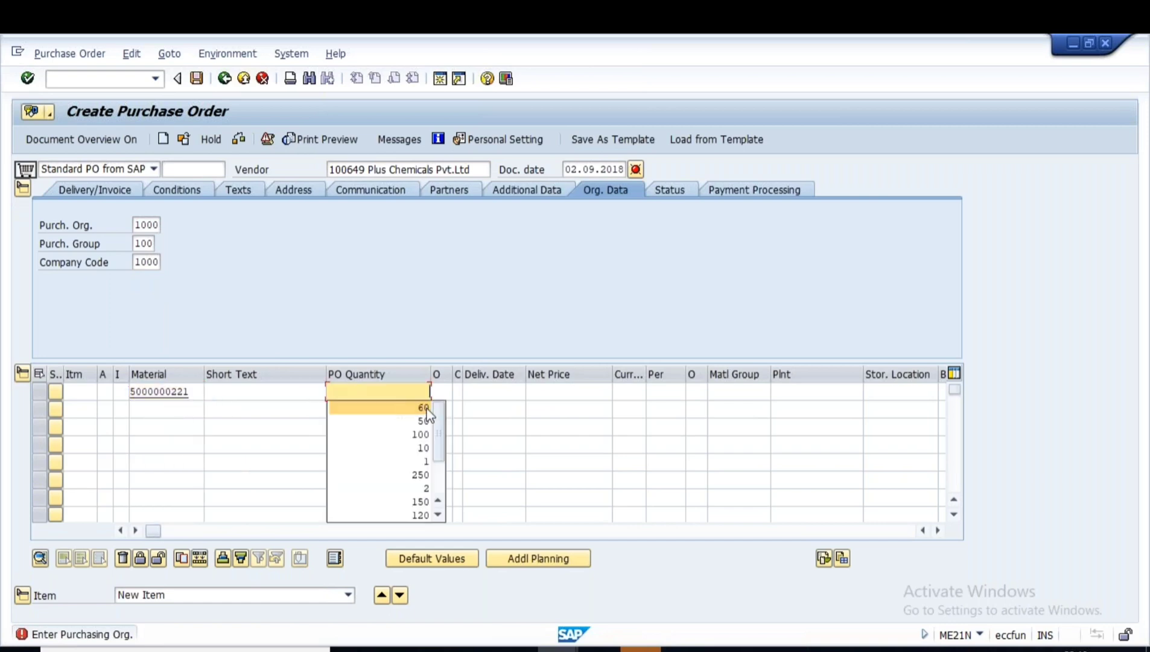
pyautogui.click(392, 435)
pyautogui.click(162, 409)
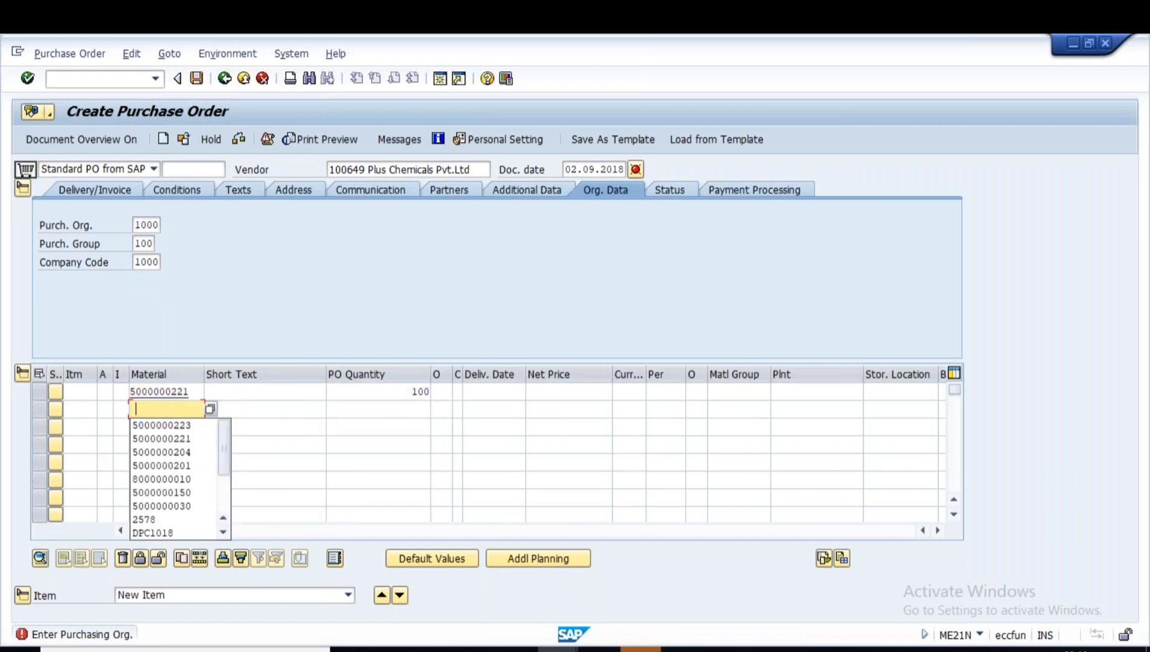
pyautogui.click(163, 426)
pyautogui.click(788, 391)
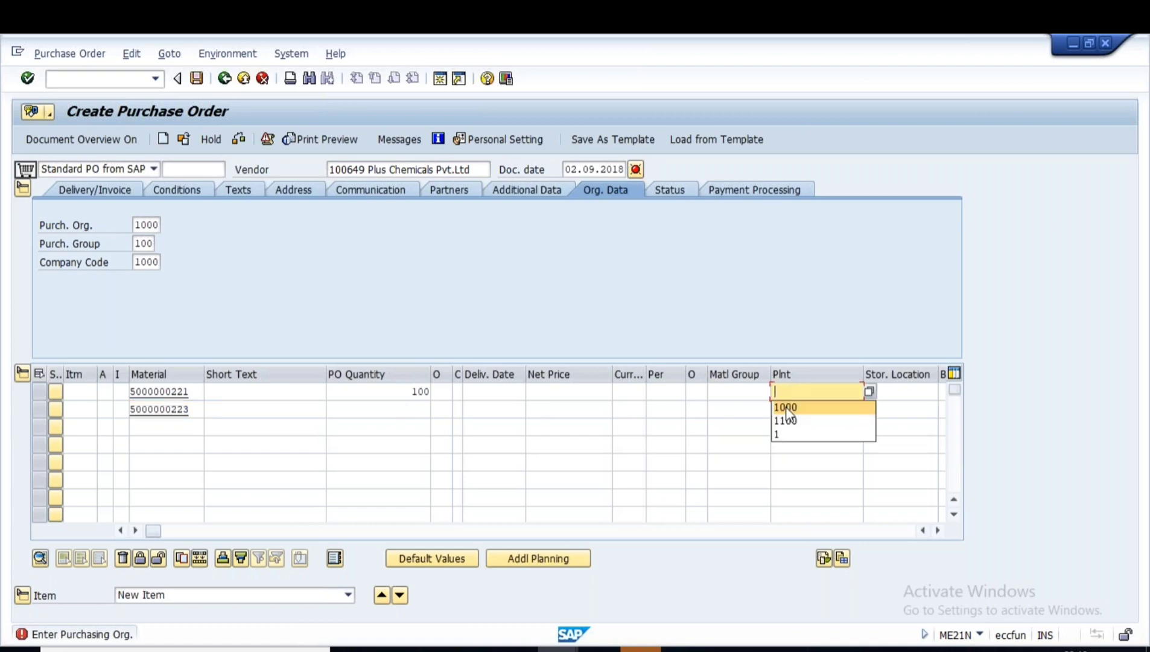
pyautogui.click(785, 407)
pyautogui.click(782, 410)
pyautogui.press('Escape')
pyautogui.click(417, 411)
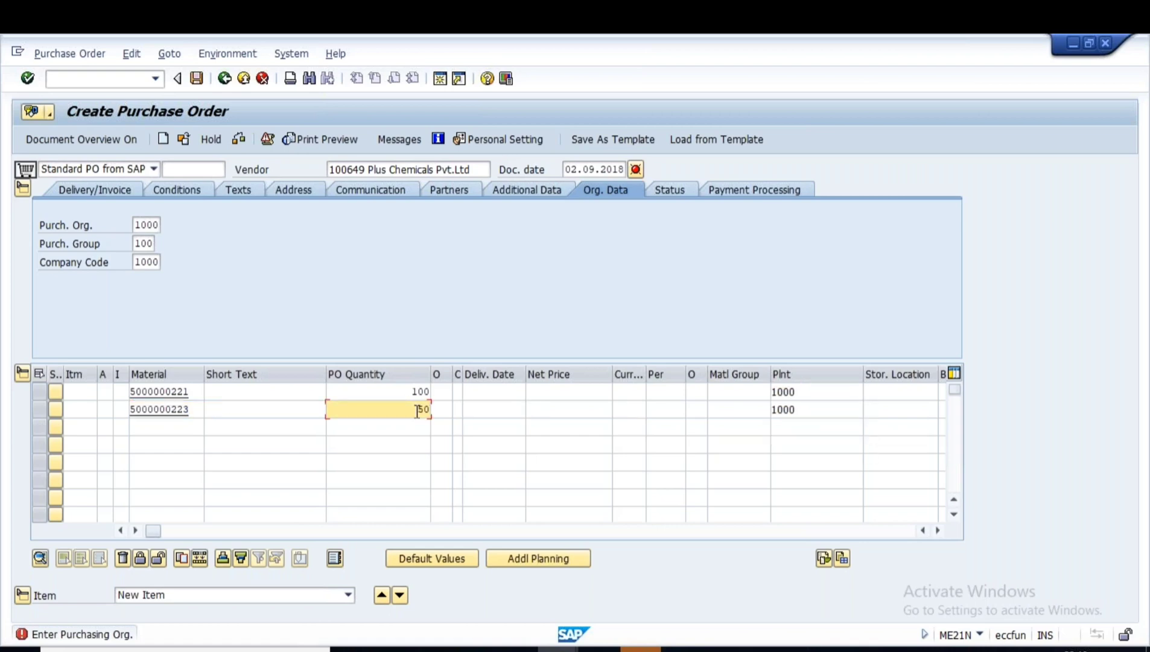
pyautogui.press('Return')
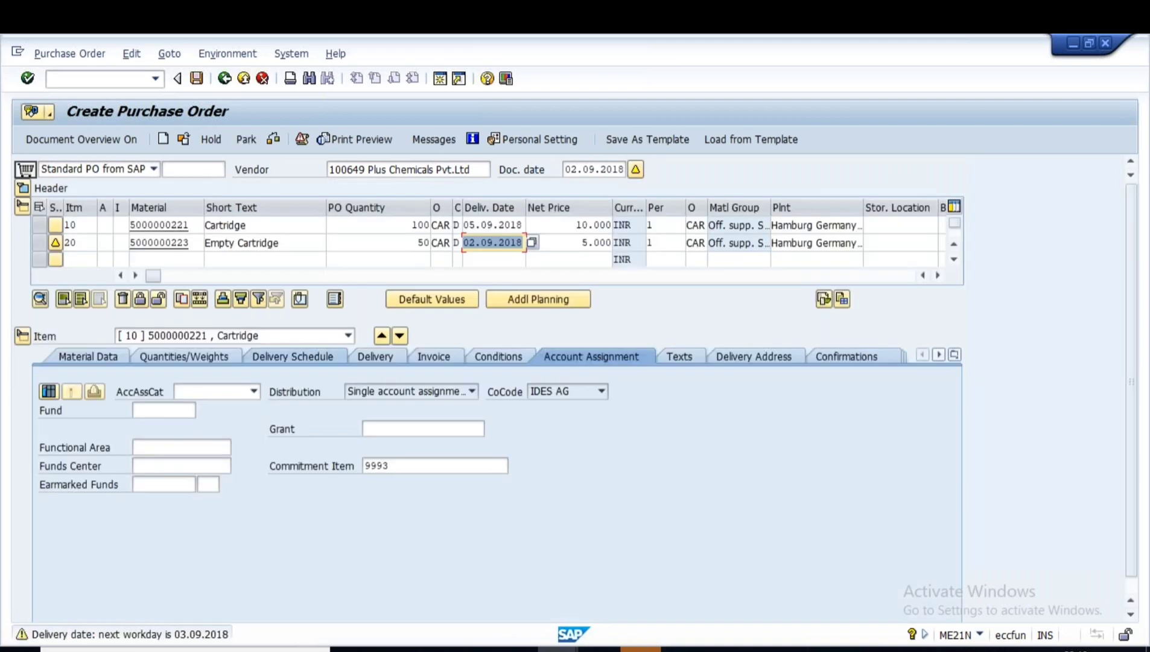
# - Check and save the purchase order and copy its number from the message details
pyautogui.click(273, 140)
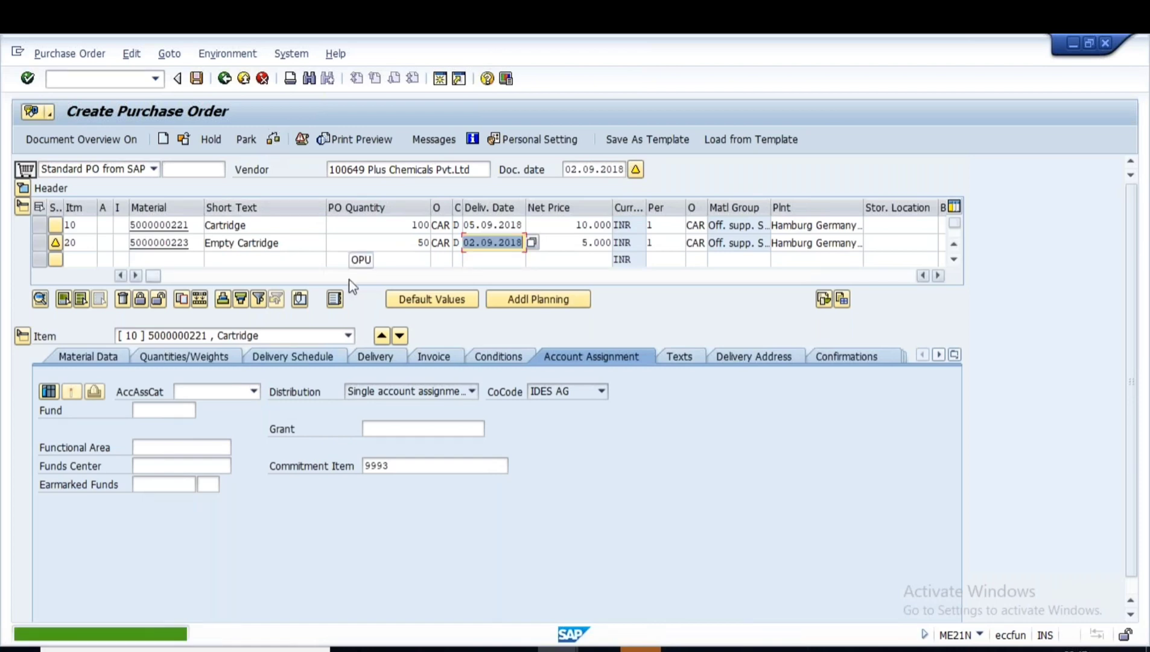
pyautogui.click(197, 78)
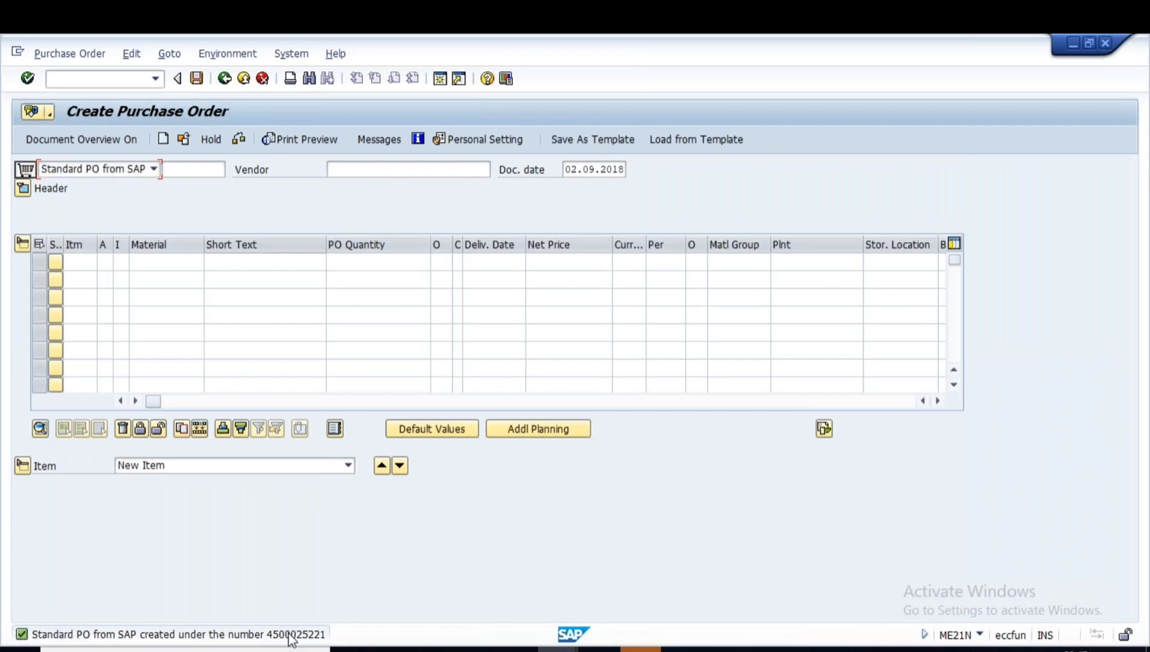
pyautogui.moveTo(533, 275); pyautogui.dragTo(617, 276)
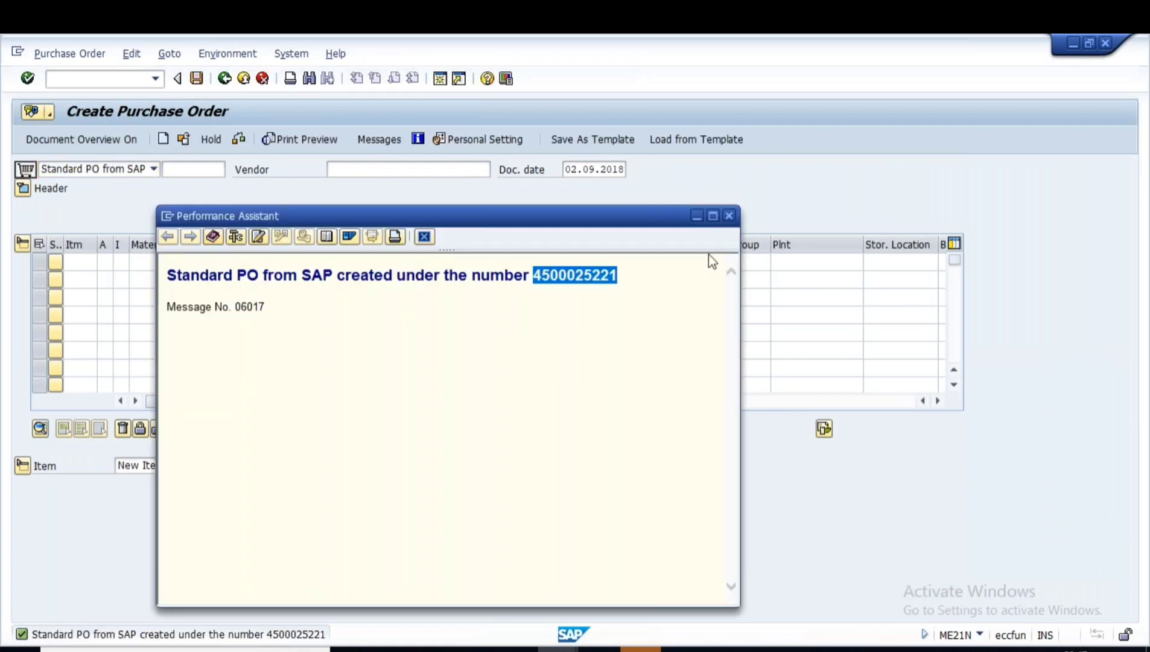
pyautogui.click(729, 215)
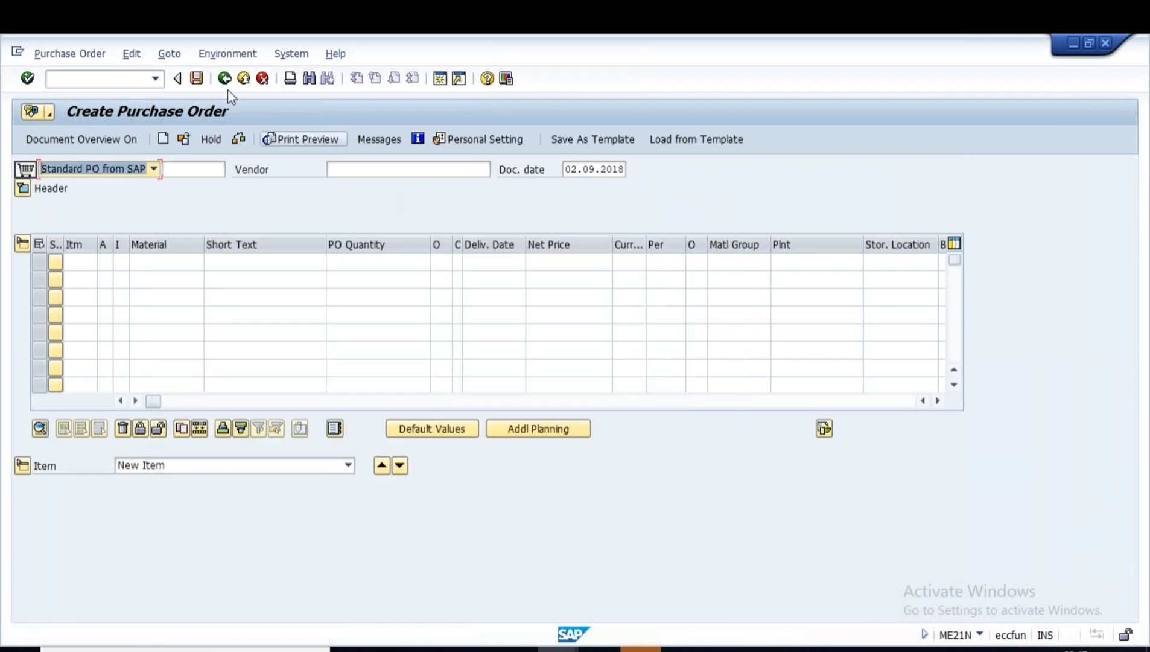
# - Open the MIGO transaction and load the copied purchase order number for a goods receipt
pyautogui.click(225, 82)
pyautogui.write('migo')
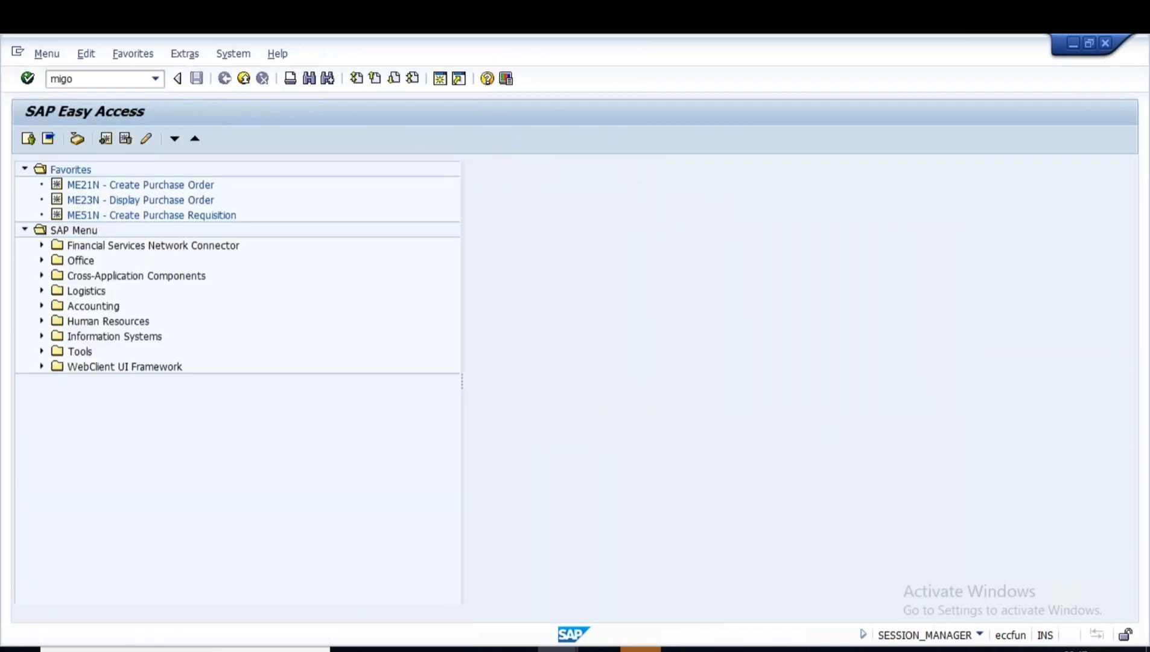
pyautogui.press('Return')
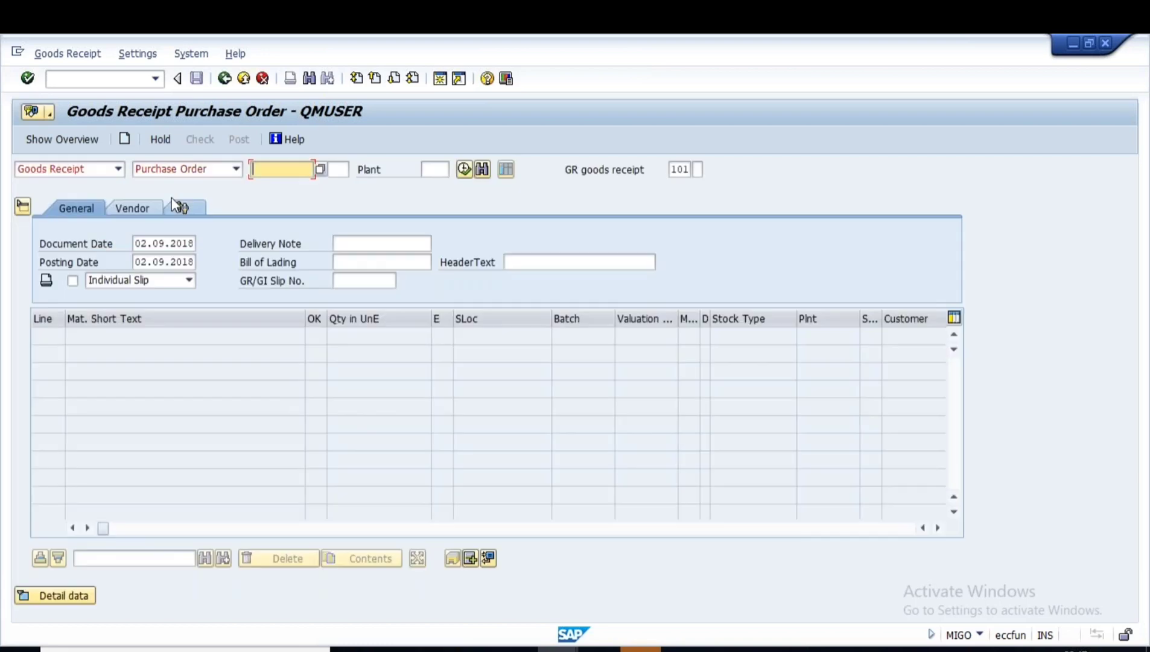
pyautogui.click(117, 170)
pyautogui.click(53, 186)
pyautogui.click(292, 169)
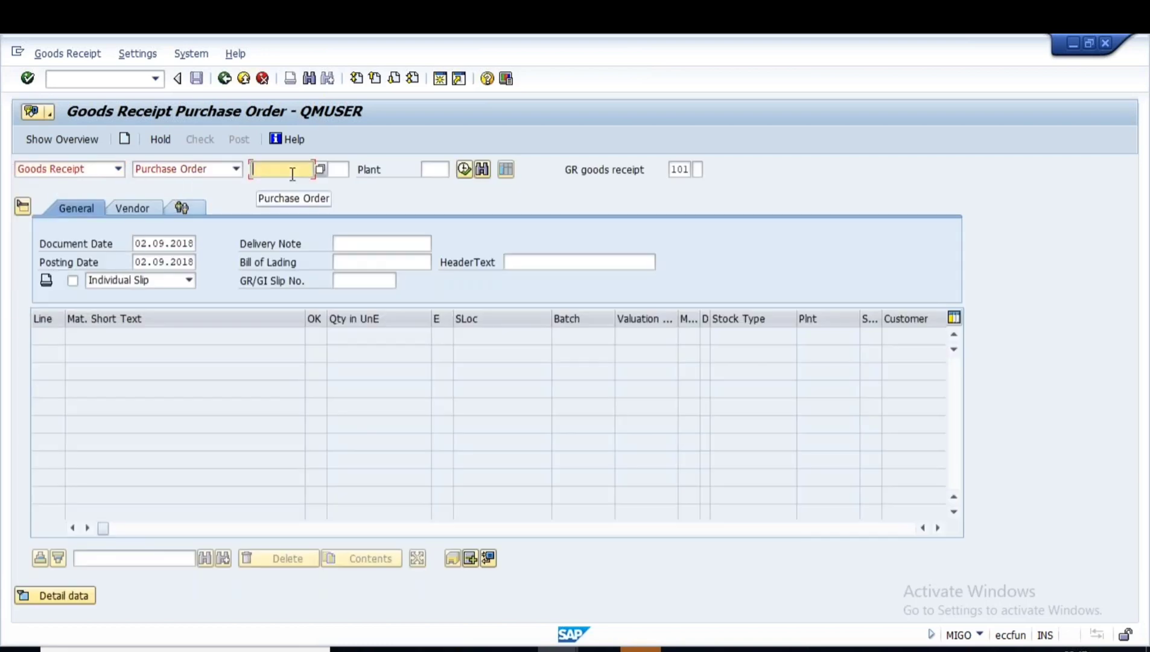
pyautogui.write('4500000821')
pyautogui.press('Return')
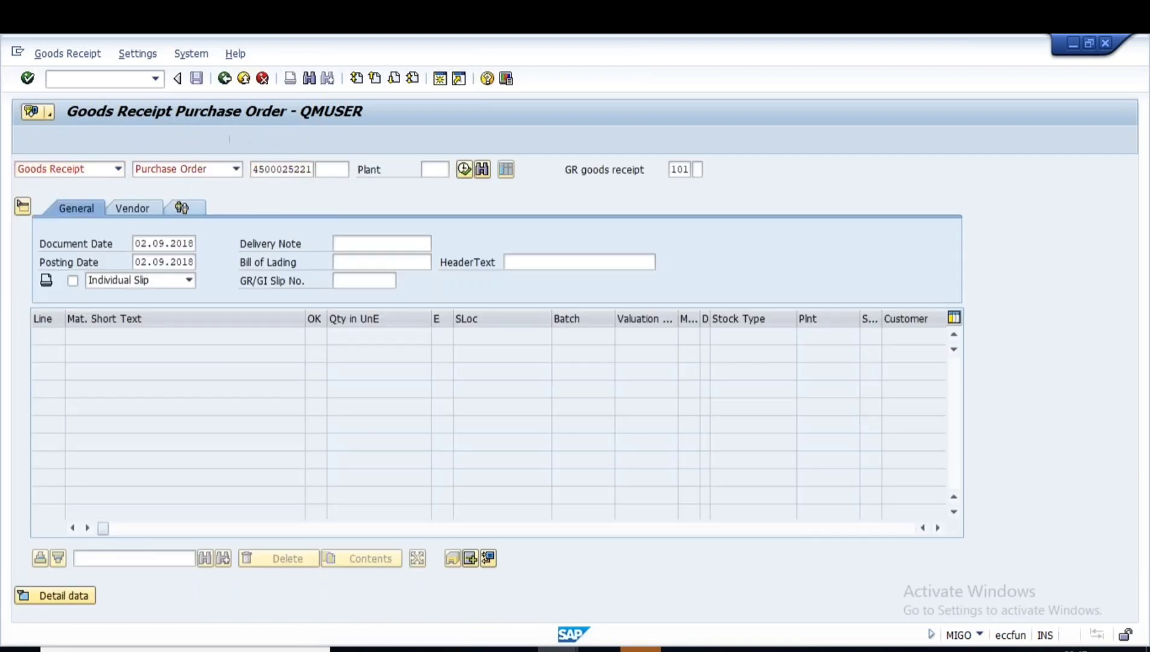
# - Set the storage location to L000 for both the Cartridge and Empty Cartridge lines
pyautogui.click(476, 336)
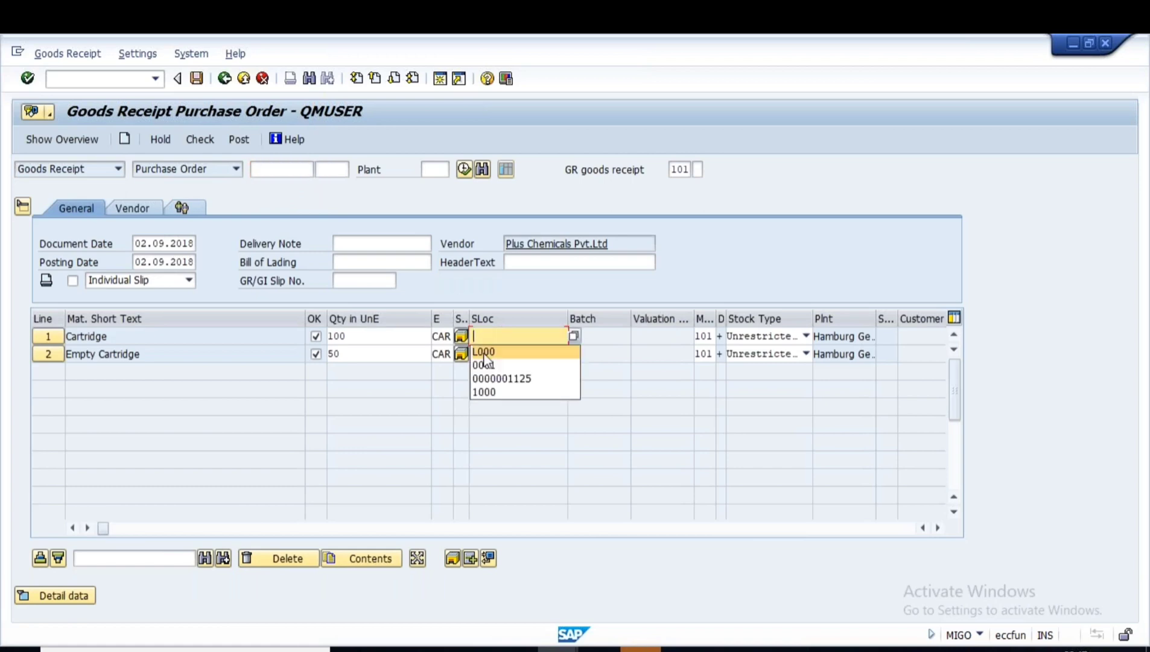
pyautogui.click(482, 351)
pyautogui.click(477, 354)
pyautogui.click(488, 368)
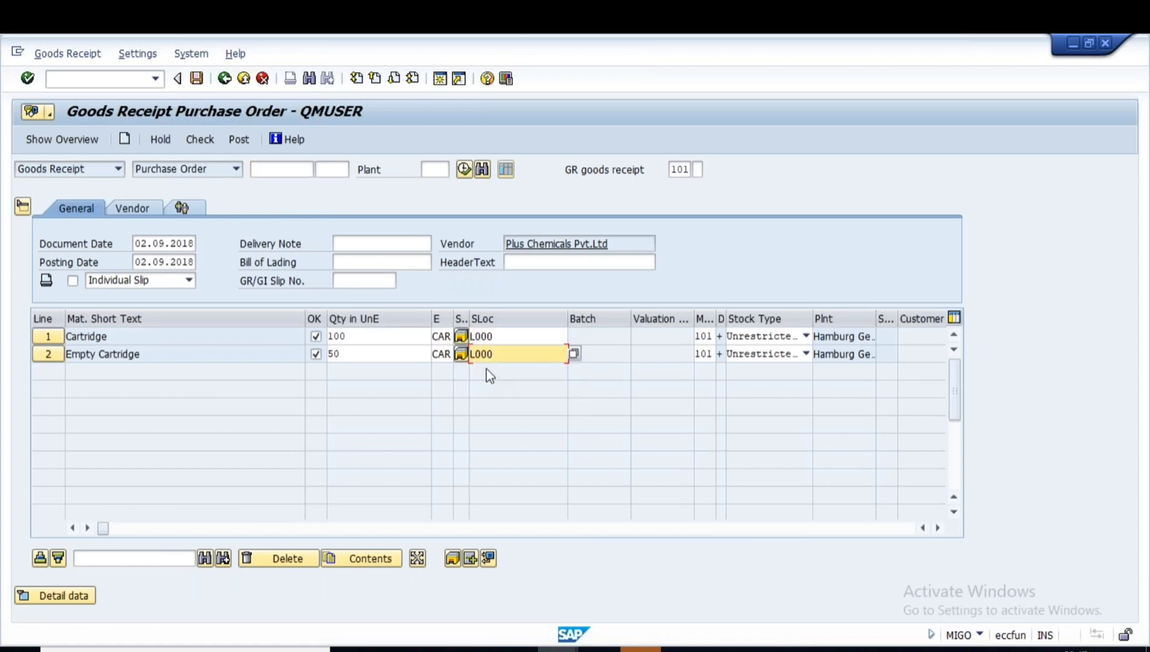
pyautogui.press('Return')
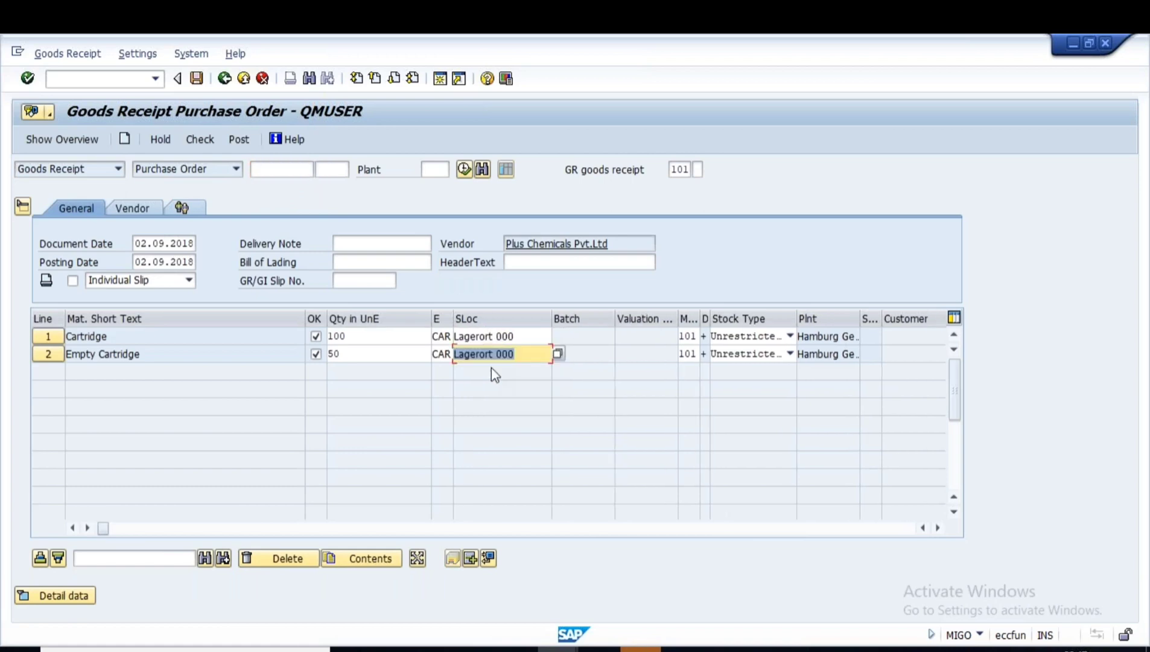
# - Check the goods receipt document and post it
pyautogui.click(197, 140)
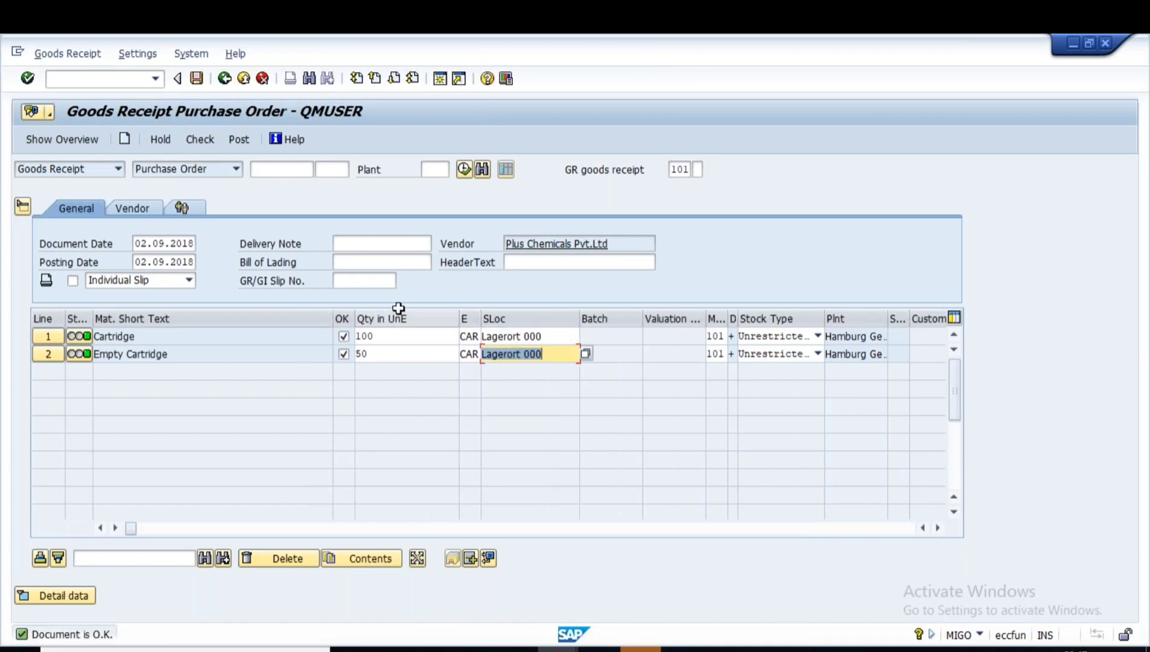
pyautogui.click(193, 89)
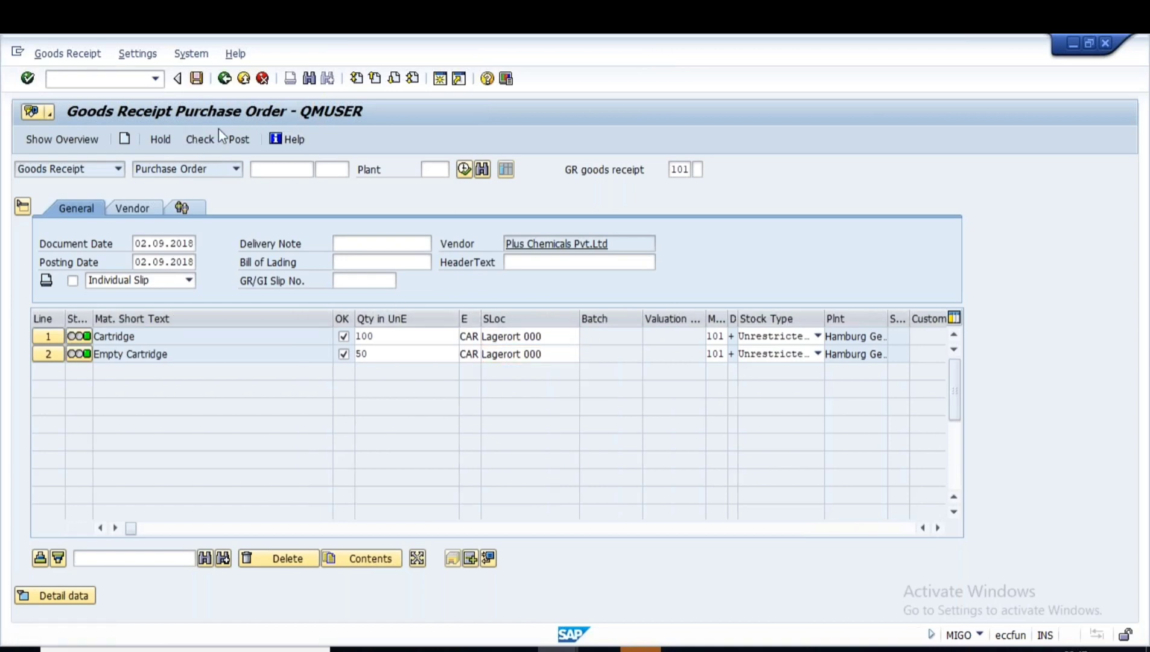
pyautogui.click(237, 139)
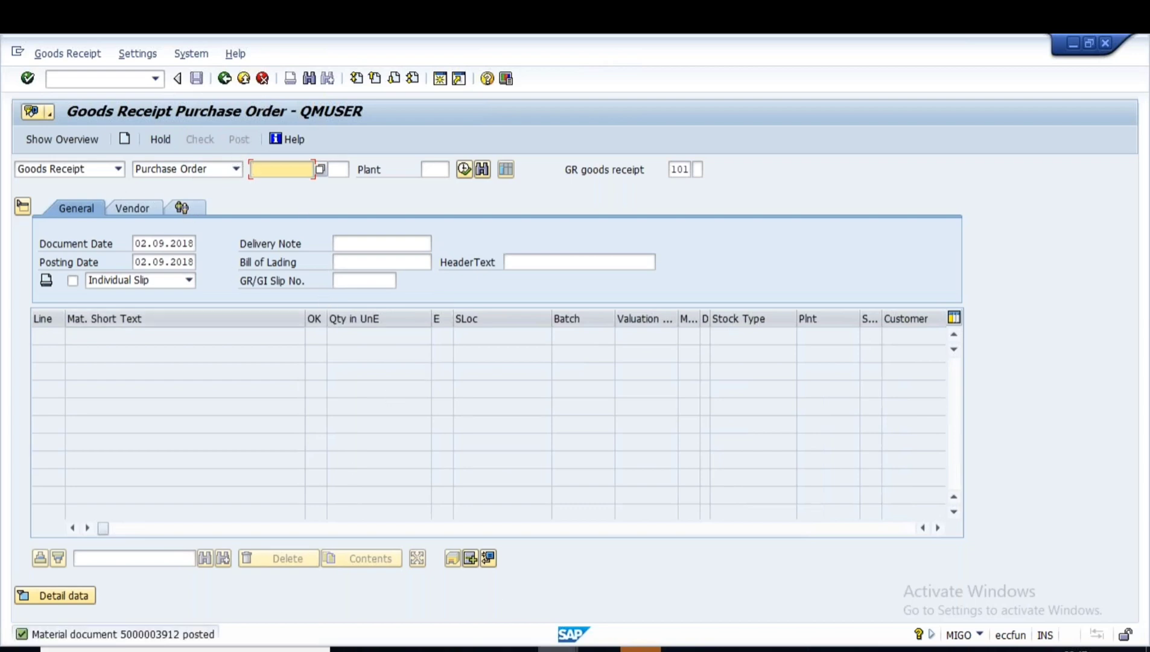
# - Close the partly filled incoming invoice session for Plus Chemicals Pvt.Ltd, keeping the blank invoice session open
pyautogui.click(557, 649)
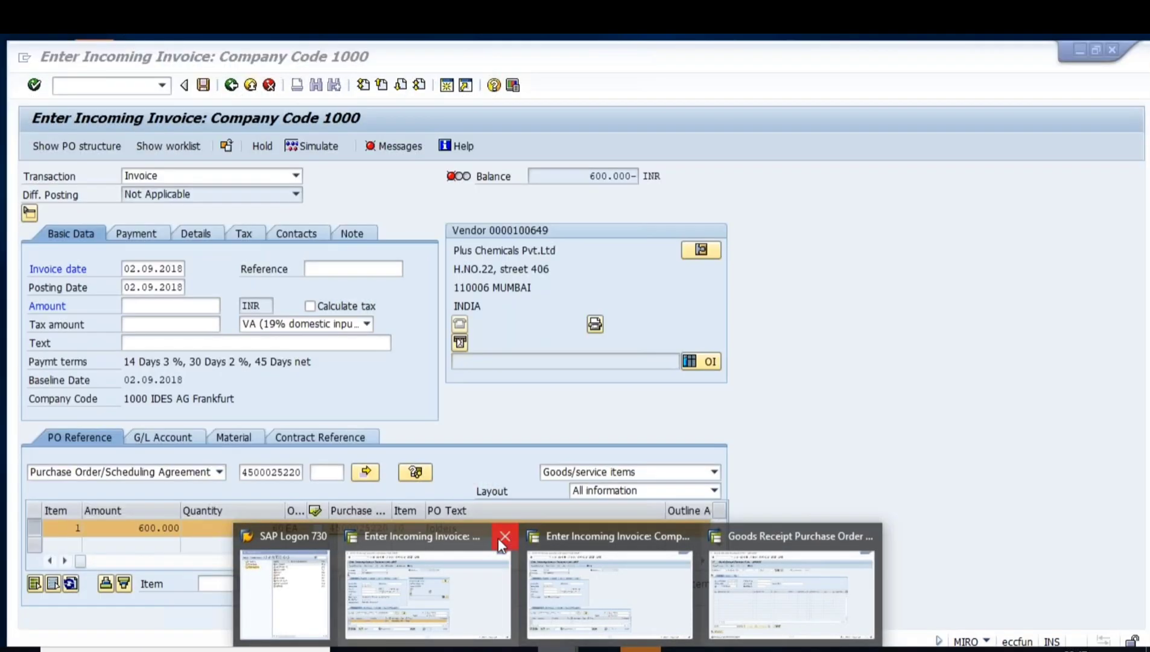
pyautogui.click(500, 539)
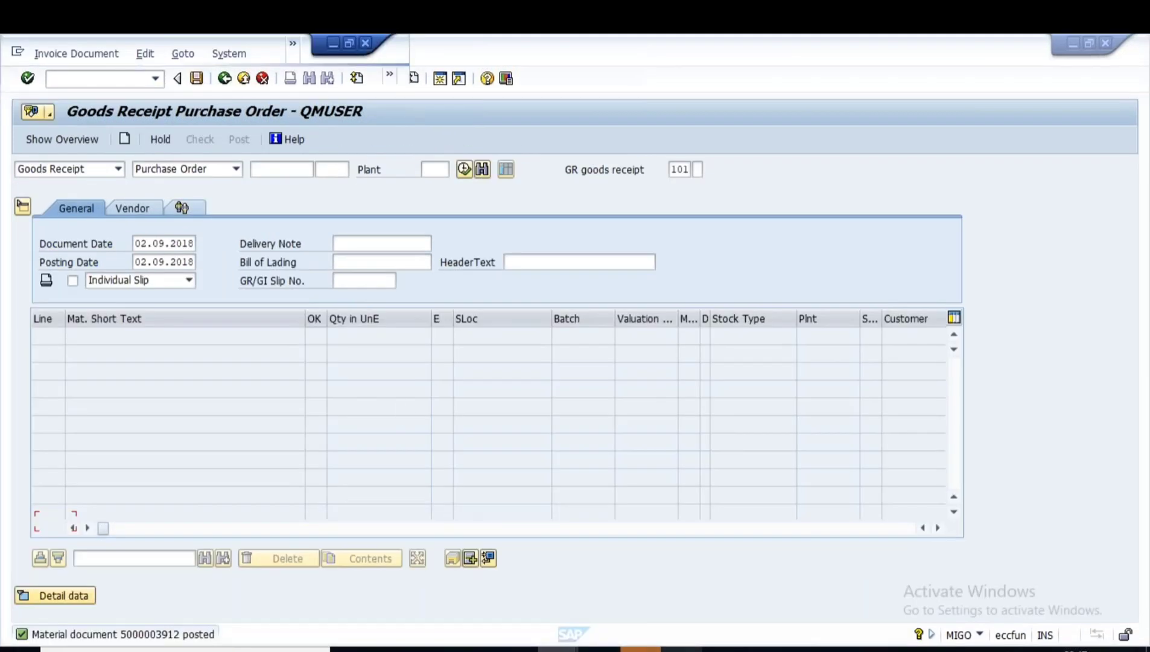
pyautogui.moveTo(618, 627)
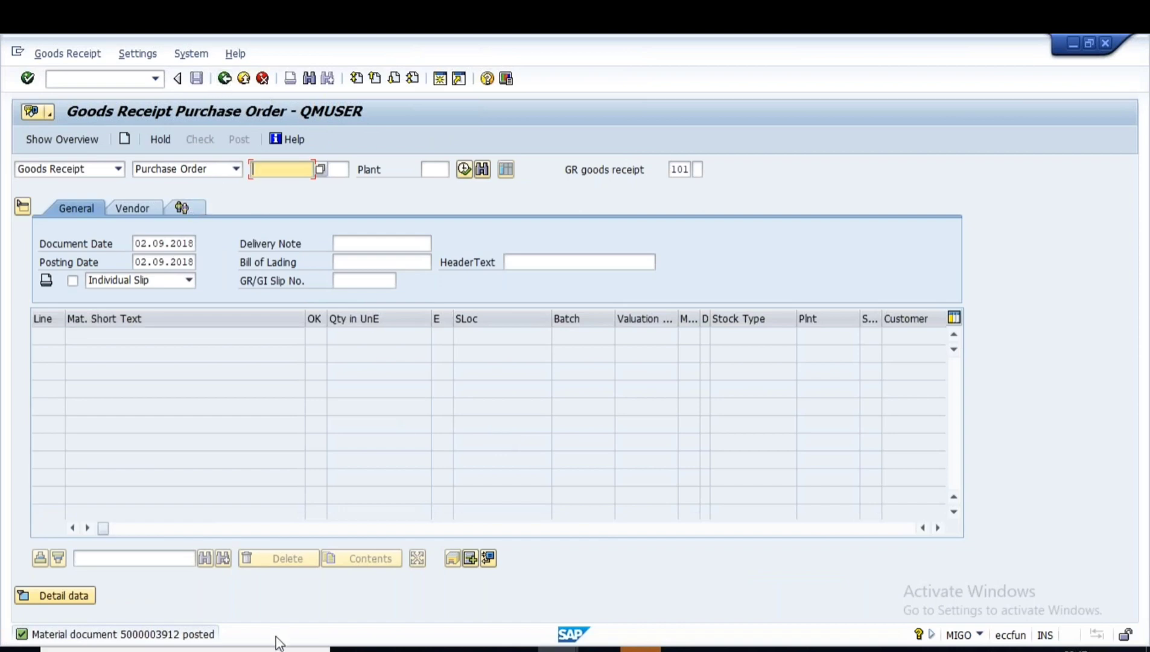
# - Leave the goods receipt, display the purchase order in ME23N and check its document number
pyautogui.click(225, 79)
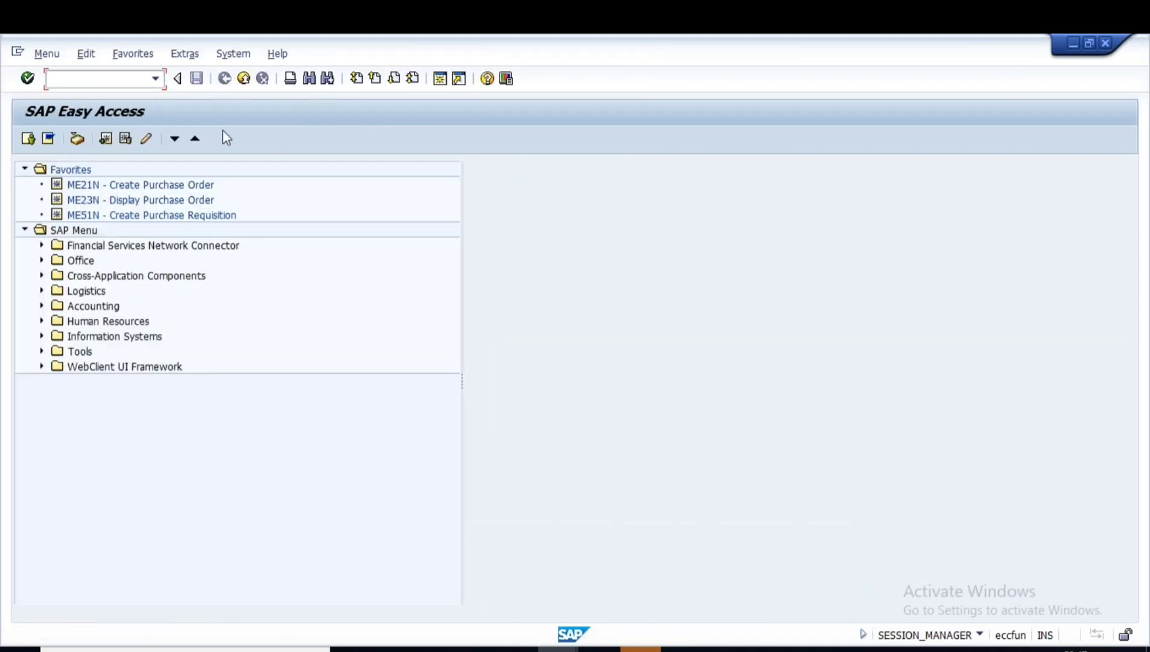
pyautogui.write('me23n')
pyautogui.press('Return')
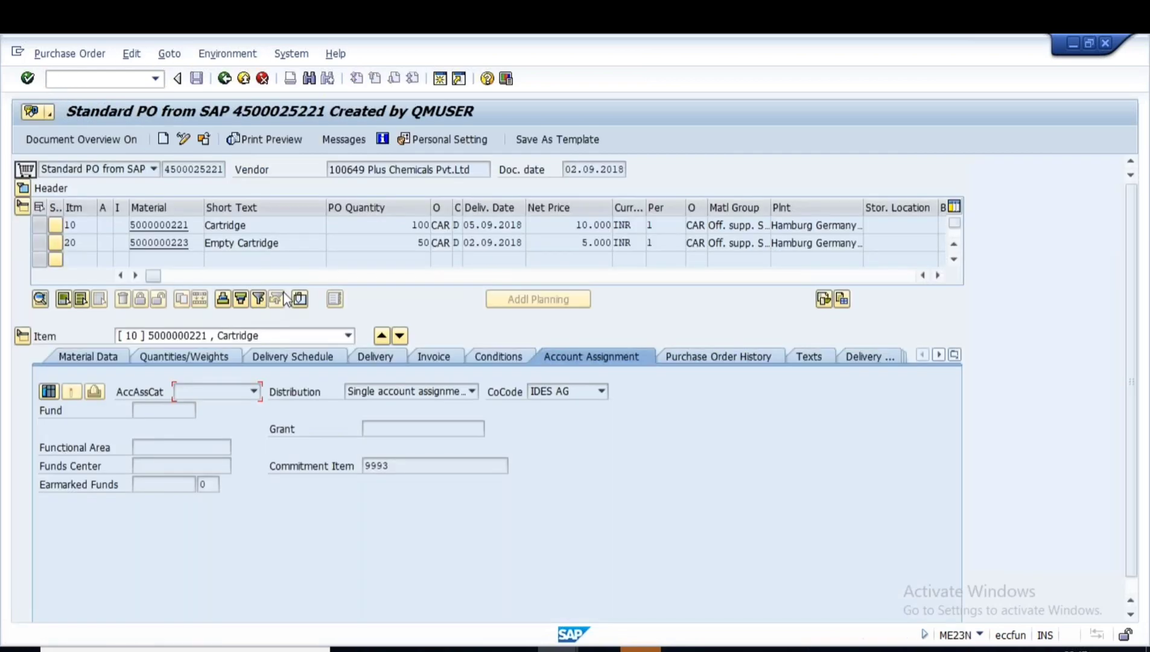
pyautogui.click(204, 138)
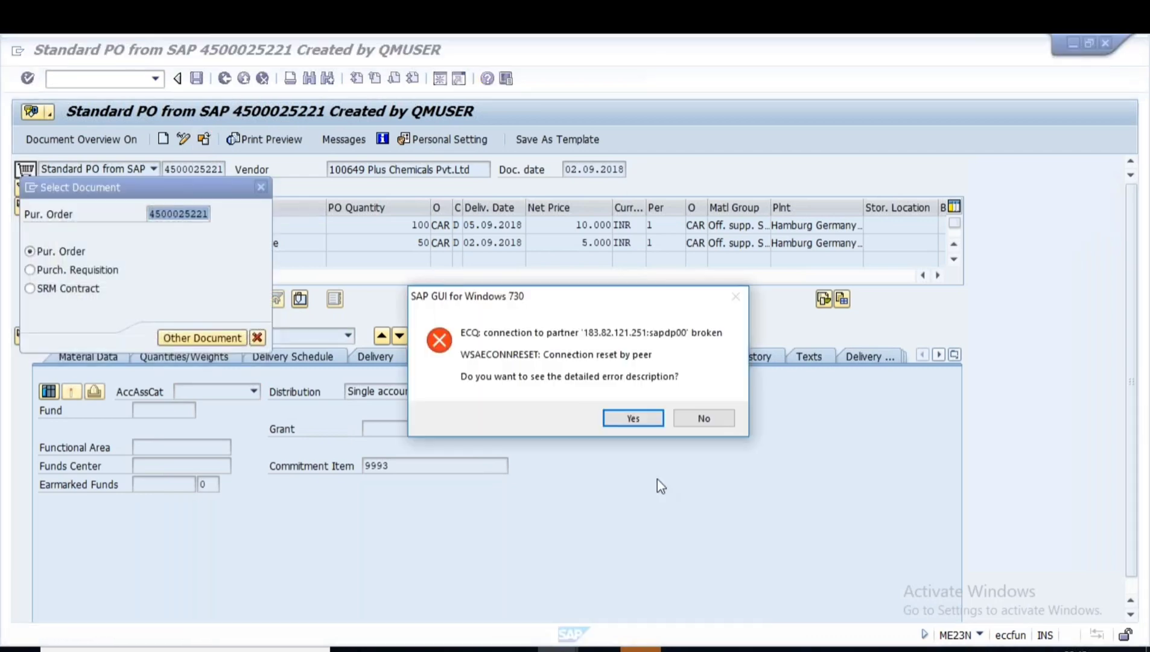
pyautogui.press('Escape')
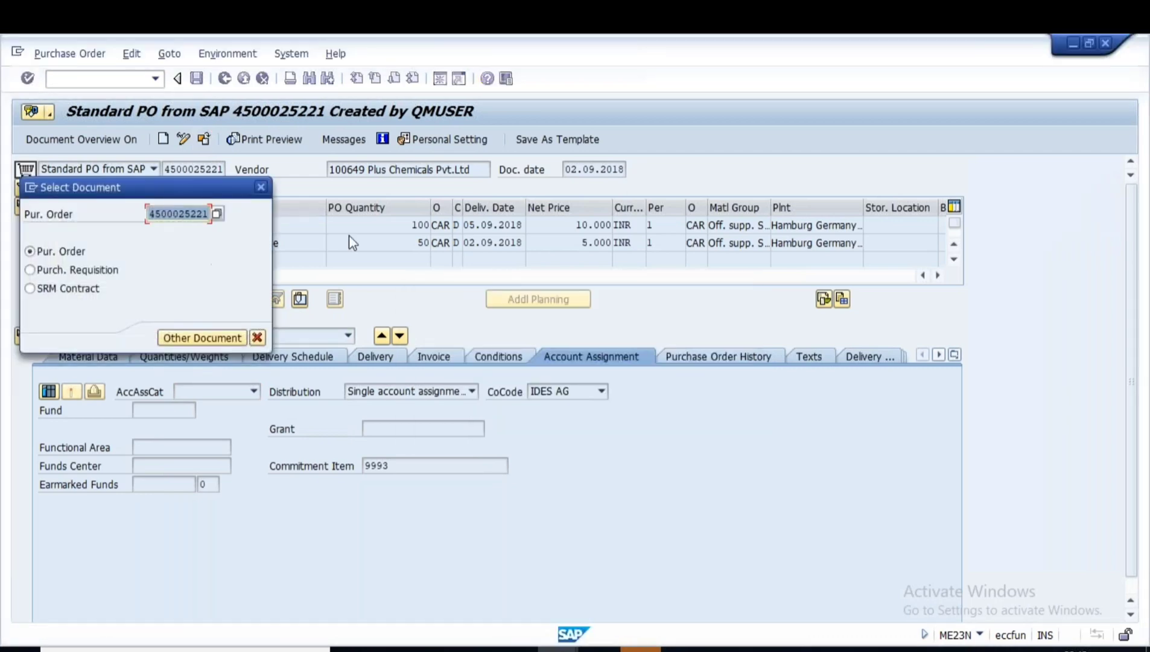
pyautogui.click(257, 338)
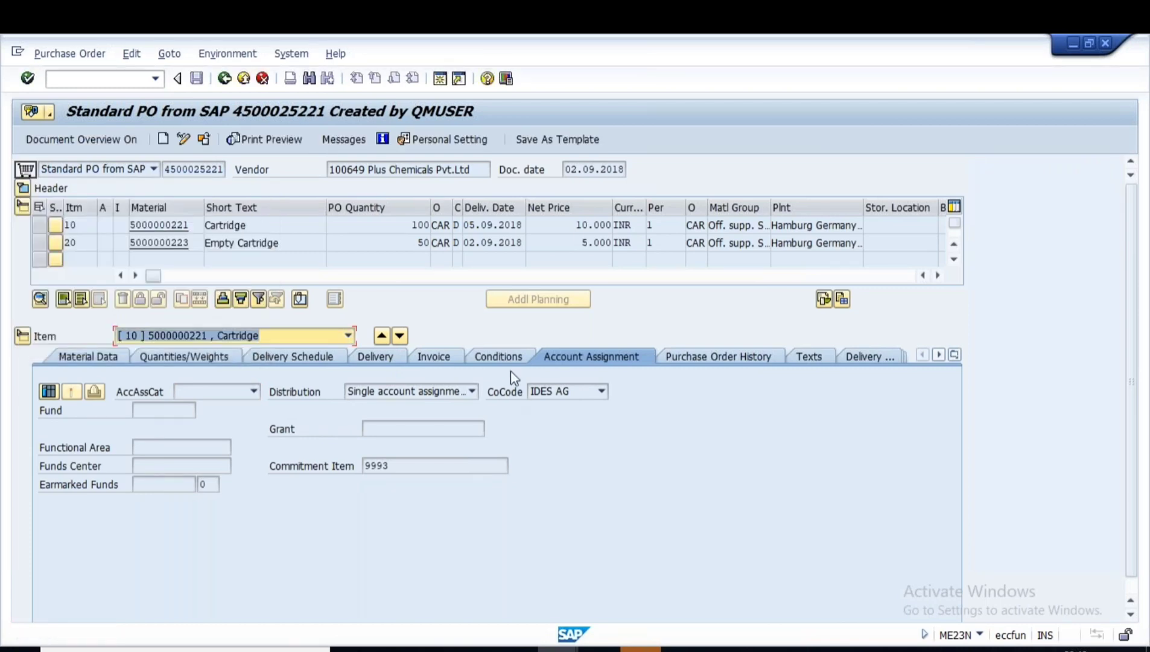
# - Restart MIRO in the blank invoice session and set the invoice date to 02.09.2018
pyautogui.moveTo(557, 648)
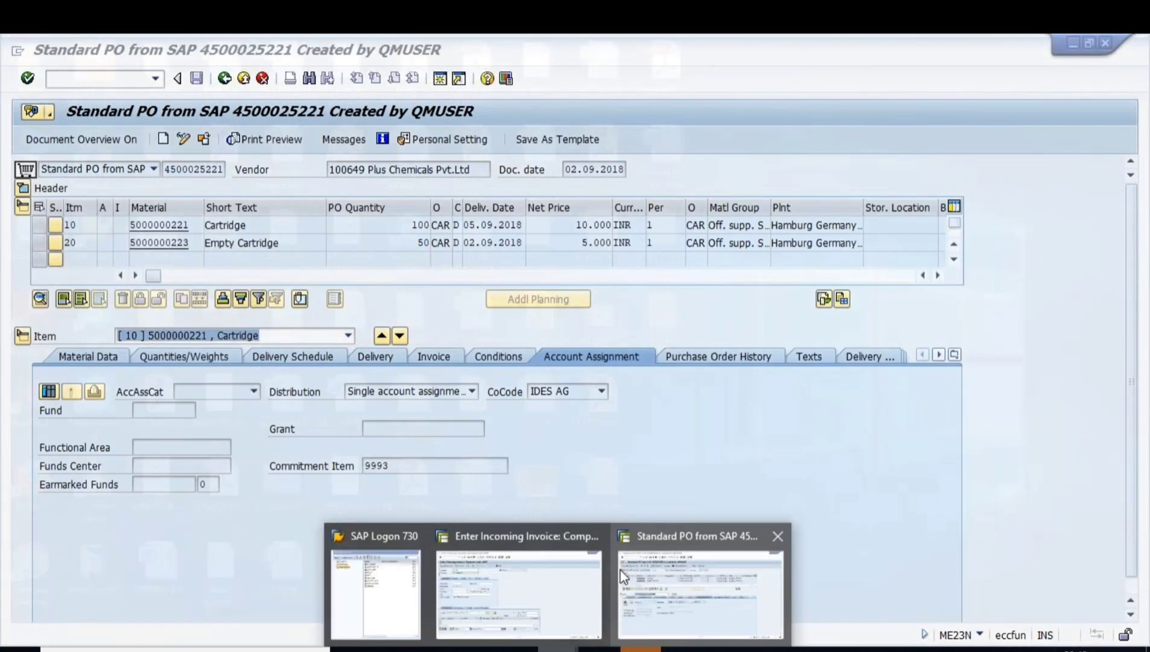
pyautogui.click(519, 585)
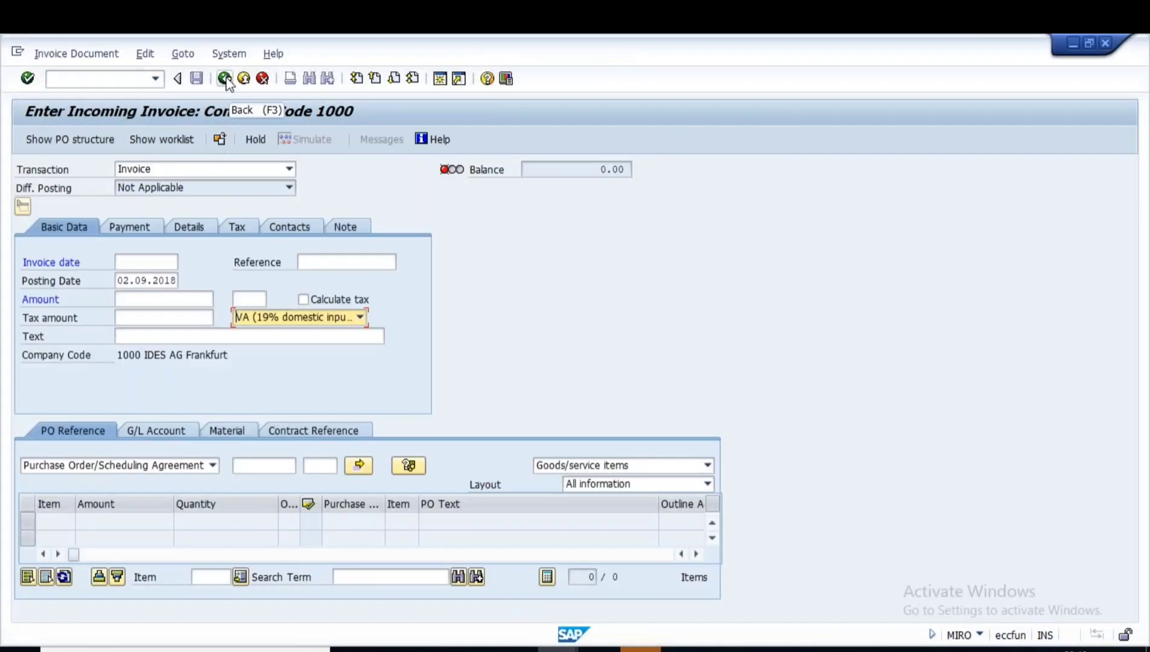
pyautogui.click(225, 79)
pyautogui.write('miro')
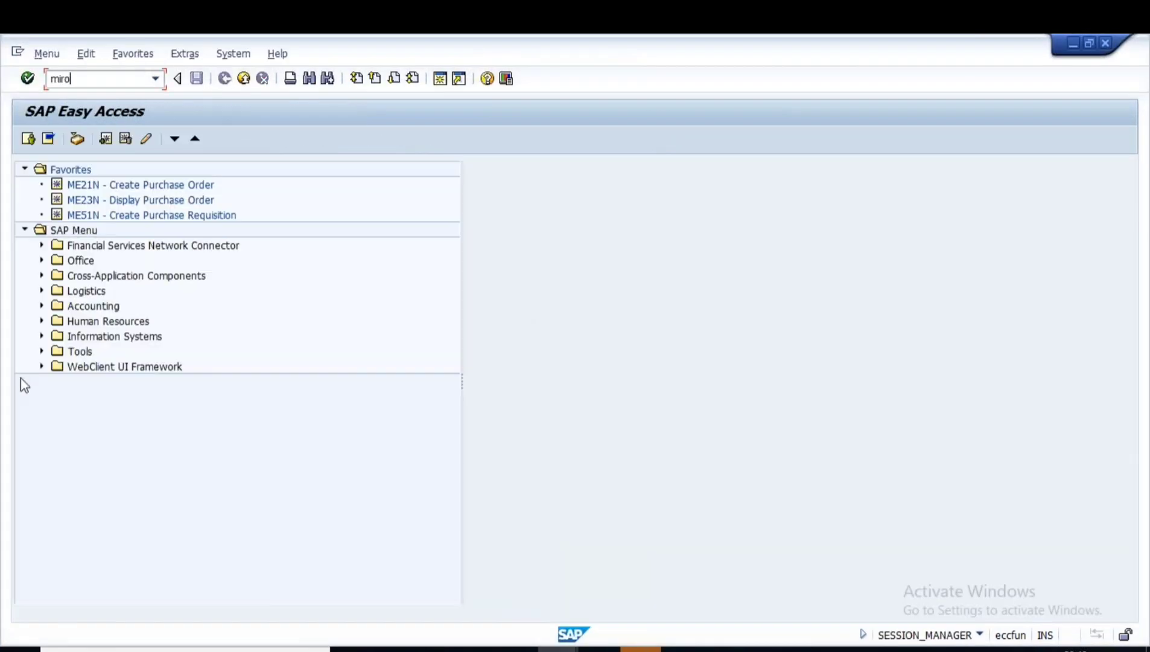
pyautogui.press('Return')
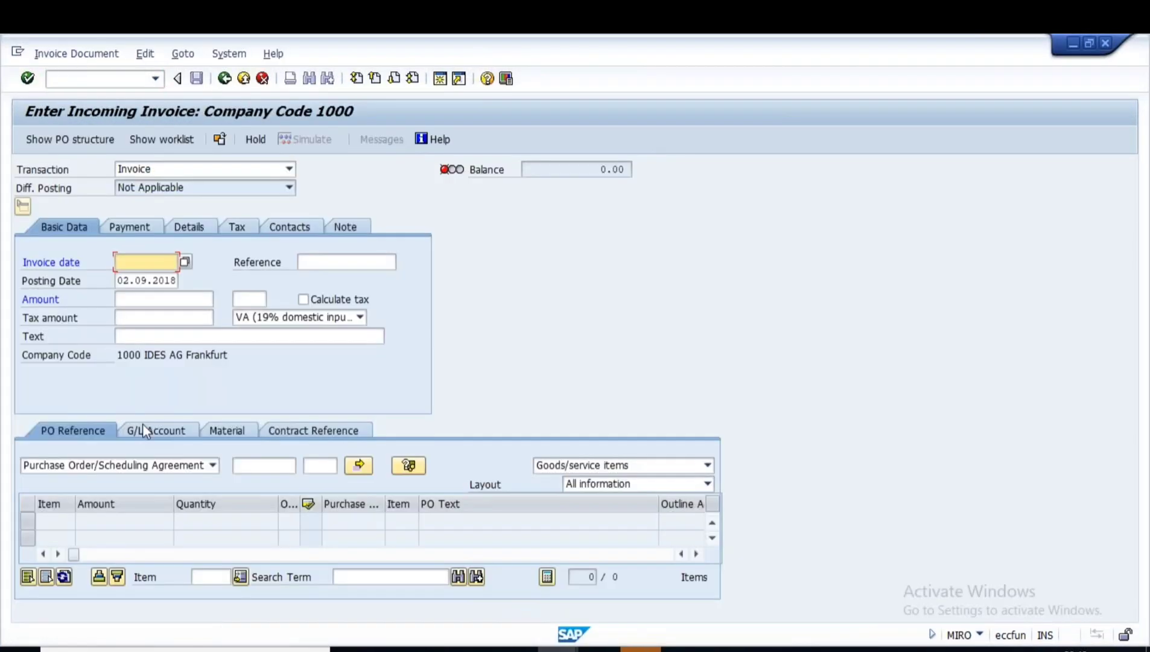
pyautogui.press('Down')
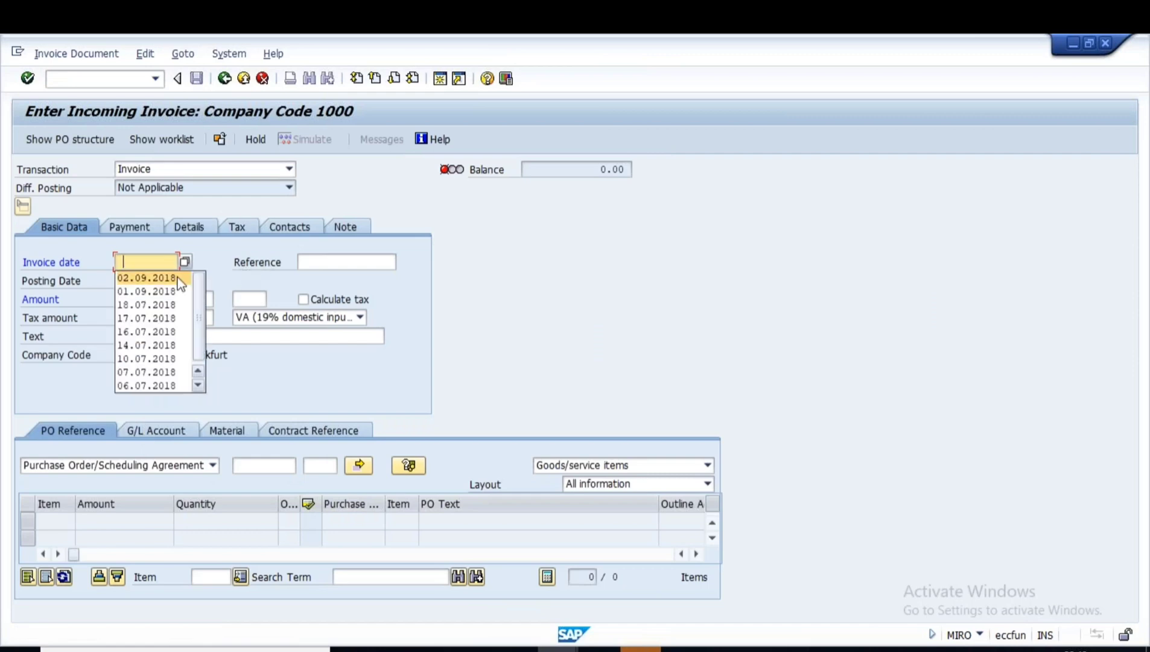
pyautogui.press('Return')
pyautogui.press('Return')
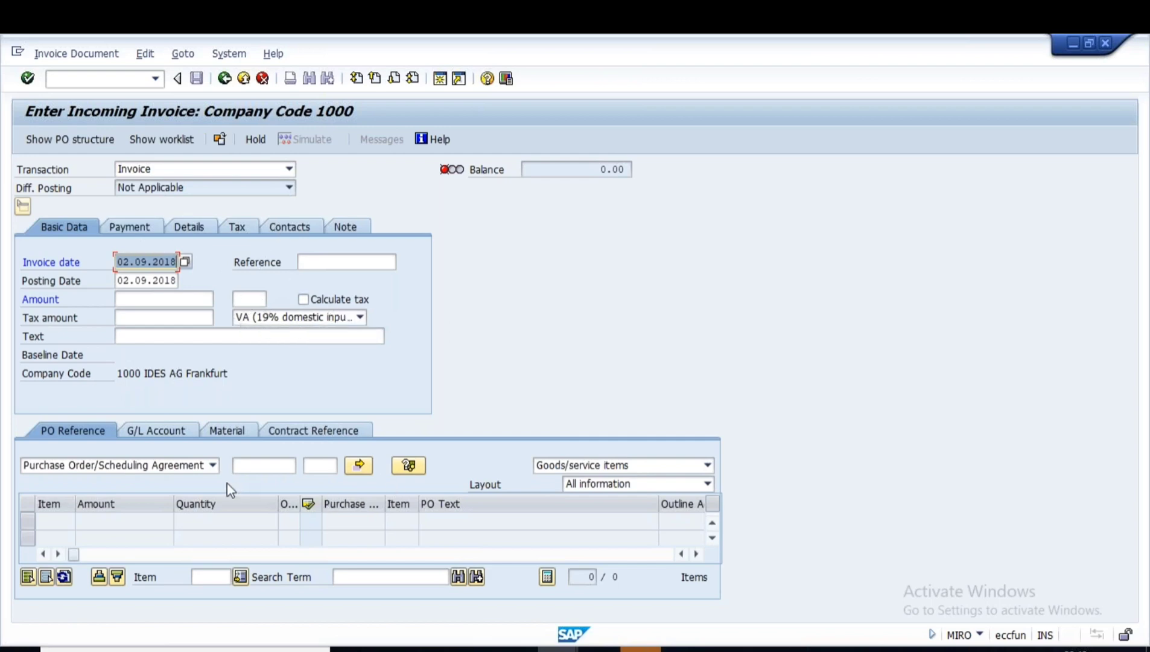
# - Load the copied purchase order's items into the invoice and check the tax codes on both lines
pyautogui.click(264, 465)
pyautogui.hotkey('ctrl', 'v')
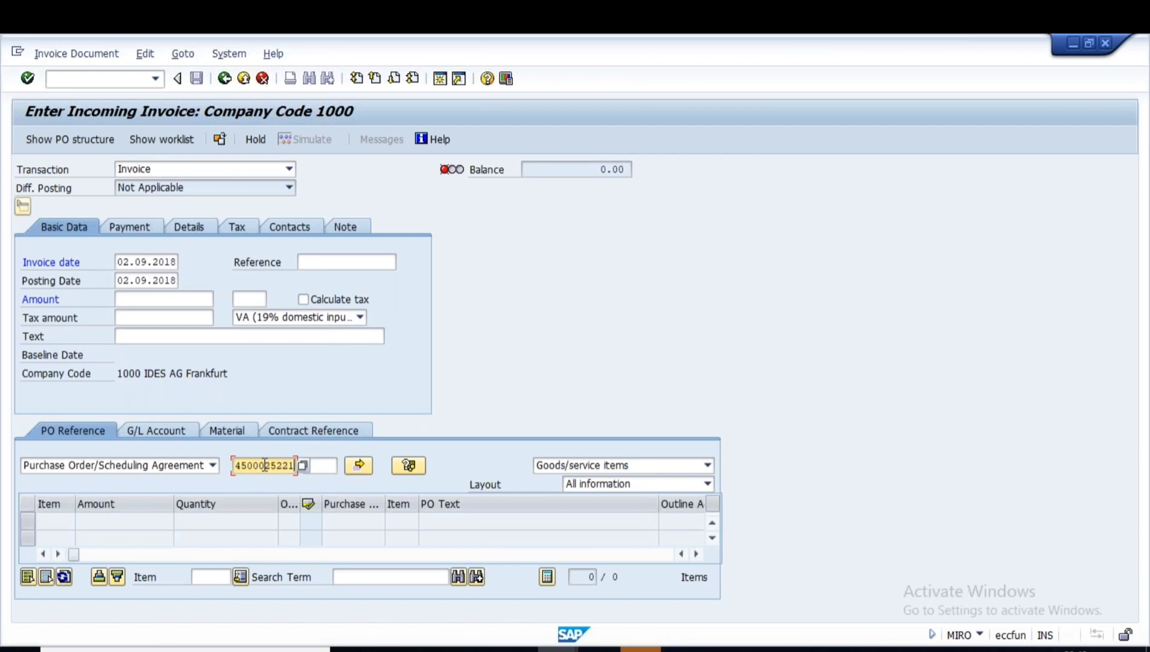
pyautogui.press('Return')
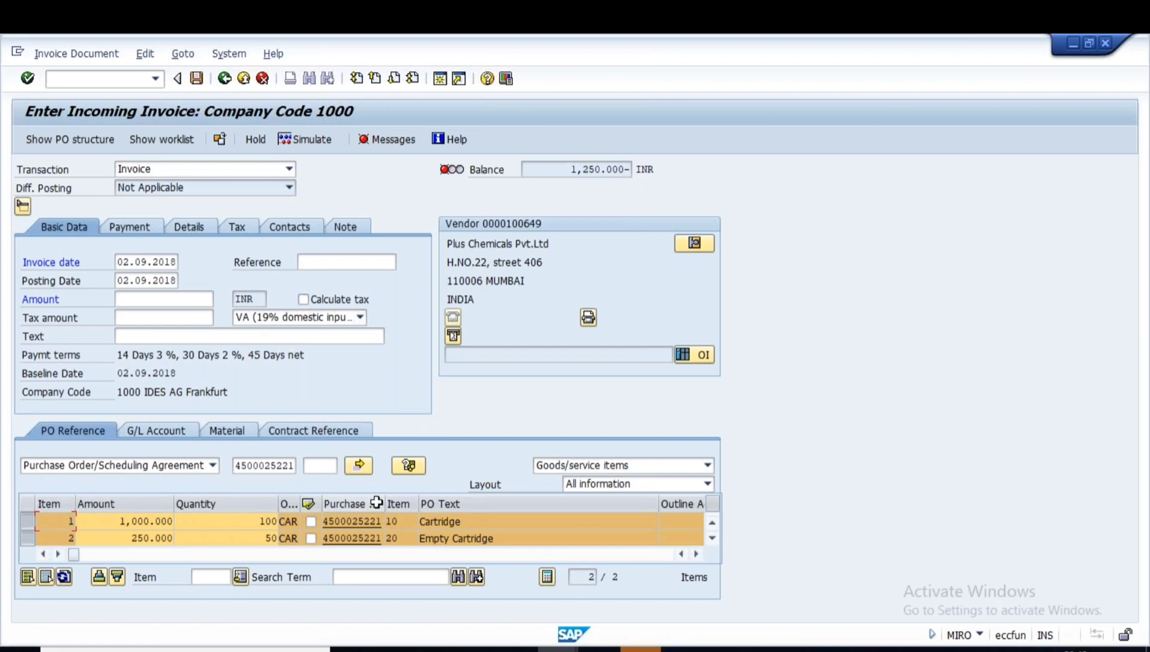
pyautogui.moveTo(76, 555); pyautogui.dragTo(126, 554)
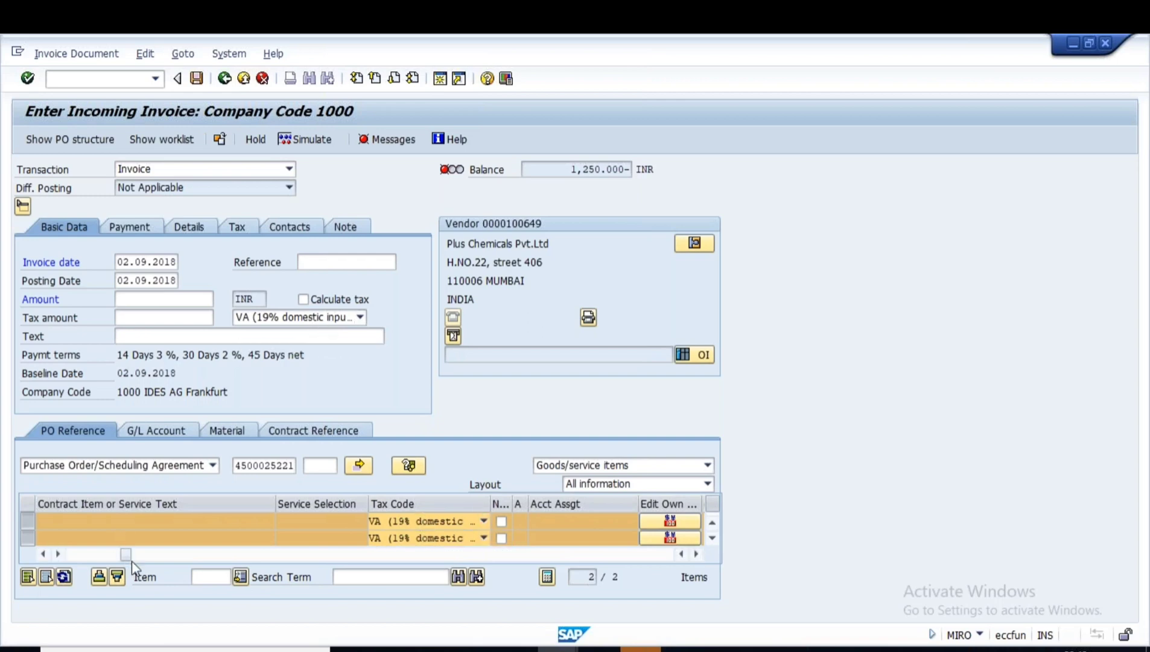
pyautogui.moveTo(126, 554); pyautogui.dragTo(73, 554)
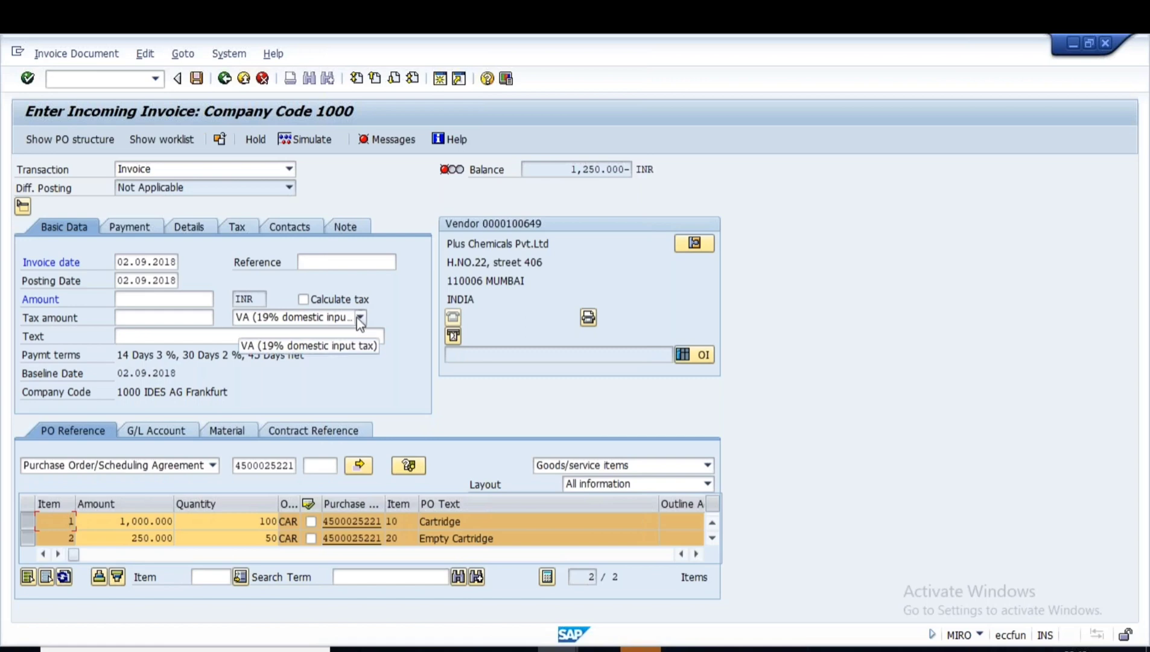
# - Set the tax code in the invoice's basic data to 1I (Input tax 10%)
pyautogui.click(360, 318)
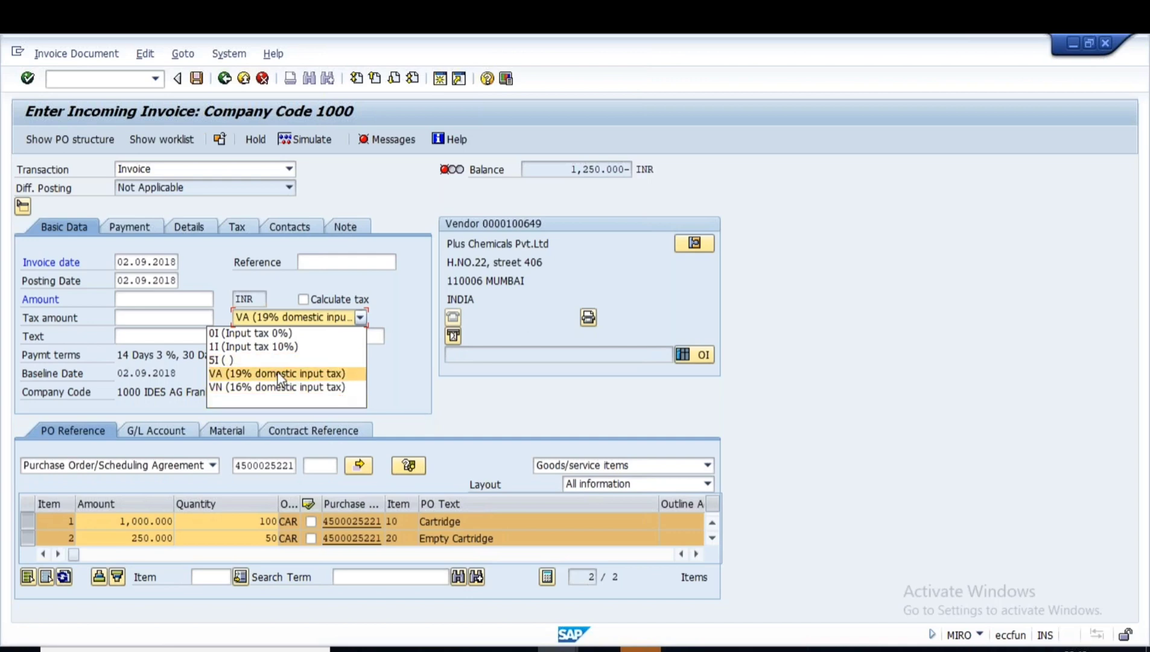
pyautogui.click(225, 349)
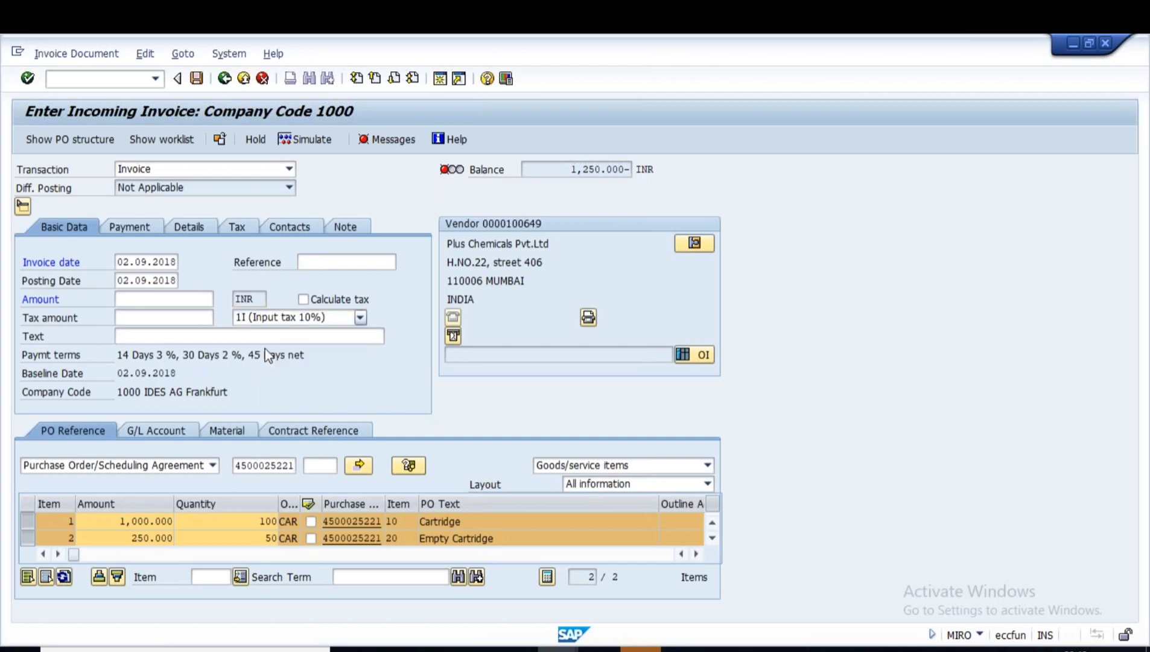
pyautogui.click(71, 520)
pyautogui.click(28, 78)
# - Review the tax codes available for the first invoice item without changing its selection
pyautogui.moveTo(74, 554); pyautogui.dragTo(123, 562)
pyautogui.click(506, 522)
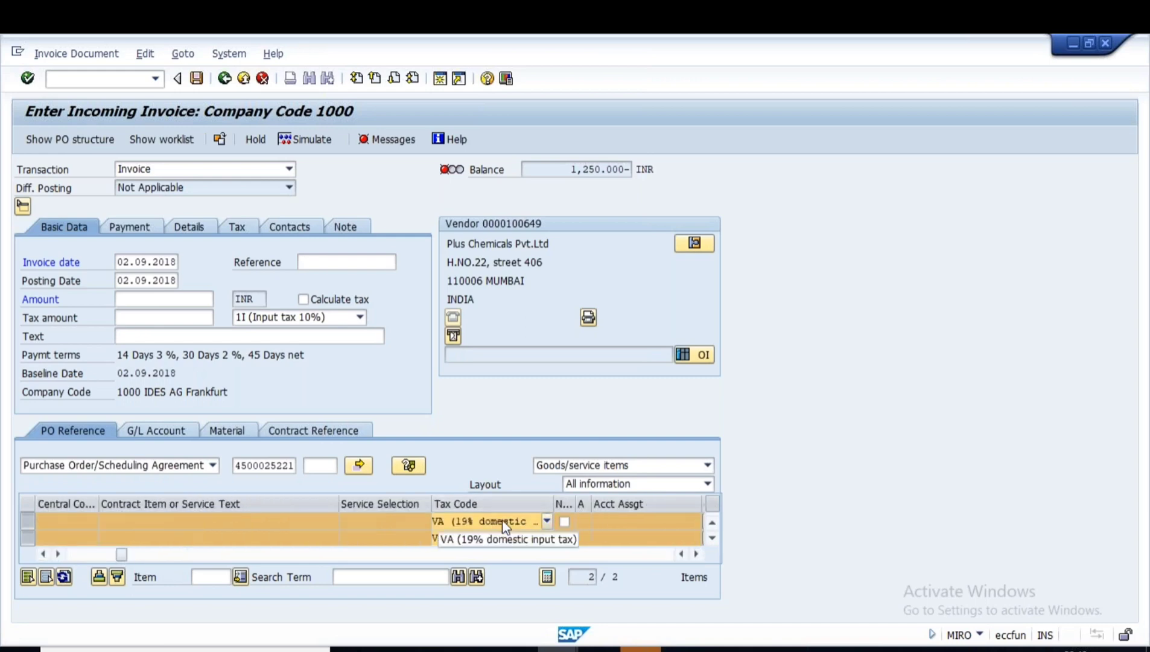
pyautogui.click(517, 522)
pyautogui.click(518, 521)
pyautogui.click(543, 538)
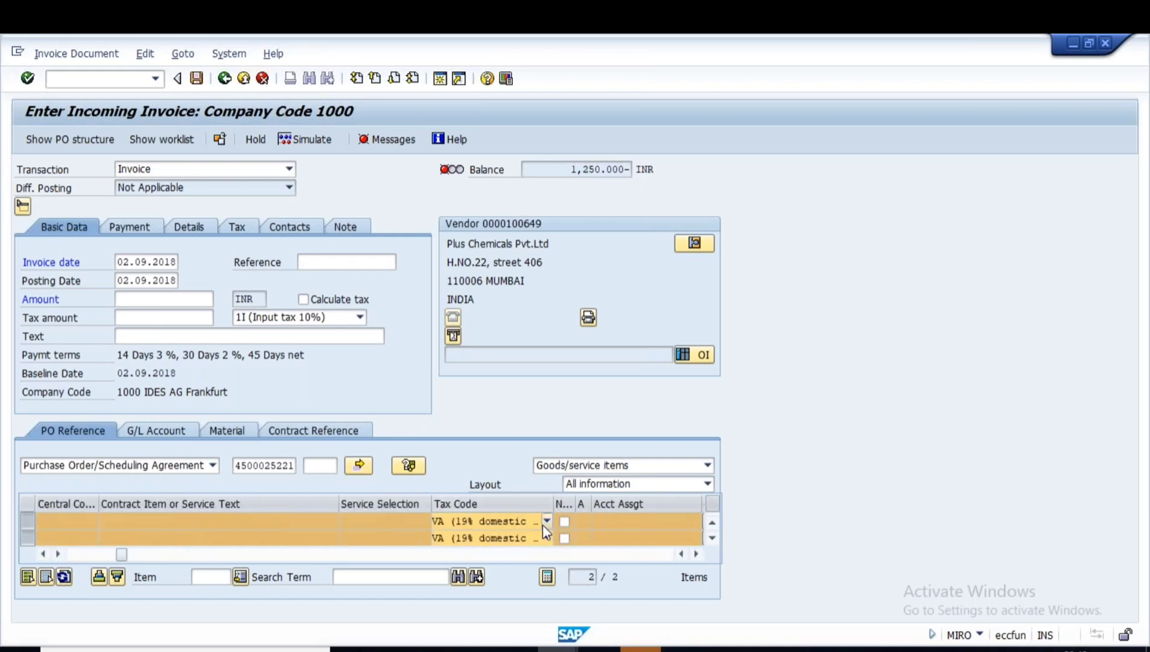
pyautogui.click(544, 524)
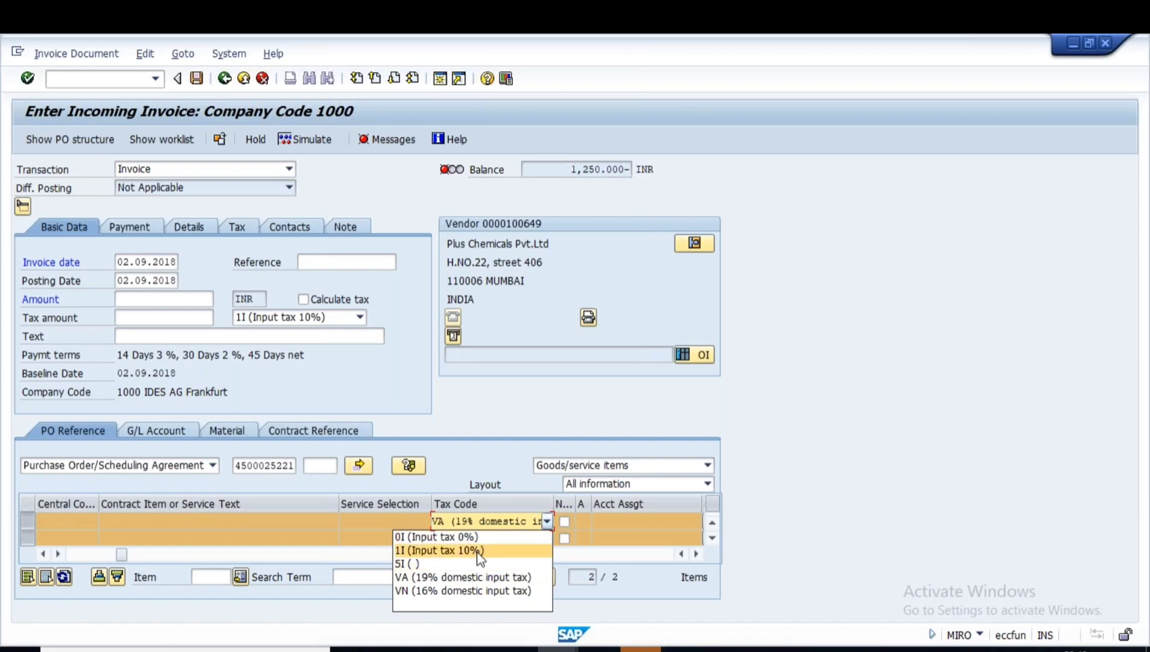
pyautogui.click(487, 421)
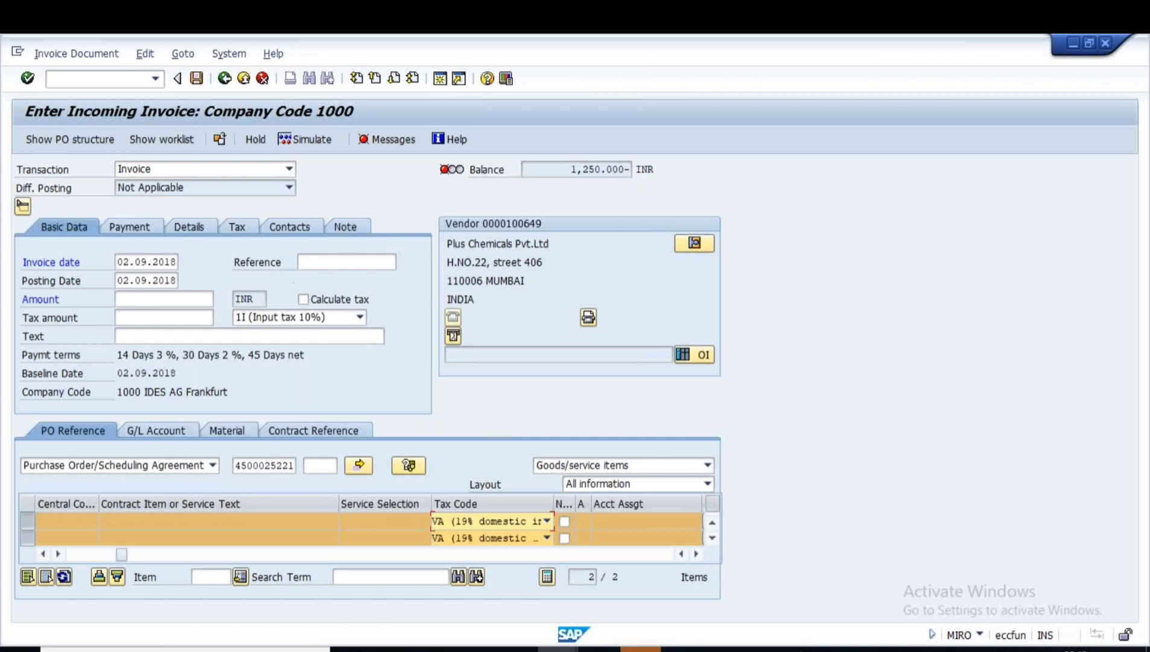
pyautogui.press('Return')
# - Switch to PowerPoint to consult the Entering Tax Data slide, and return to the SAP invoice
pyautogui.hotkey('alt', 'Tab')
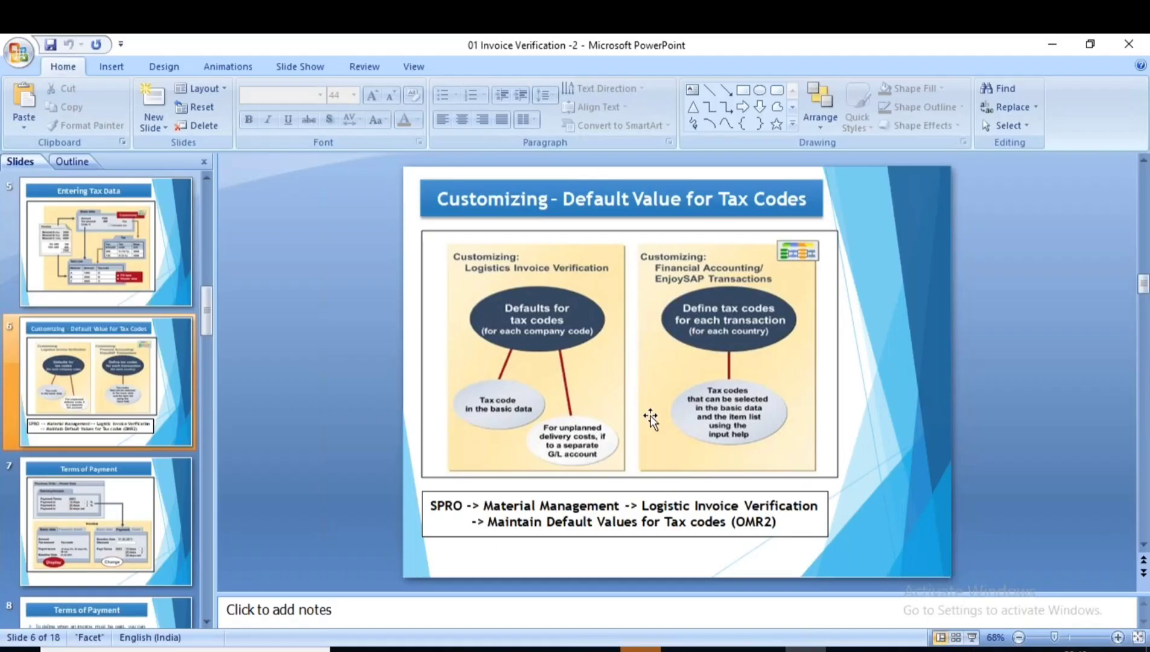
pyautogui.scroll(1, 650, 416)
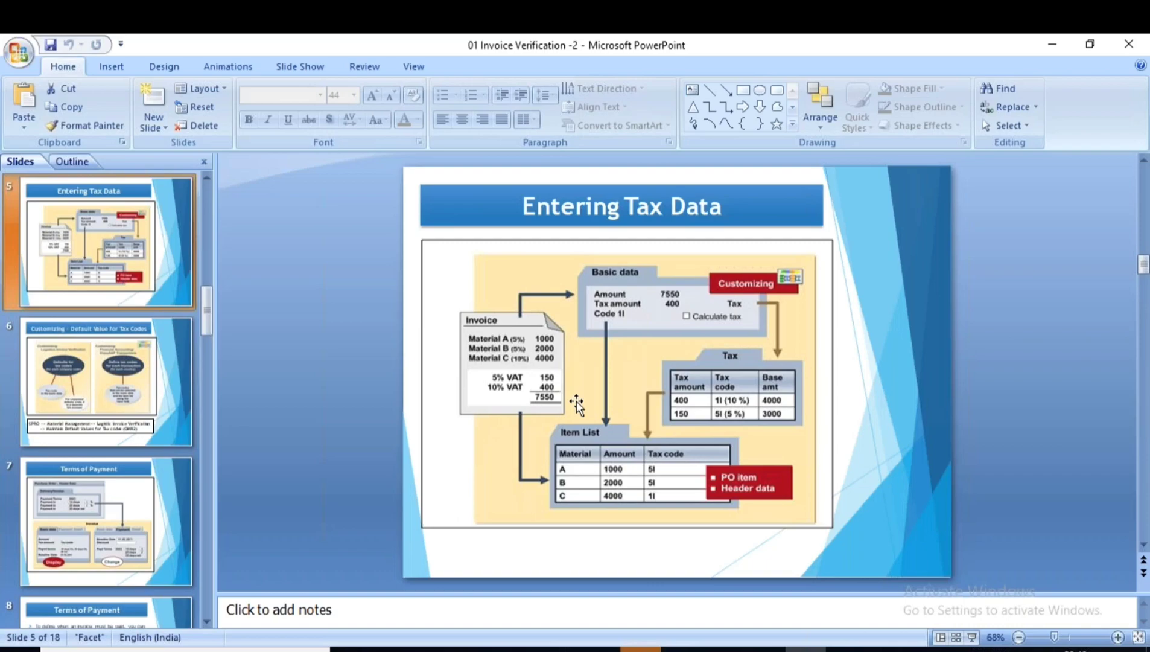
pyautogui.hotkey('alt', 'Tab')
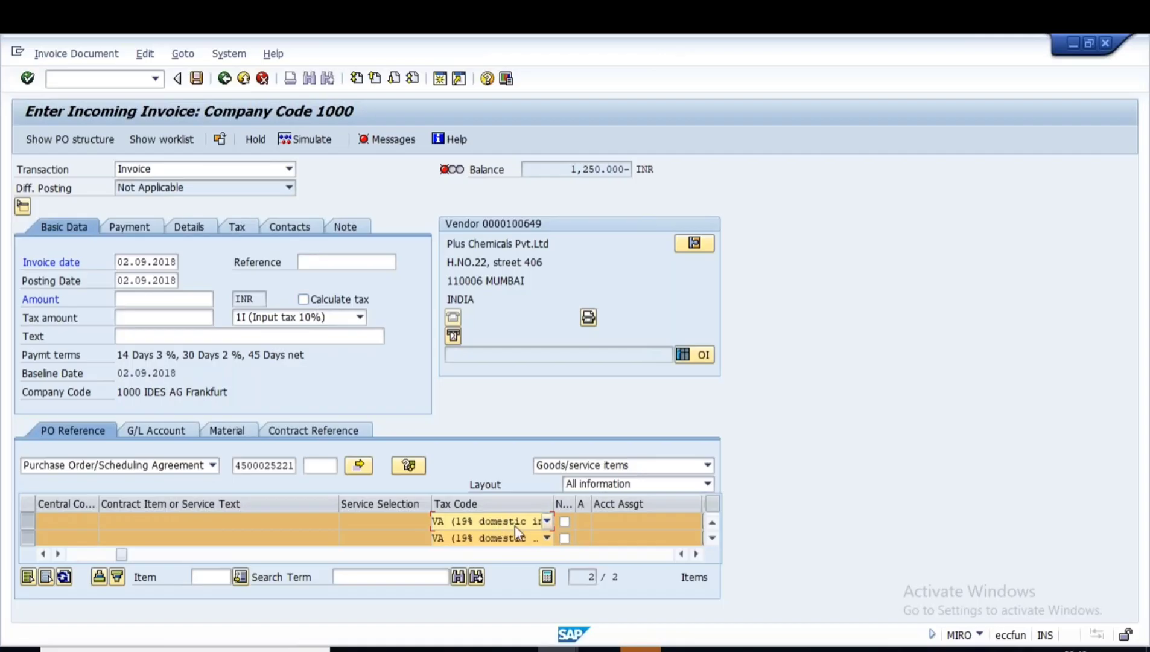
# - Compare the tax code choices offered for the first invoice item with those in the basic data
pyautogui.click(547, 521)
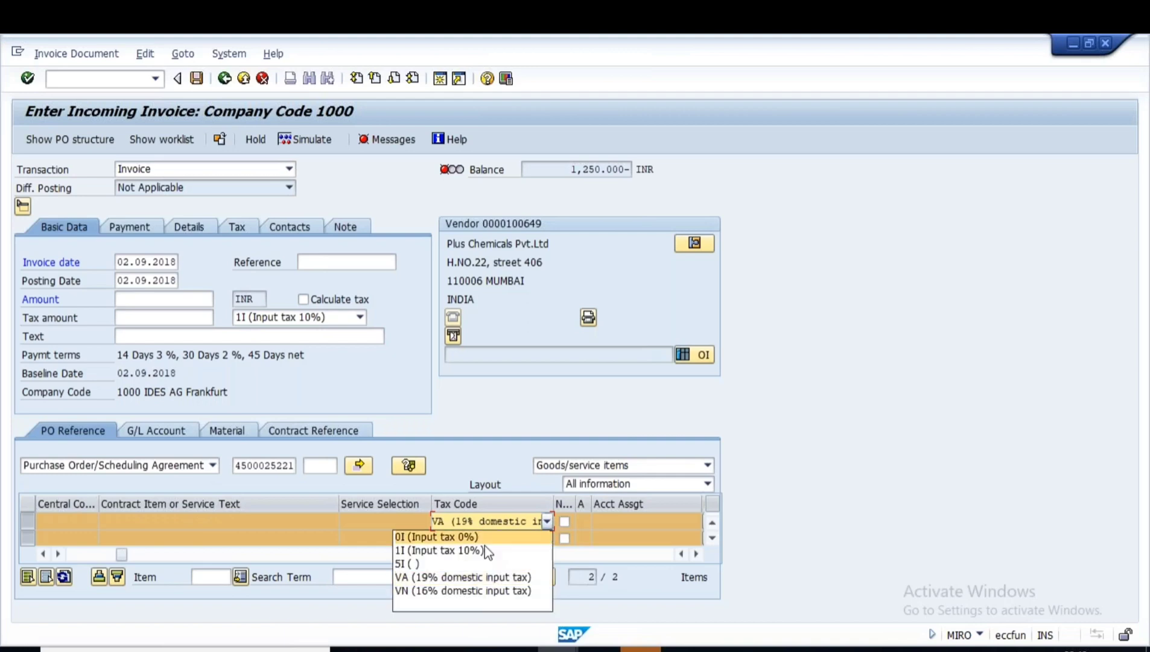
pyautogui.click(474, 579)
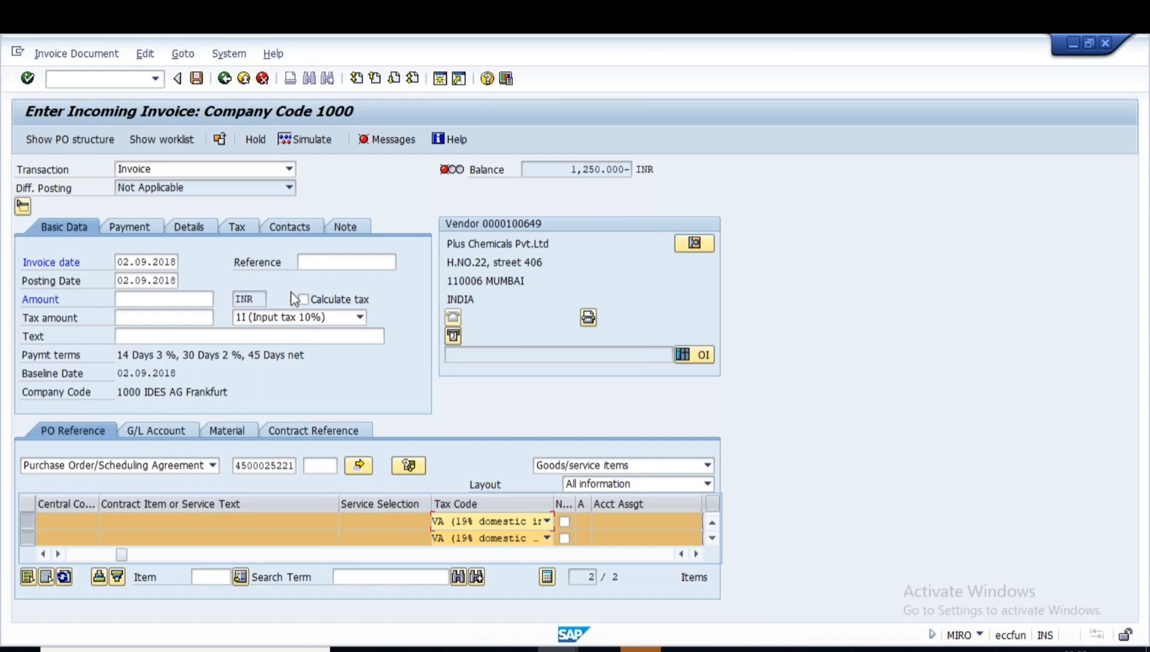
pyautogui.click(360, 319)
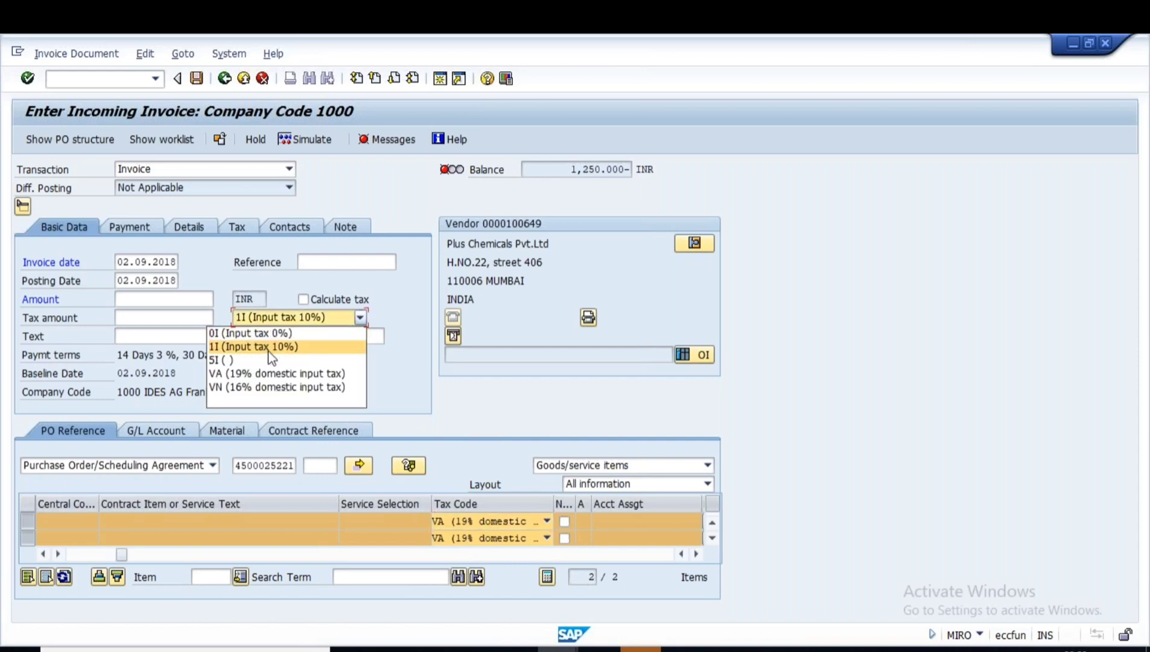
pyautogui.click(461, 388)
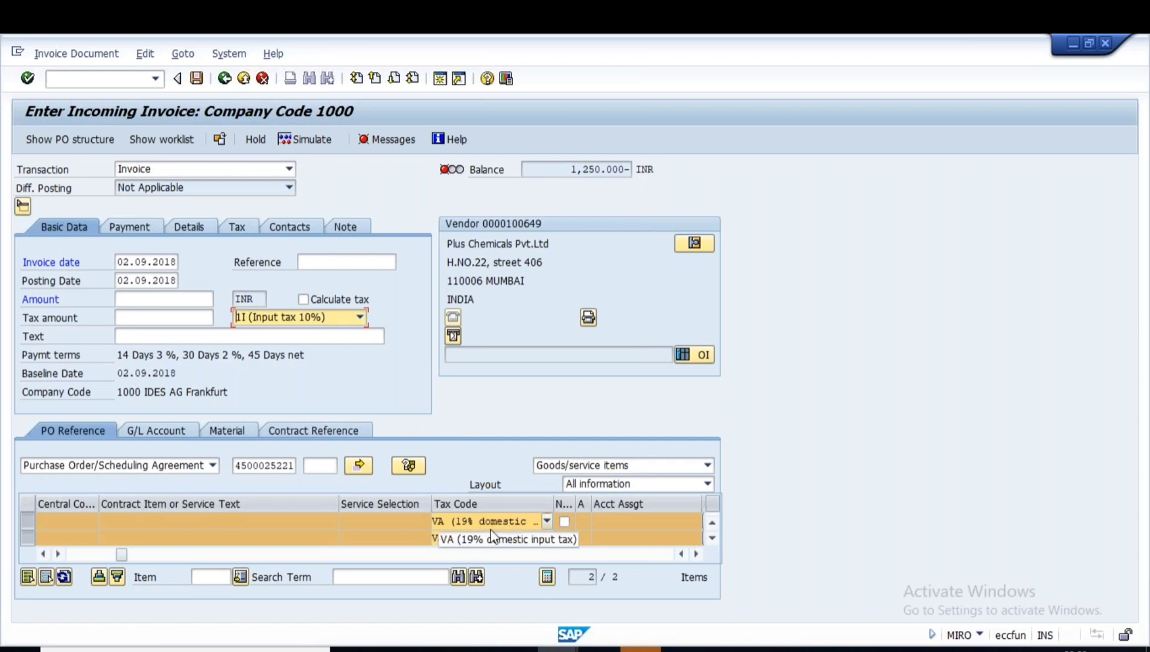
pyautogui.click(543, 525)
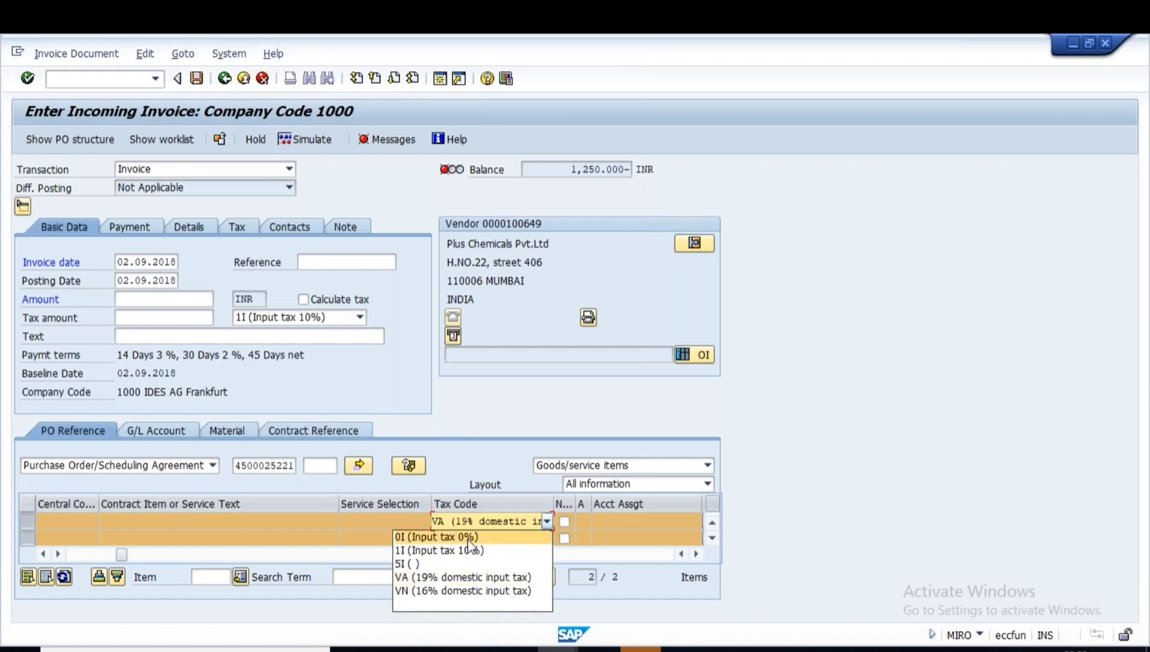
pyautogui.click(511, 426)
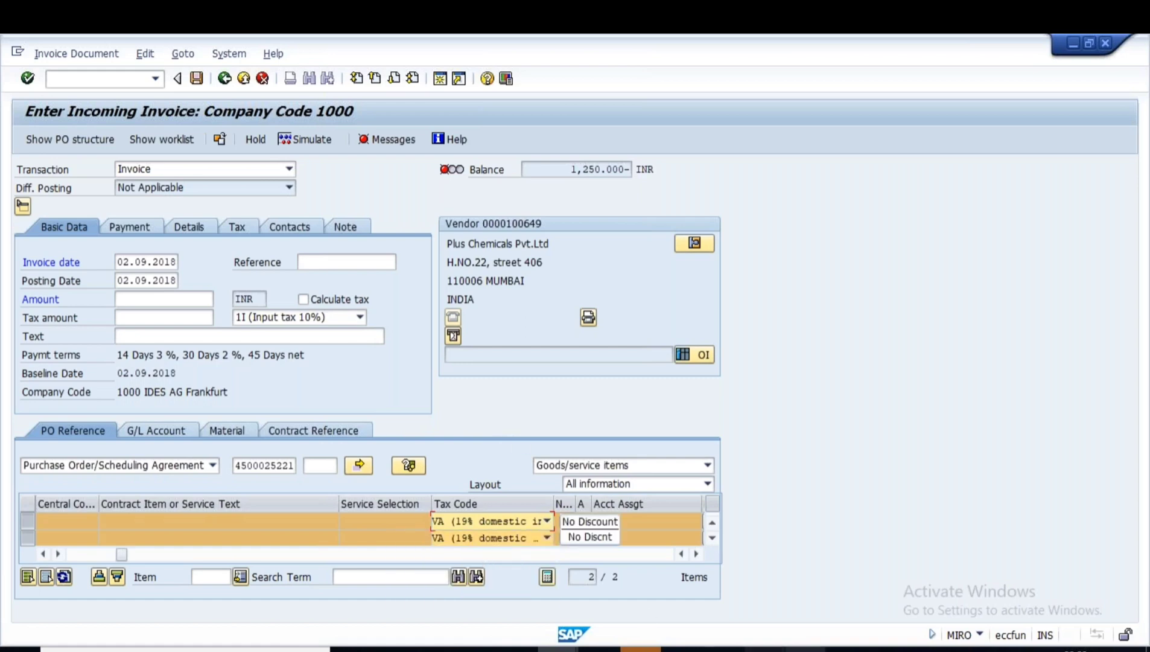
# - Switch to PowerPoint and view the slide on customizing default values for tax codes
pyautogui.hotkey('alt', 'Tab')
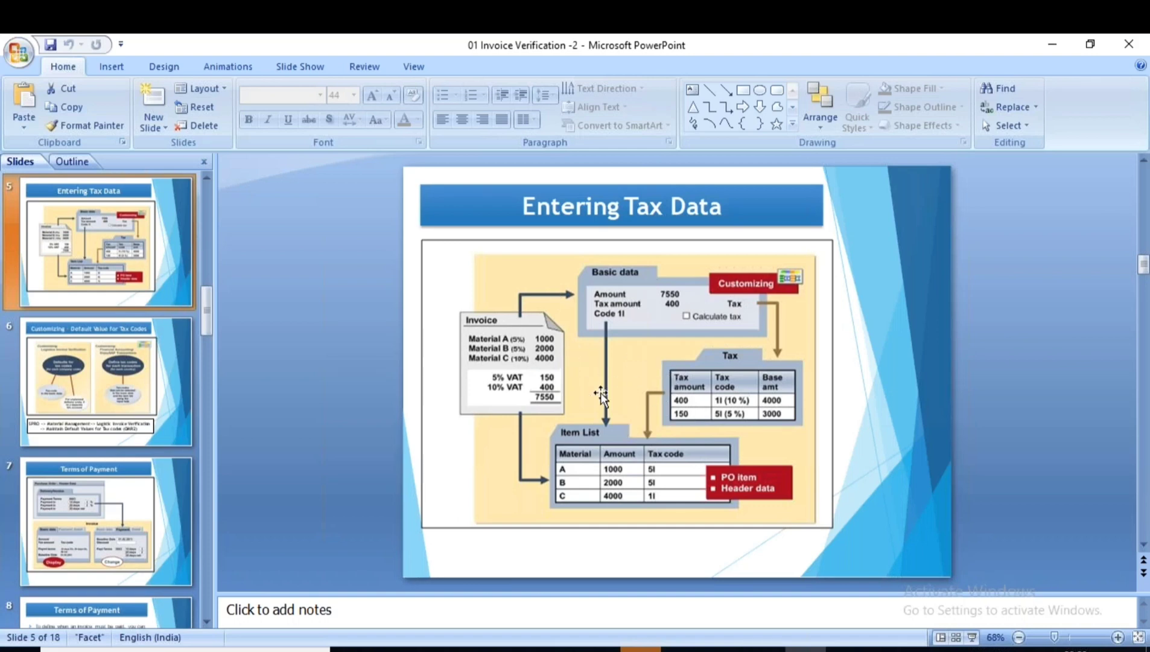
pyautogui.click(93, 368)
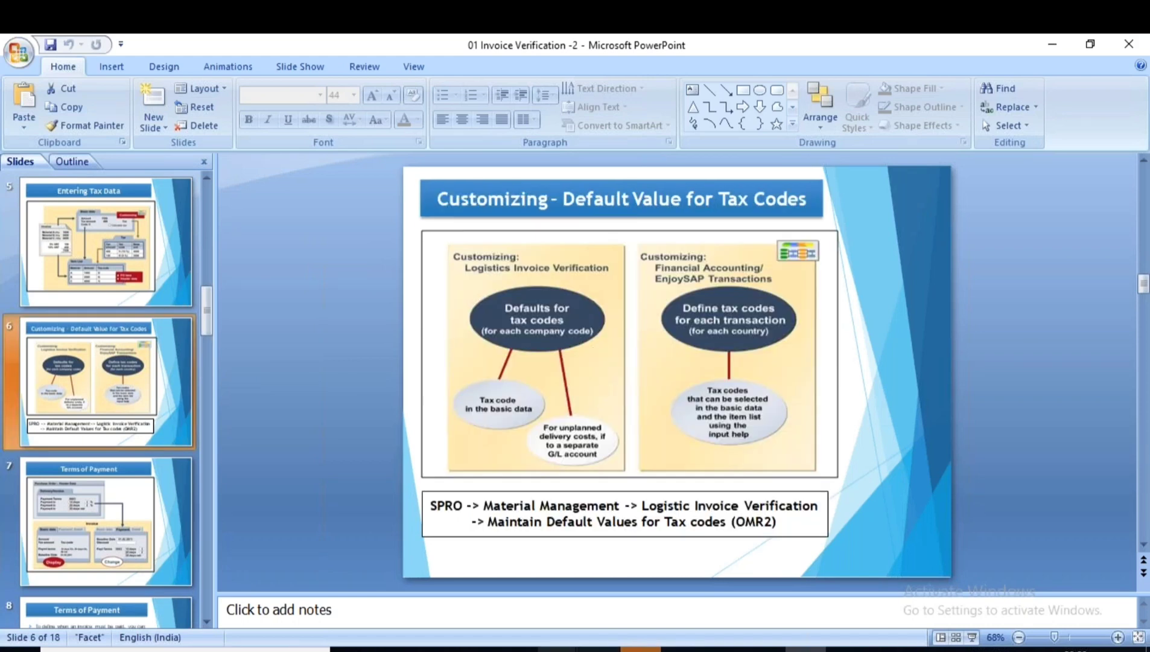
# - Return to SAP and exit the incoming invoice without posting it
pyautogui.moveTo(557, 649)
pyautogui.click(549, 575)
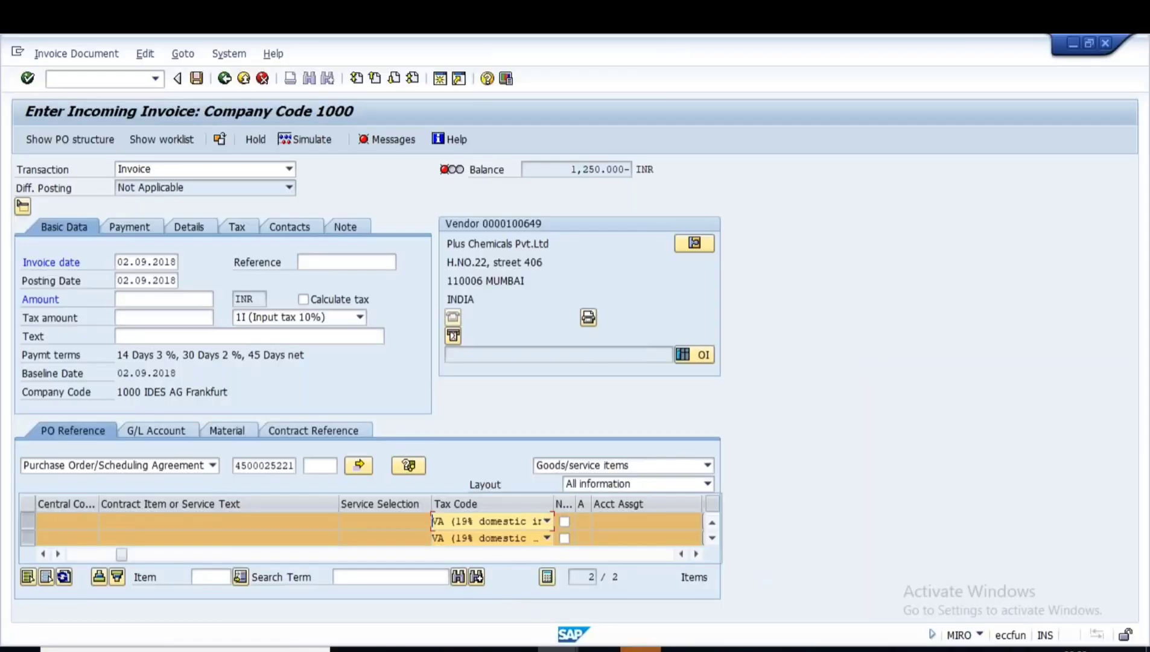
pyautogui.click(226, 79)
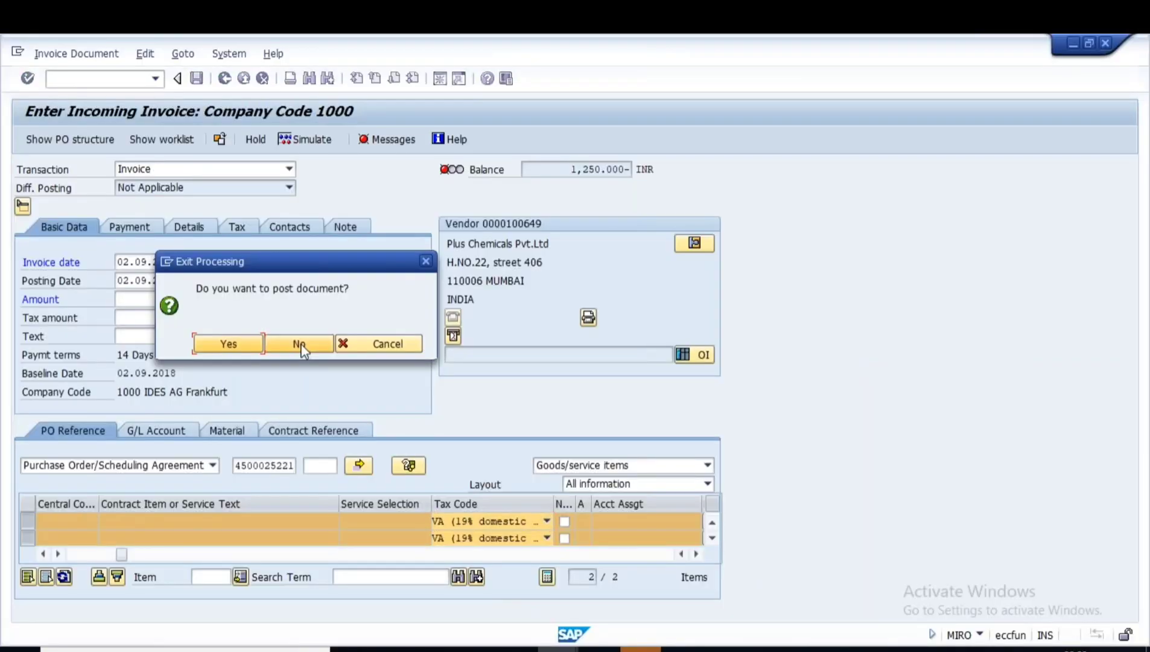
pyautogui.click(299, 344)
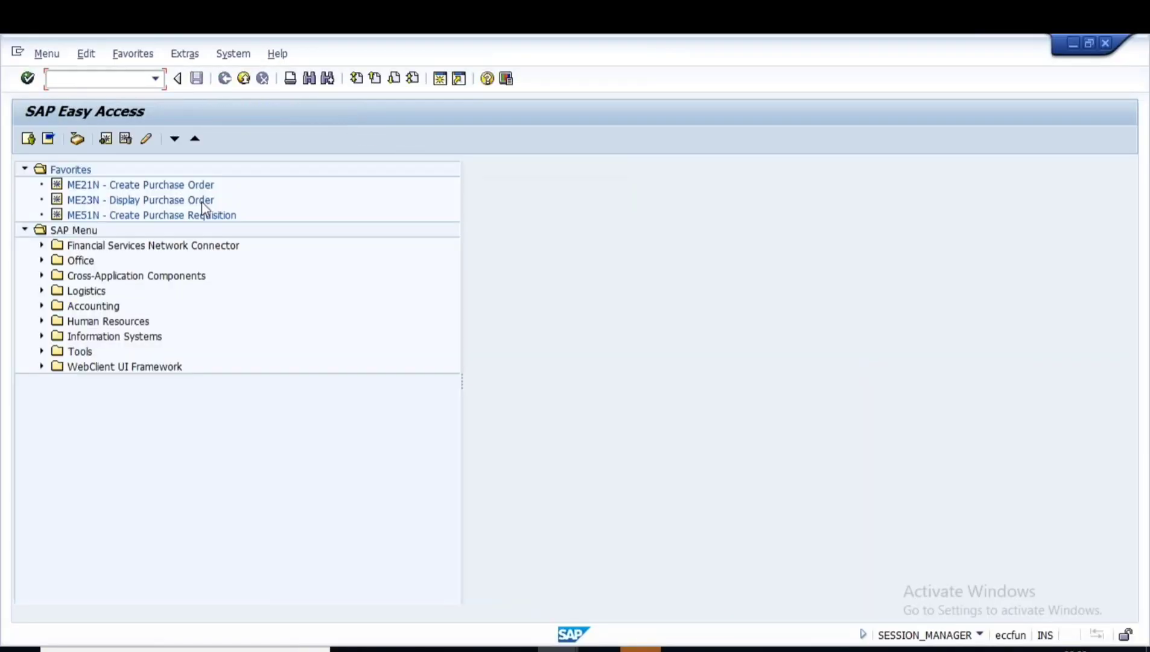
# - Open incoming invoice entry with transaction MIRO and check the tax codes offered in the basic data
pyautogui.write('miro')
pyautogui.press('Return')
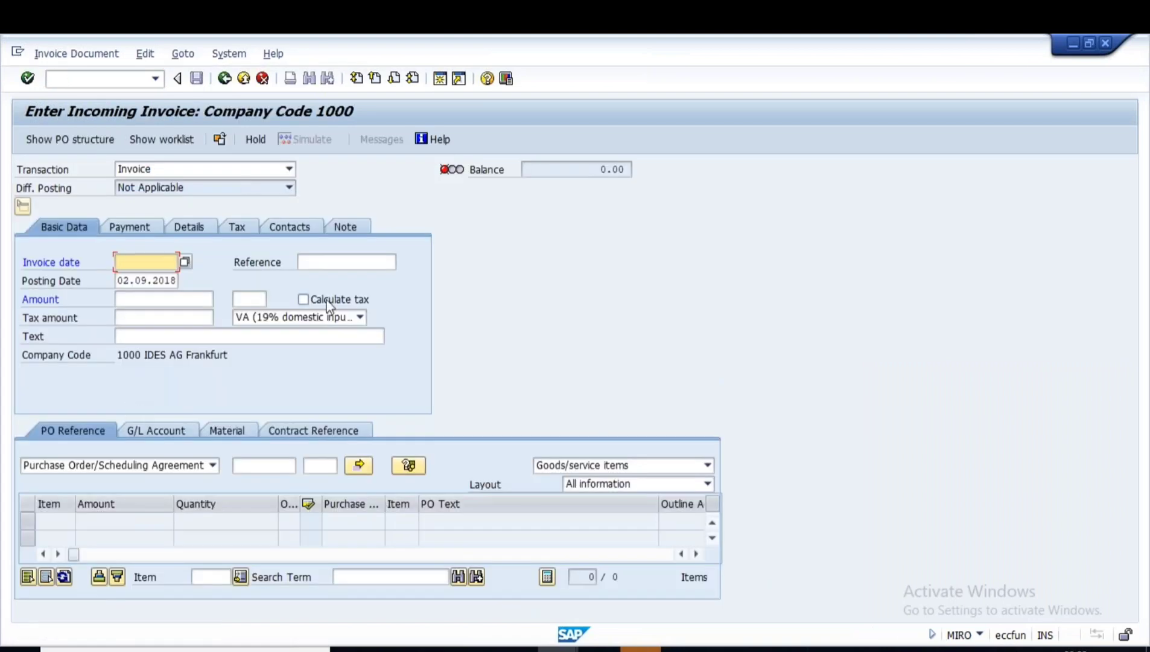
pyautogui.click(361, 318)
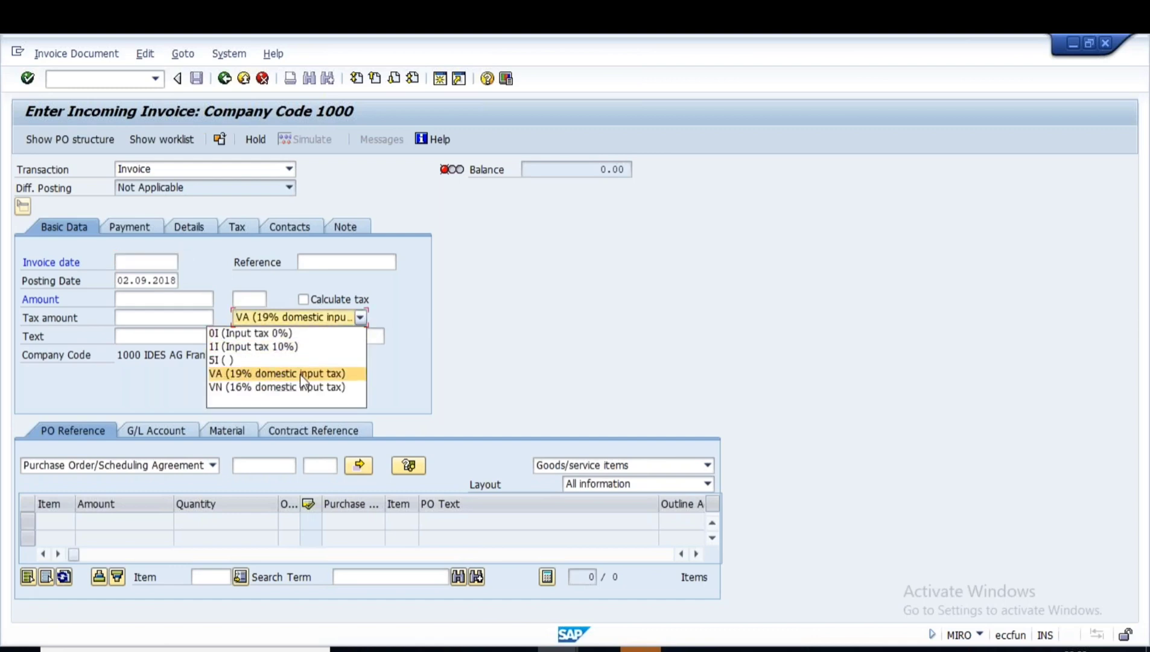
pyautogui.click(418, 371)
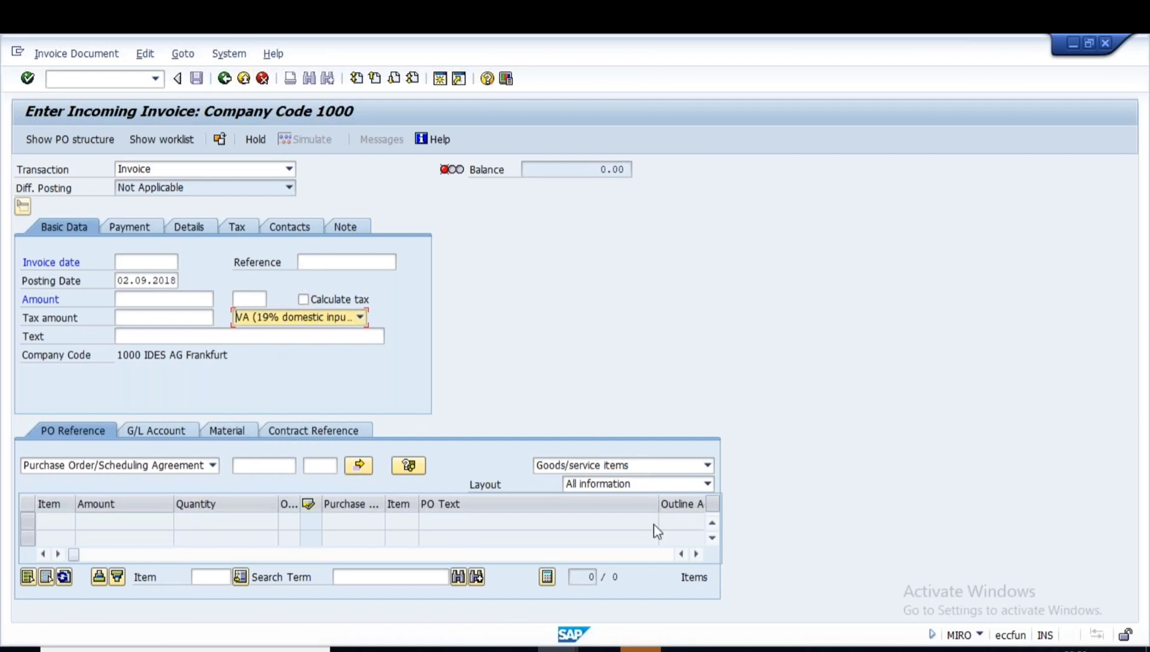
# - Switch to PowerPoint, present the default tax codes slide, mark its Logistics Invoice Verification heading and SPRO path in ink, and erase the marks
pyautogui.click(737, 644)
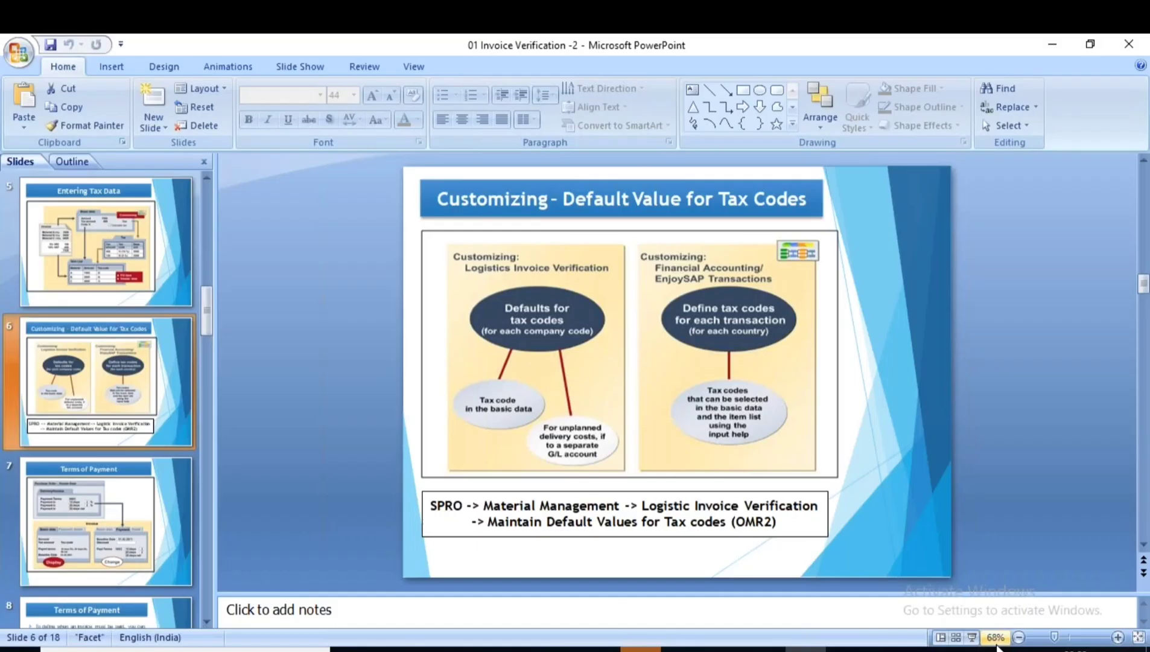
pyautogui.click(971, 636)
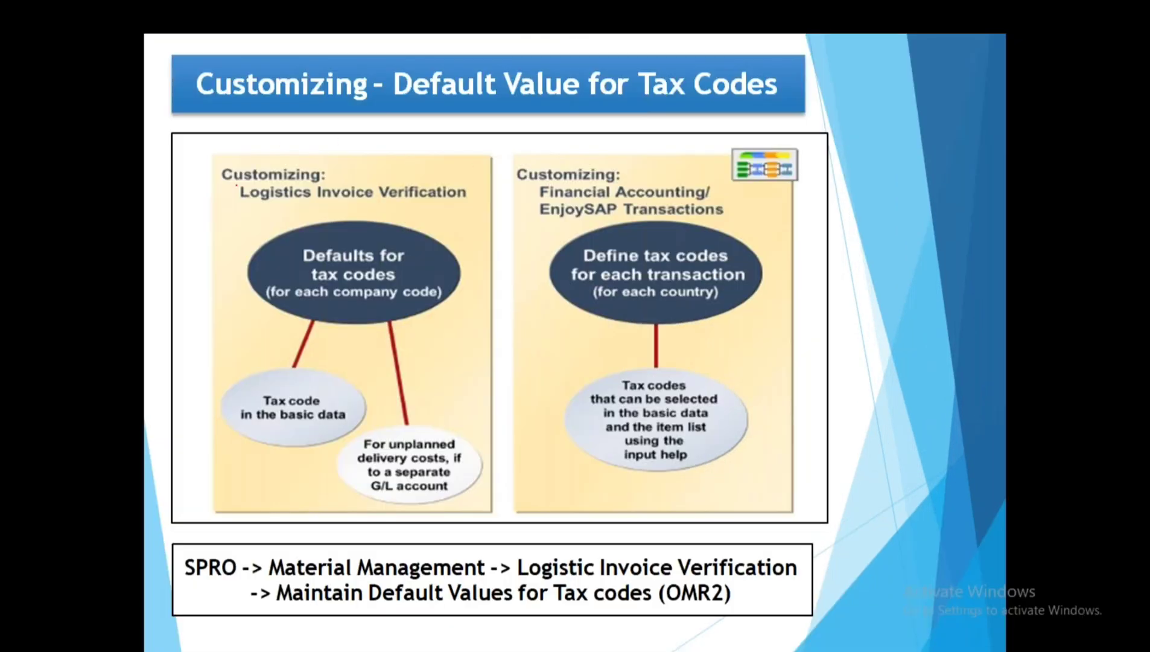
pyautogui.moveTo(244, 157)
pyautogui.mouseDown()
pyautogui.moveTo(210, 184)
pyautogui.moveTo(352, 202)
pyautogui.moveTo(471, 194)
pyautogui.moveTo(382, 156)
pyautogui.moveTo(238, 155)
pyautogui.mouseUp()
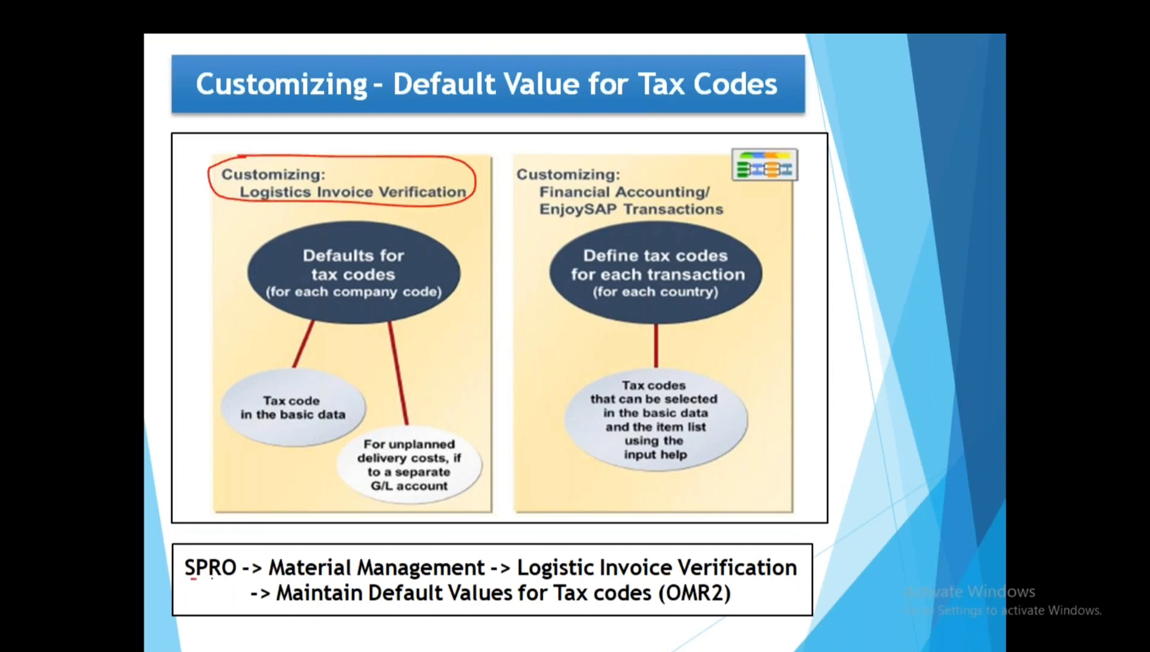
pyautogui.moveTo(192, 579); pyautogui.dragTo(793, 583)
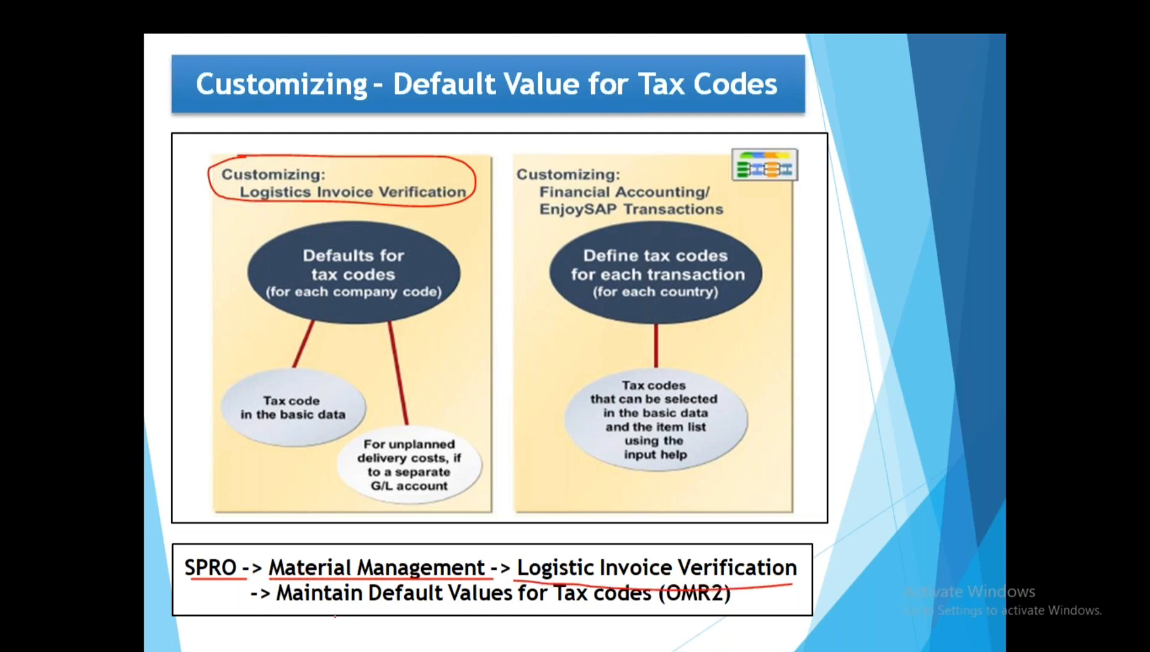
pyautogui.moveTo(276, 604); pyautogui.dragTo(728, 606)
pyautogui.press('e')
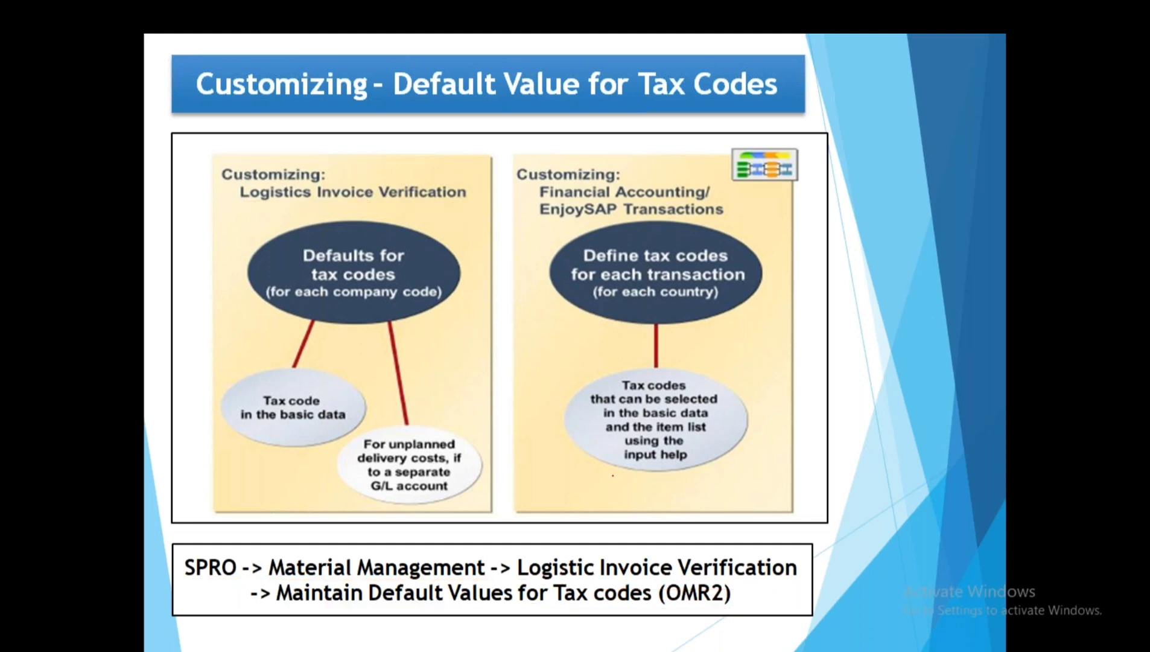
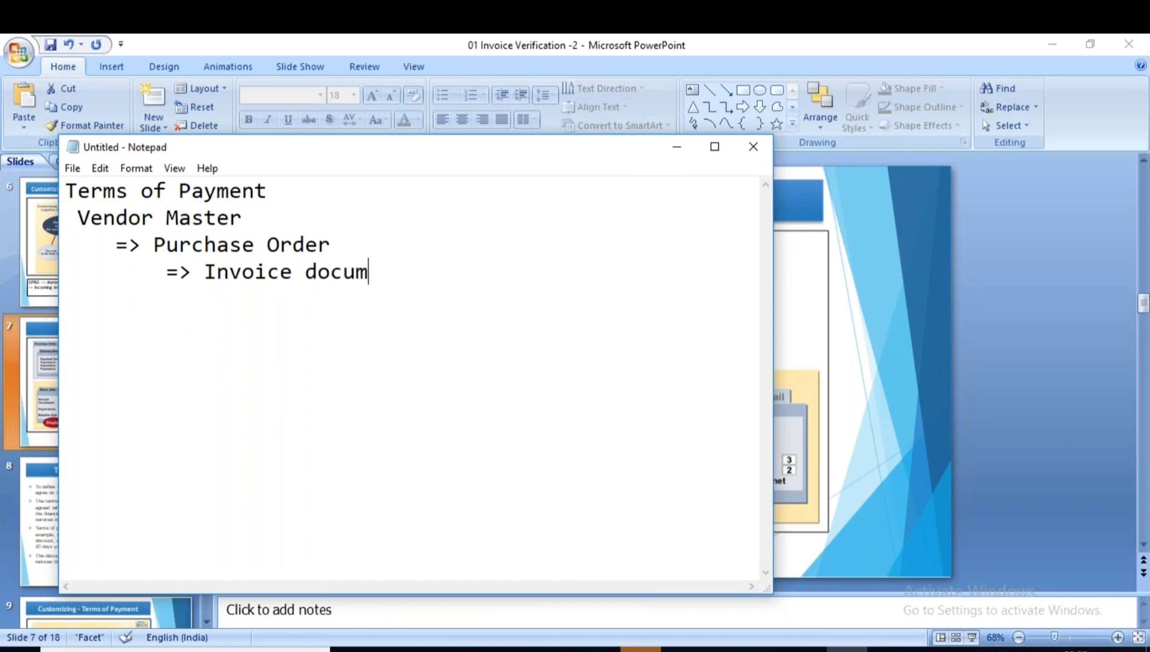
# - Complete the invoice document line of the Notepad note with MIRO, and highlight the Vendor Master line
pyautogui.press('capslock')
pyautogui.write('MIRO')
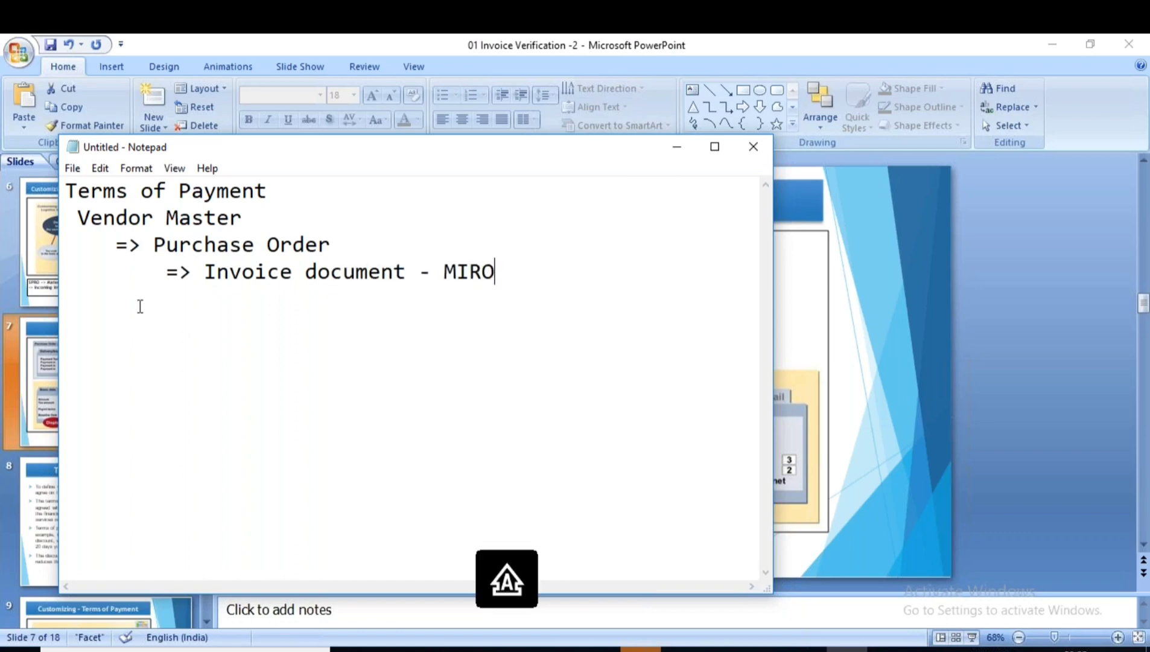
pyautogui.moveTo(242, 218); pyautogui.dragTo(91, 218)
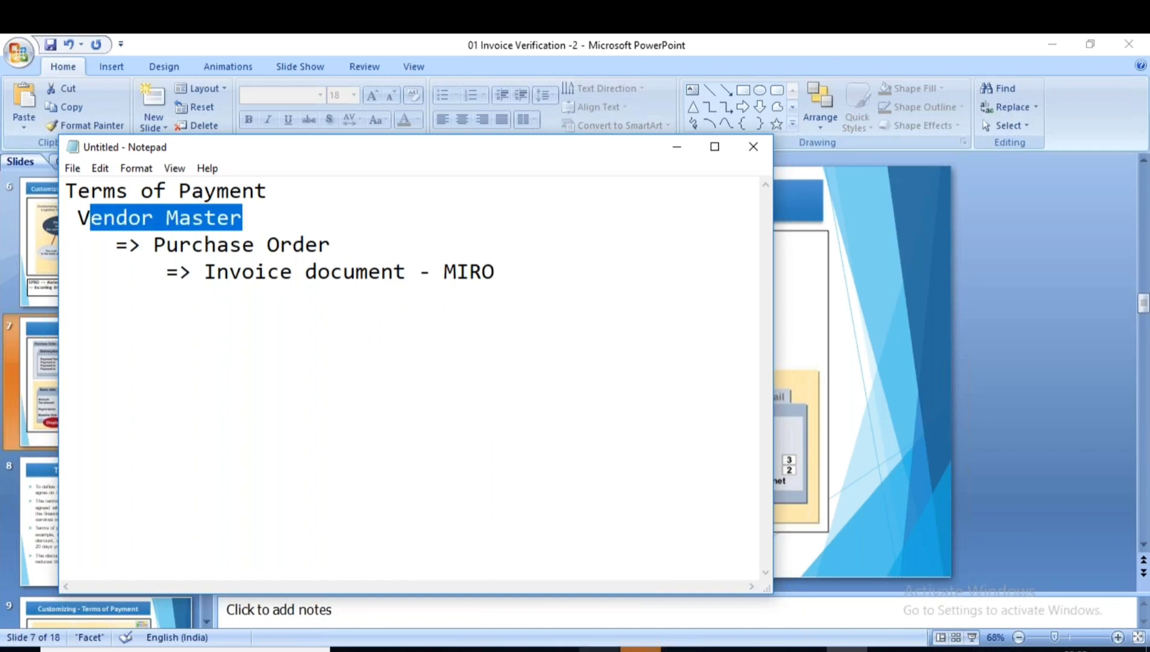
# - Switch to the SAP customizing session and leave the tax defaults view for the SAP Easy Access screen
pyautogui.click(563, 594)
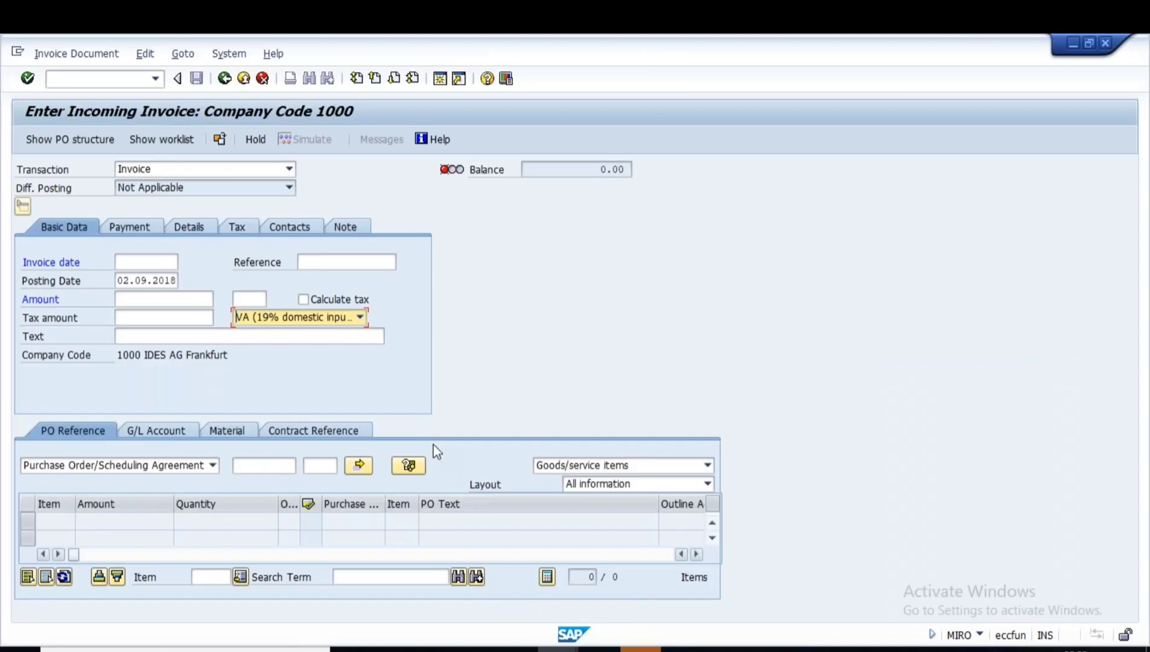
pyautogui.hotkey('alt', 'Tab')
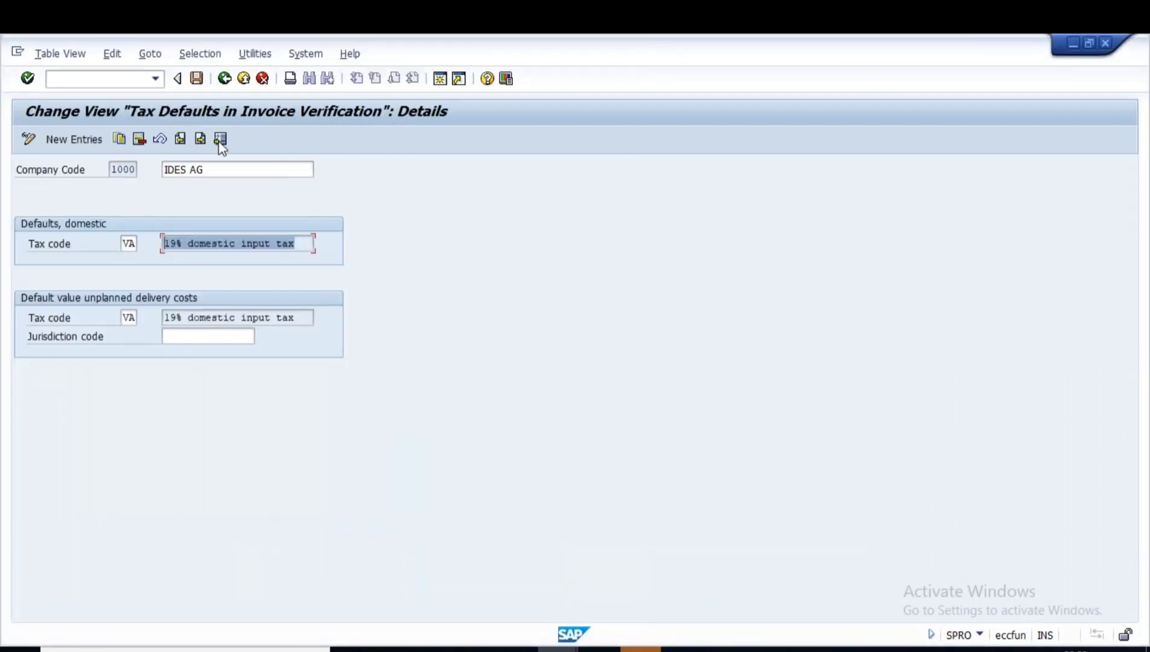
pyautogui.hotkey('ctrl', '/')
pyautogui.write('/n')
pyautogui.press('Return')
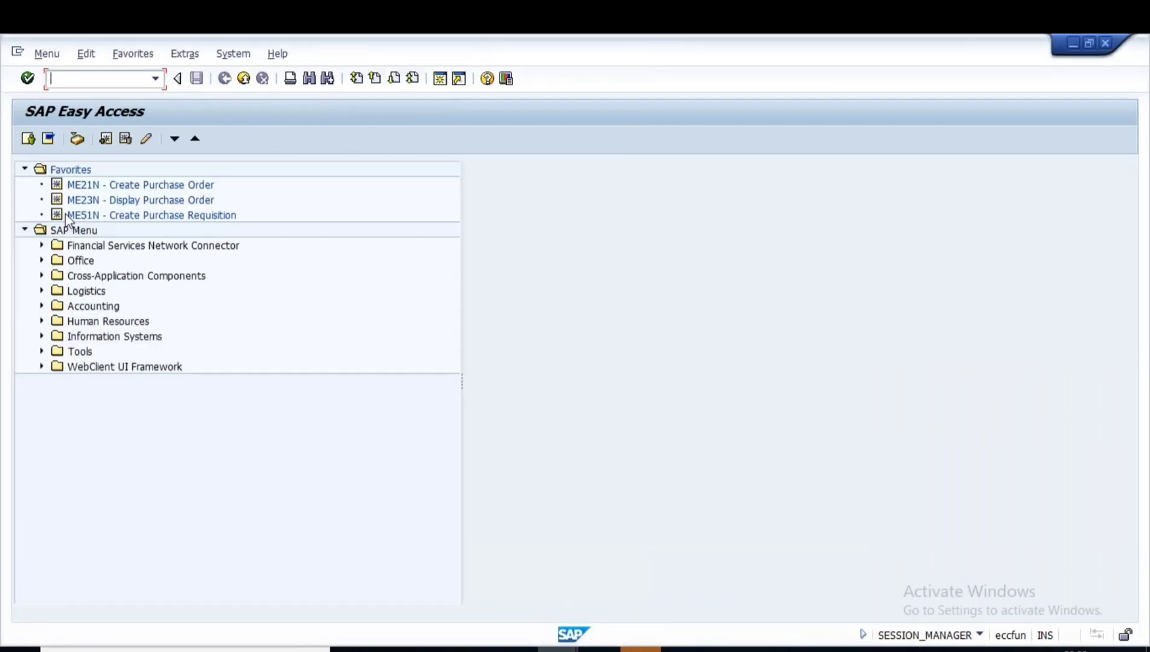
# - Display the purchase order with transaction ME23N and locate its vendor
pyautogui.write('ME2')
pyautogui.write('1')
pyautogui.write('3N')
pyautogui.press('Return')
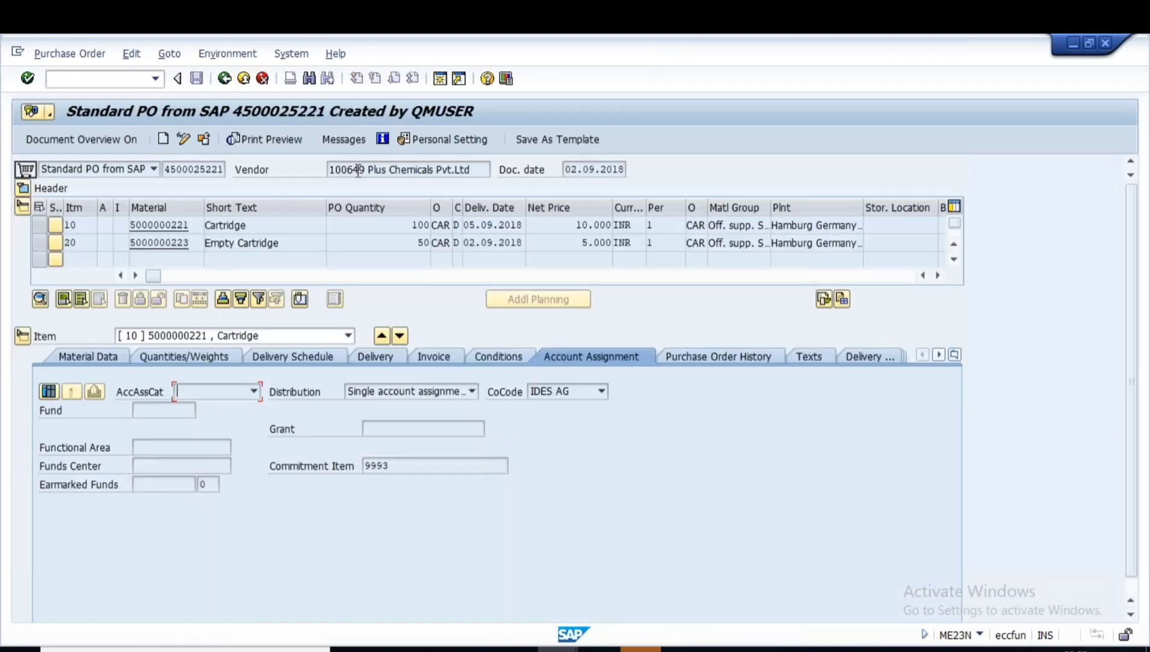
pyautogui.click(357, 171)
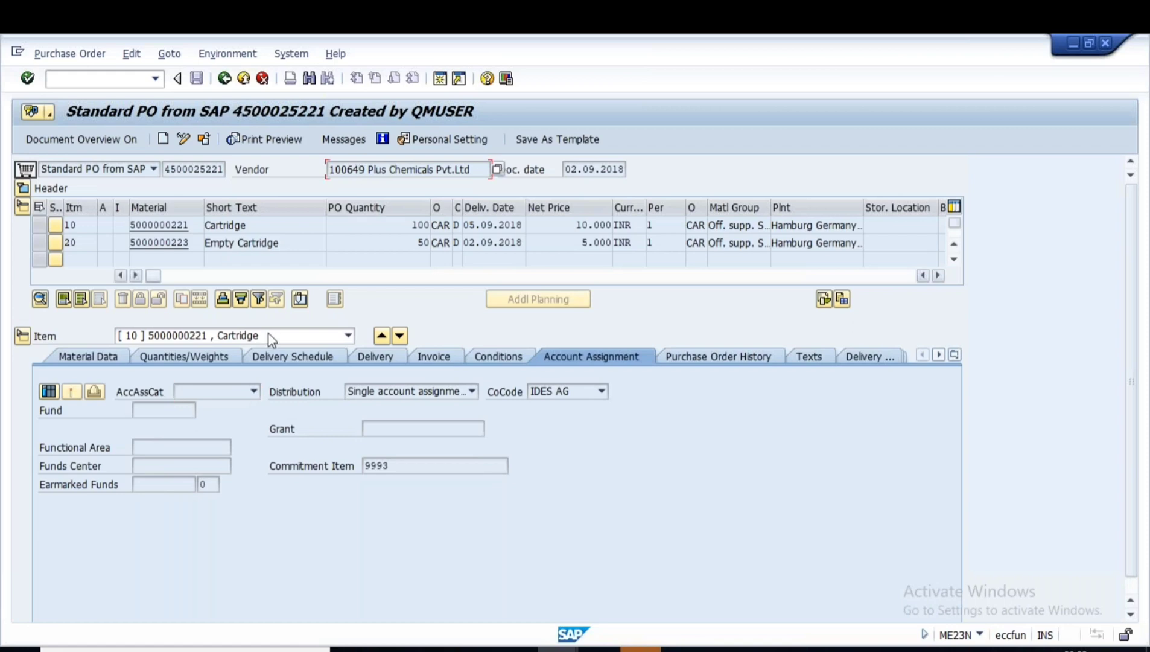
# - Expand the purchase order header and examine the payment terms in its delivery and invoice data
pyautogui.click(24, 191)
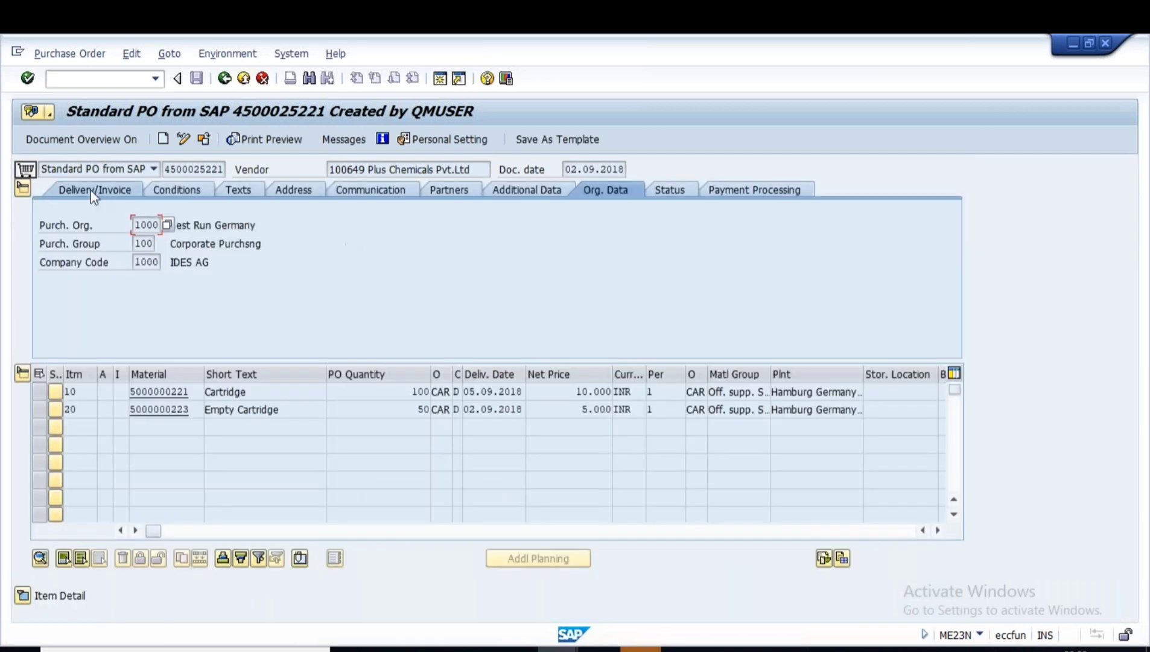
pyautogui.click(90, 191)
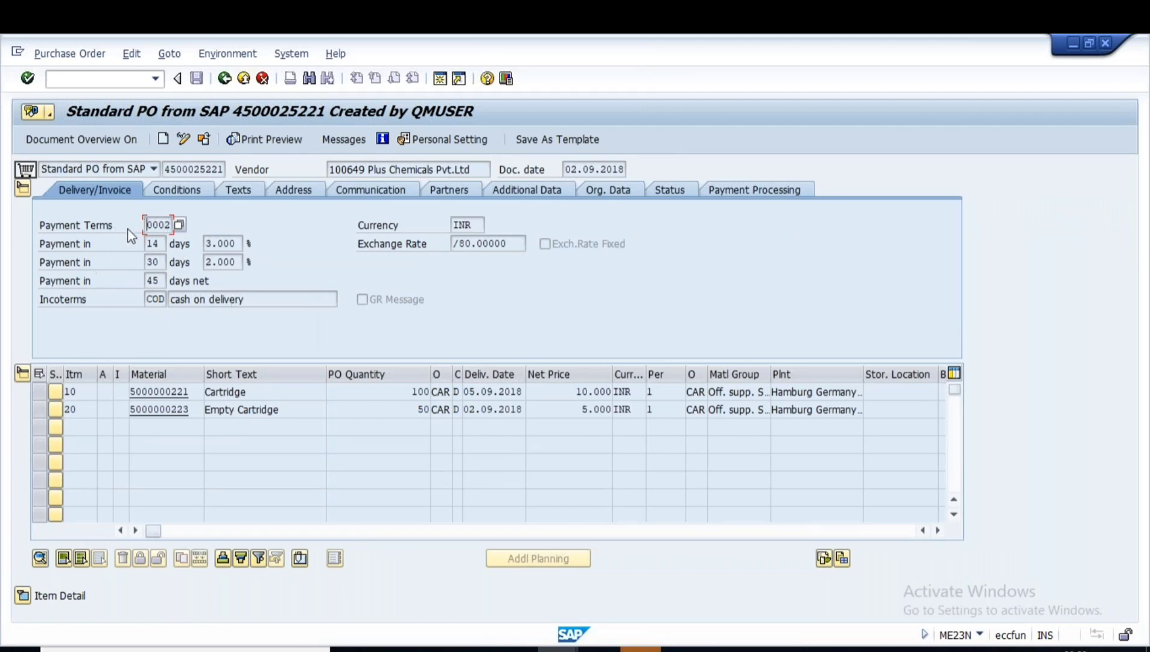
pyautogui.doubleClick(154, 227)
pyautogui.click(369, 172)
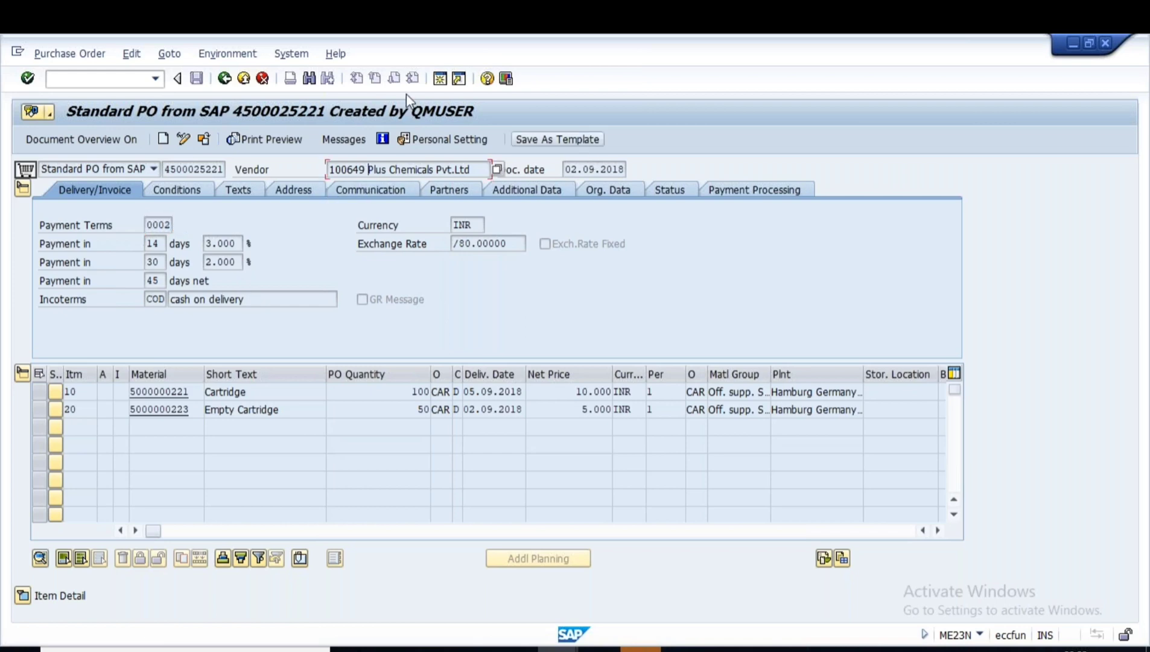
# - Open the vendor display in a new session with transaction XK03
pyautogui.click(440, 79)
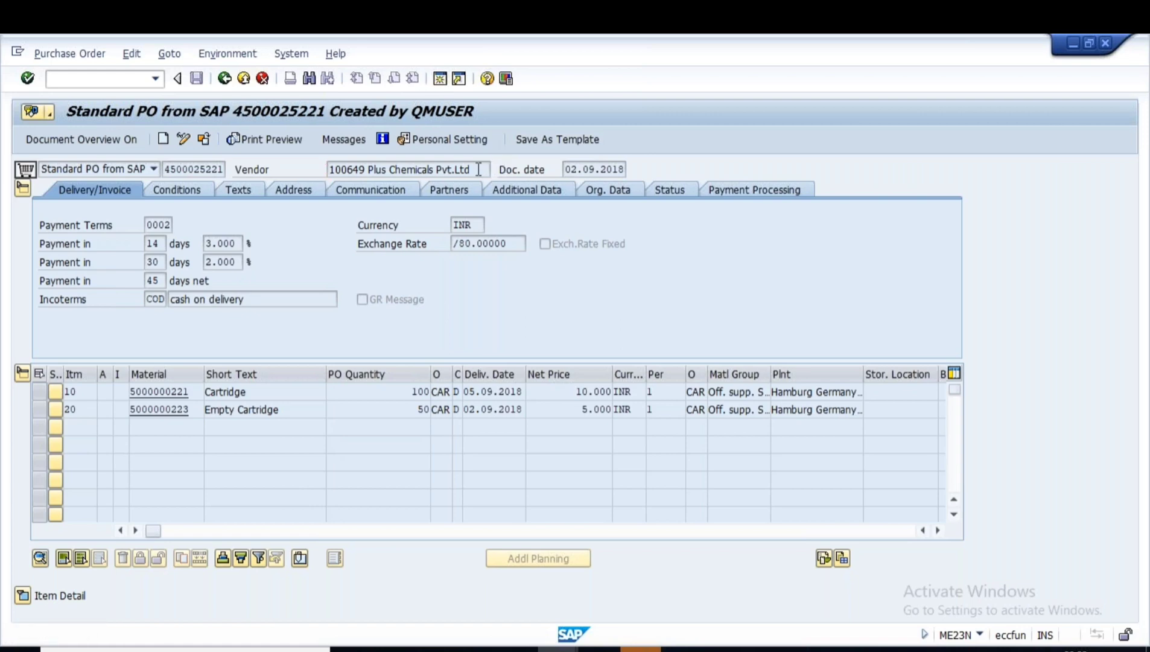
pyautogui.write('XK03')
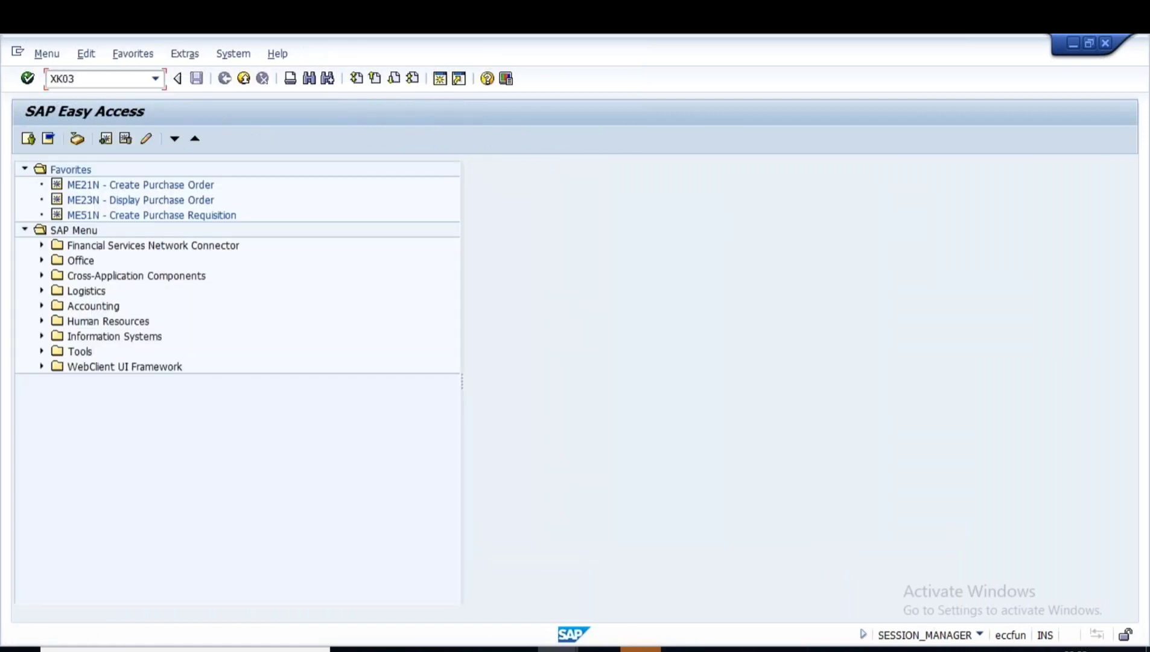
pyautogui.press('Return')
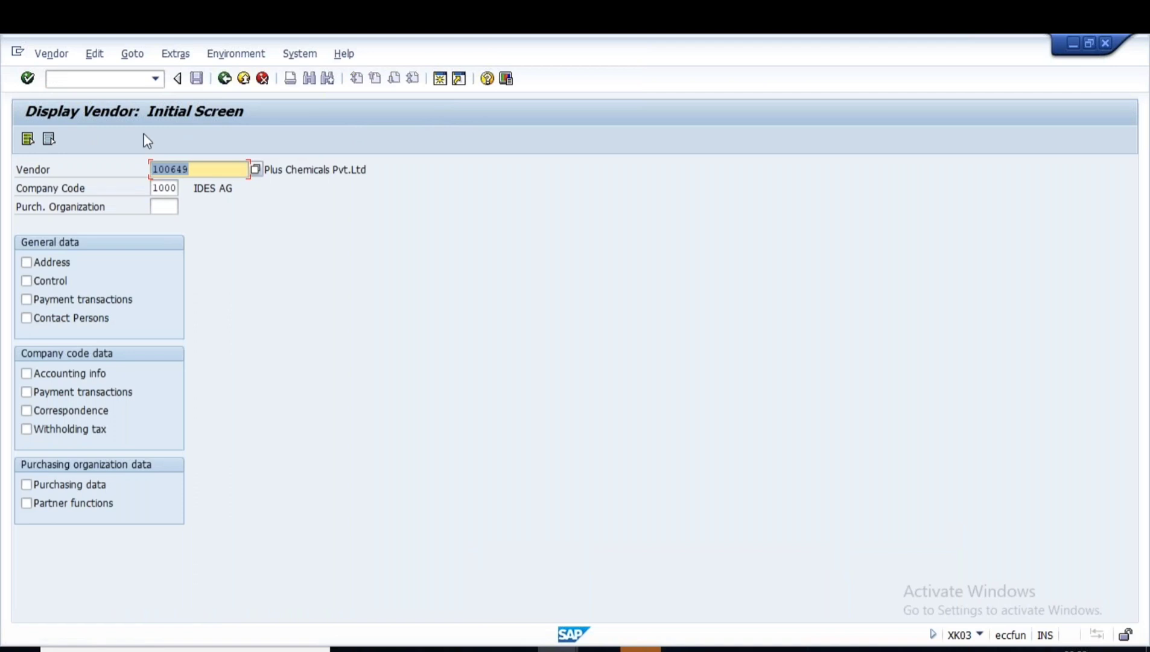
# - Set the purchasing organization to 1000 and select all available views for the vendor display
pyautogui.click(161, 206)
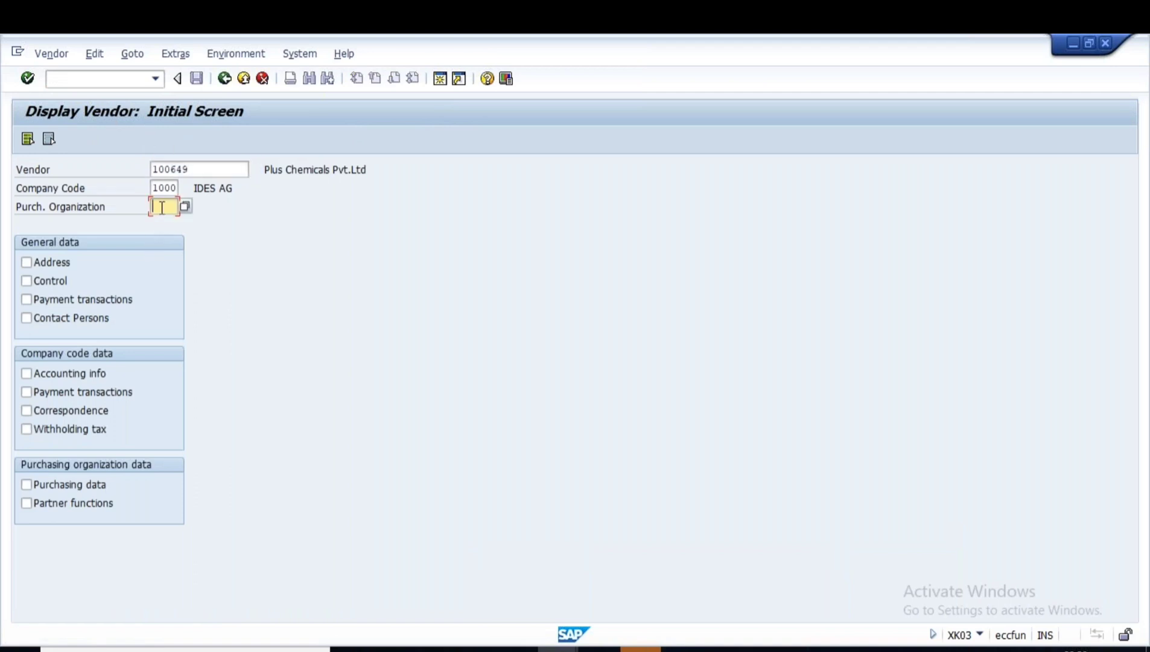
pyautogui.write('1000')
pyautogui.click(28, 139)
pyautogui.press('Return')
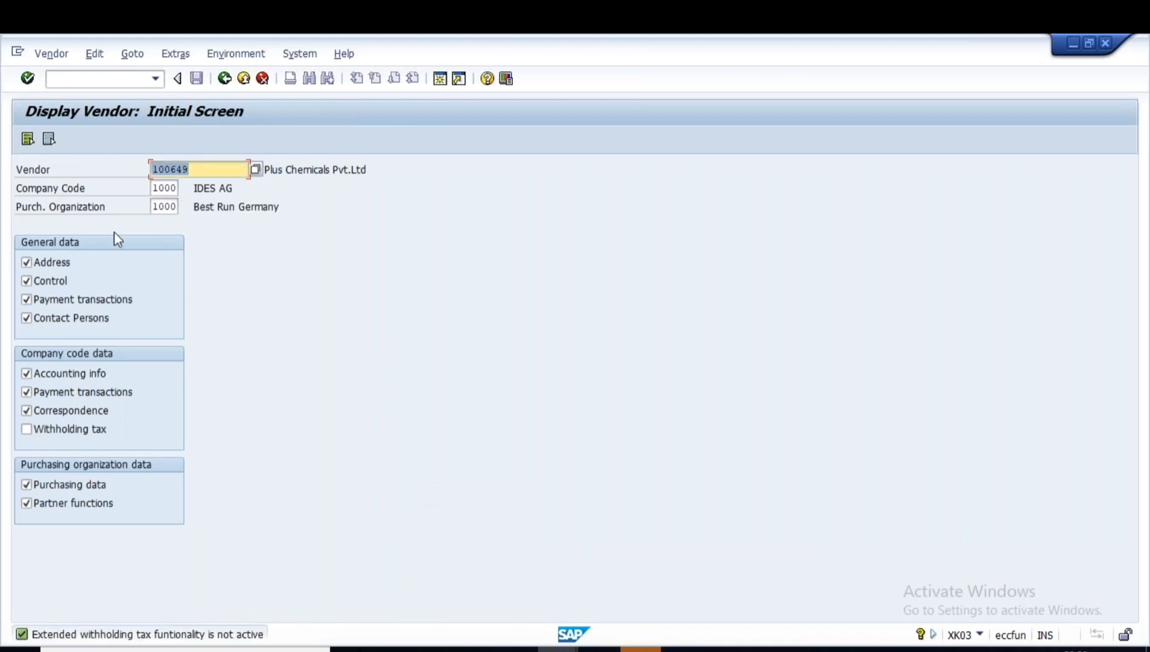
# - Page through the vendor's master record to its purchasing data and examine the terms of payment
pyautogui.press('Return')
pyautogui.press('Return')
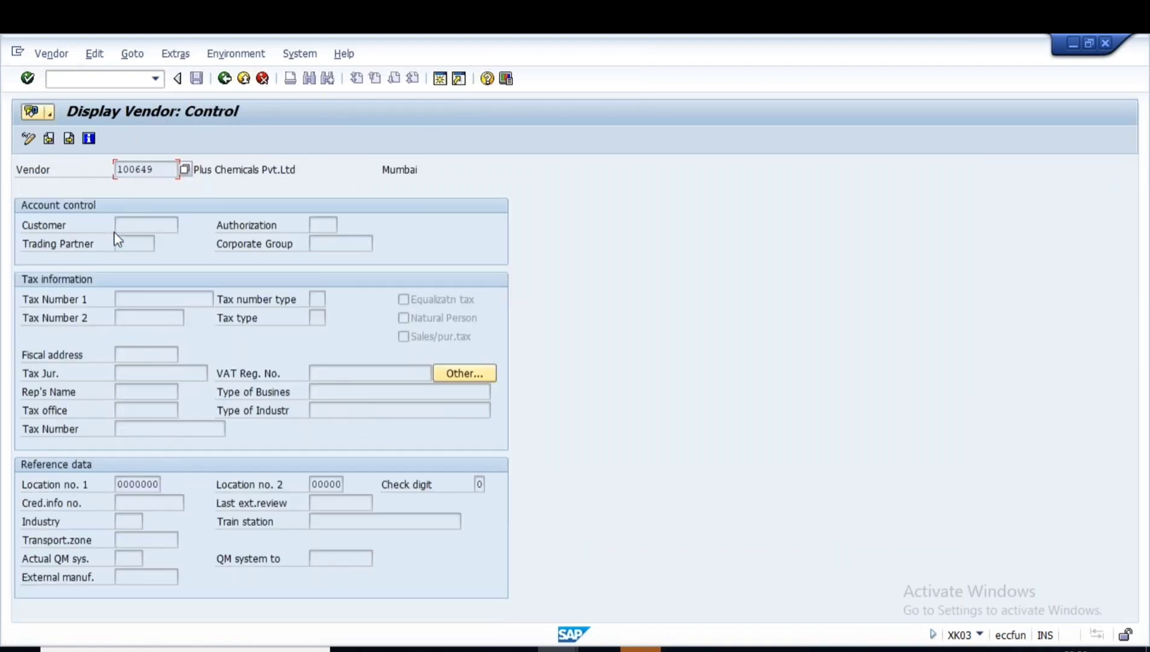
pyautogui.press('Return')
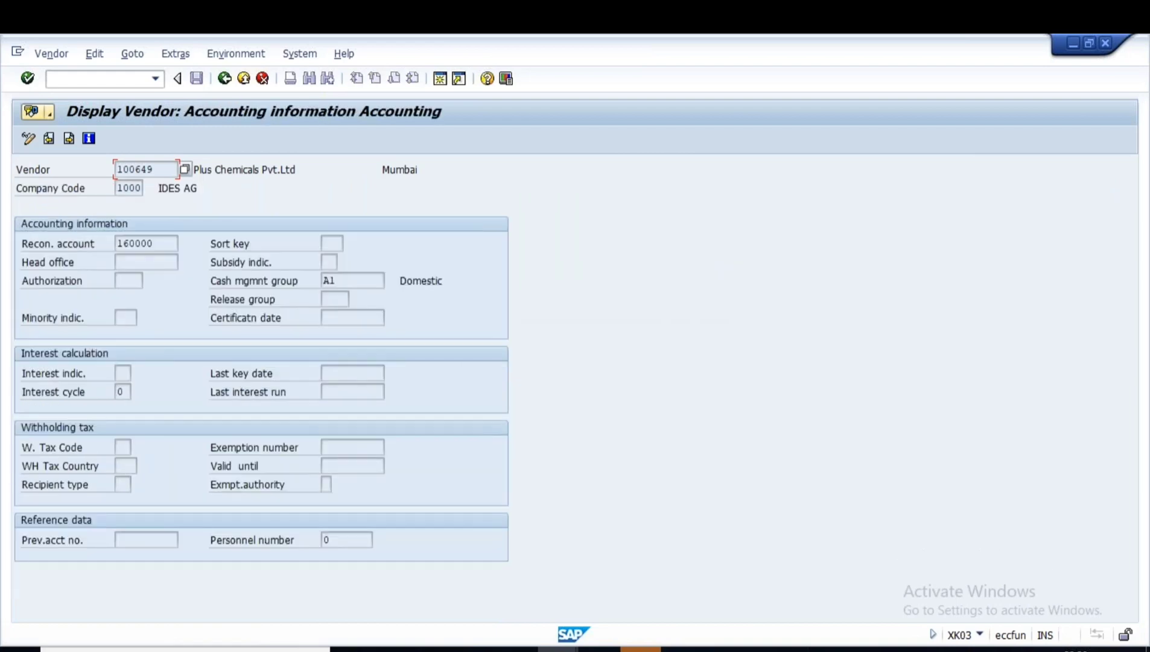
pyautogui.press('Return')
pyautogui.press('Return')
pyautogui.press('Return')
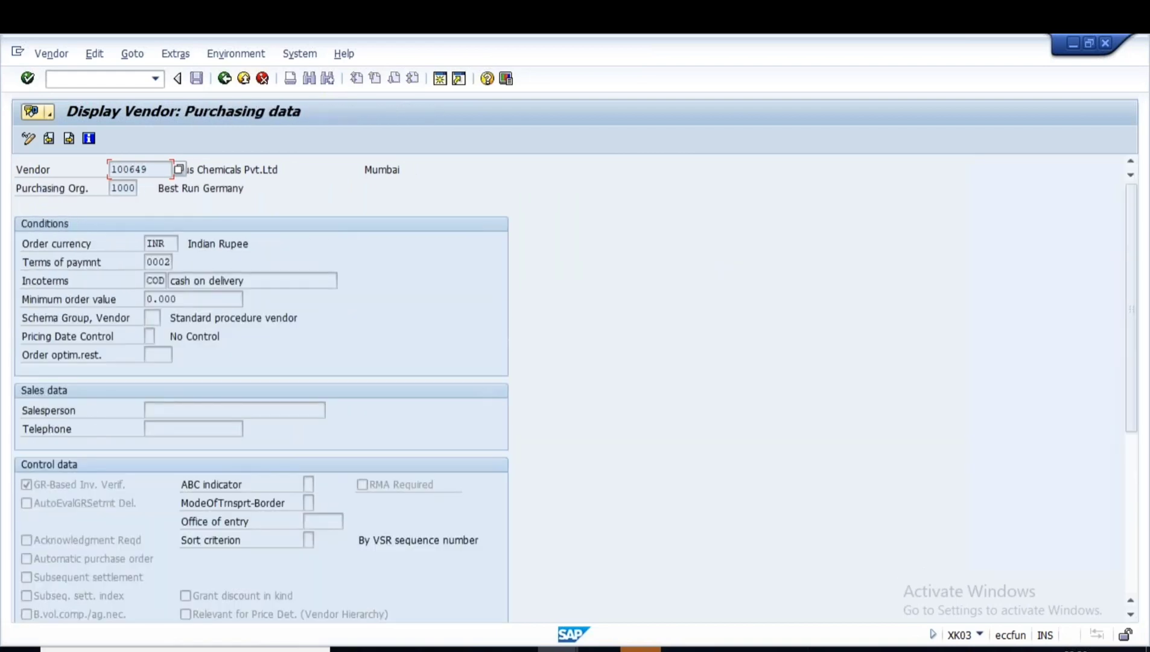
pyautogui.doubleClick(151, 264)
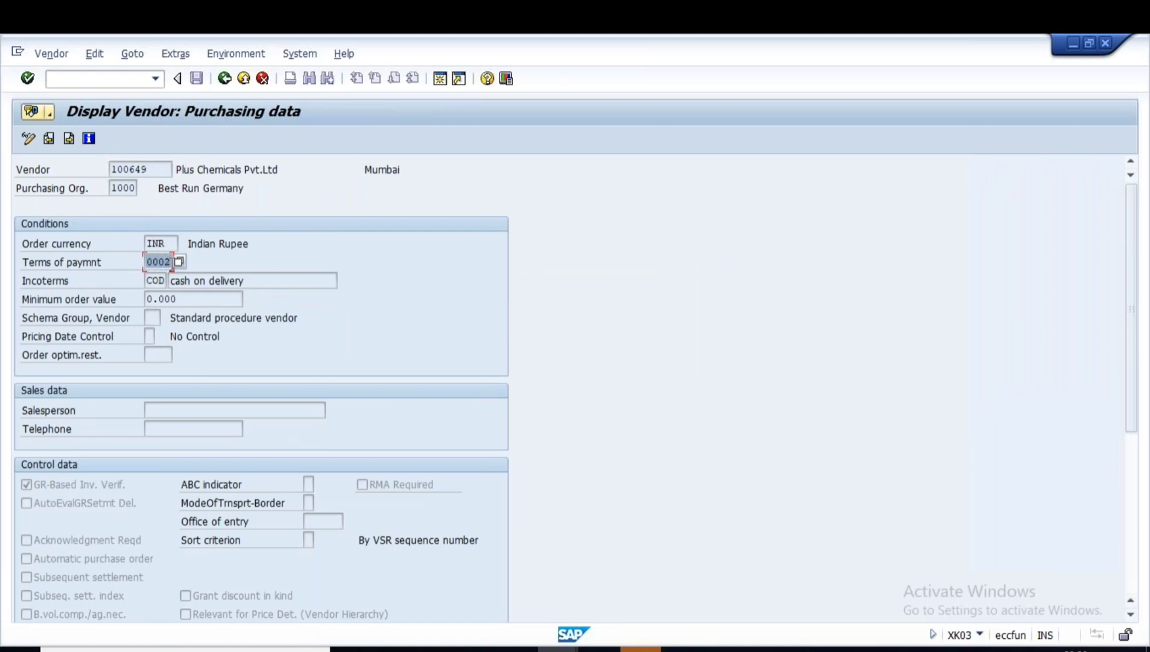
# - Look up the explanation of payment term 0002 in the list of possible terms, and close the list
pyautogui.click(178, 262)
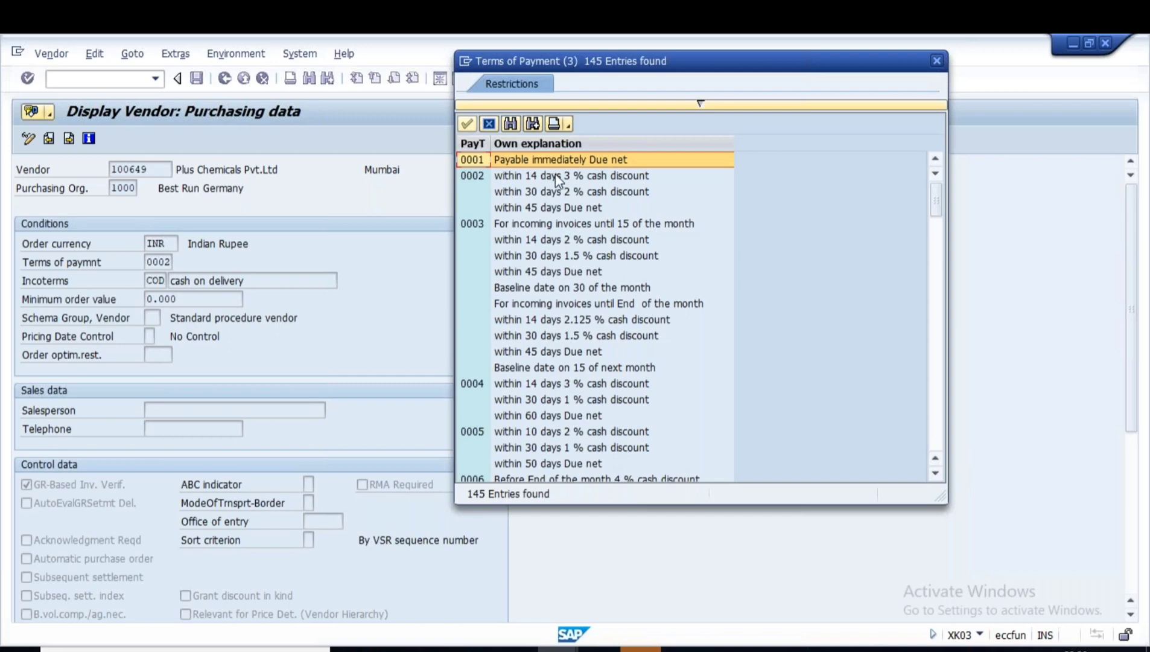
pyautogui.click(570, 177)
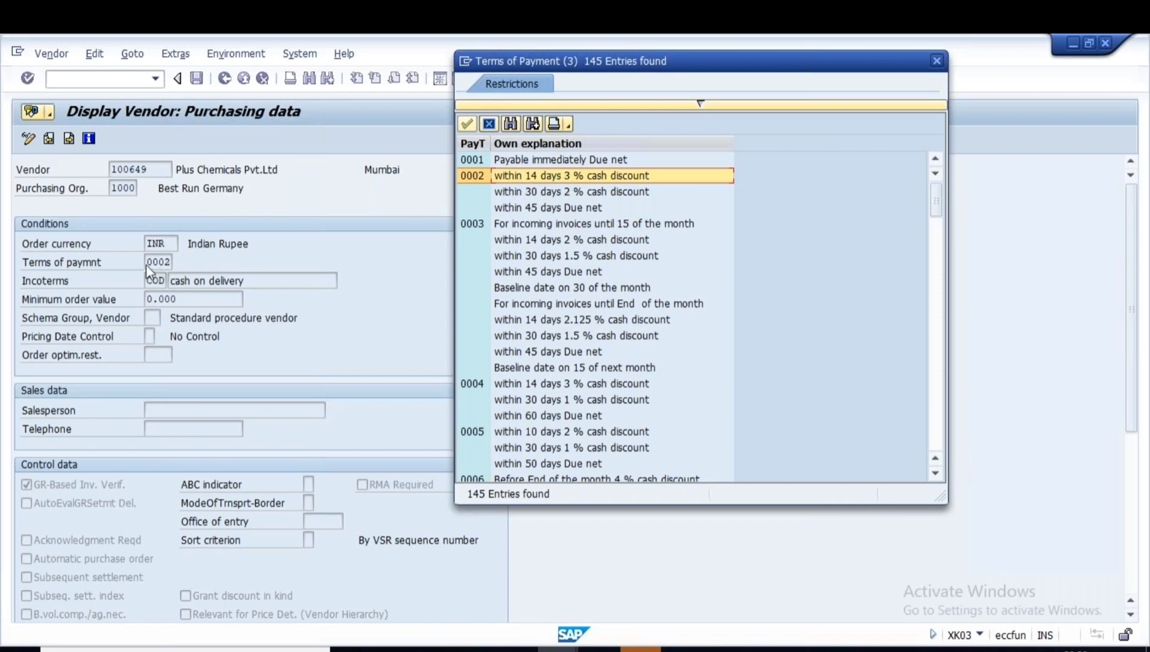
pyautogui.moveTo(649, 62); pyautogui.dragTo(634, 76)
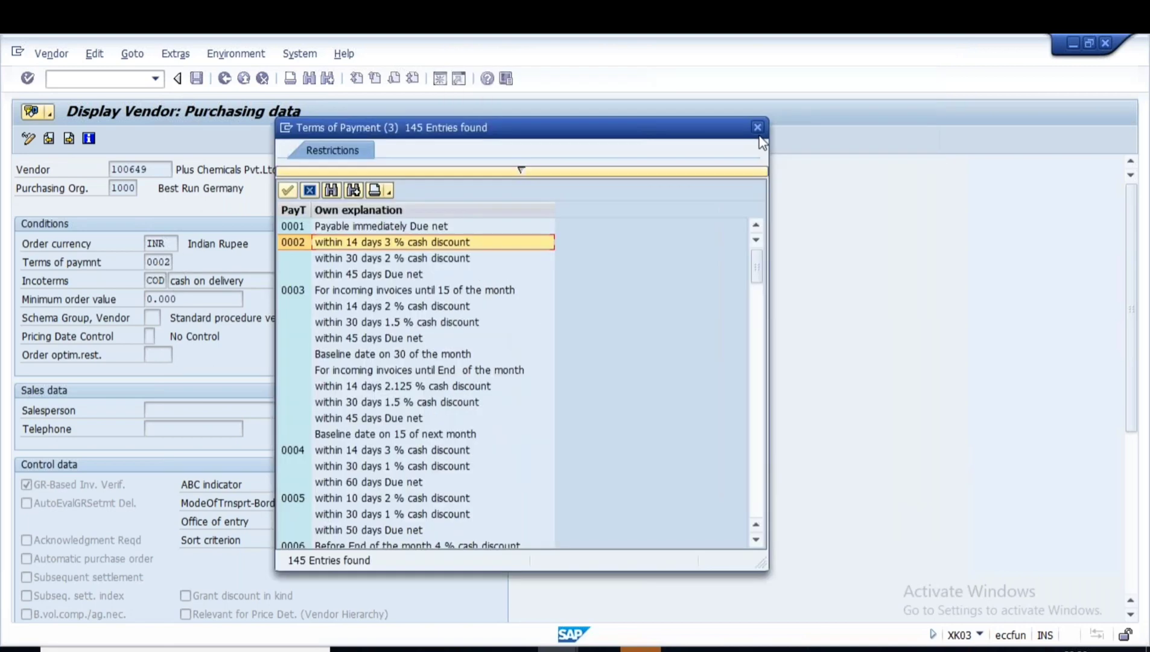
pyautogui.press('Escape')
# - Examine the vendor number and the terms of payment in the vendor's purchasing data
pyautogui.click(159, 169)
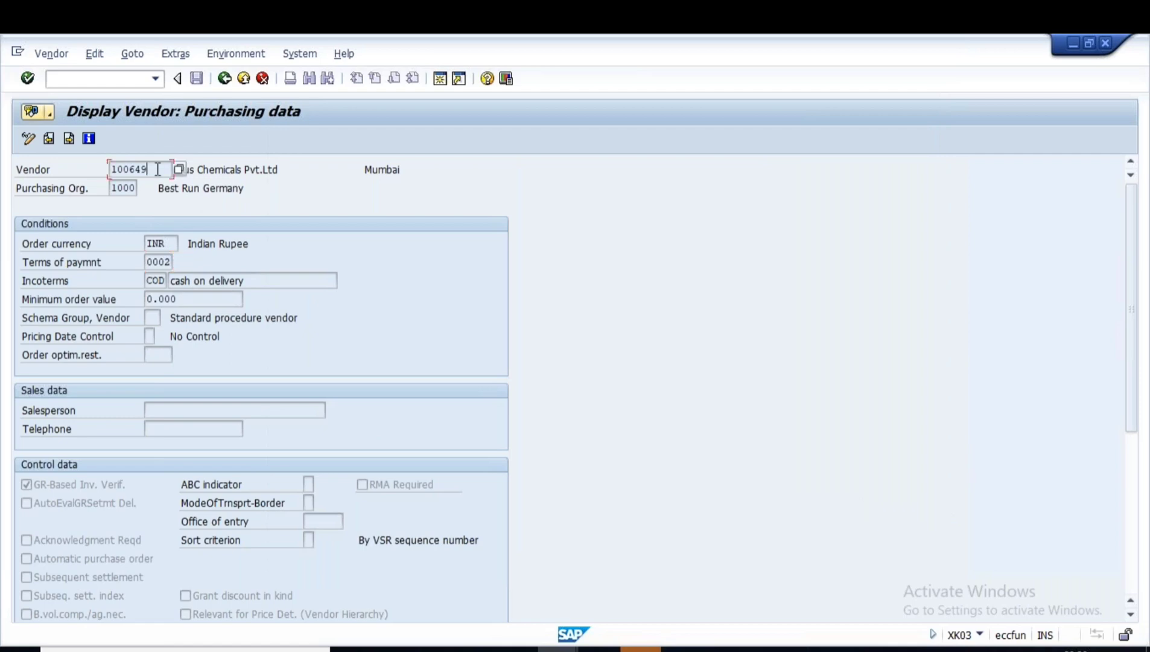
pyautogui.moveTo(159, 169); pyautogui.dragTo(110, 170)
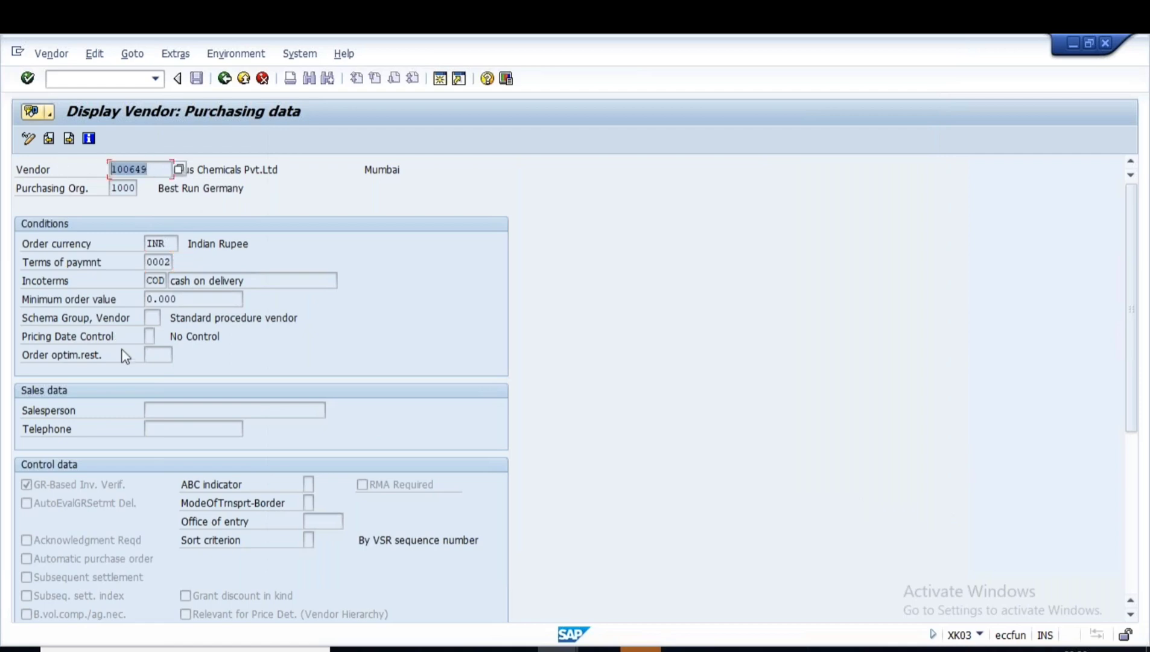
pyautogui.click(154, 265)
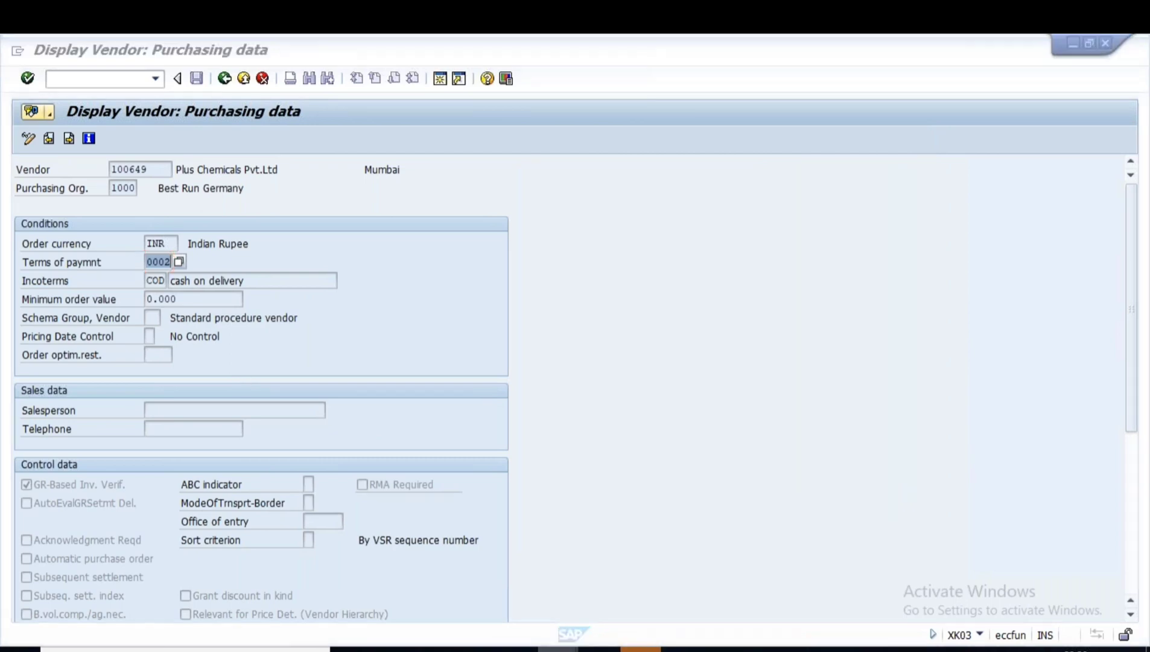
# - Switch to the purchase order session and start a new order with transaction ME21N for vendor Plus Chemicals Pvt.Ltd
pyautogui.moveTo(516, 557)
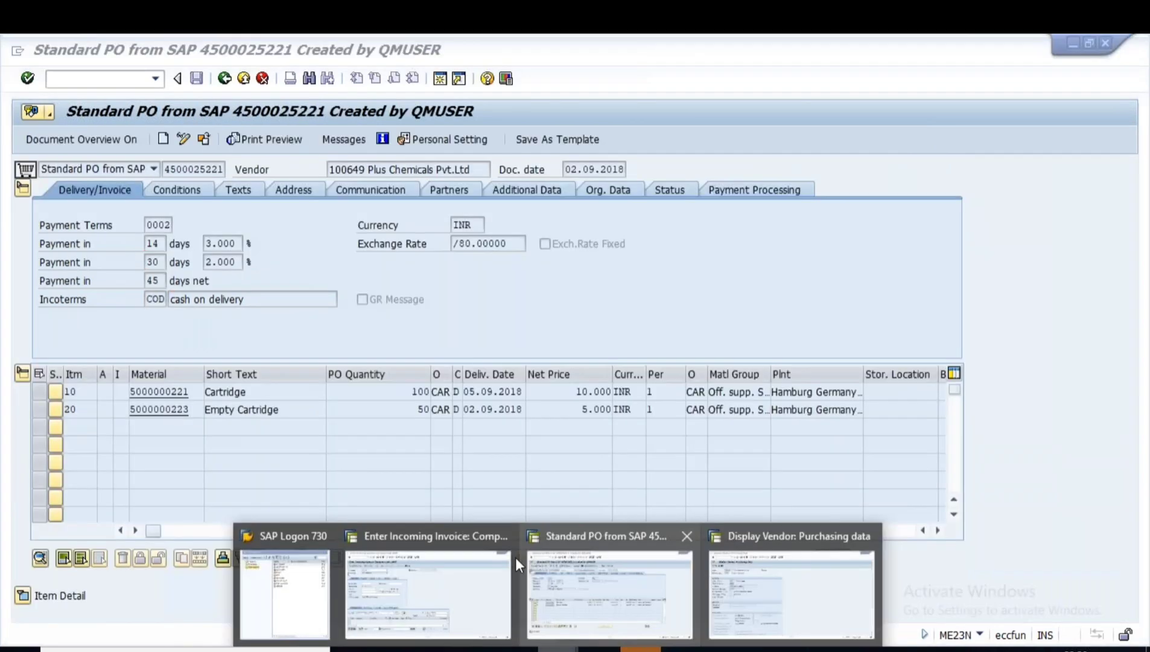
pyautogui.click(300, 259)
pyautogui.click(225, 79)
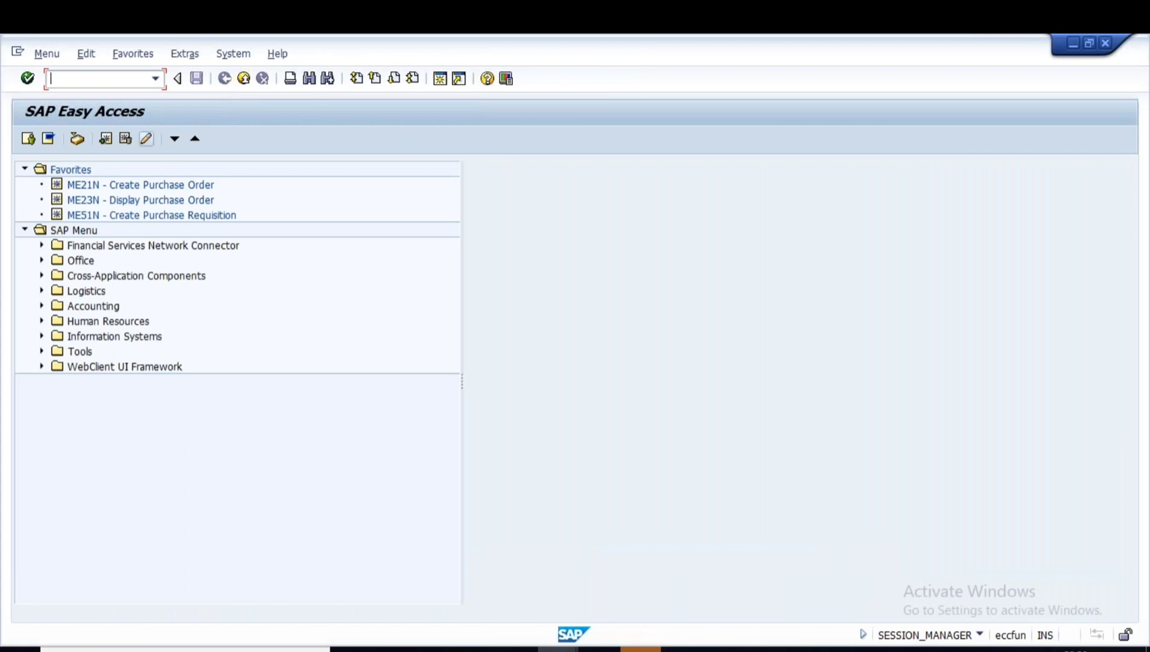
pyautogui.write('ME21N')
pyautogui.press('Return')
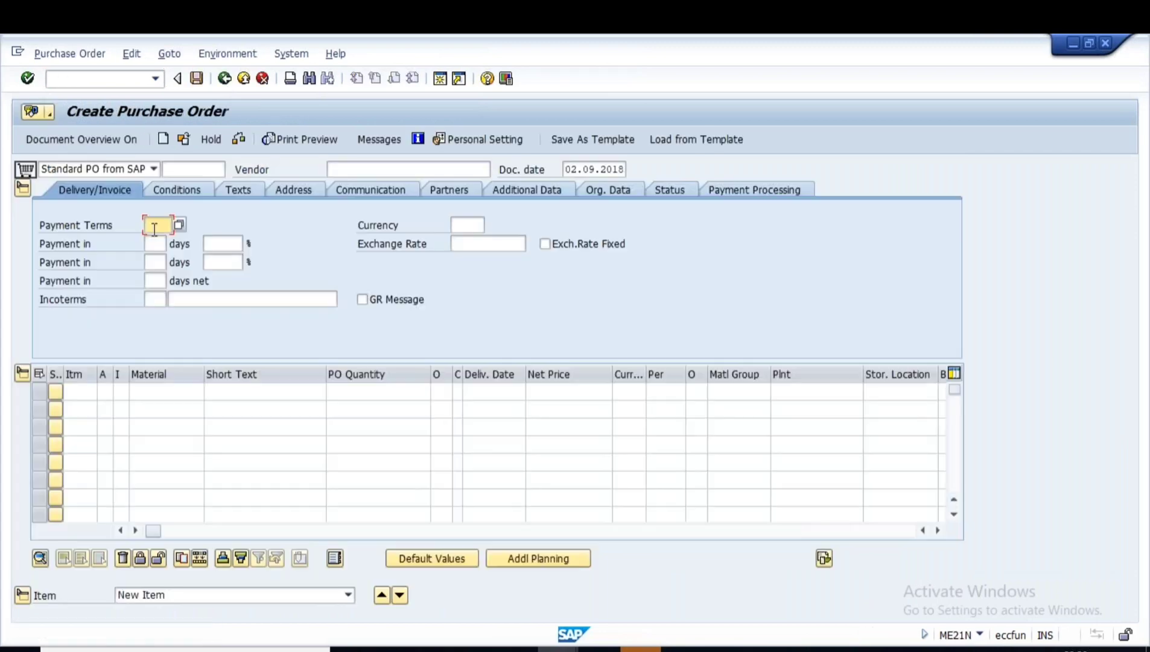
pyautogui.click(353, 166)
pyautogui.click(362, 185)
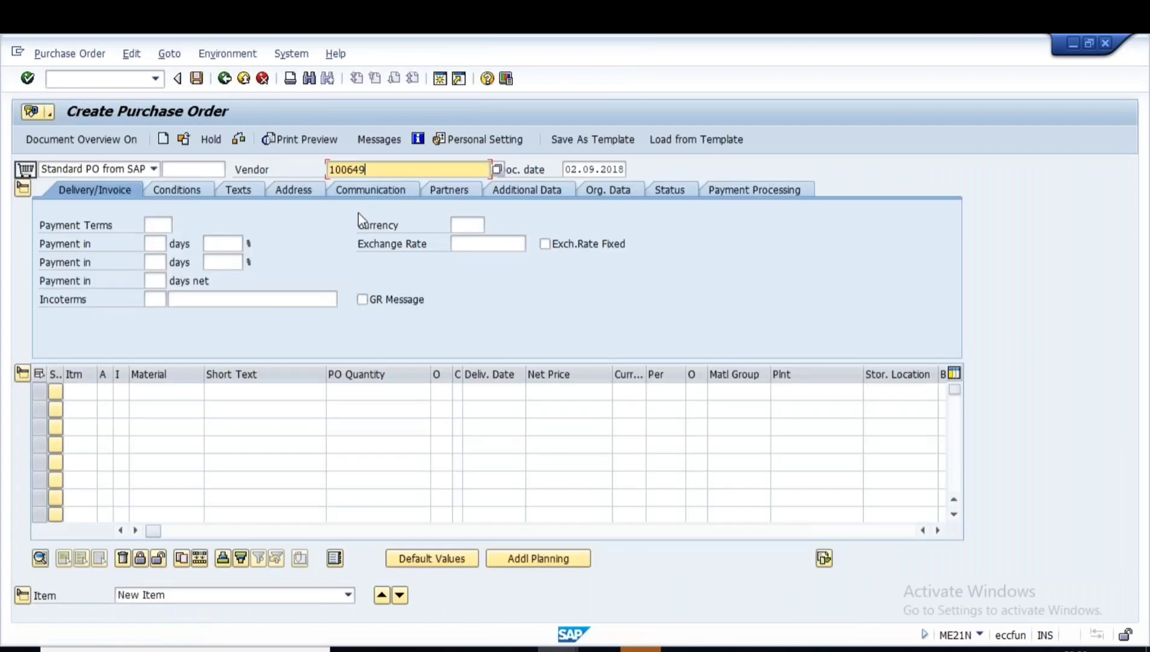
pyautogui.press('Return')
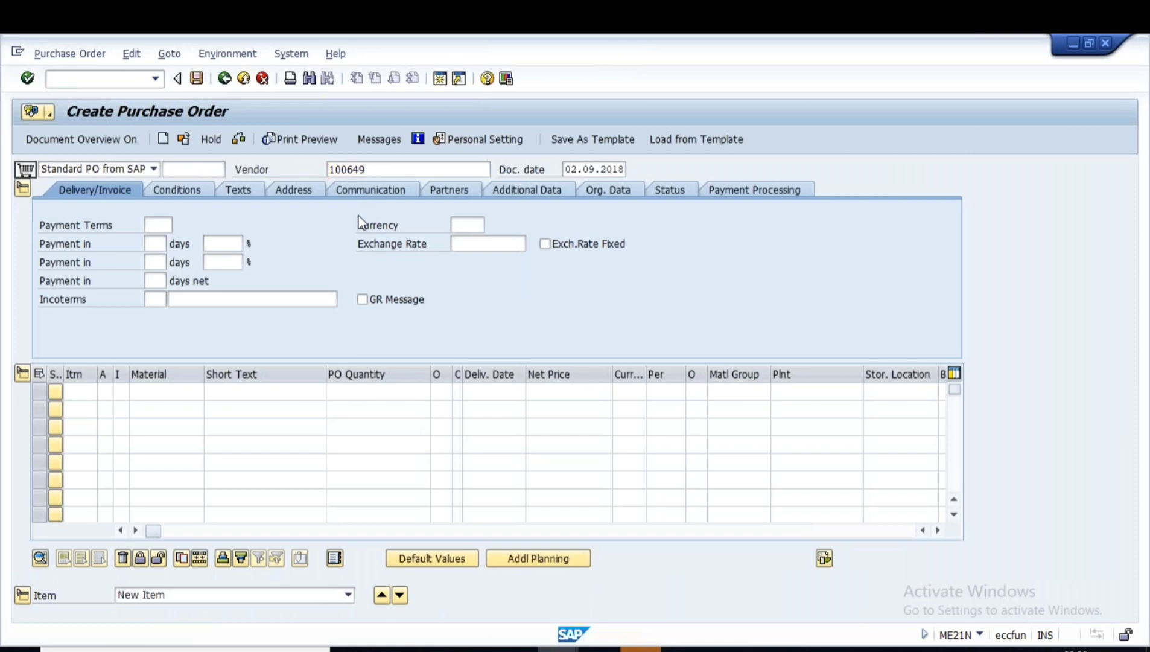
# - Set the order's purchasing organization to 1000, purchasing group to 100 and company code to 1000
pyautogui.write('1000')
pyautogui.press('Tab')
pyautogui.write('100')
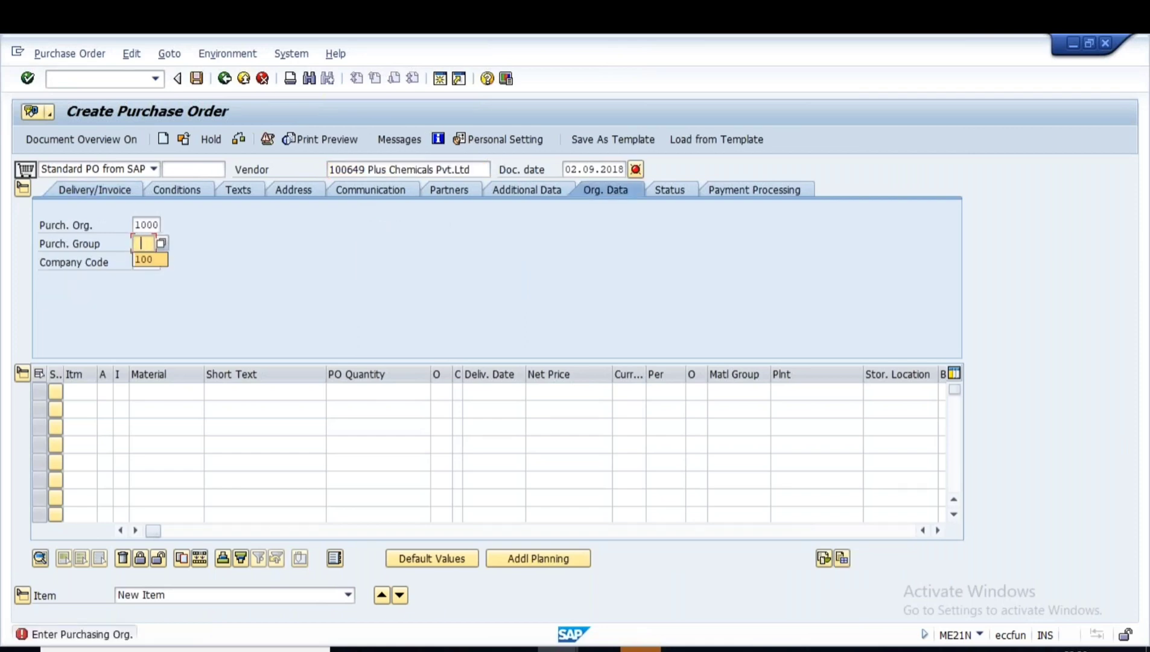
pyautogui.press('Tab')
pyautogui.write('1000')
pyautogui.click(158, 279)
pyautogui.press('Return')
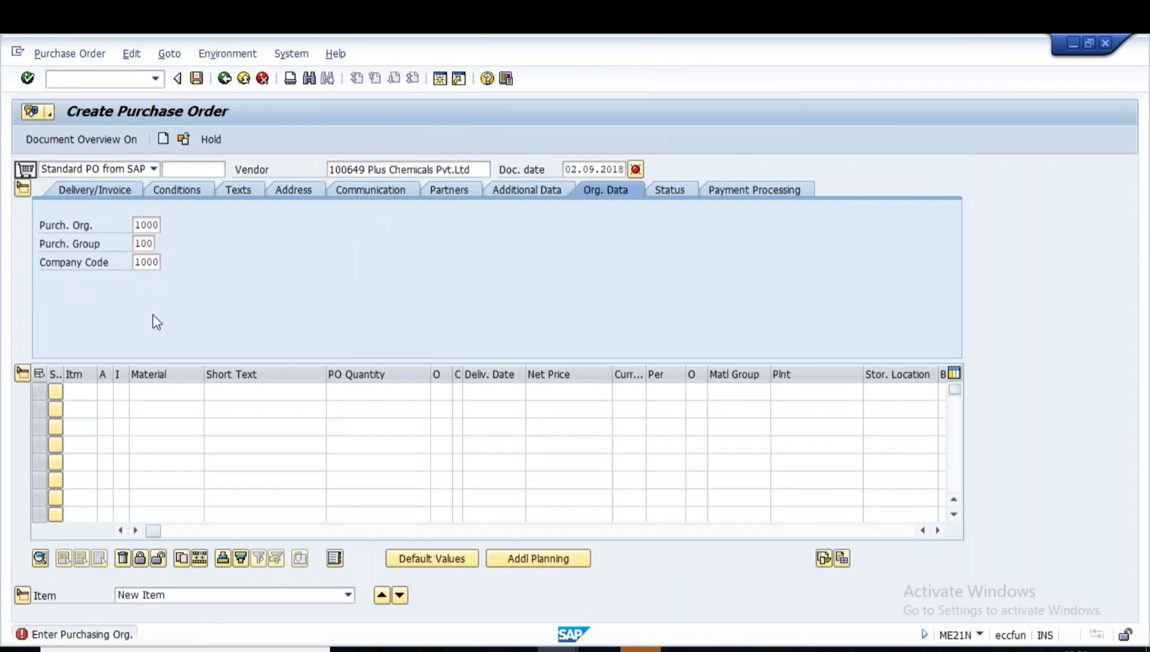
# - Examine the payment terms in the order header's delivery and invoice data for the vendor
pyautogui.click(84, 188)
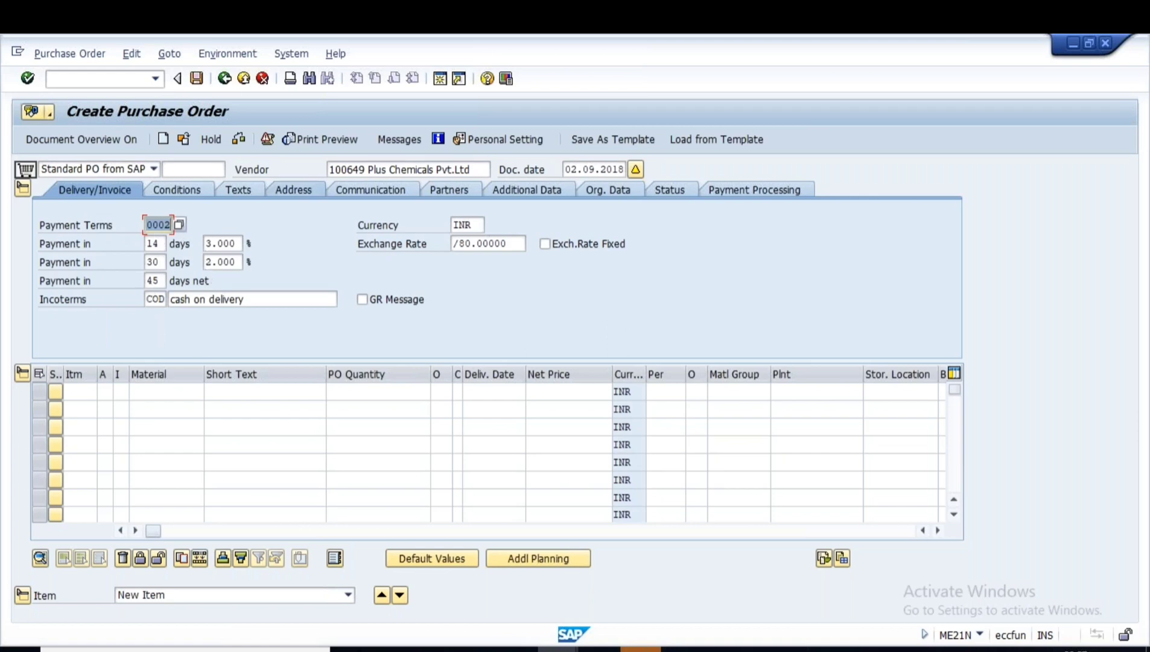
pyautogui.doubleClick(347, 170)
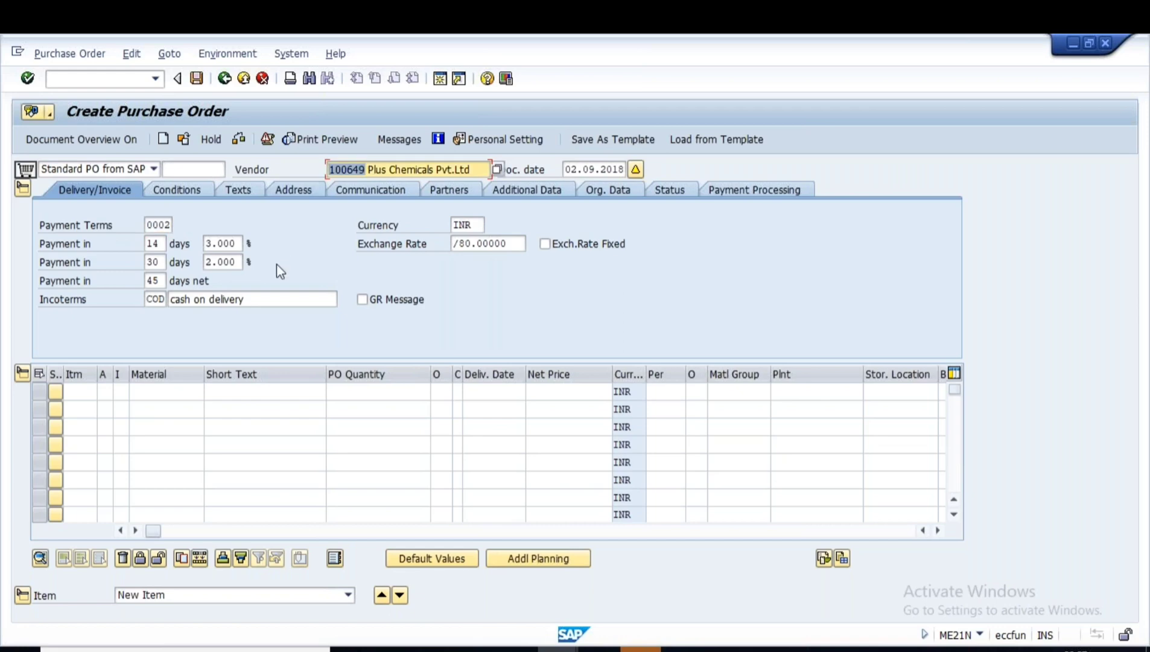
pyautogui.press('Return')
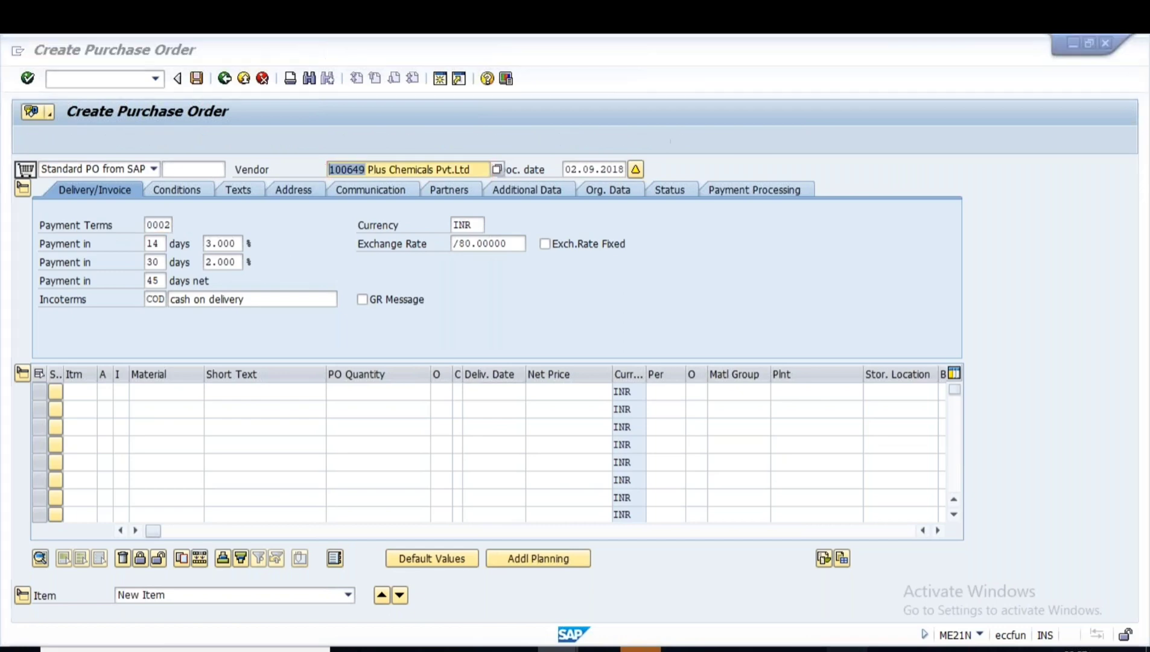
pyautogui.hotkey('alt', 'Tab')
pyautogui.moveTo(216, 271); pyautogui.dragTo(496, 271)
pyautogui.click(356, 321)
pyautogui.hotkey('alt', 'Tab')
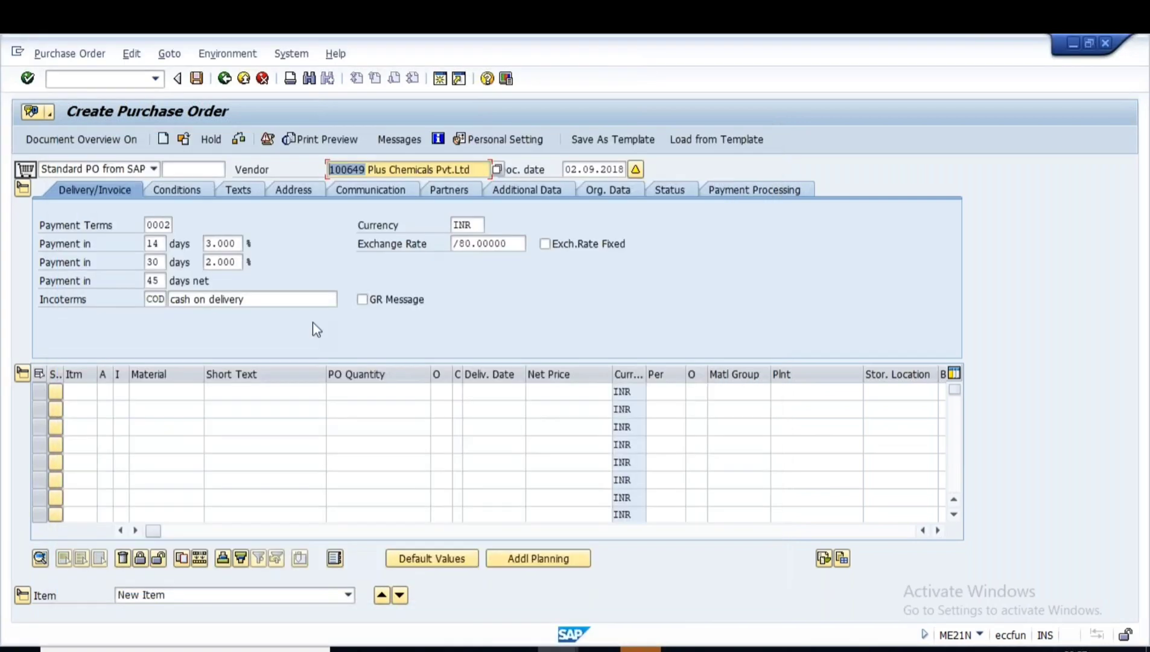
pyautogui.click(167, 391)
pyautogui.click(161, 421)
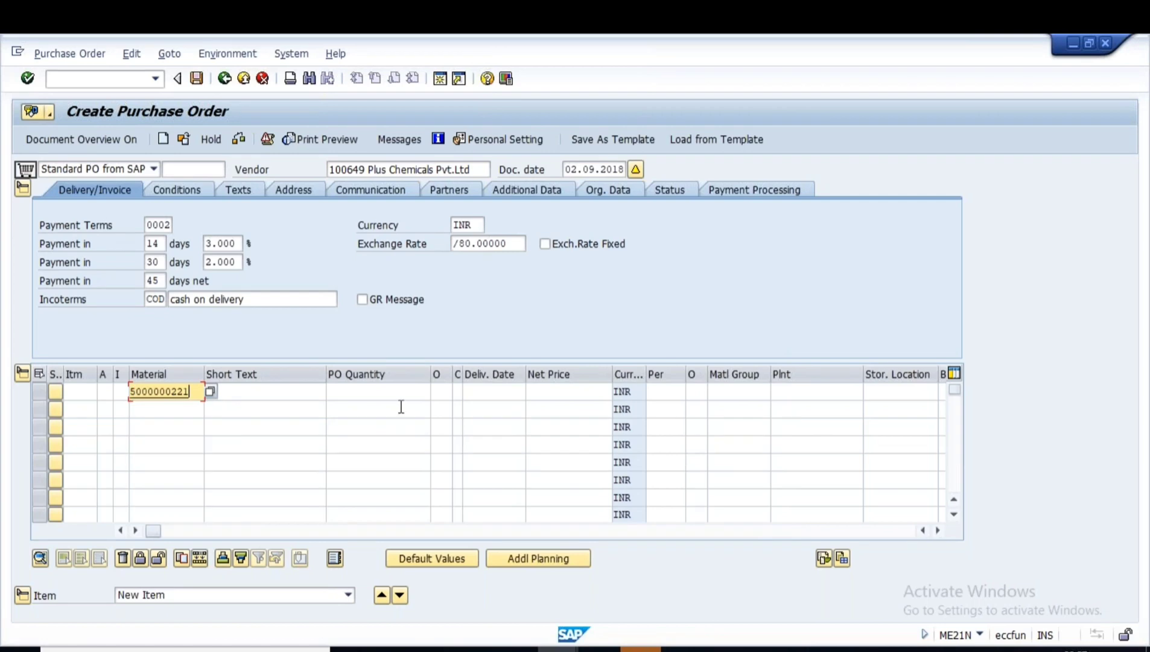
pyautogui.click(389, 391)
pyautogui.click(416, 421)
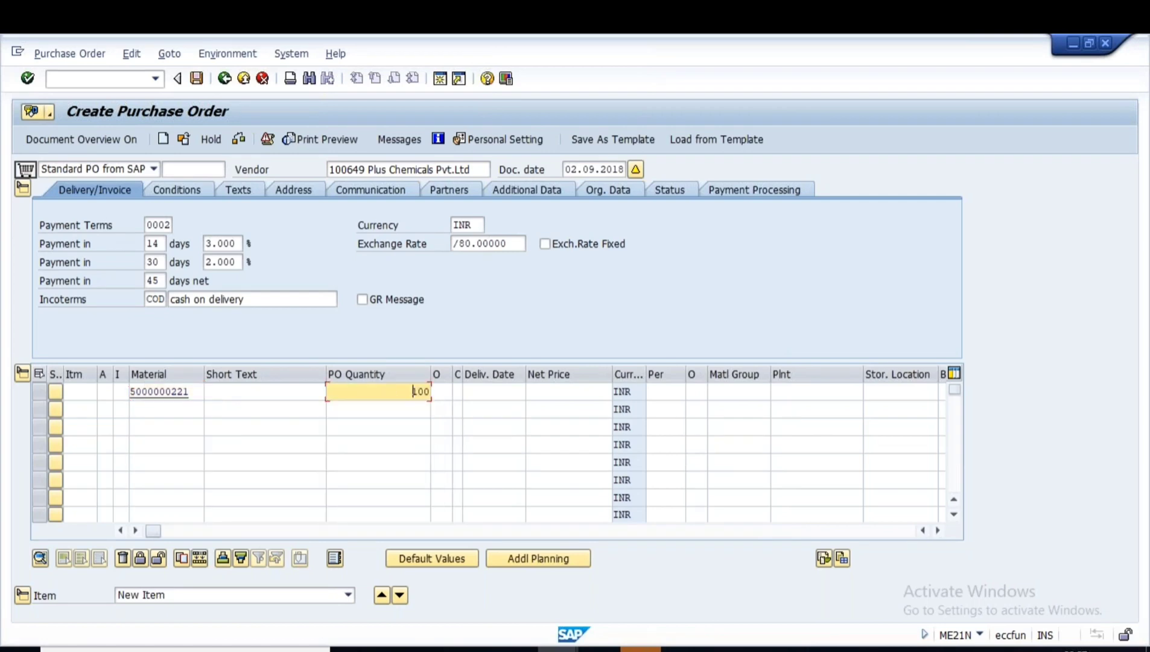
pyautogui.click(593, 393)
pyautogui.click(804, 391)
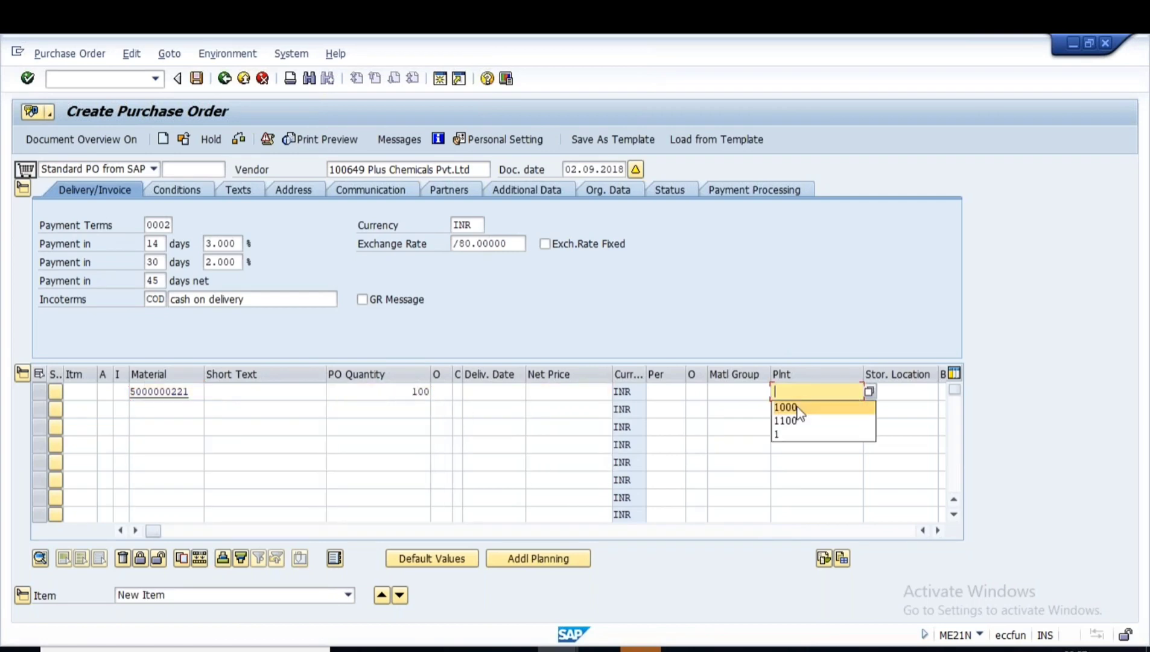
pyautogui.click(795, 416)
pyautogui.press('Return')
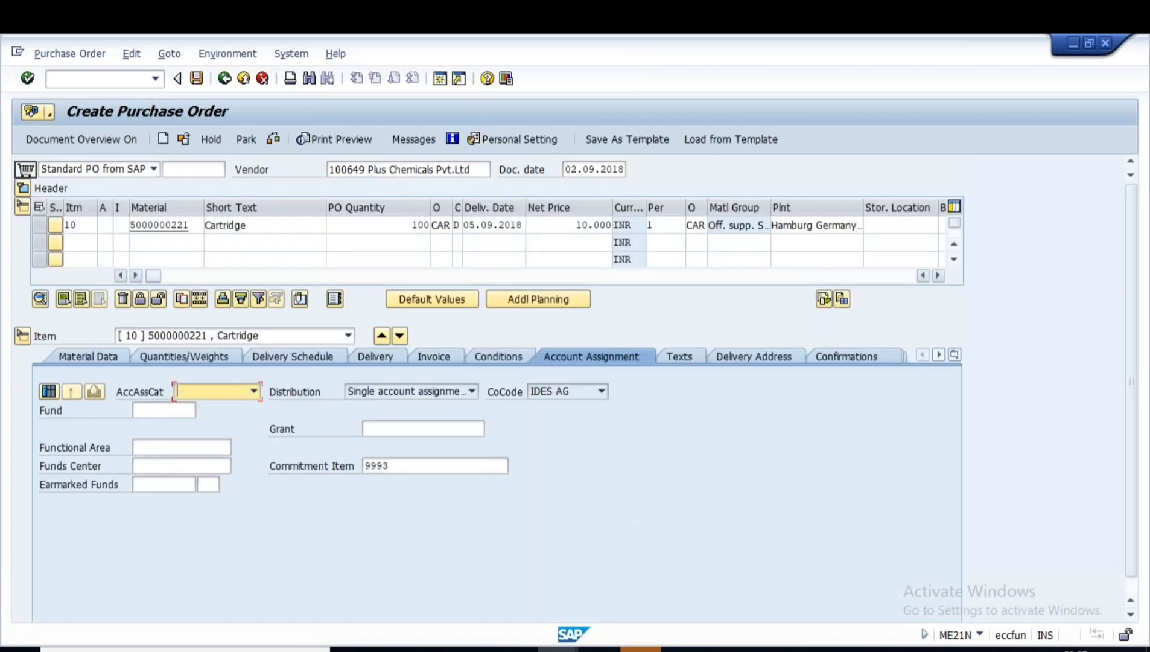
# - Check and save the purchase order, and copy the new order number from the confirmation message
pyautogui.click(275, 140)
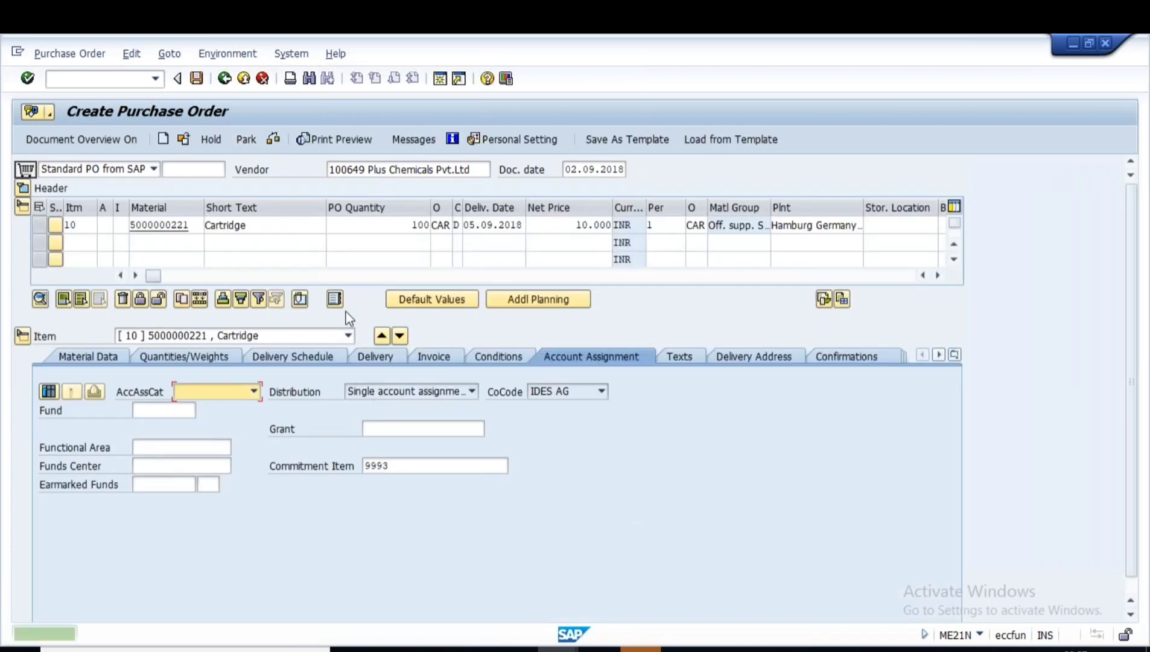
pyautogui.click(197, 80)
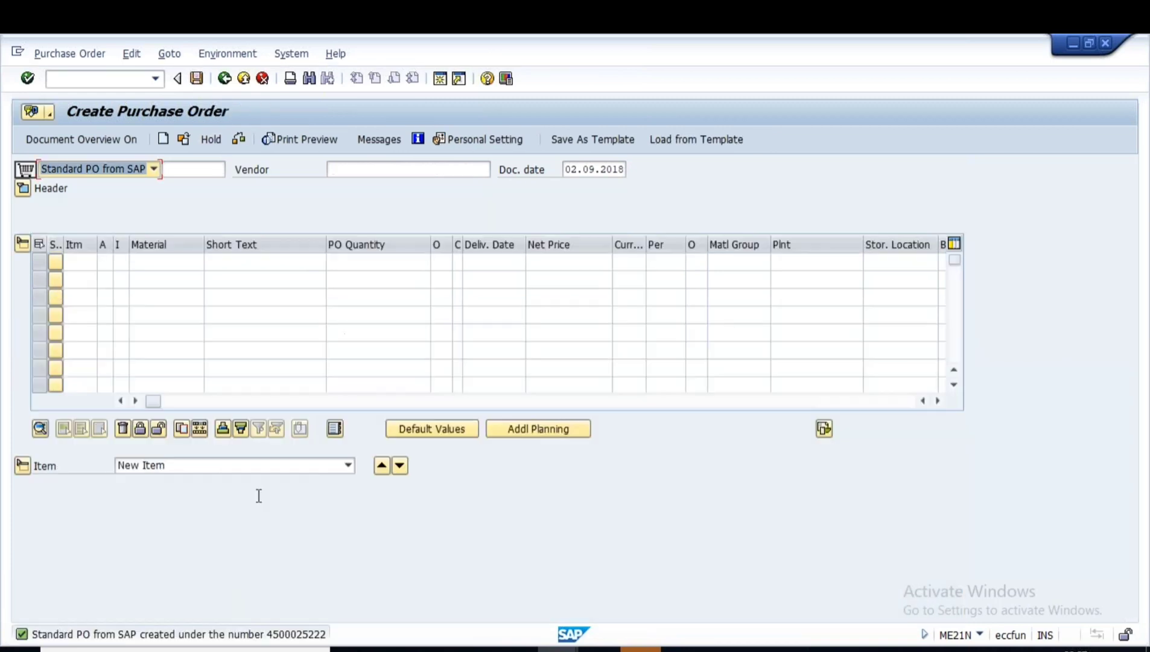
pyautogui.doubleClick(303, 638)
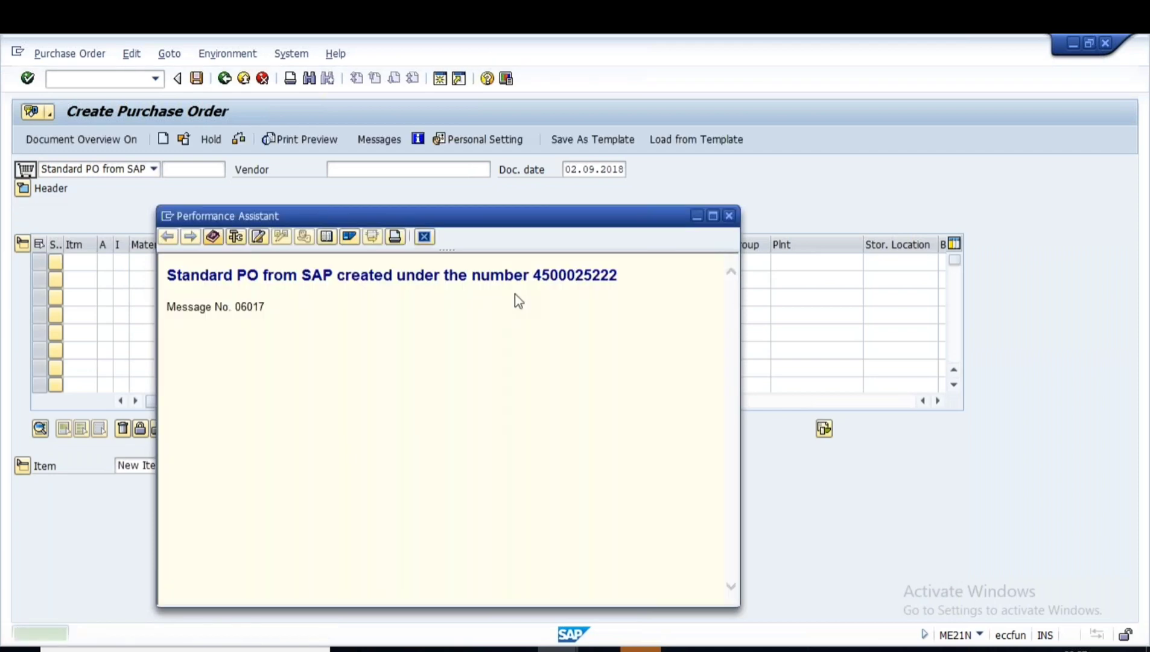
pyautogui.moveTo(533, 275); pyautogui.dragTo(617, 275)
pyautogui.hotkey('ctrl', 'c')
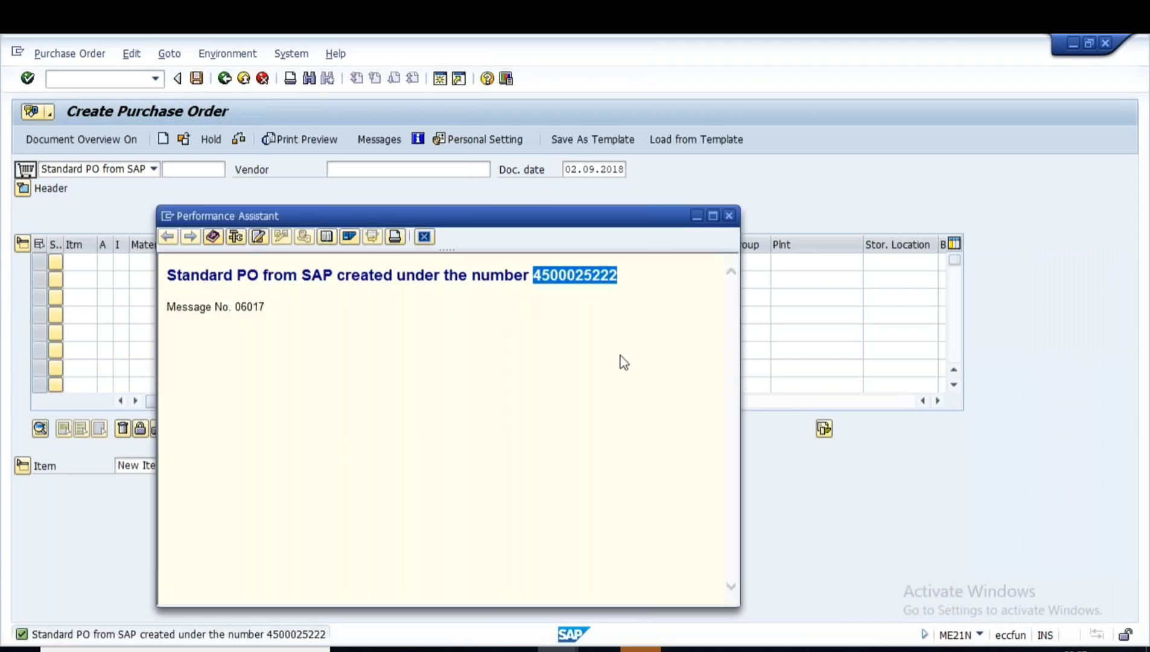
pyautogui.click(729, 216)
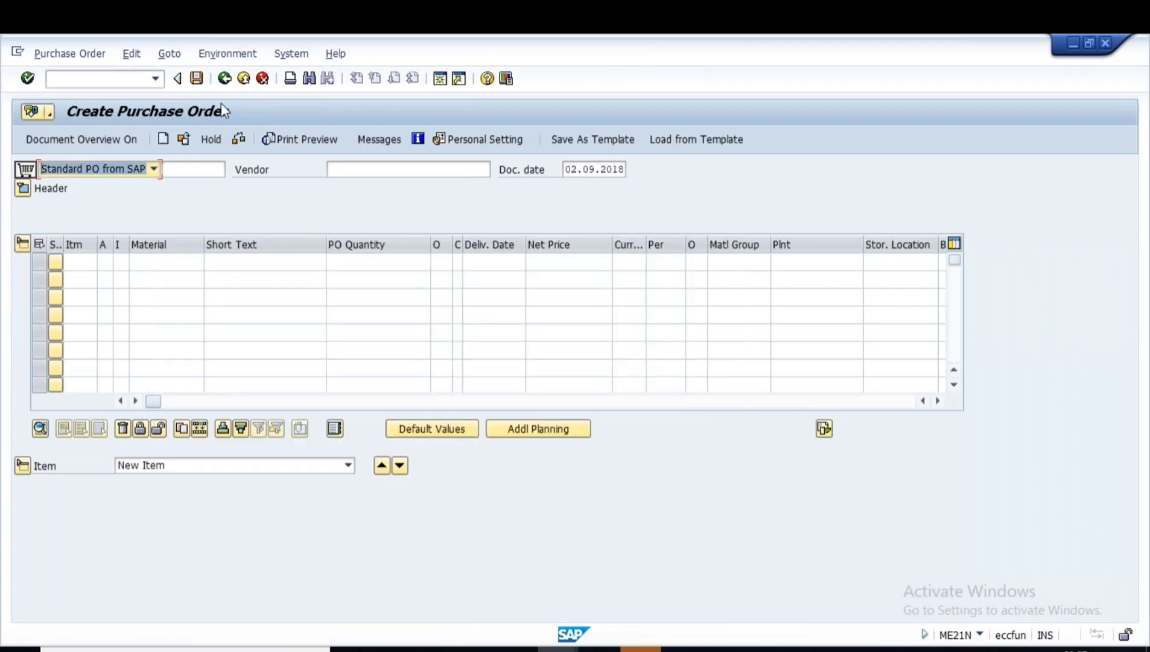
# - Open the goods receipt with transaction MIGO and load the newly created purchase order by its copied number
pyautogui.press('F3')
pyautogui.write('MIGO')
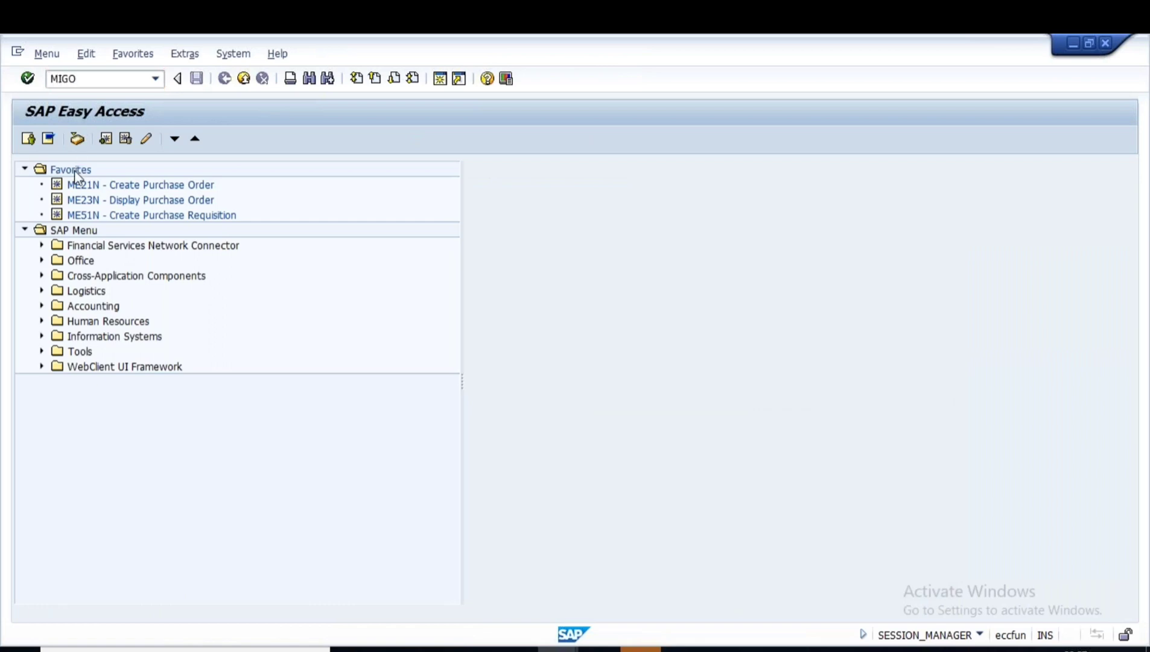
pyautogui.press('Return')
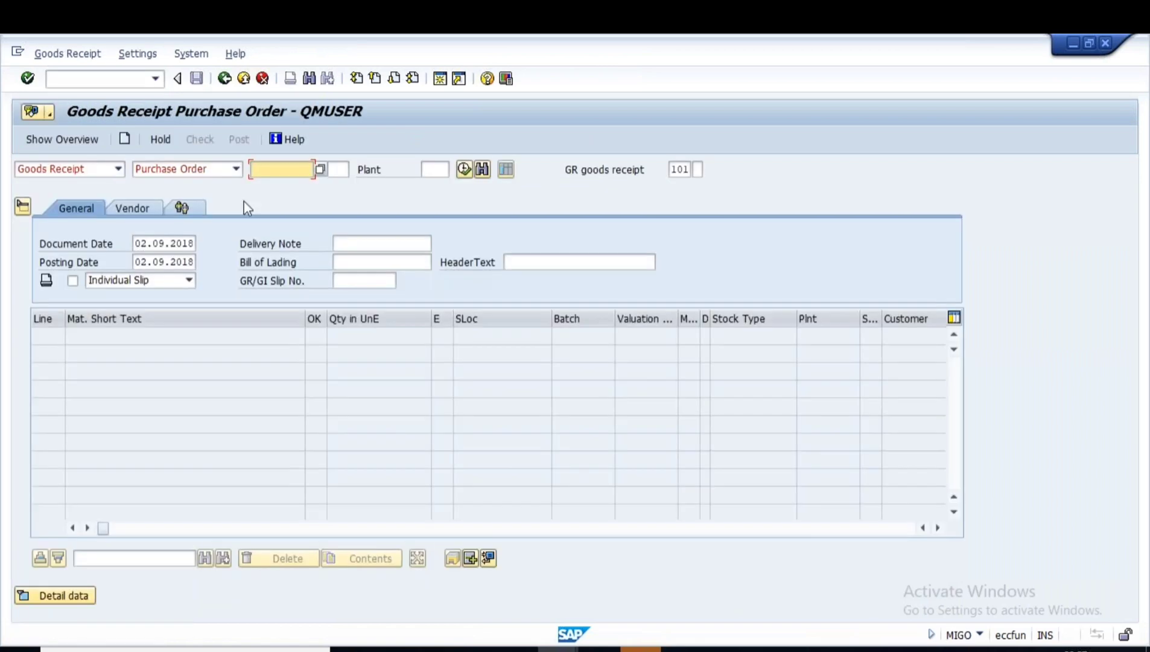
pyautogui.hotkey('ctrl', 'v')
pyautogui.press('Return')
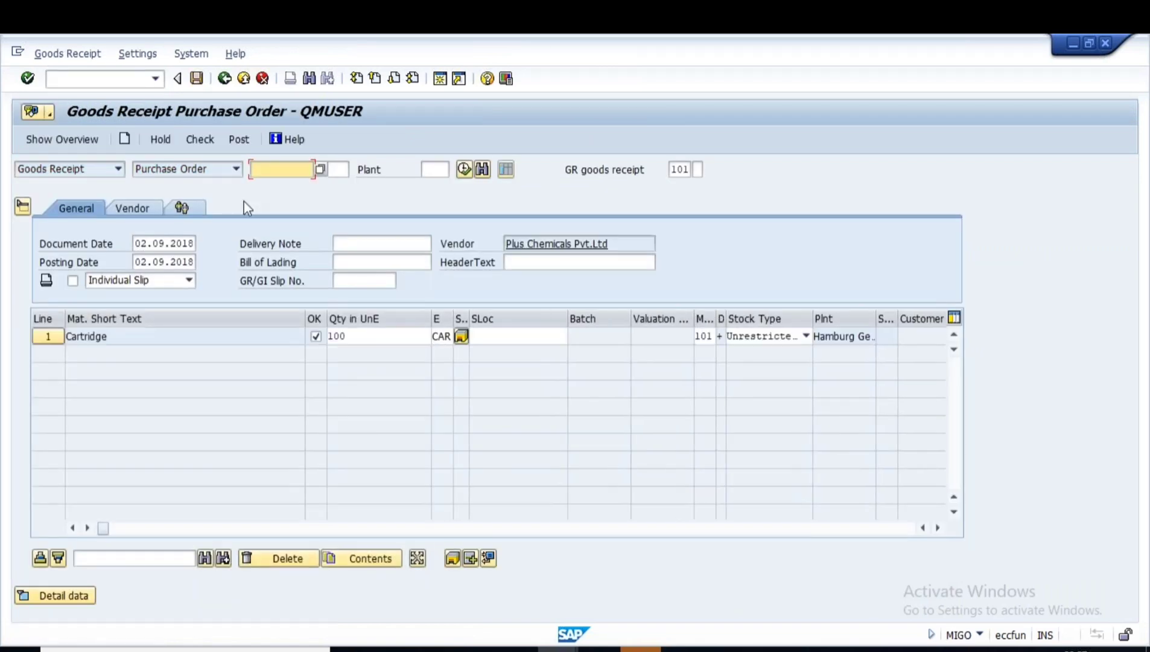
# - Assign a storage location to the Cartridge item, then check and post the goods receipt
pyautogui.click(491, 336)
pyautogui.click(494, 354)
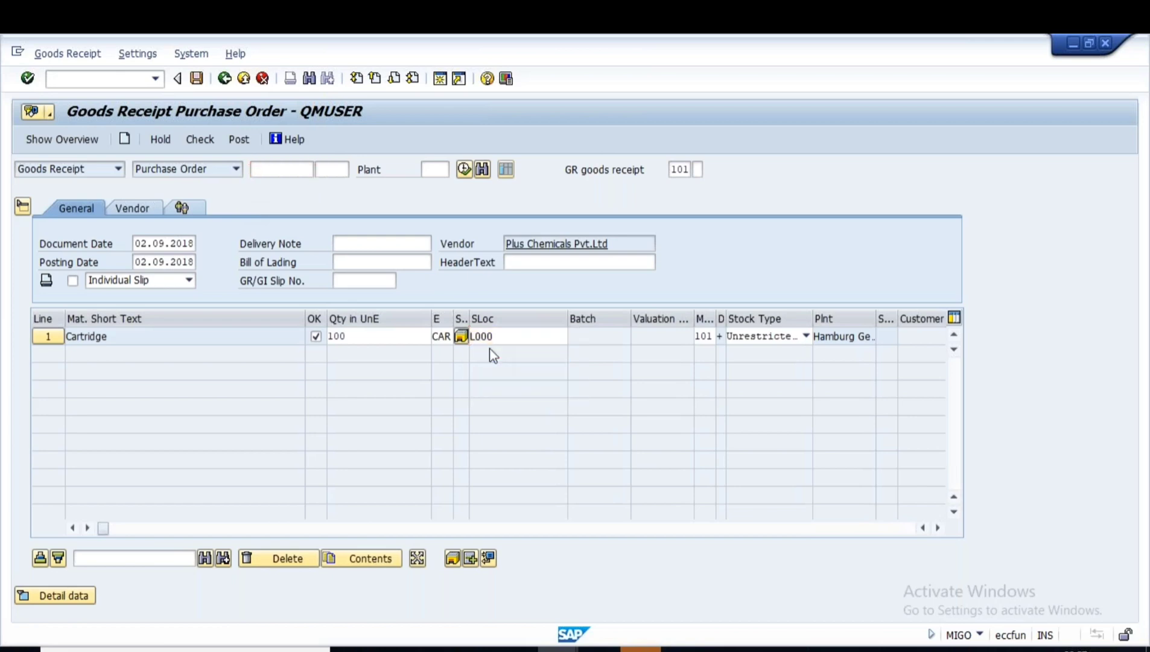
pyautogui.press('Return')
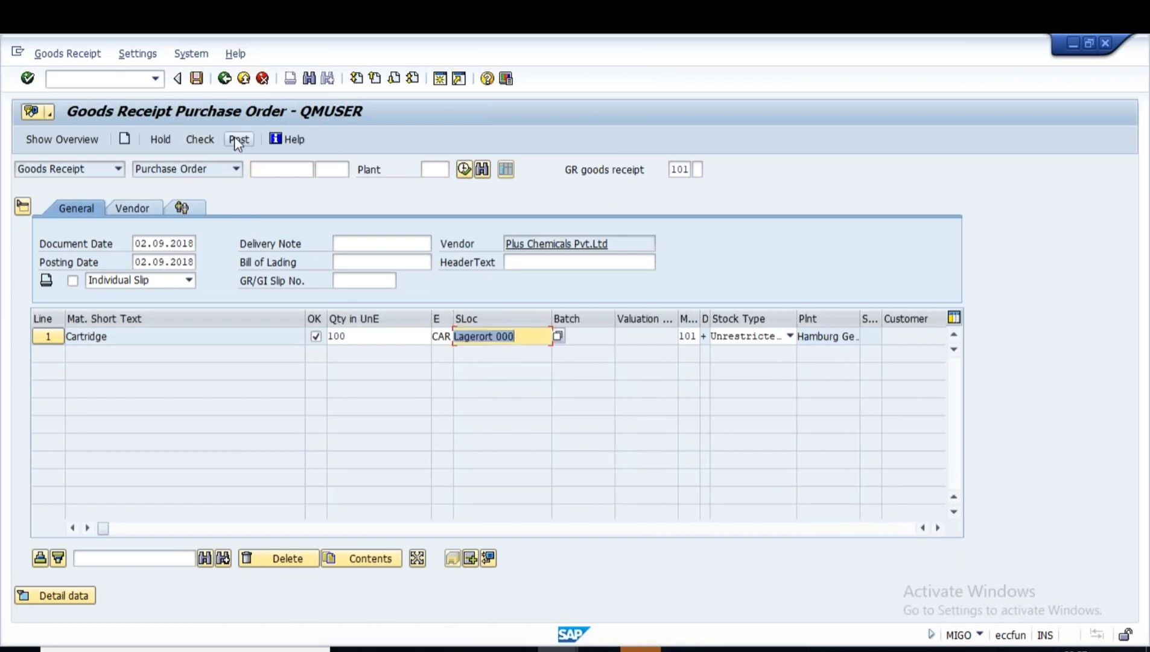
pyautogui.click(200, 138)
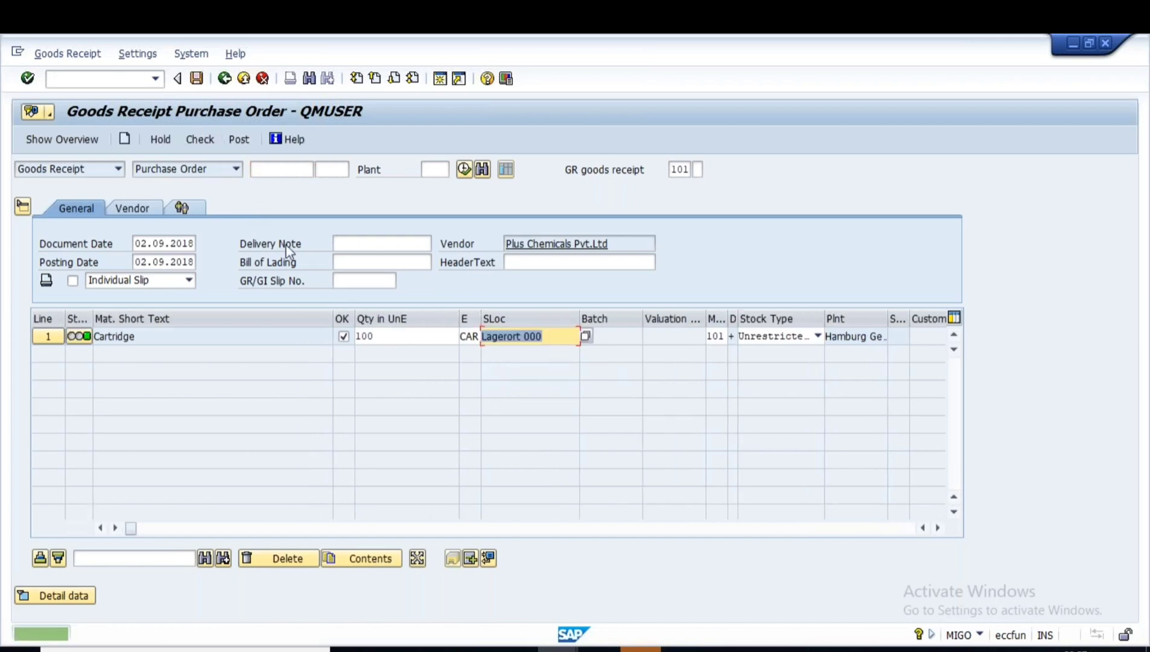
pyautogui.click(197, 78)
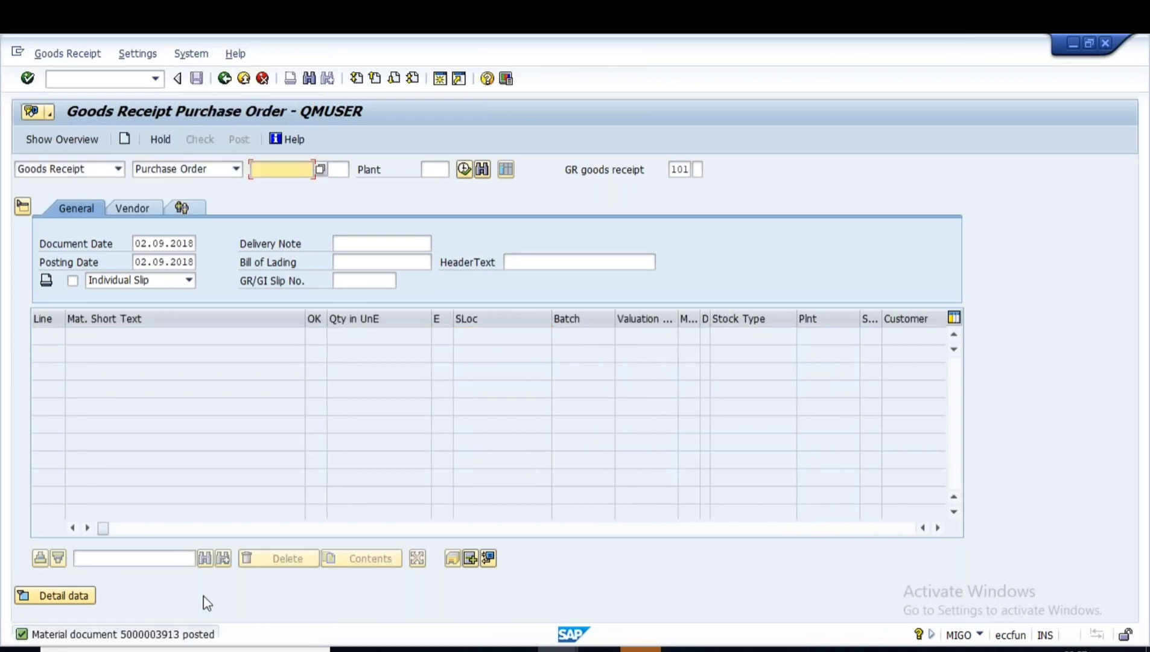
# - Select the new purchase order's number from the goods receipt entry history and copy it
pyautogui.click(277, 173)
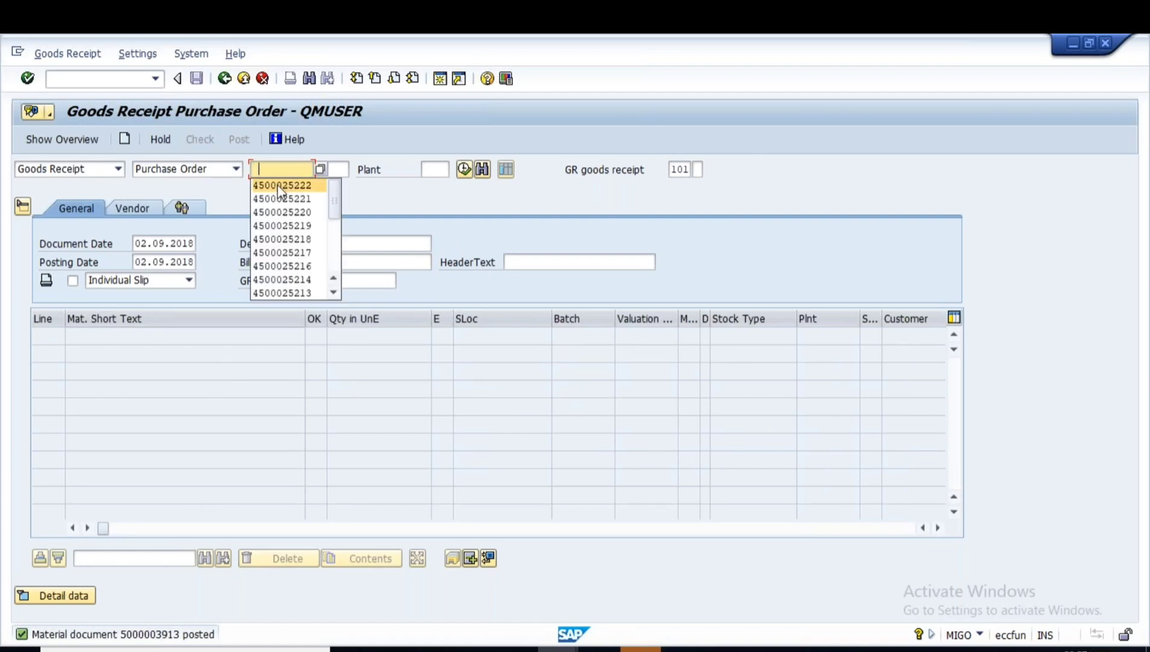
pyautogui.click(281, 182)
pyautogui.hotkey('ctrl', 'c')
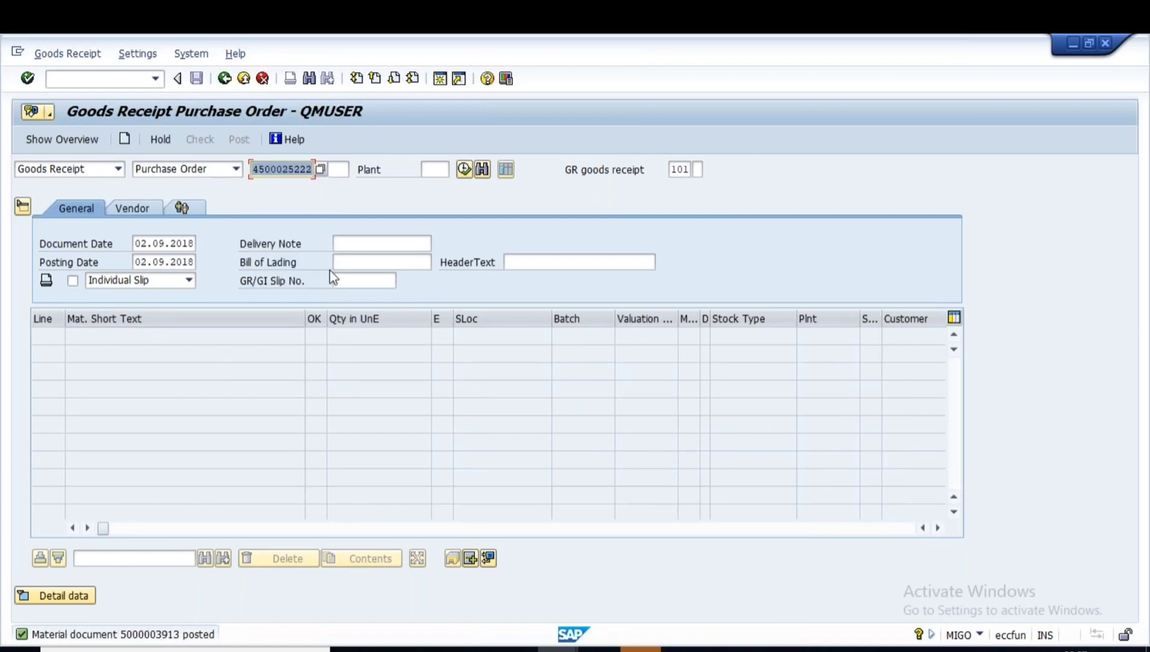
pyautogui.press('Return')
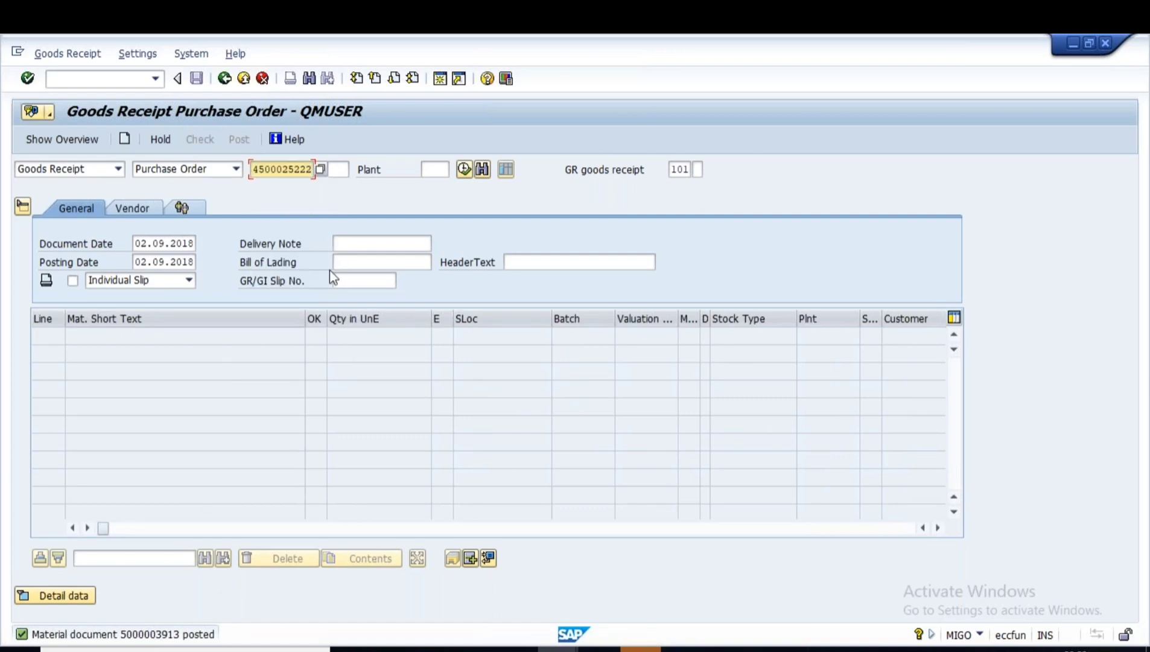
# - Leave the goods receipt and open incoming invoice entry with transaction MIRO
pyautogui.click(225, 79)
pyautogui.write('MIRO')
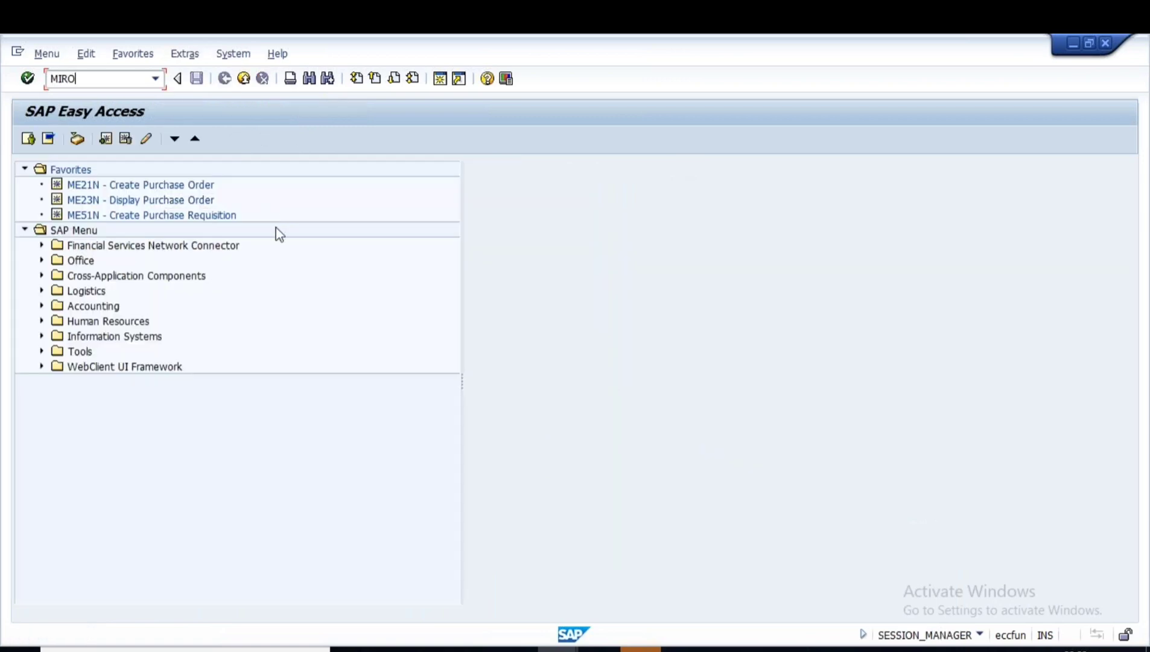
pyautogui.press('Return')
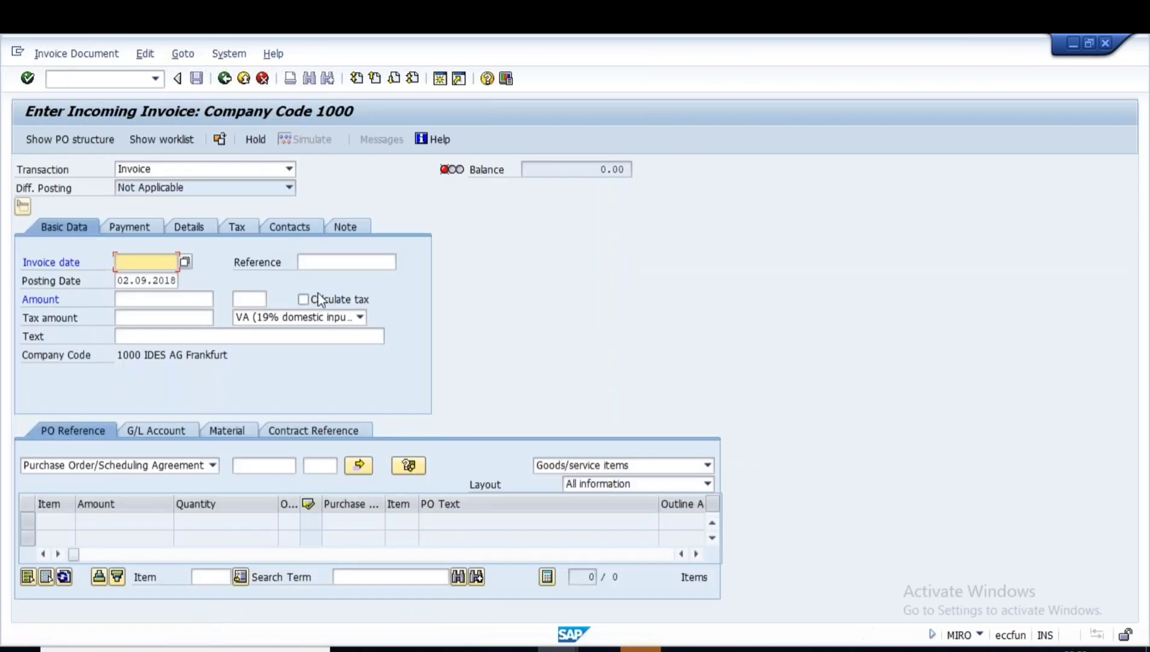
# - Enter invoice date 02.09.2018, load the copied purchase order into the invoice, and highlight the payment terms in the basic data
pyautogui.write('02.09.2018')
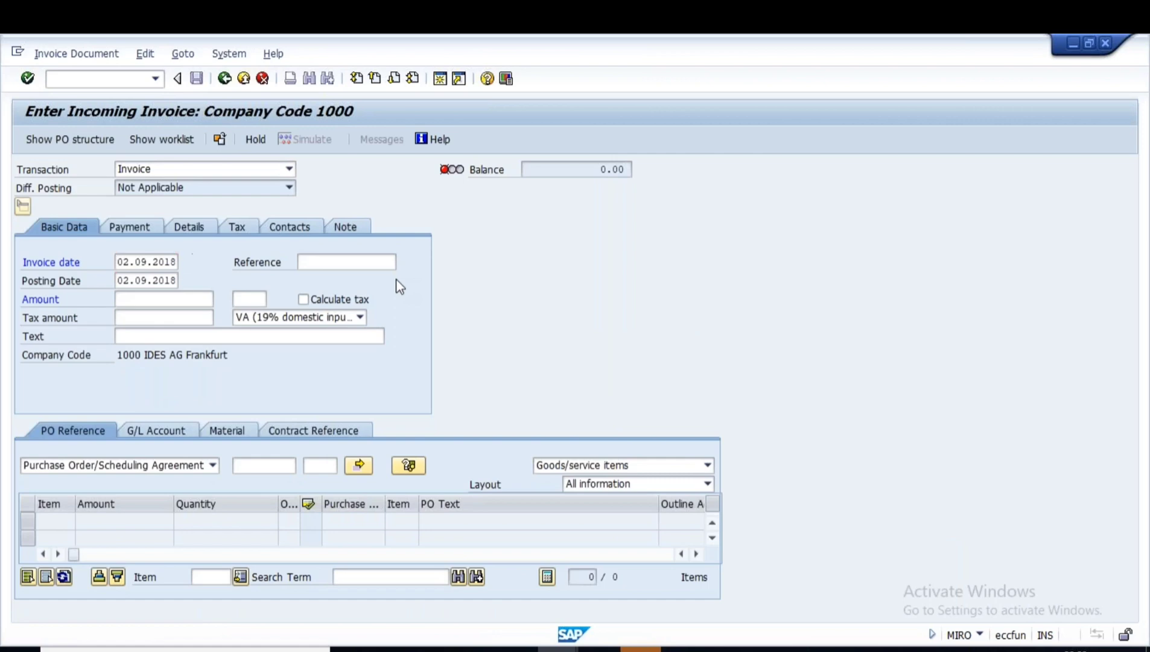
pyautogui.press('Return')
pyautogui.click(260, 467)
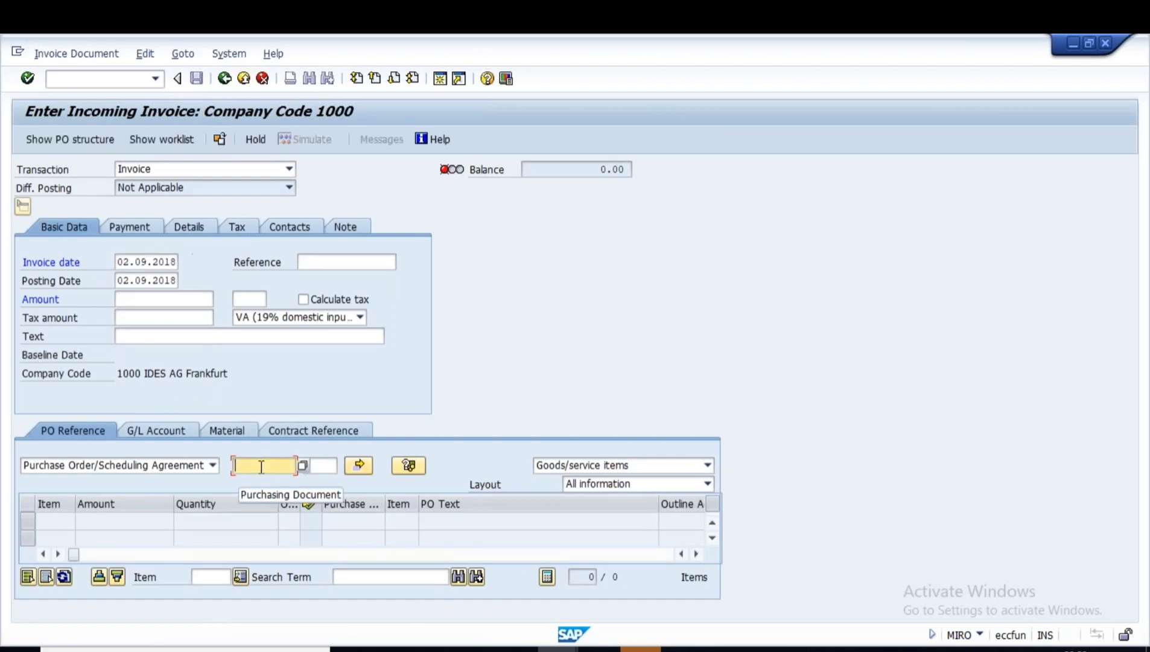
pyautogui.hotkey('ctrl', 'v')
pyautogui.press('Return')
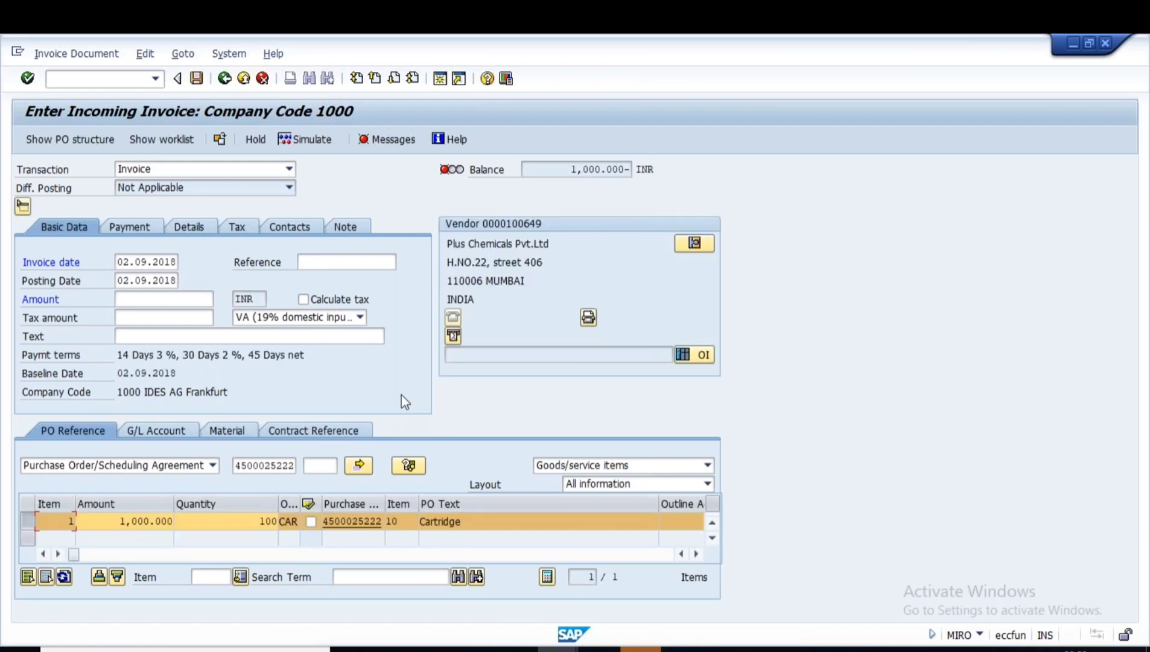
pyautogui.moveTo(116, 355); pyautogui.dragTo(309, 356)
pyautogui.moveTo(116, 355); pyautogui.dragTo(316, 357)
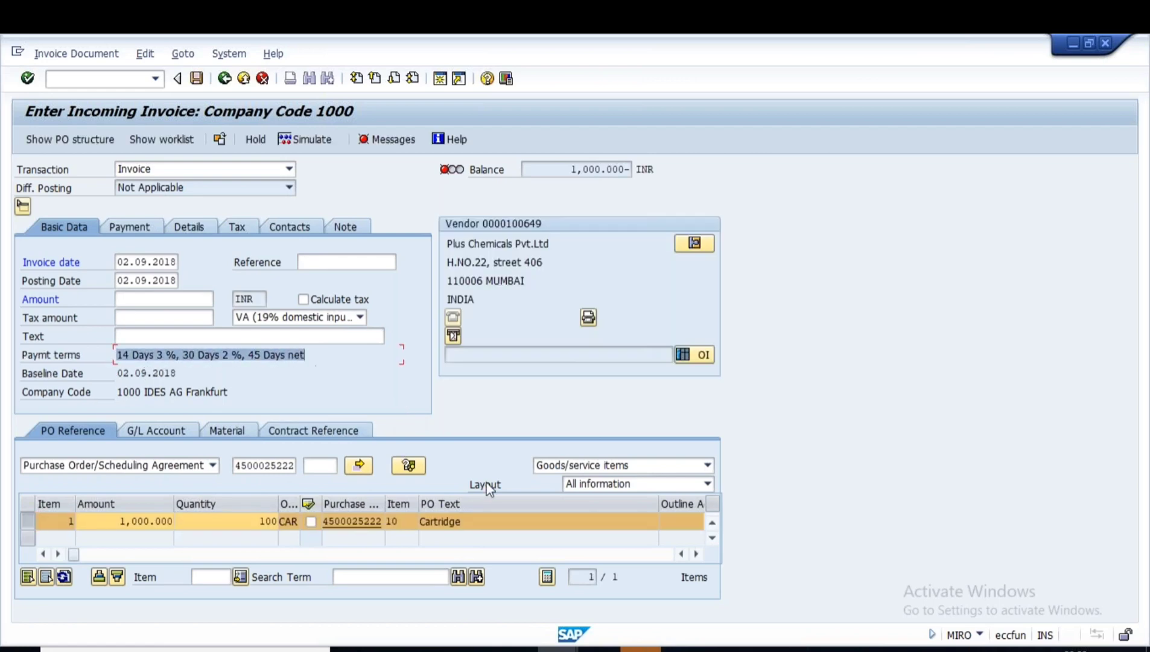
# - Present the PowerPoint slide on terms of payment and ink-mark Invoice, Basic data, the payment terms and Display
pyautogui.hotkey('alt', 'Tab')
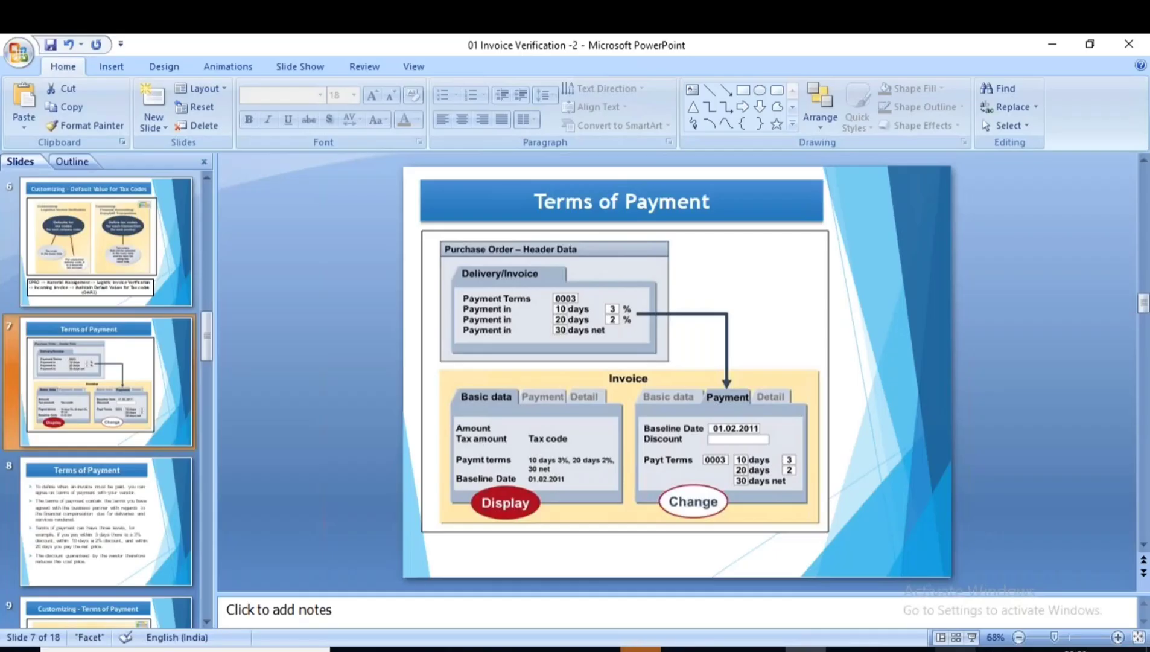
pyautogui.hotkey('shift', 'F5')
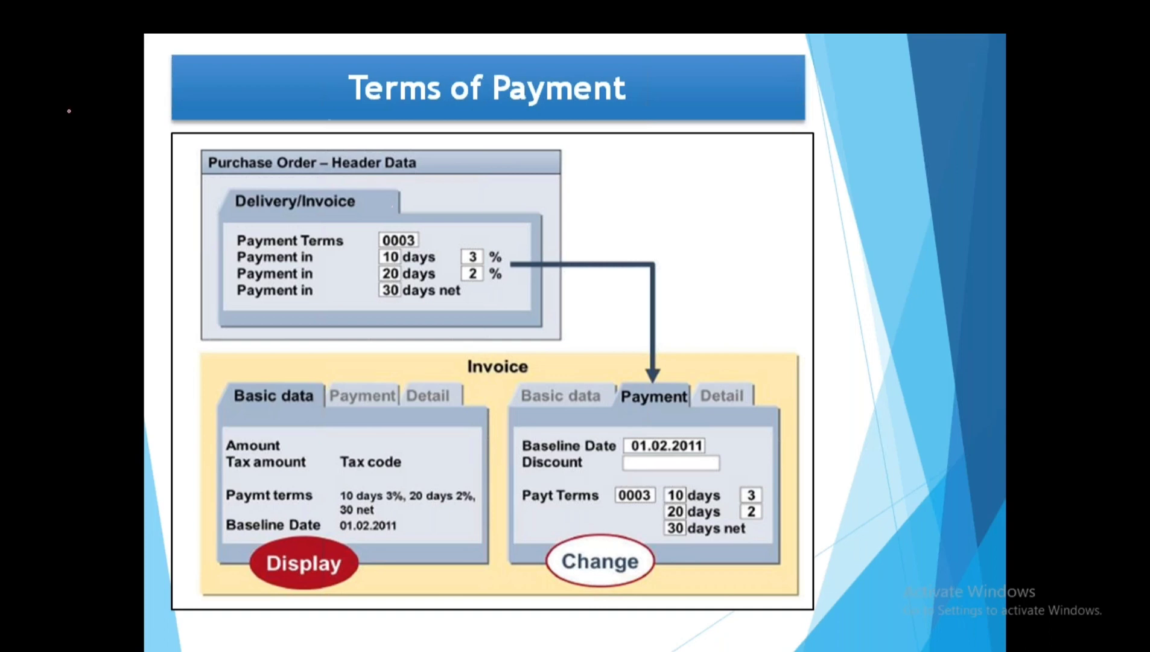
pyautogui.moveTo(518, 349)
pyautogui.mouseDown()
pyautogui.moveTo(474, 378)
pyautogui.moveTo(567, 365)
pyautogui.moveTo(510, 343)
pyautogui.mouseUp()
pyautogui.moveTo(281, 380)
pyautogui.mouseDown()
pyautogui.moveTo(223, 392)
pyautogui.moveTo(311, 417)
pyautogui.moveTo(289, 374)
pyautogui.moveTo(270, 375)
pyautogui.mouseUp()
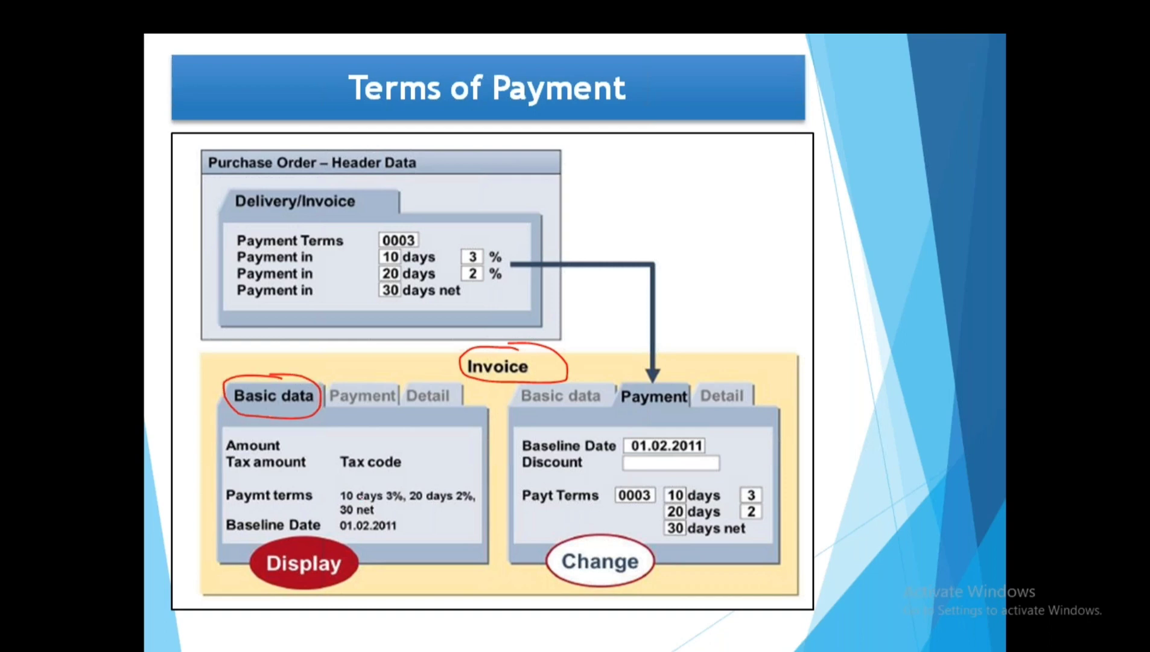
pyautogui.moveTo(331, 494); pyautogui.dragTo(477, 495)
pyautogui.moveTo(316, 567); pyautogui.dragTo(386, 545)
pyautogui.moveTo(333, 571); pyautogui.dragTo(368, 543)
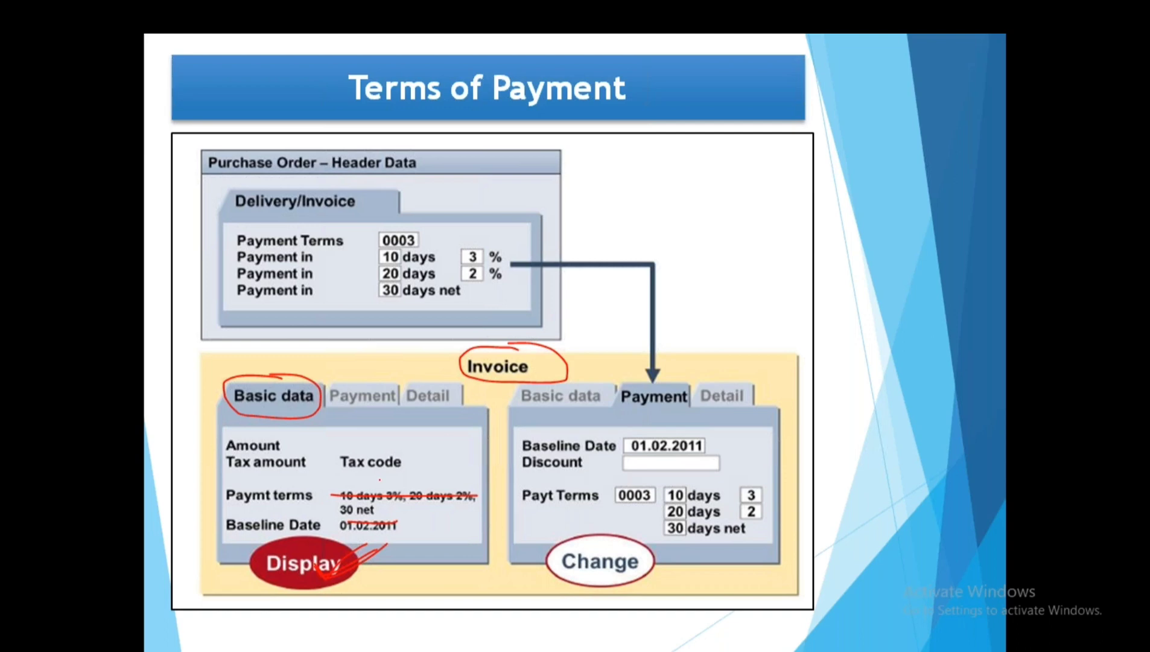
# - Circle the Payment heading and its payment terms on the slide, and tick the day entries and the Change label
pyautogui.moveTo(661, 378)
pyautogui.mouseDown()
pyautogui.moveTo(635, 380)
pyautogui.moveTo(688, 395)
pyautogui.mouseUp()
pyautogui.moveTo(702, 497); pyautogui.dragTo(743, 466)
pyautogui.moveTo(705, 519); pyautogui.dragTo(738, 498)
pyautogui.moveTo(702, 549); pyautogui.dragTo(747, 524)
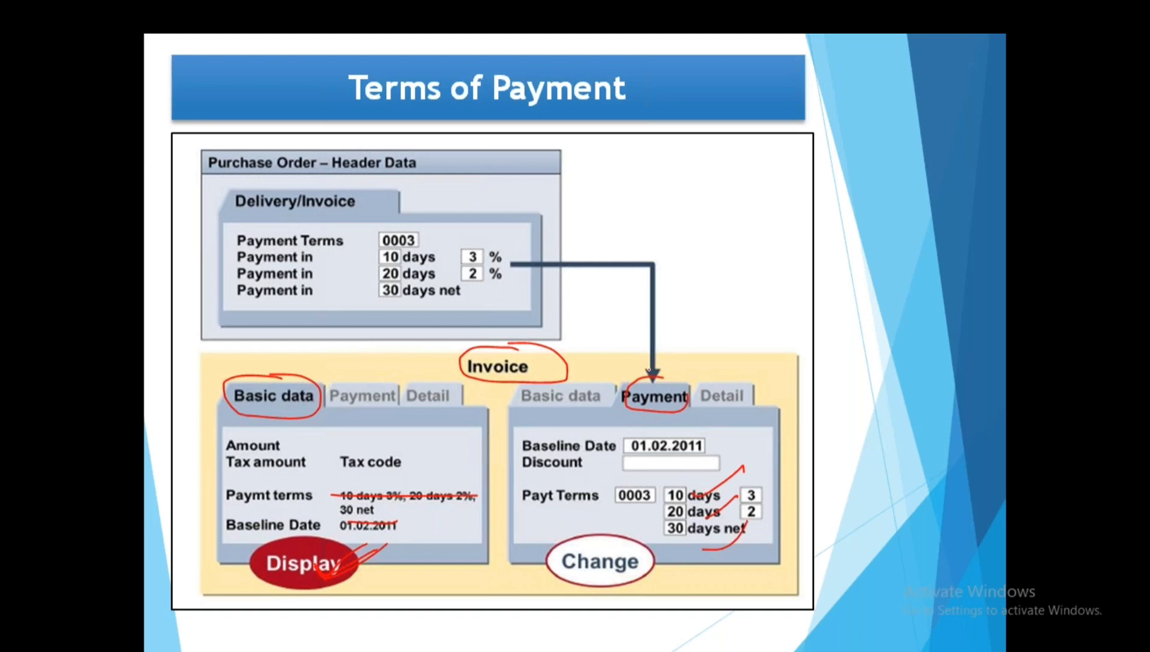
pyautogui.moveTo(653, 379)
pyautogui.mouseDown()
pyautogui.moveTo(656, 417)
pyautogui.moveTo(664, 374)
pyautogui.moveTo(676, 416)
pyautogui.mouseUp()
pyautogui.moveTo(667, 475)
pyautogui.mouseDown()
pyautogui.moveTo(622, 518)
pyautogui.moveTo(770, 480)
pyautogui.moveTo(672, 471)
pyautogui.mouseUp()
pyautogui.moveTo(603, 562)
pyautogui.mouseDown()
pyautogui.moveTo(653, 556)
pyautogui.moveTo(621, 574)
pyautogui.moveTo(662, 546)
pyautogui.mouseUp()
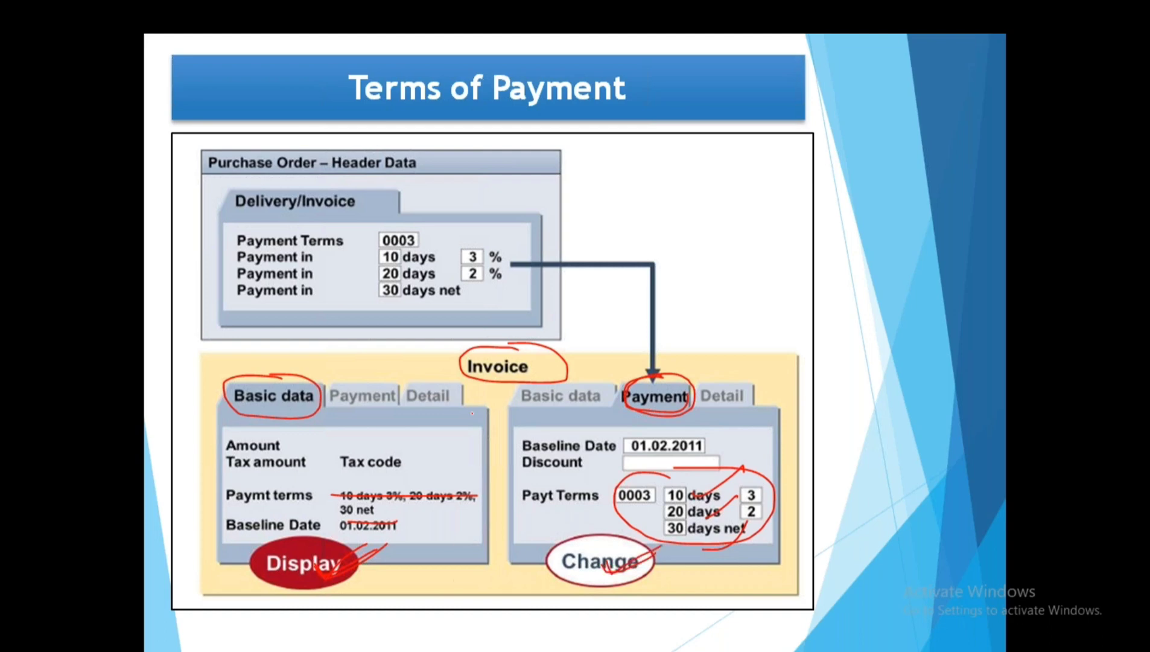
# - Handwrite "MIRO" in ink above the slide's Invoice section, beside the arrow to Payment
pyautogui.moveTo(609, 320)
pyautogui.mouseDown()
pyautogui.moveTo(621, 311)
pyautogui.moveTo(657, 353)
pyautogui.mouseUp()
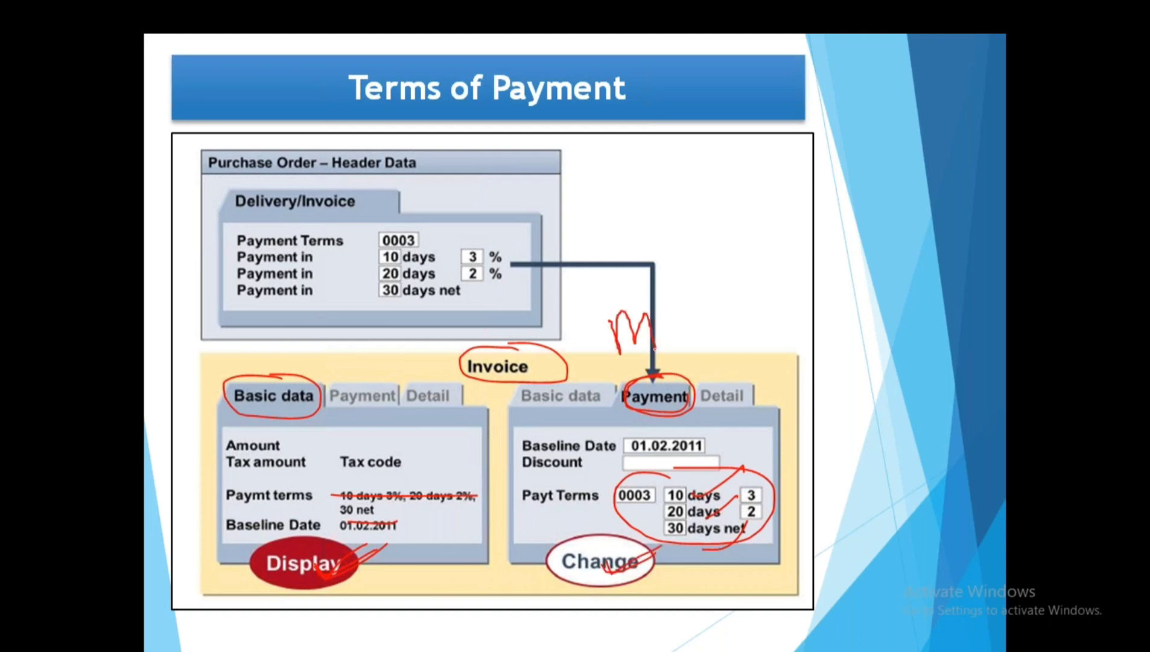
pyautogui.moveTo(664, 310); pyautogui.dragTo(675, 355)
pyautogui.moveTo(685, 317)
pyautogui.mouseDown()
pyautogui.moveTo(692, 355)
pyautogui.moveTo(695, 317)
pyautogui.moveTo(705, 343)
pyautogui.moveTo(719, 307)
pyautogui.mouseUp()
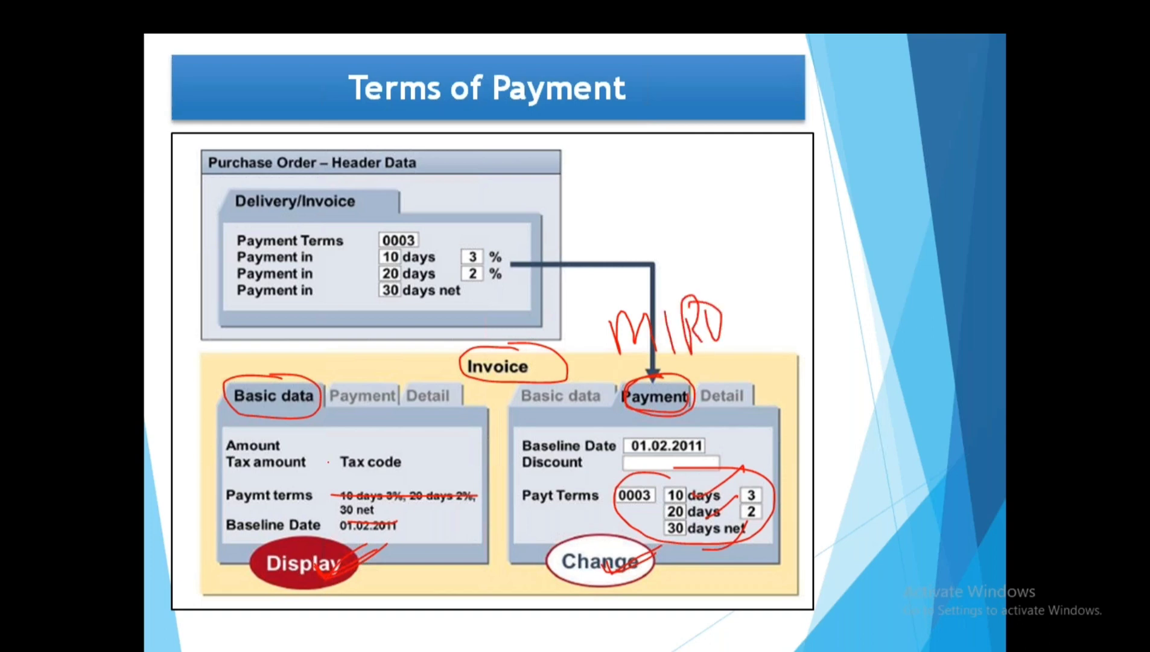
# - Mark the terms and headings of both invoice views once more, erase all ink from the slide, and end the slide show
pyautogui.moveTo(386, 485)
pyautogui.mouseDown()
pyautogui.moveTo(342, 523)
pyautogui.moveTo(483, 543)
pyautogui.moveTo(362, 485)
pyautogui.mouseUp()
pyautogui.moveTo(315, 381)
pyautogui.mouseDown()
pyautogui.moveTo(263, 403)
pyautogui.moveTo(327, 370)
pyautogui.mouseUp()
pyautogui.moveTo(645, 399)
pyautogui.mouseDown()
pyautogui.moveTo(651, 408)
pyautogui.moveTo(678, 386)
pyautogui.mouseUp()
pyautogui.moveTo(692, 470)
pyautogui.mouseDown()
pyautogui.moveTo(617, 486)
pyautogui.moveTo(733, 546)
pyautogui.moveTo(679, 464)
pyautogui.moveTo(634, 477)
pyautogui.mouseUp()
pyautogui.moveTo(611, 579)
pyautogui.mouseDown()
pyautogui.moveTo(656, 545)
pyautogui.moveTo(610, 587)
pyautogui.mouseUp()
pyautogui.press('e')
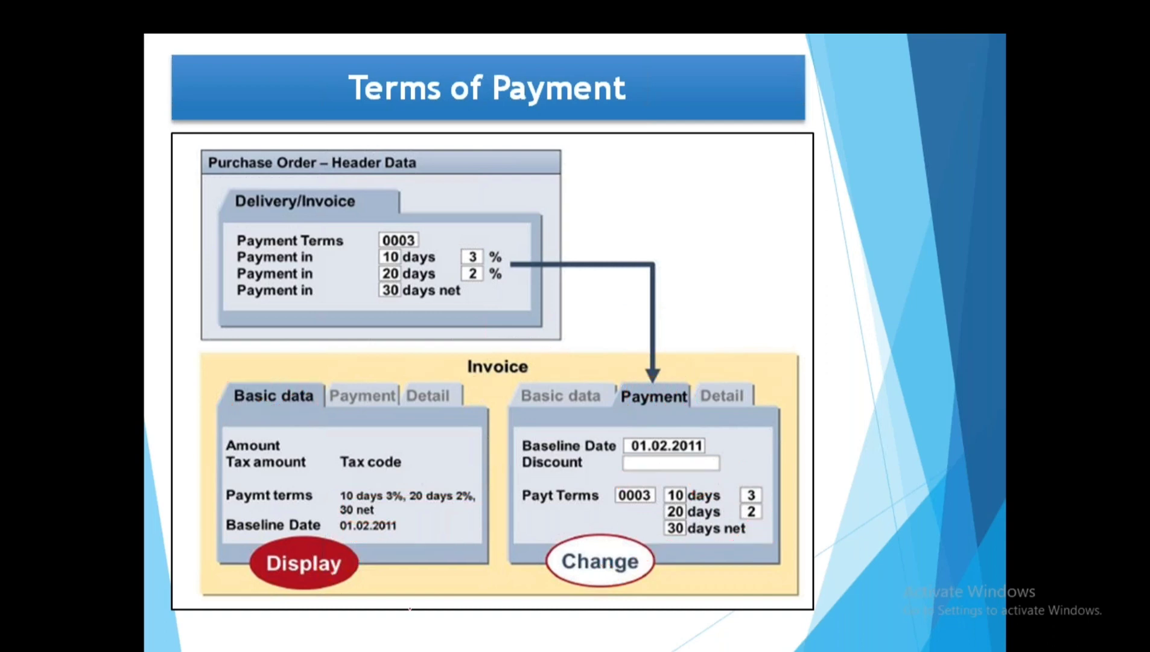
pyautogui.press('Escape')
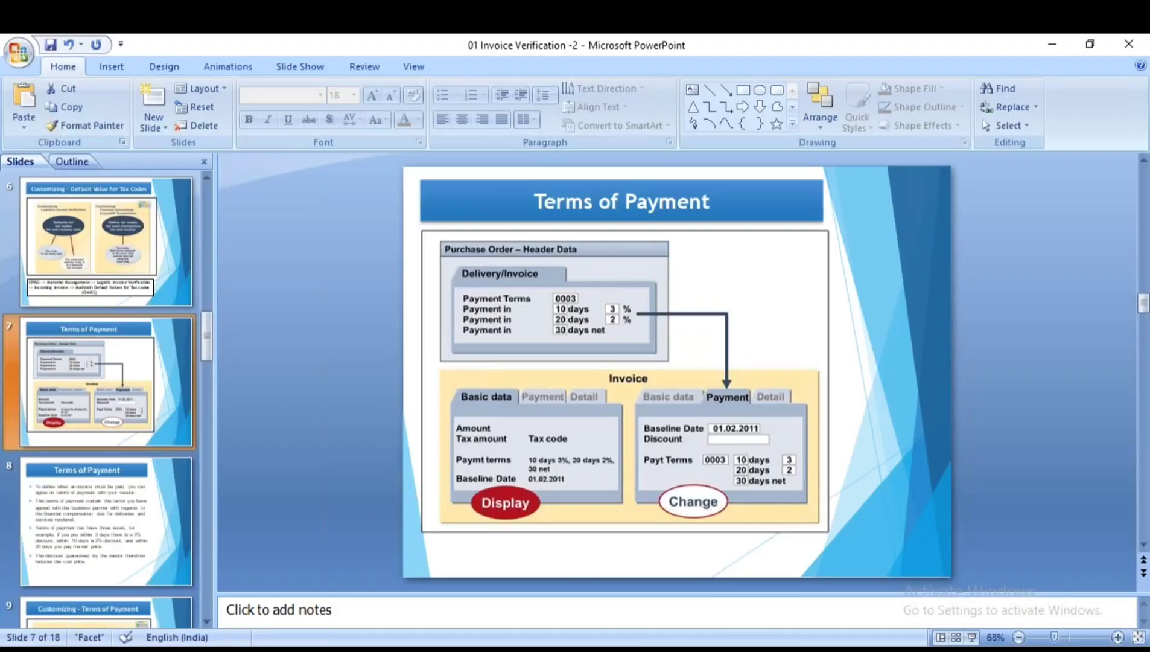
# - Switch to SAP, exit the empty incoming invoice session, and return to the invoice loaded with the purchase order
pyautogui.moveTo(557, 648)
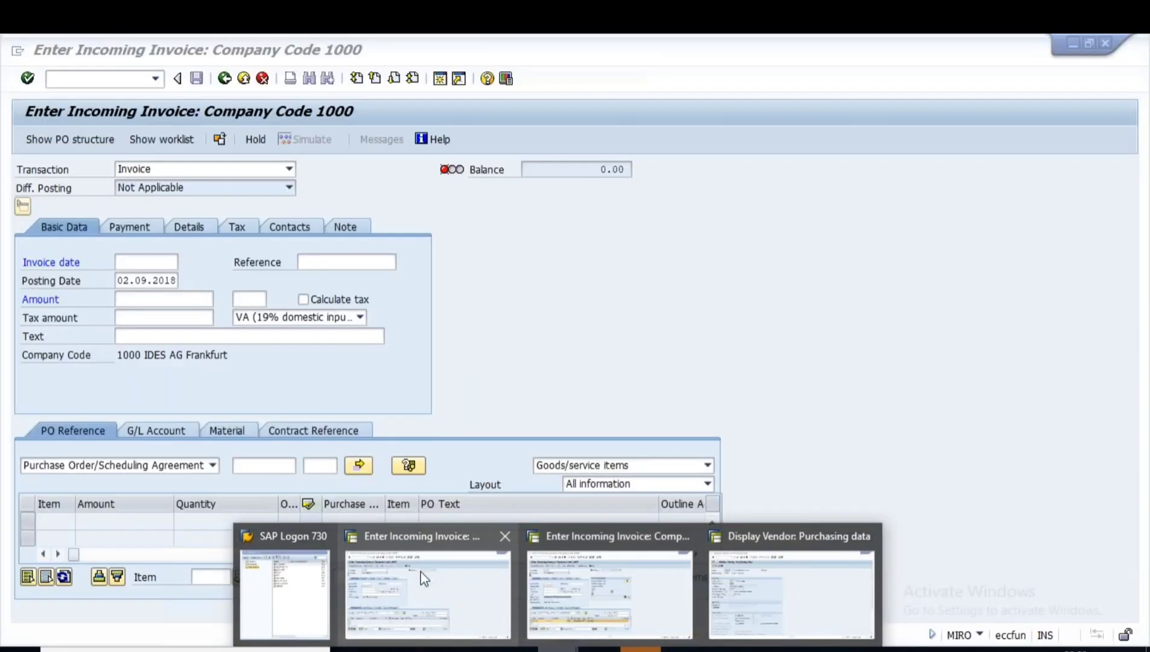
pyautogui.click(598, 567)
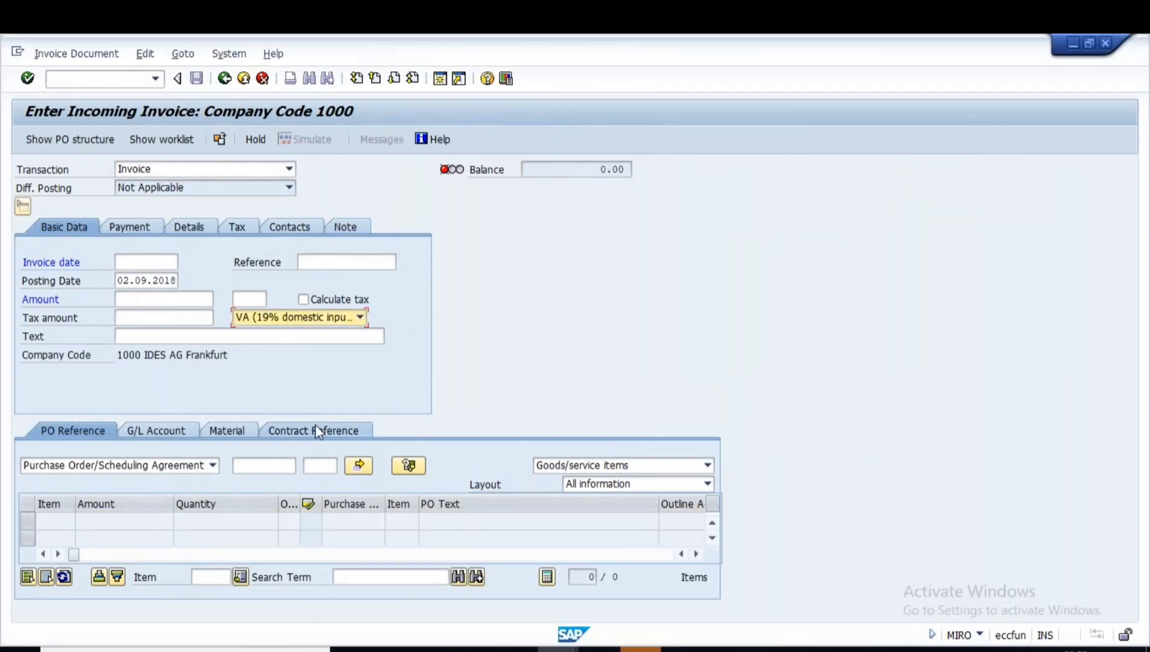
pyautogui.click(243, 79)
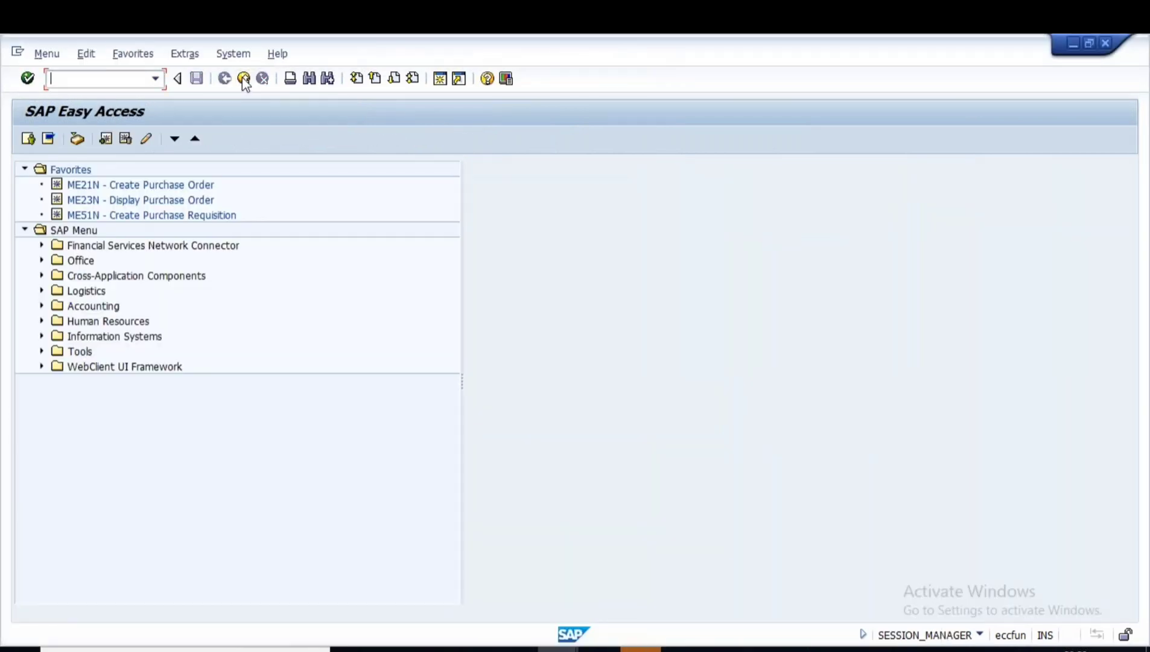
pyautogui.hotkey('alt', 'Tab')
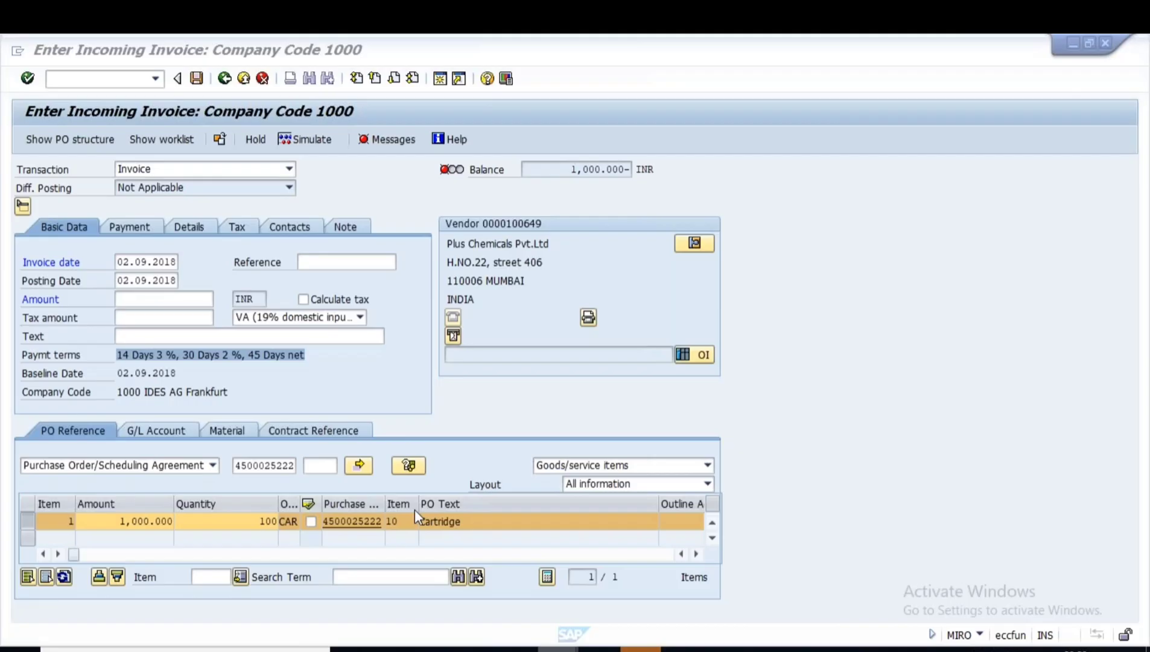
# - Highlight the payment terms shown in the loaded invoice's basic data
pyautogui.click(140, 248)
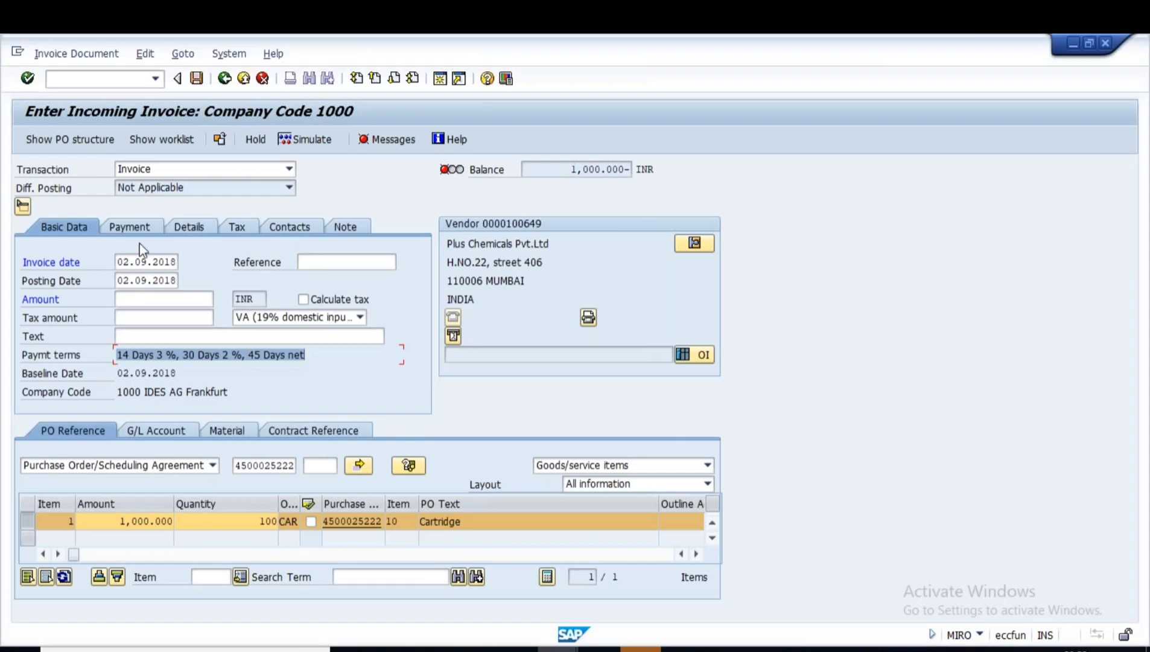
pyautogui.click(130, 356)
pyautogui.moveTo(116, 356); pyautogui.dragTo(305, 357)
# - Open the invoice's payment data and set the first payment term's period to 10 days
pyautogui.click(141, 231)
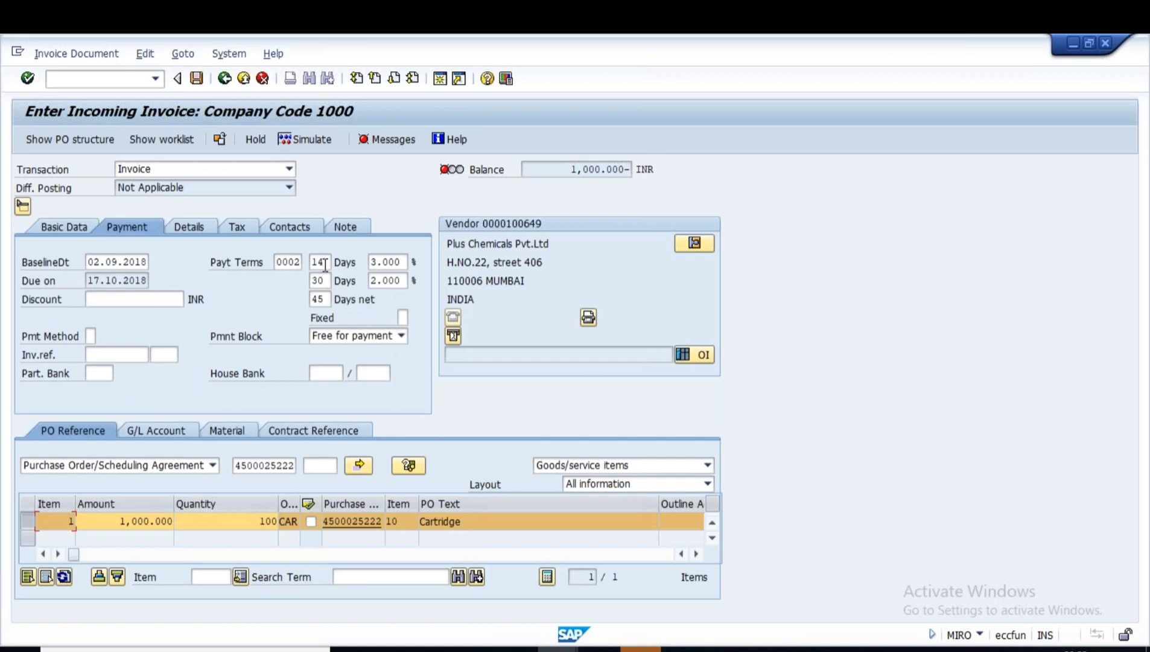
pyautogui.click(325, 263)
pyautogui.press('BackSpace')
pyautogui.write('0')
pyautogui.press('Tab')
pyautogui.press('Home')
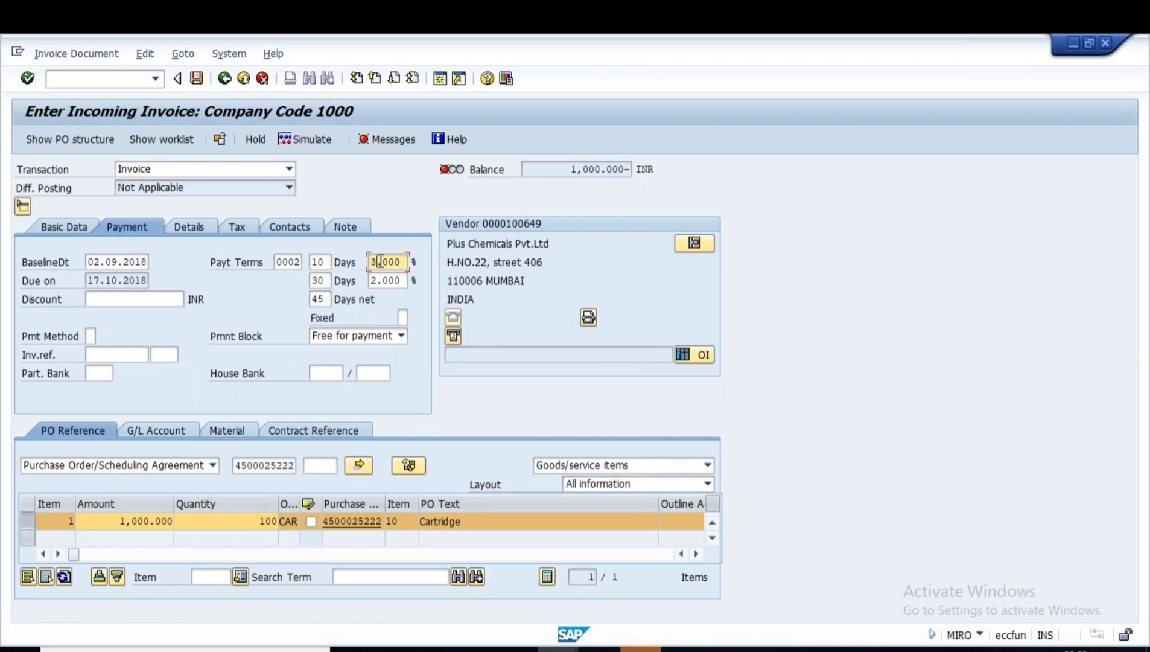
# - Set the cash discount to 2.500 % for the first payment term and 1.000 % for the second
pyautogui.press('Delete')
pyautogui.write('2')
pyautogui.press('Right')
pyautogui.press('Delete')
pyautogui.write('5')
pyautogui.click(373, 280)
pyautogui.press('BackSpace')
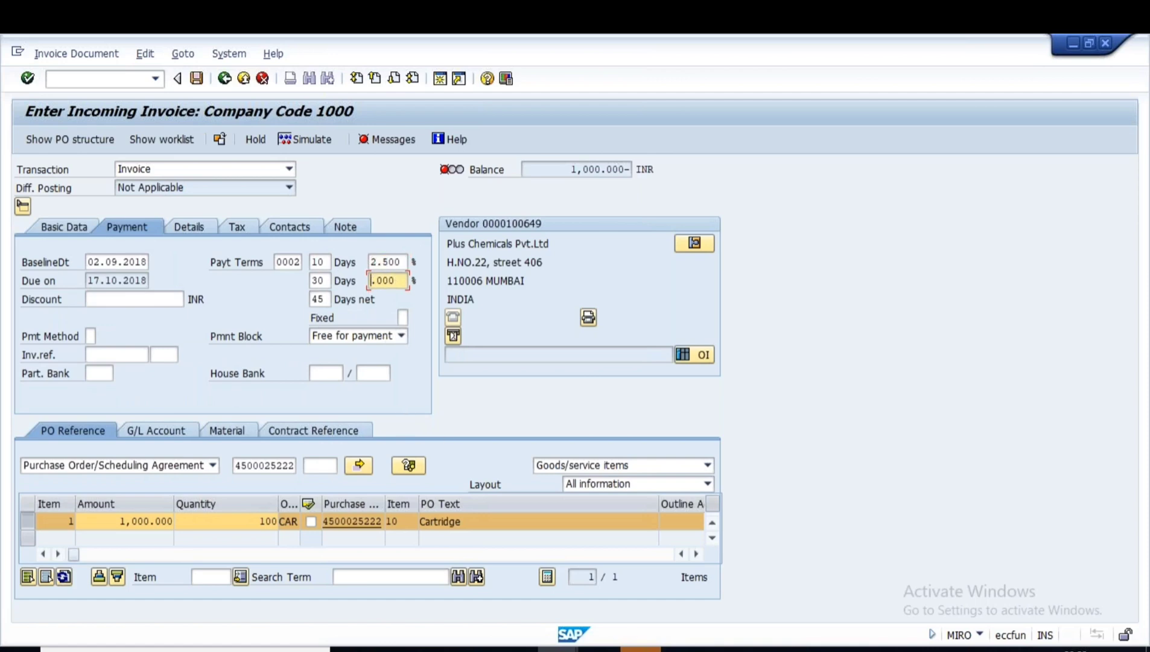
pyautogui.write('1')
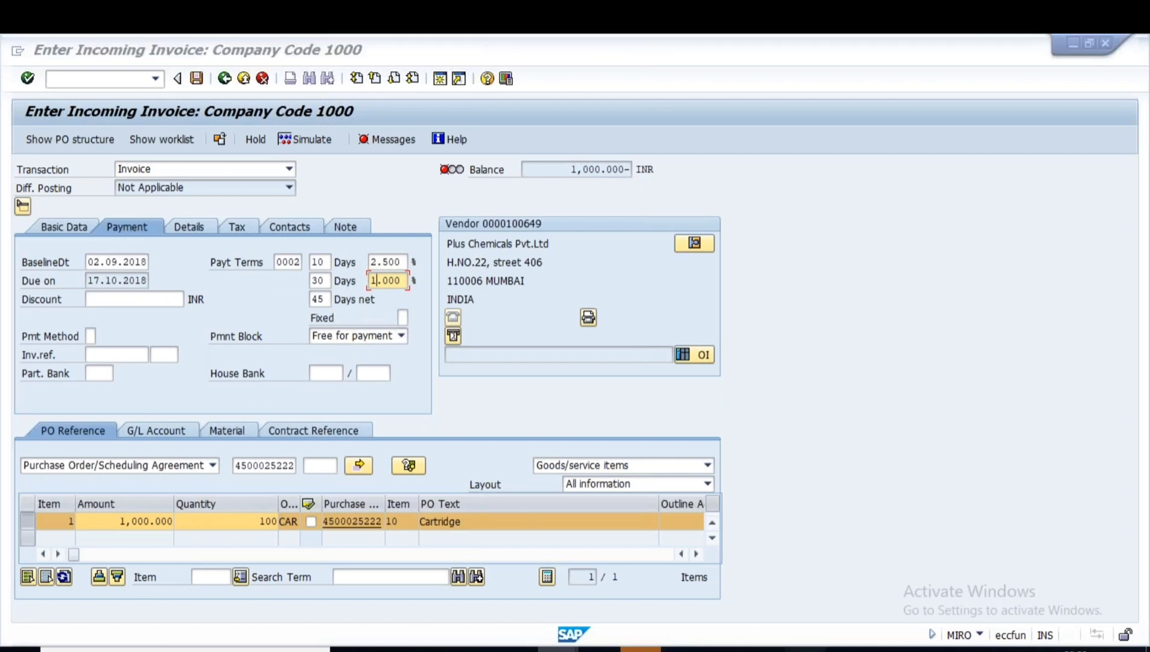
# - Switch to PowerPoint, present slide 8 on terms of payment, and underline the first bullet about agreeing terms with the vendor
pyautogui.hotkey('alt', 'Tab')
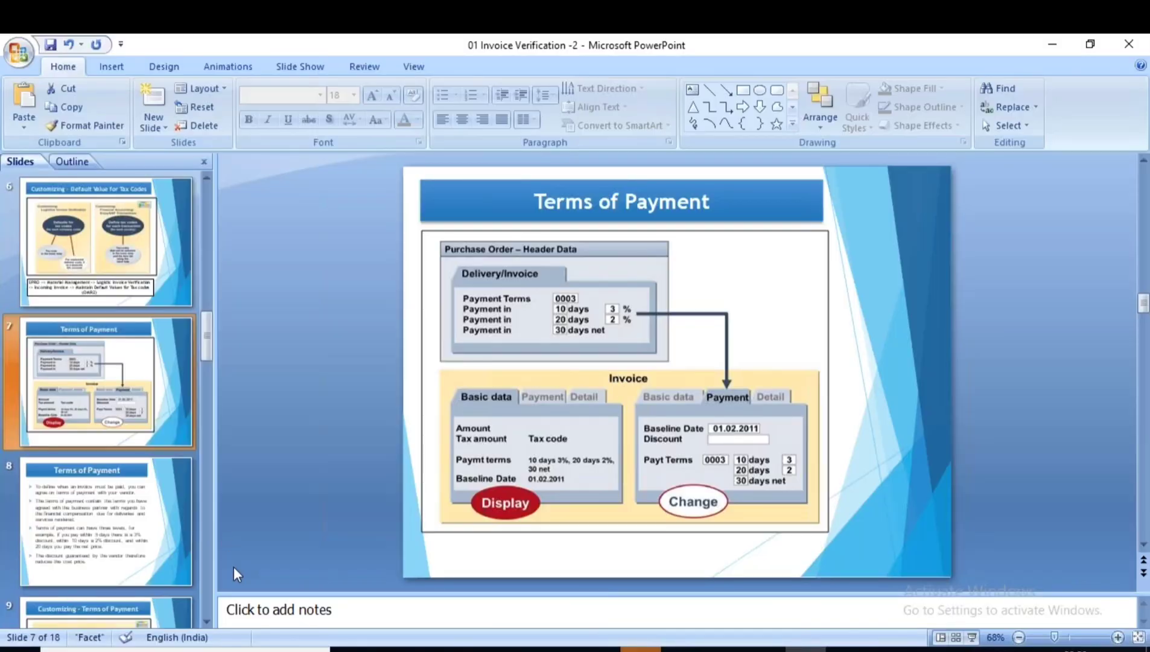
pyautogui.click(131, 536)
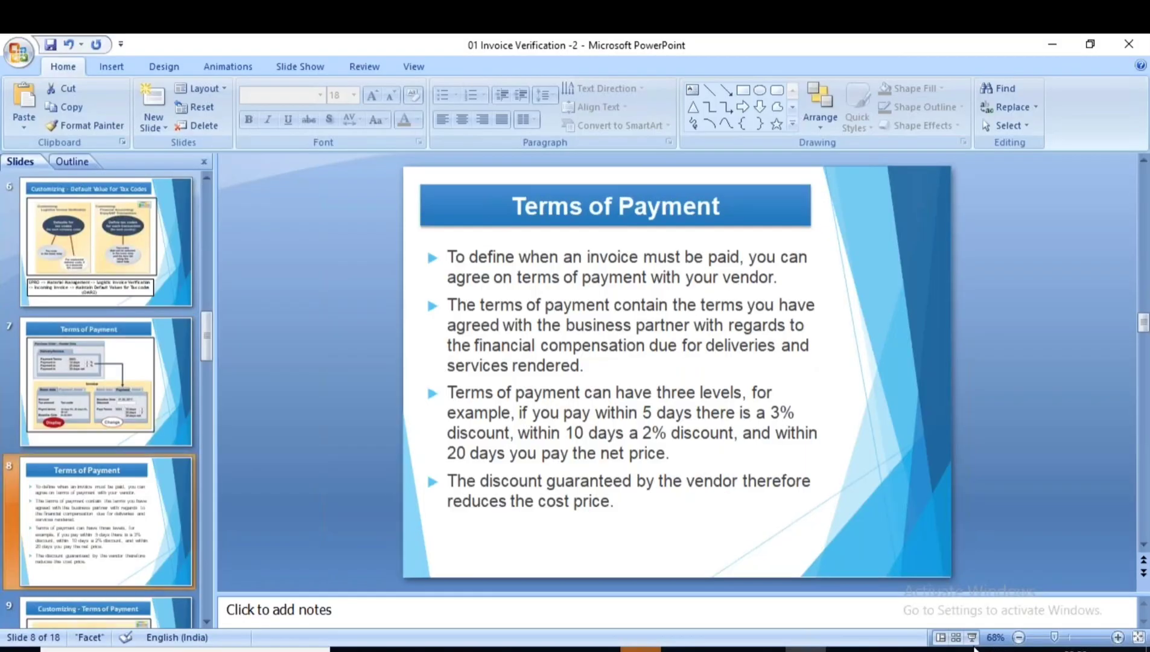
pyautogui.hotkey('shift', 'F5')
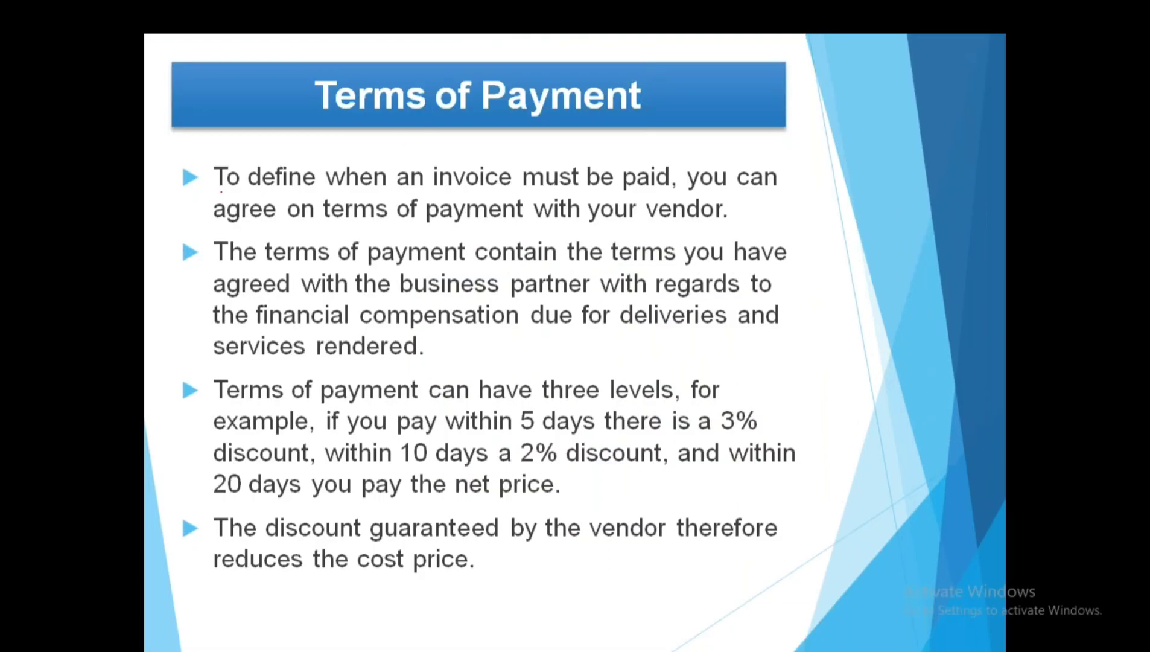
pyautogui.moveTo(221, 191); pyautogui.dragTo(768, 192)
pyautogui.moveTo(214, 228); pyautogui.dragTo(721, 223)
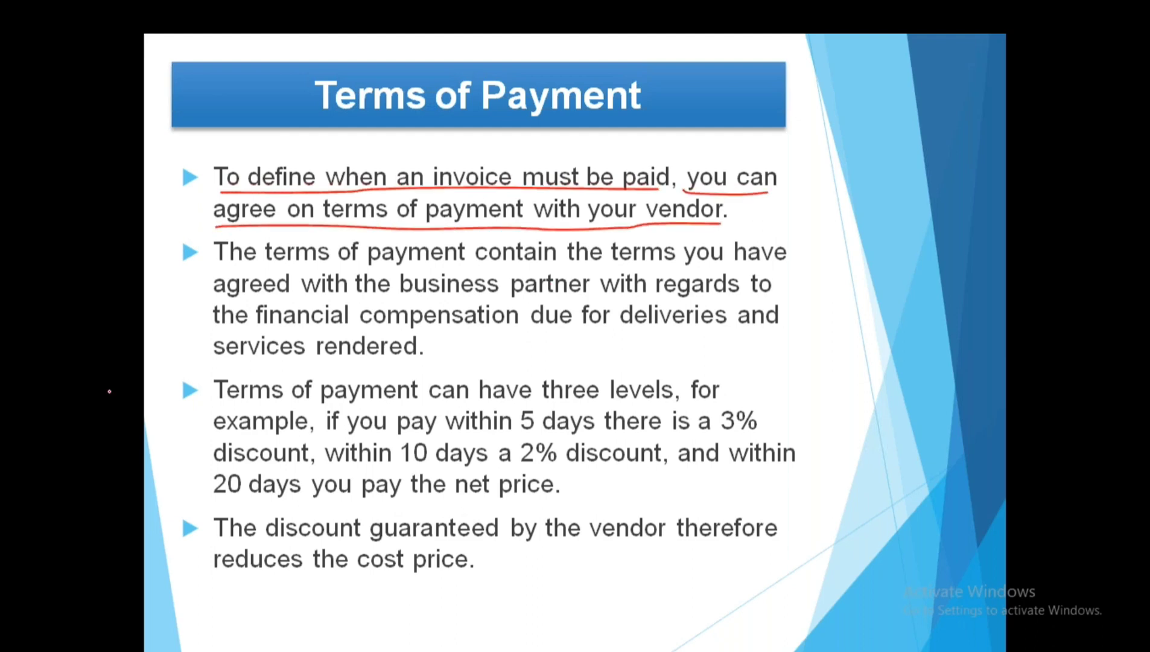
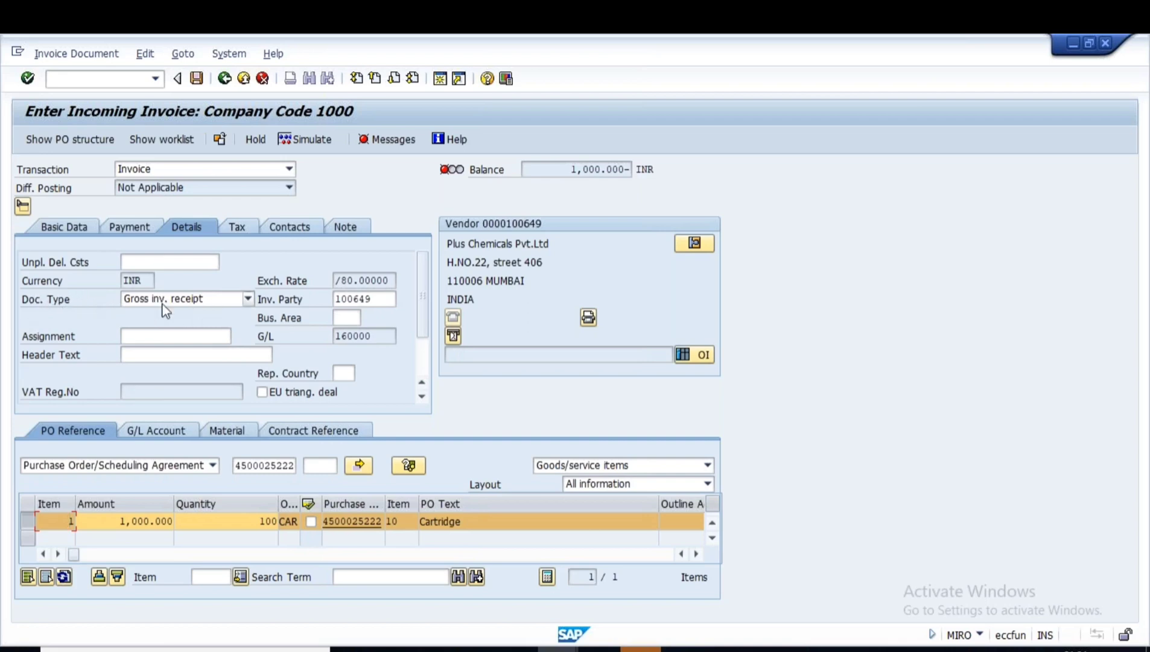
# - Review the document types available in the invoice details, keeping Gross inv. receipt selected
pyautogui.click(247, 300)
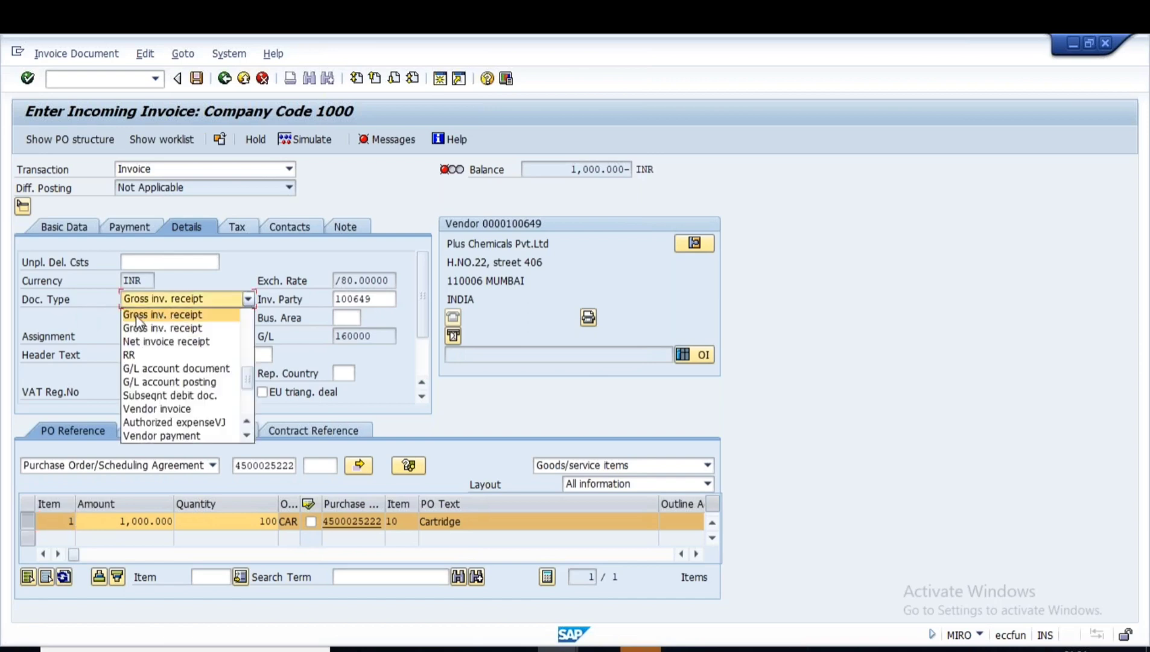
pyautogui.click(164, 317)
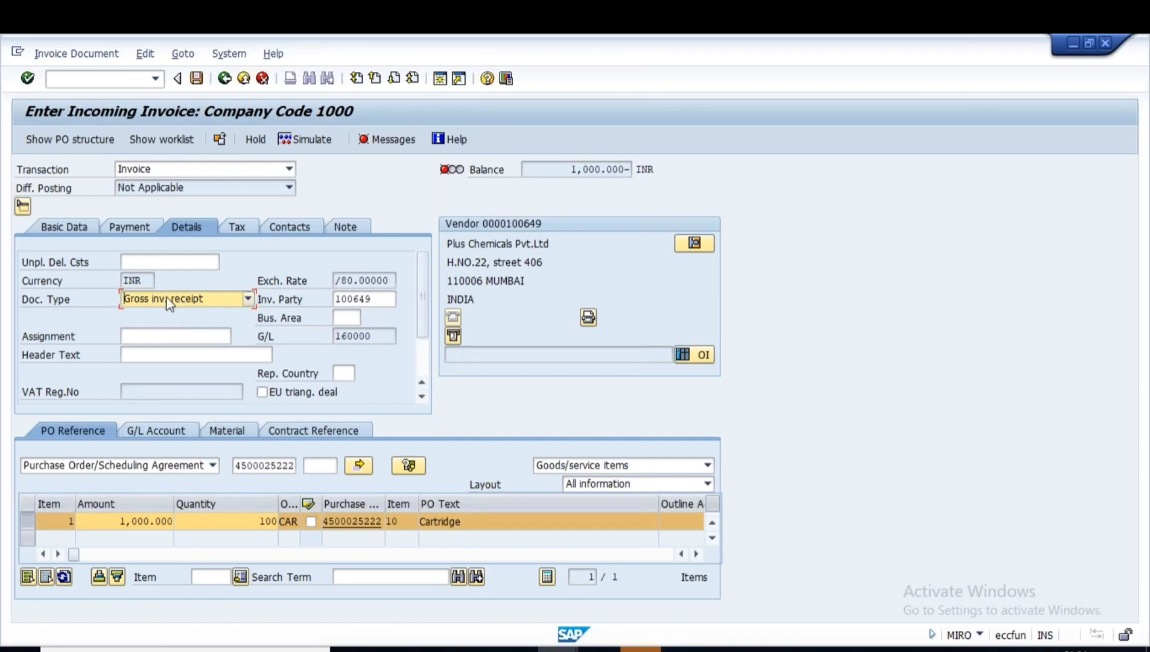
pyautogui.click(248, 298)
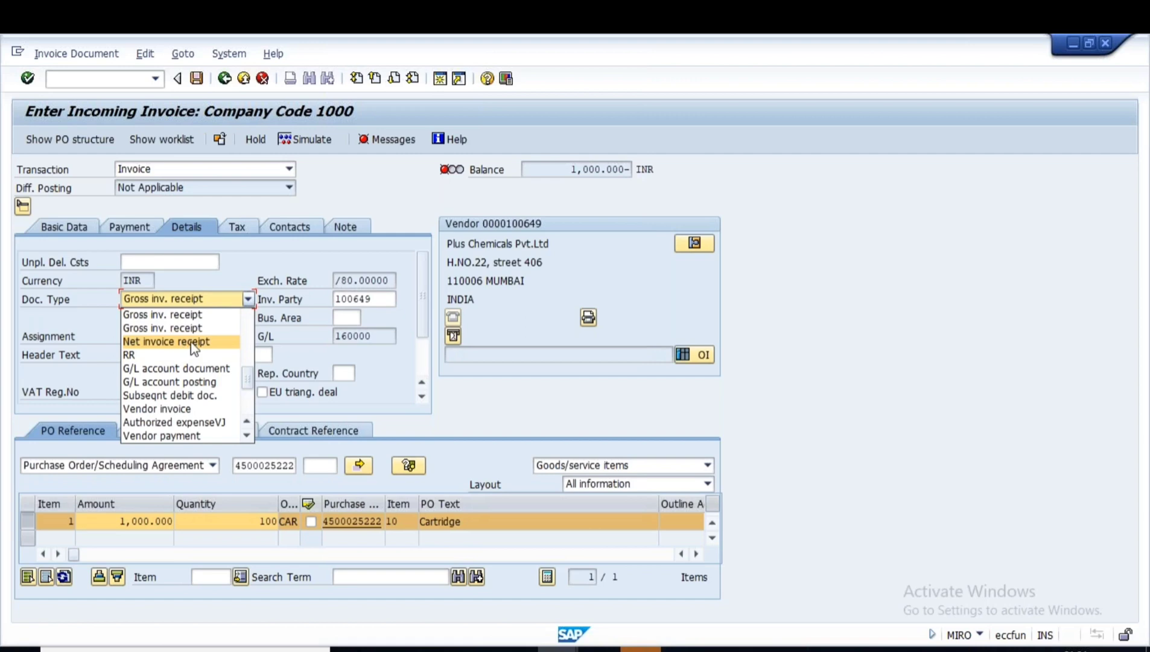
pyautogui.click(105, 346)
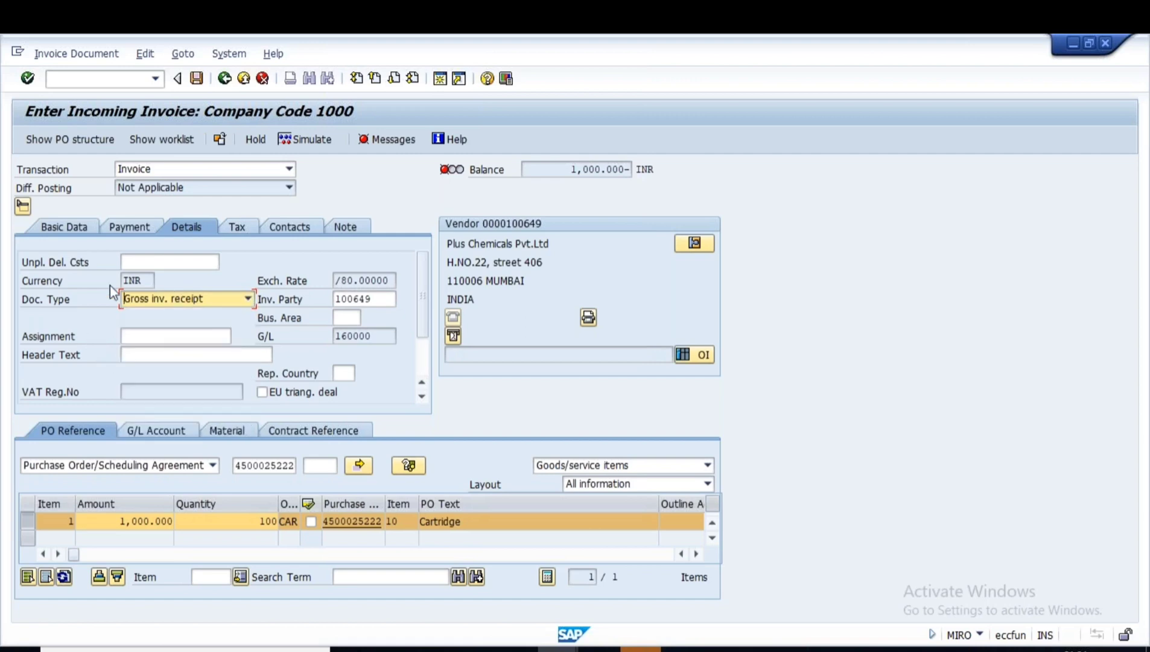
# - Switch to the Posting Gross/Net slide in PowerPoint and highlight "gross or net depends" and "document type" in the third bullet
pyautogui.hotkey('alt', 'Tab')
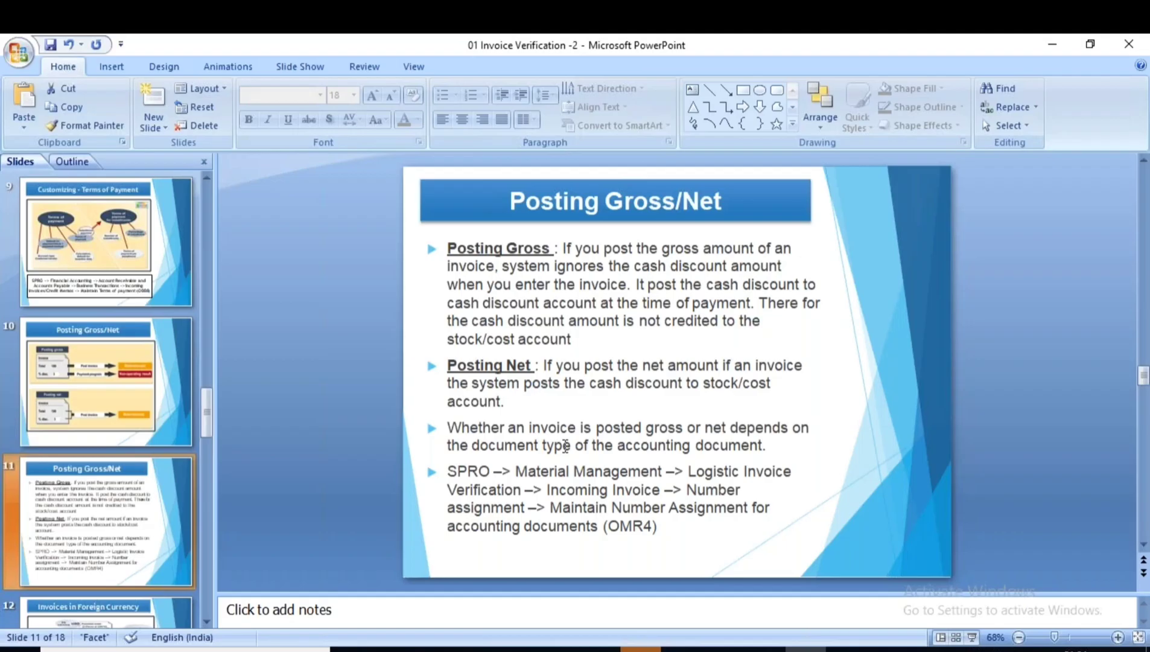
pyautogui.click(647, 429)
pyautogui.moveTo(647, 428); pyautogui.dragTo(791, 428)
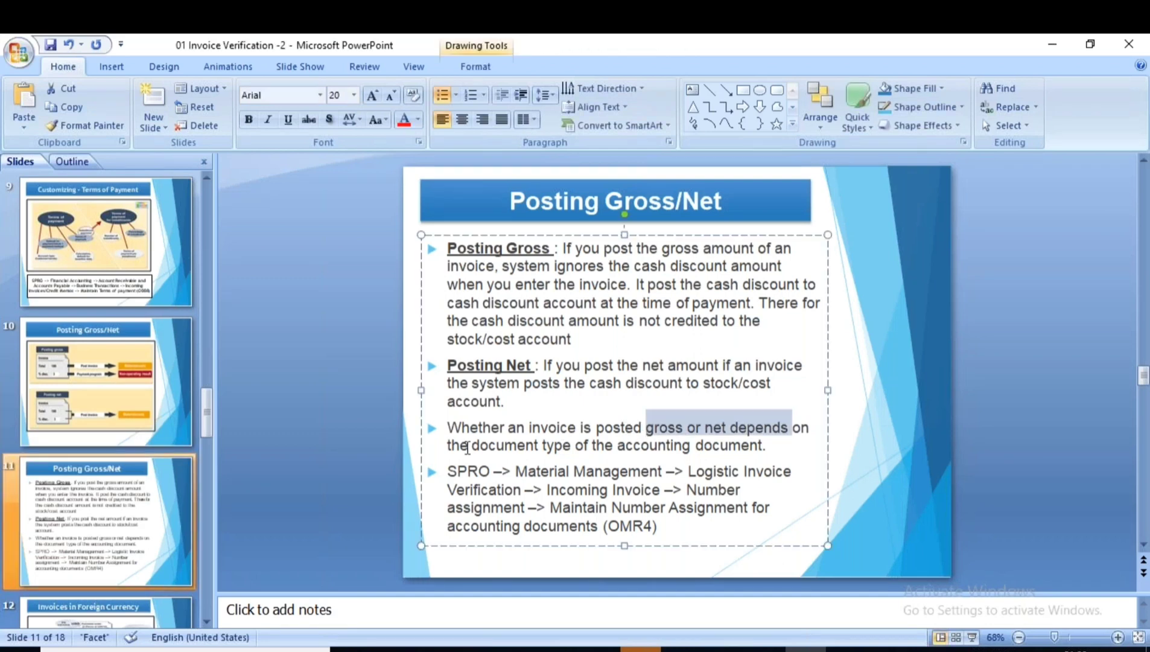
pyautogui.click(472, 446)
pyautogui.hotkey('ctrl', 'shift', 'Right')
pyautogui.hotkey('ctrl', 'shift', 'Right')
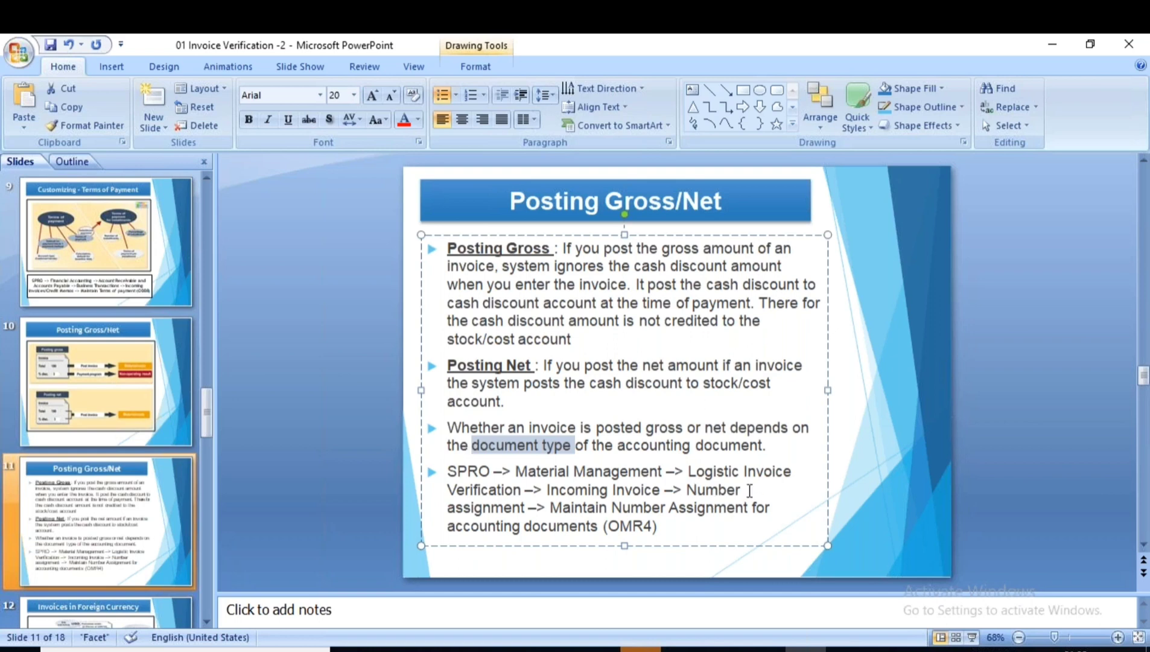
# - Highlight the last bullet giving the SPRO path to Maintain Number Assignment for accounting documents (OMR4)
pyautogui.click(457, 475)
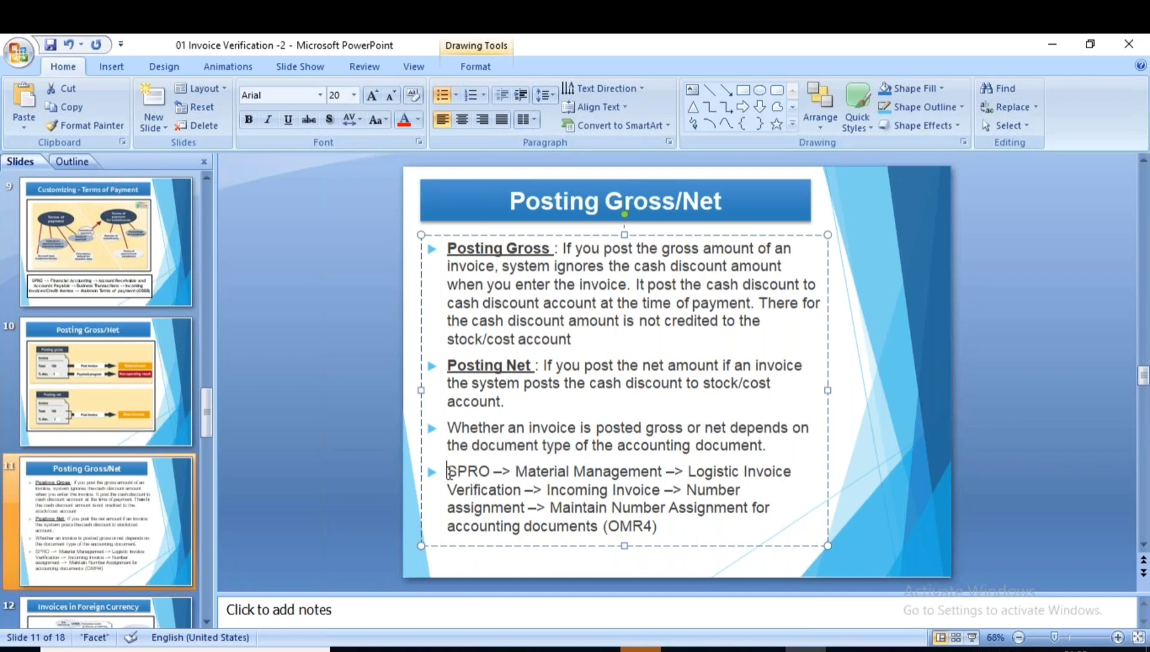
pyautogui.hotkey('ctrl', 'shift', 'Right')
pyautogui.hotkey('ctrl', 'shift', 'Right')
pyautogui.hotkey('ctrl', 'shift', 'Down')
pyautogui.click(529, 509)
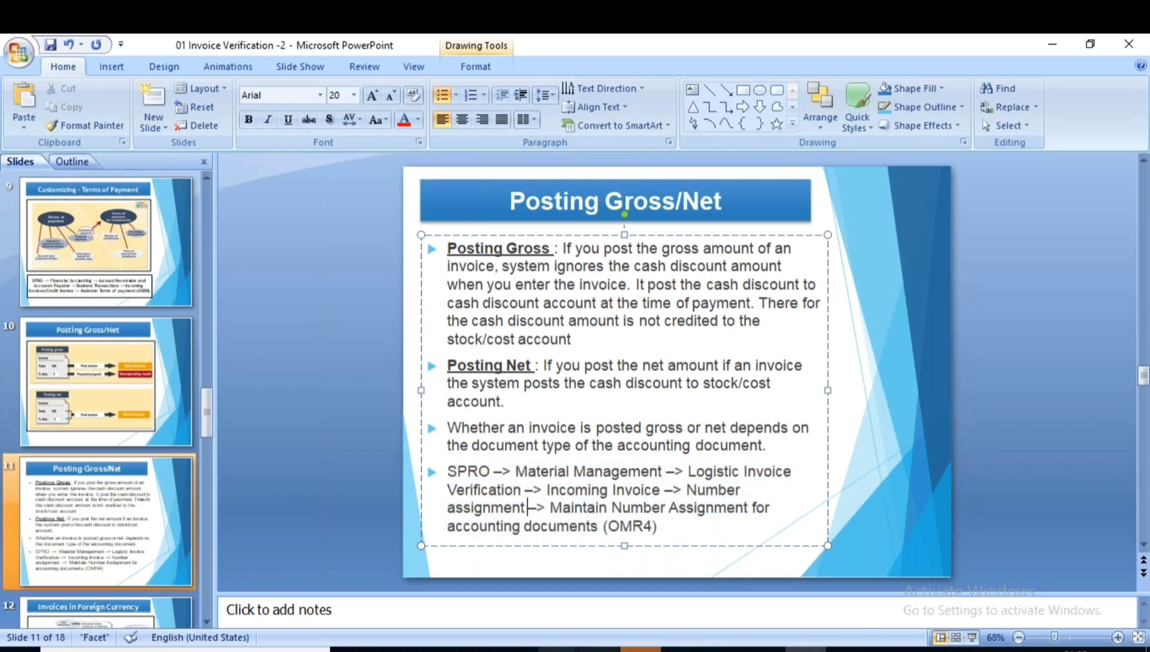
# - Switch to the SAP terms of payment session, run transaction OMR4 and open the financial accounting document types
pyautogui.moveTo(558, 648)
pyautogui.click(696, 579)
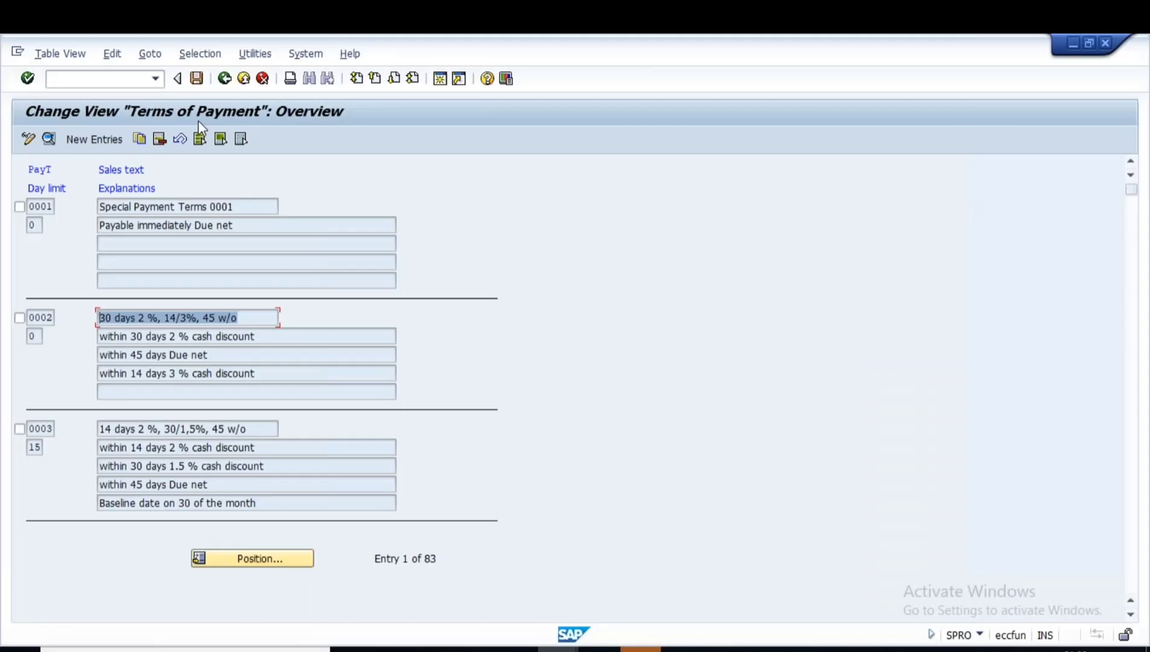
pyautogui.click(224, 78)
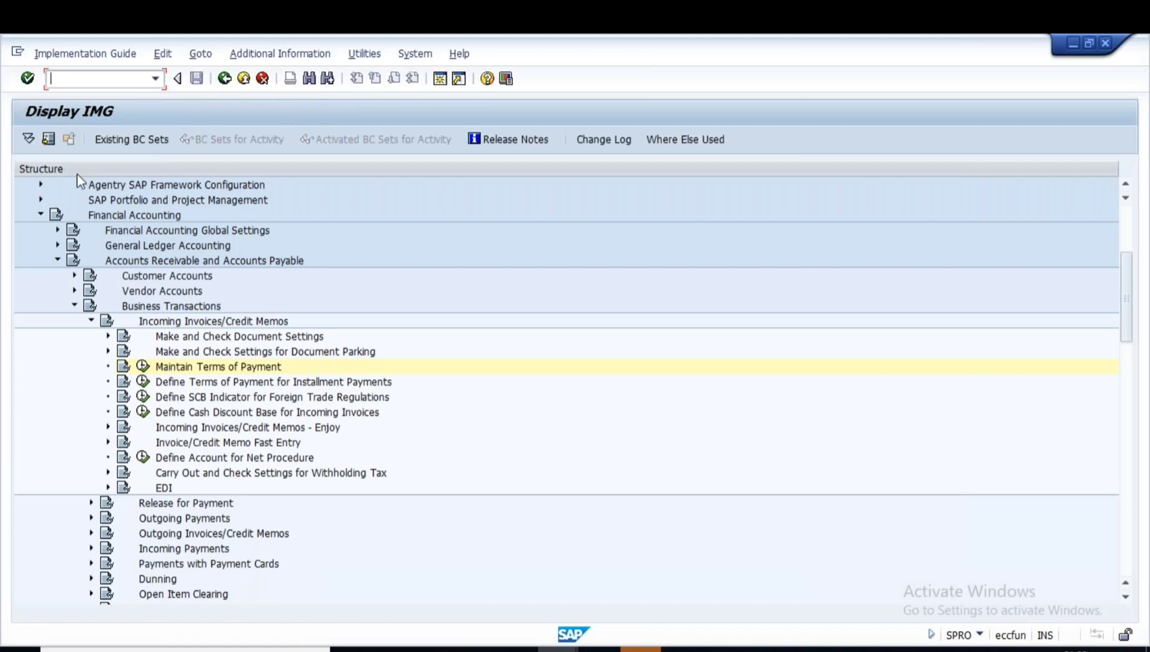
pyautogui.write('/NOMR4')
pyautogui.press('Return')
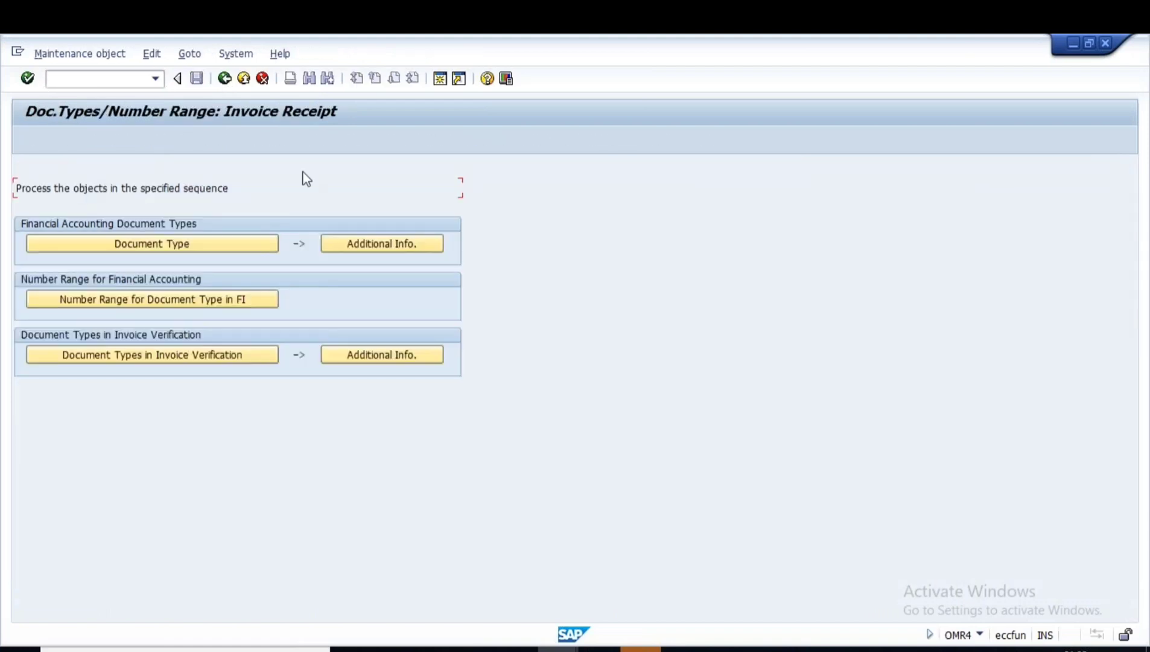
pyautogui.click(155, 244)
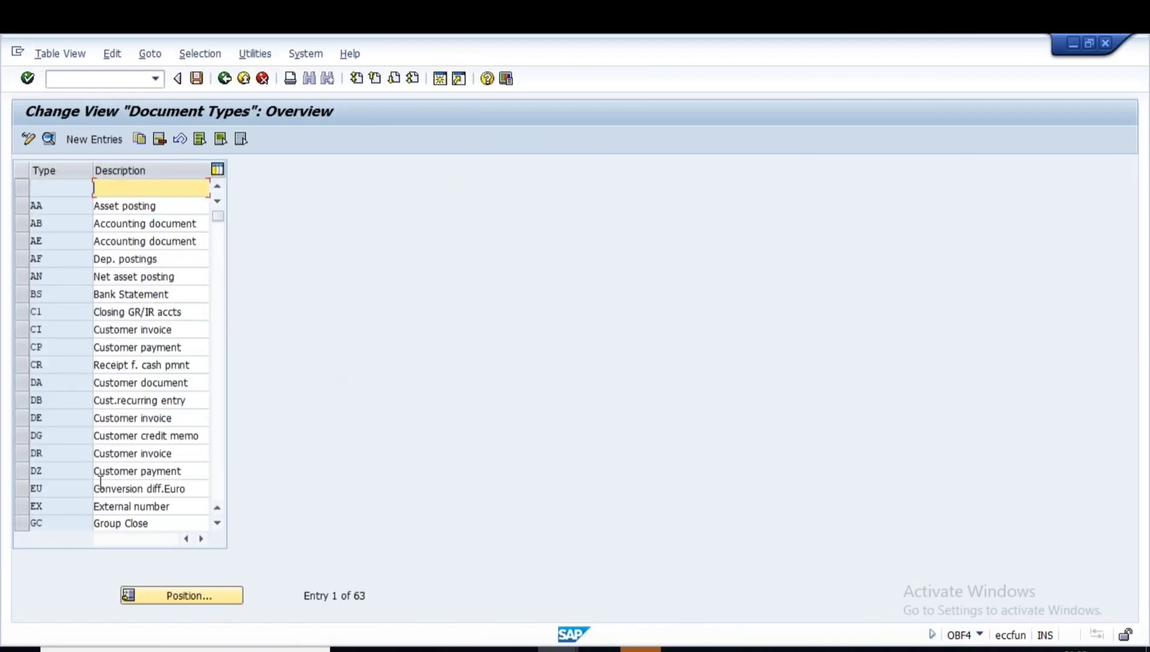
# - Select document type RE, Gross inv. receipt, in the document types overview
pyautogui.scroll(-4, 101, 483)
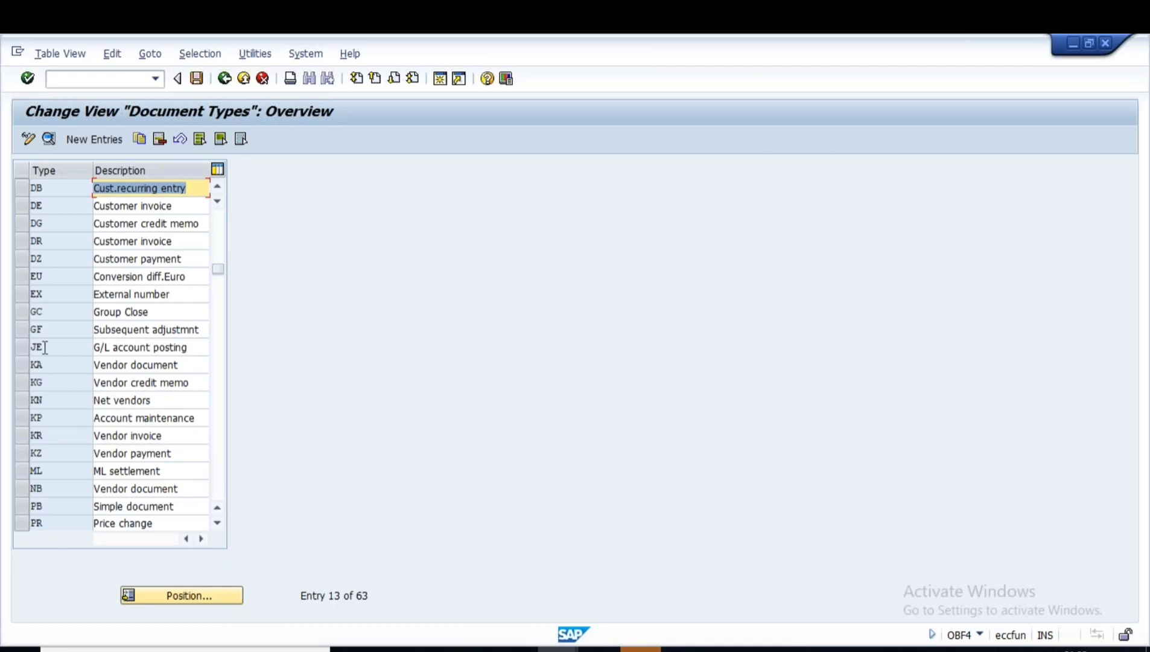
pyautogui.scroll(-2, 54, 468)
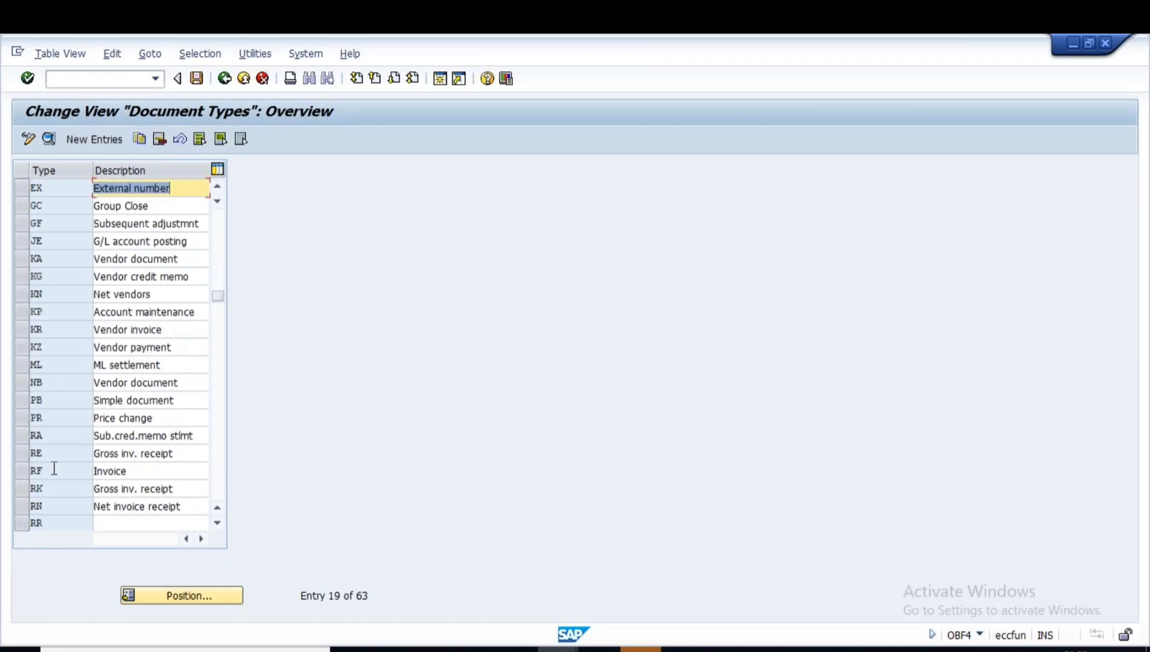
pyautogui.click(133, 452)
pyautogui.click(20, 453)
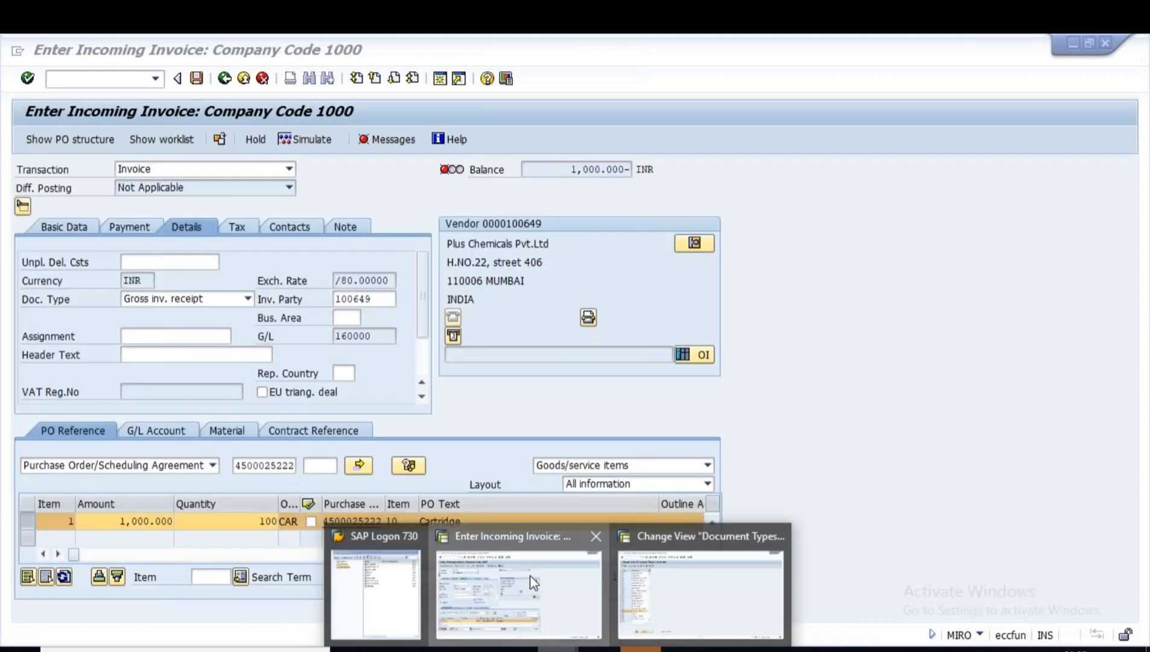
# - Compare with the document types offered in the incoming invoice, keeping Gross inv. receipt, and return to the document types overview
pyautogui.click(533, 582)
pyautogui.click(181, 298)
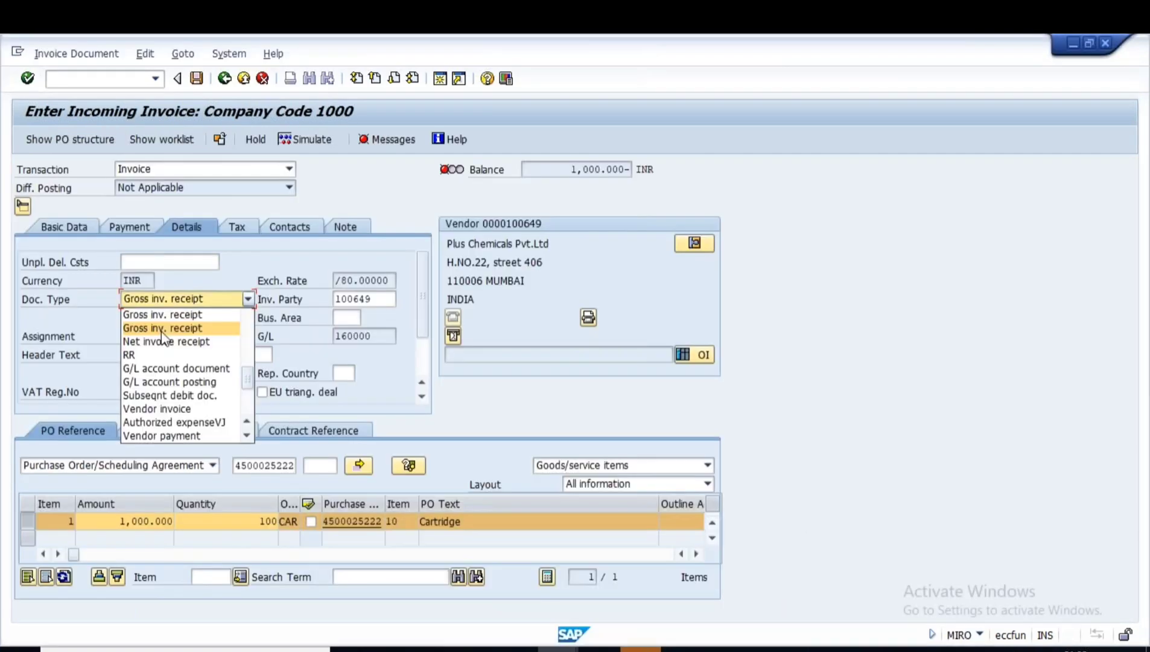
pyautogui.click(191, 380)
pyautogui.hotkey('alt', 'Tab')
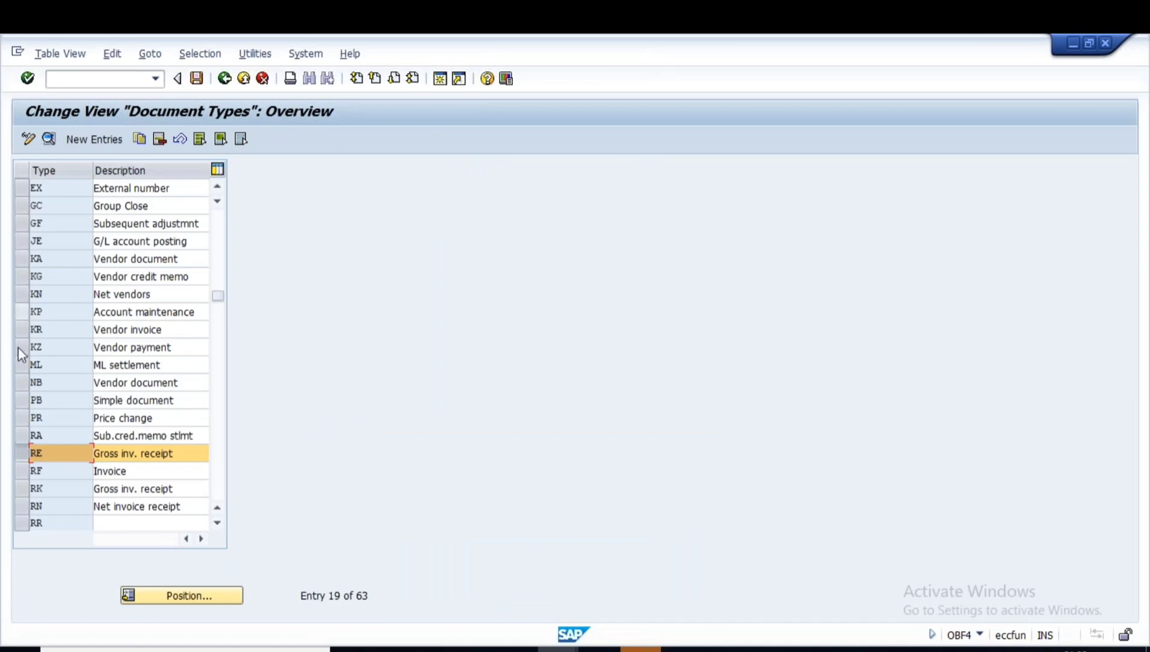
# - Examine the Net document type setting in the details of document type RE and return to the overview
pyautogui.click(49, 138)
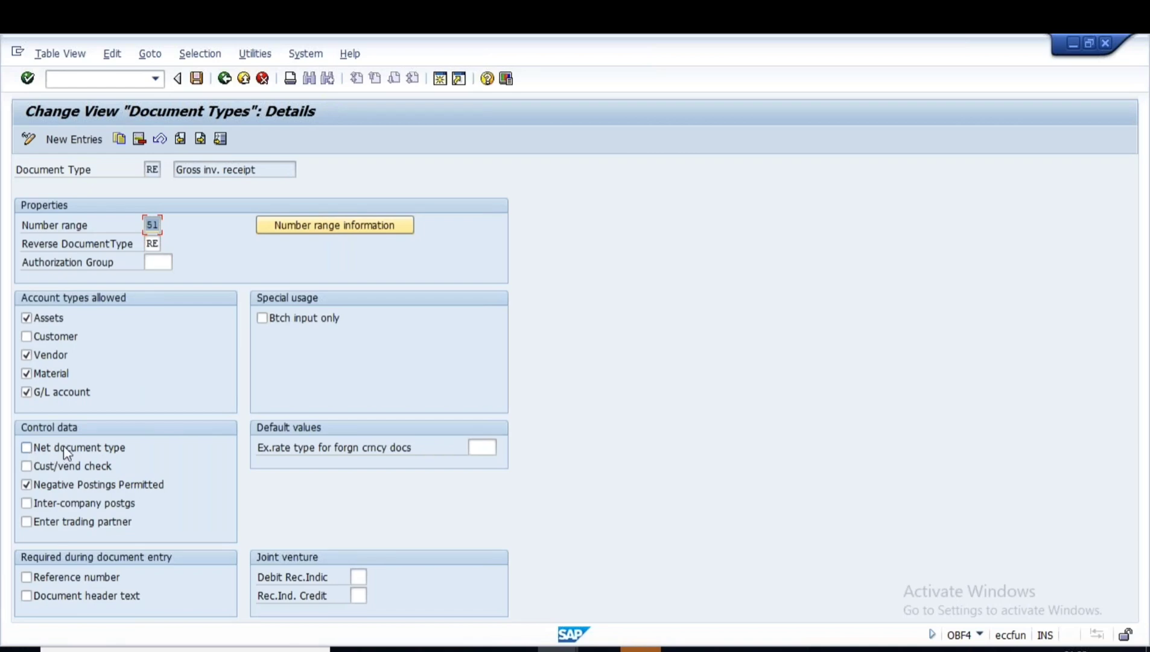
pyautogui.click(27, 448)
pyautogui.click(59, 449)
pyautogui.click(225, 78)
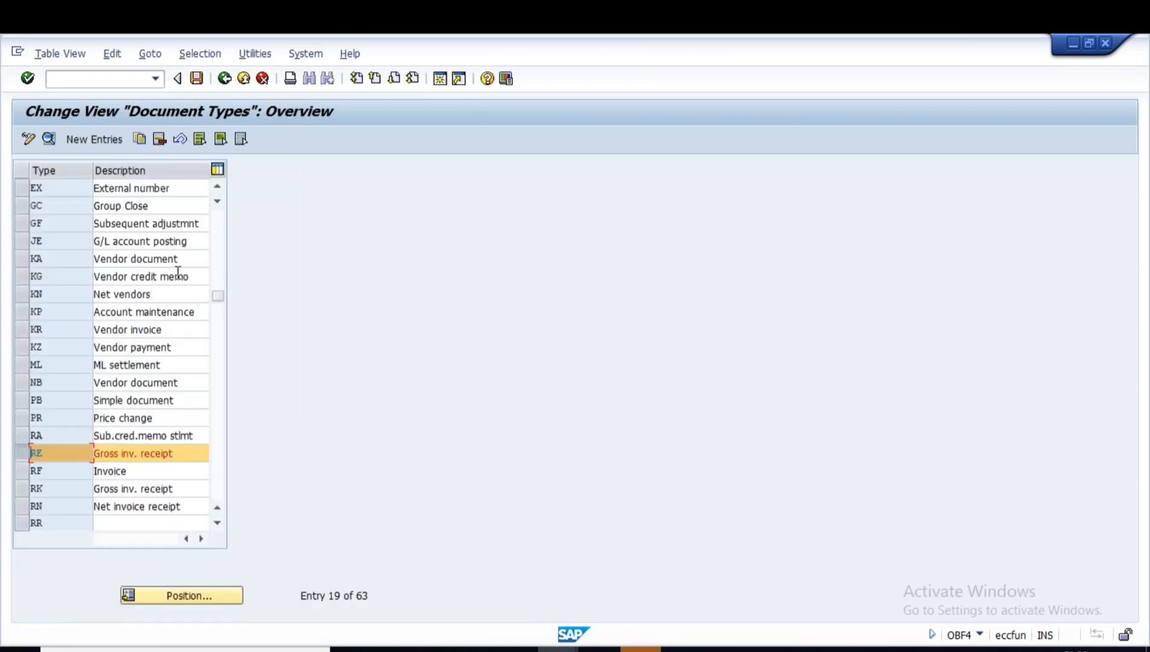
# - Switch to PowerPoint and view the Posting Gross/Net diagram on slide 10 and Invoices in Foreign Currency on slide 12
pyautogui.hotkey('alt', 'Tab')
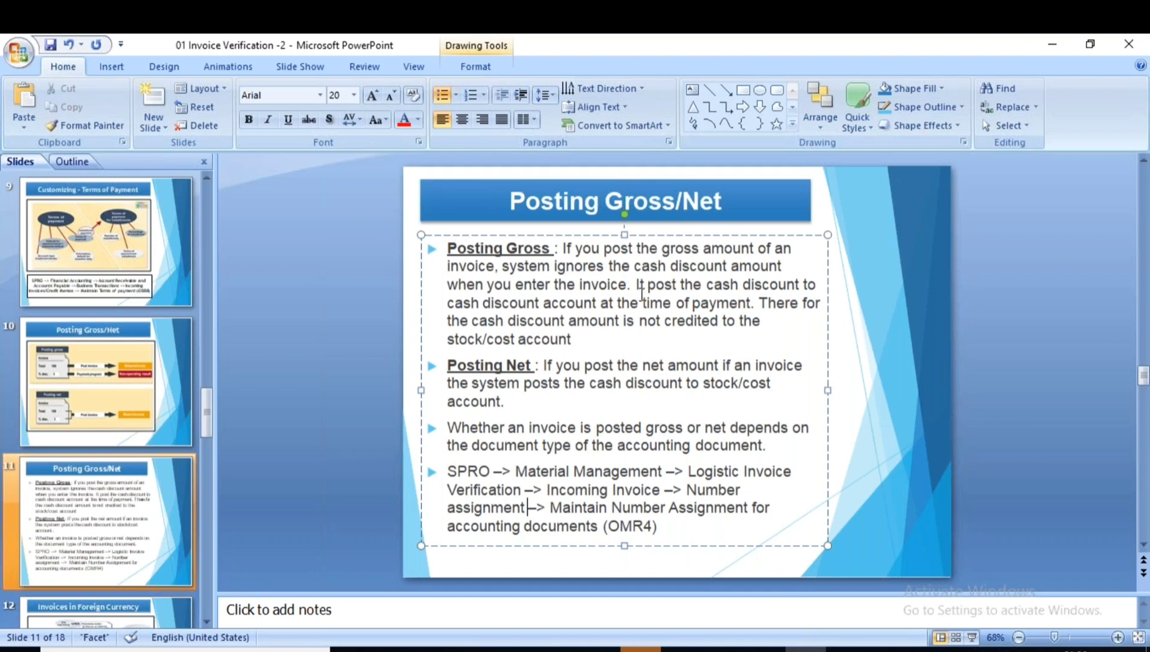
pyautogui.click(114, 388)
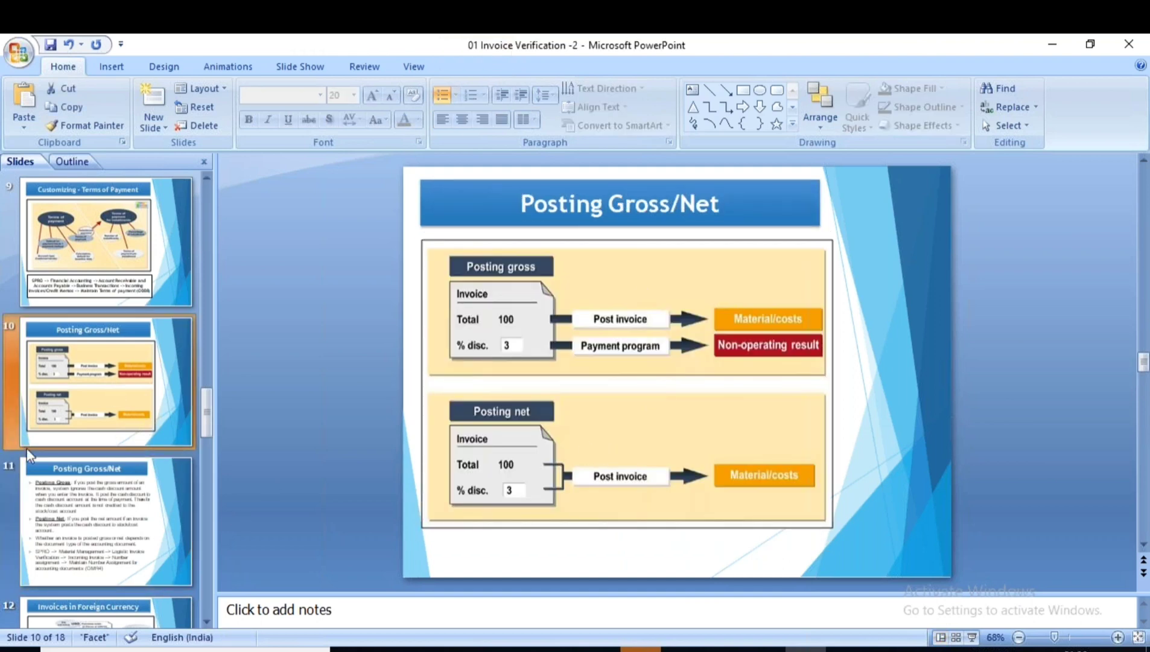
pyautogui.scroll(-4, 42, 491)
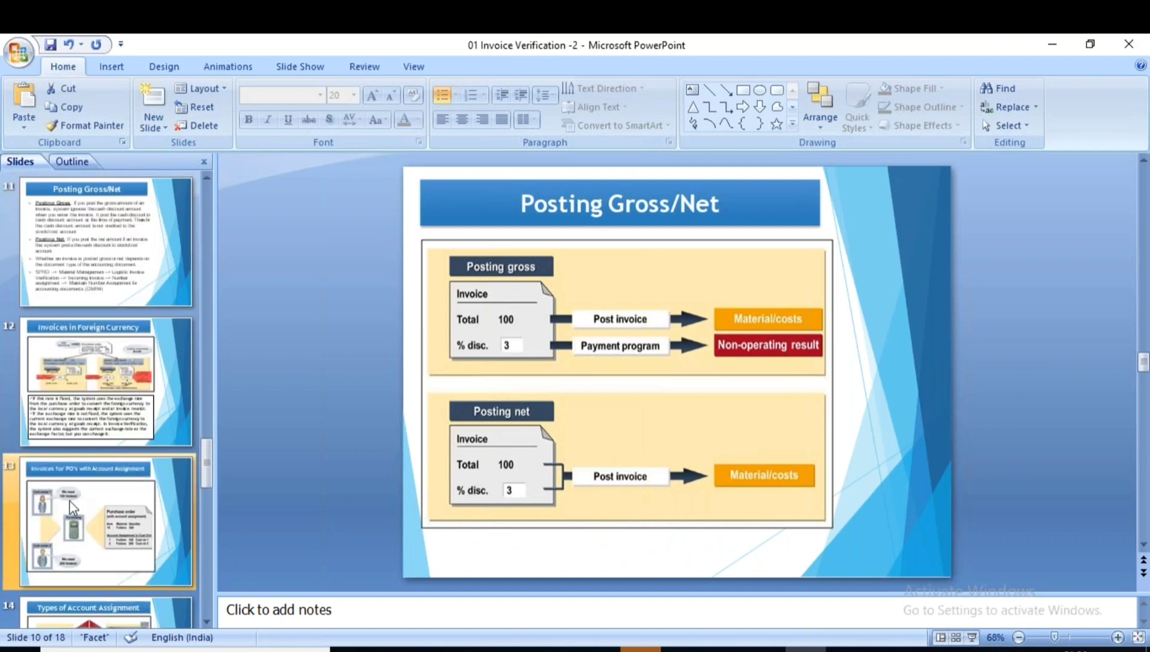
pyautogui.click(57, 369)
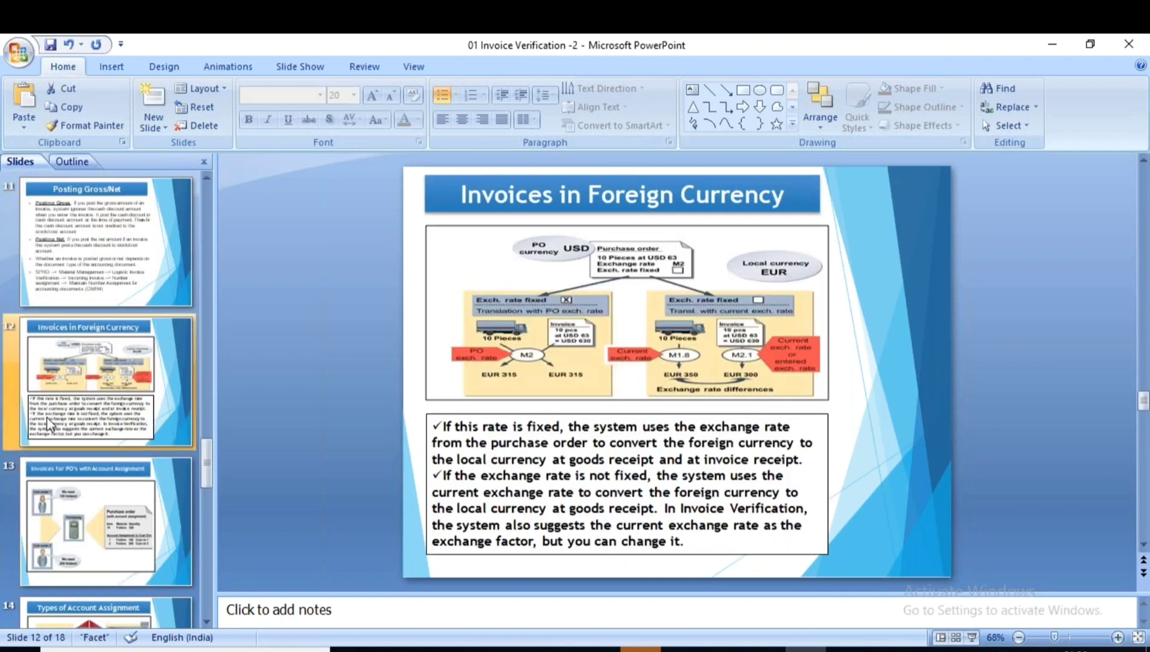
# - Switch to Notepad, clear the existing note and write "Vendor ="
pyautogui.click(806, 650)
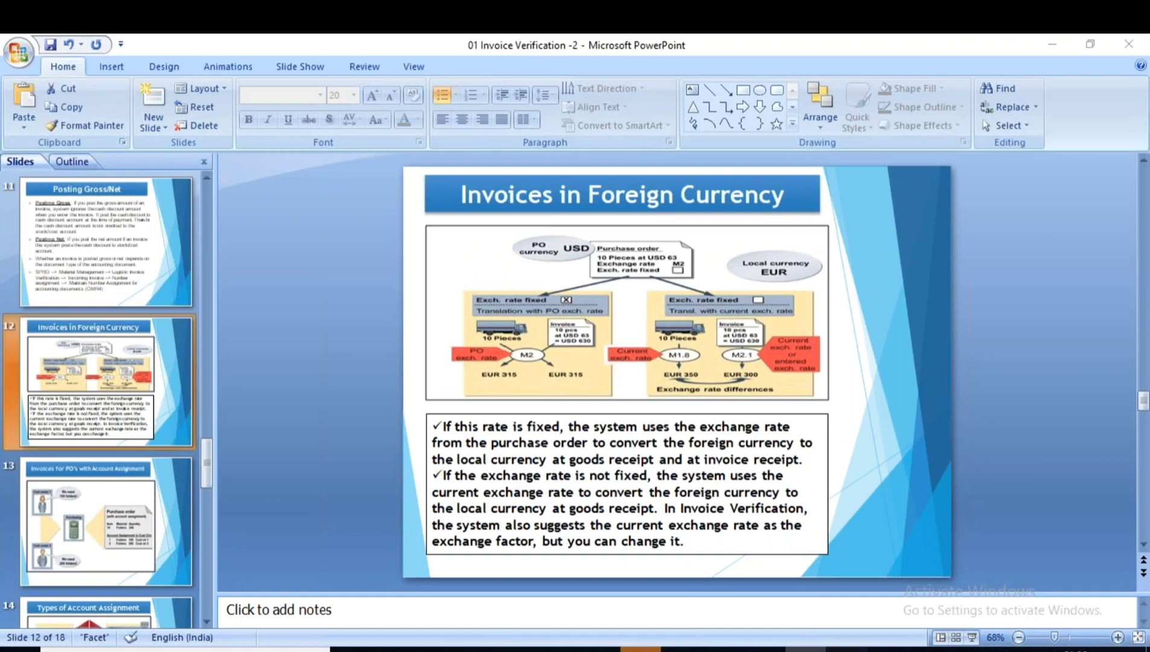
pyautogui.moveTo(612, 416); pyautogui.dragTo(64, 190)
pyautogui.press('BackSpace')
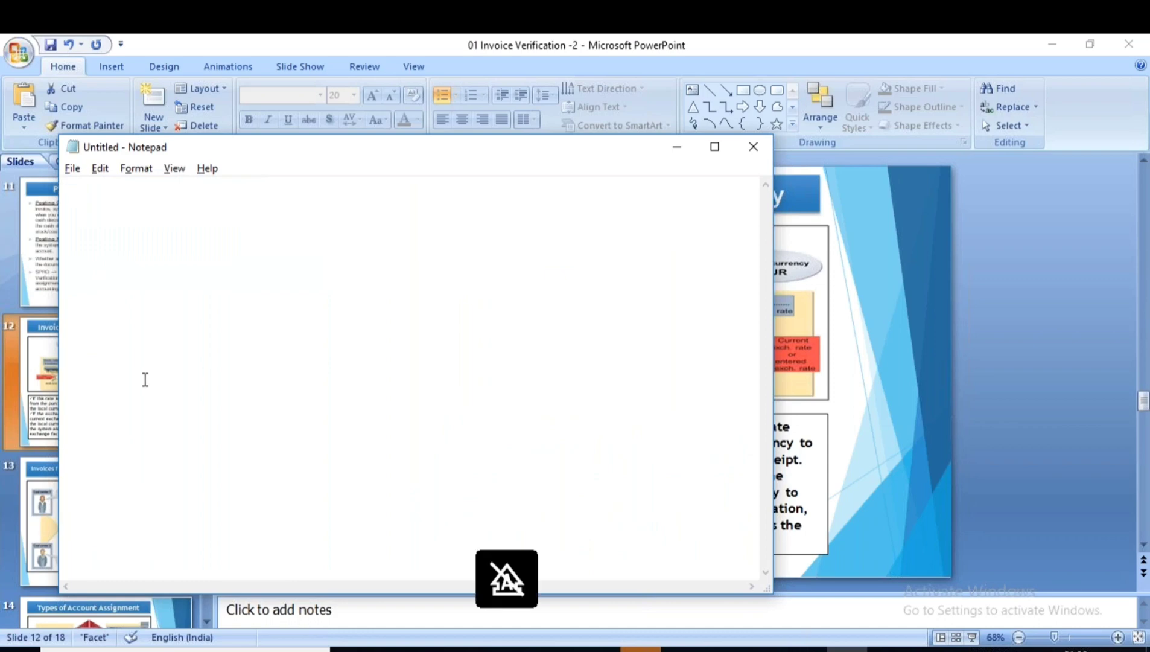
pyautogui.write('Vendor ')
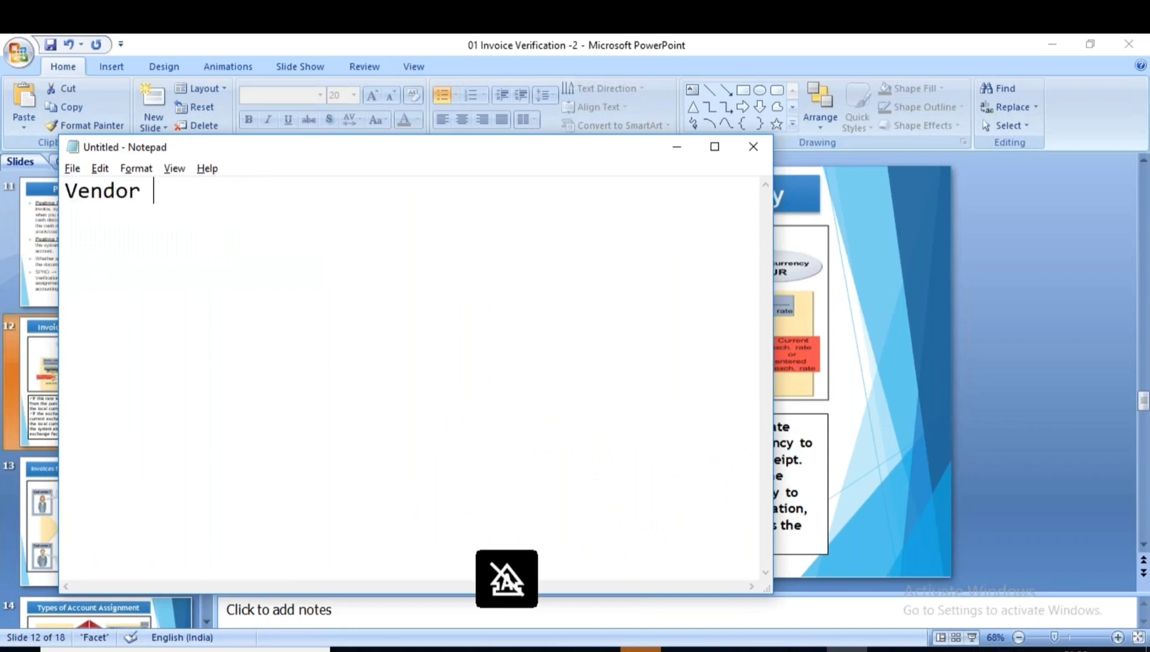
pyautogui.write('= ')
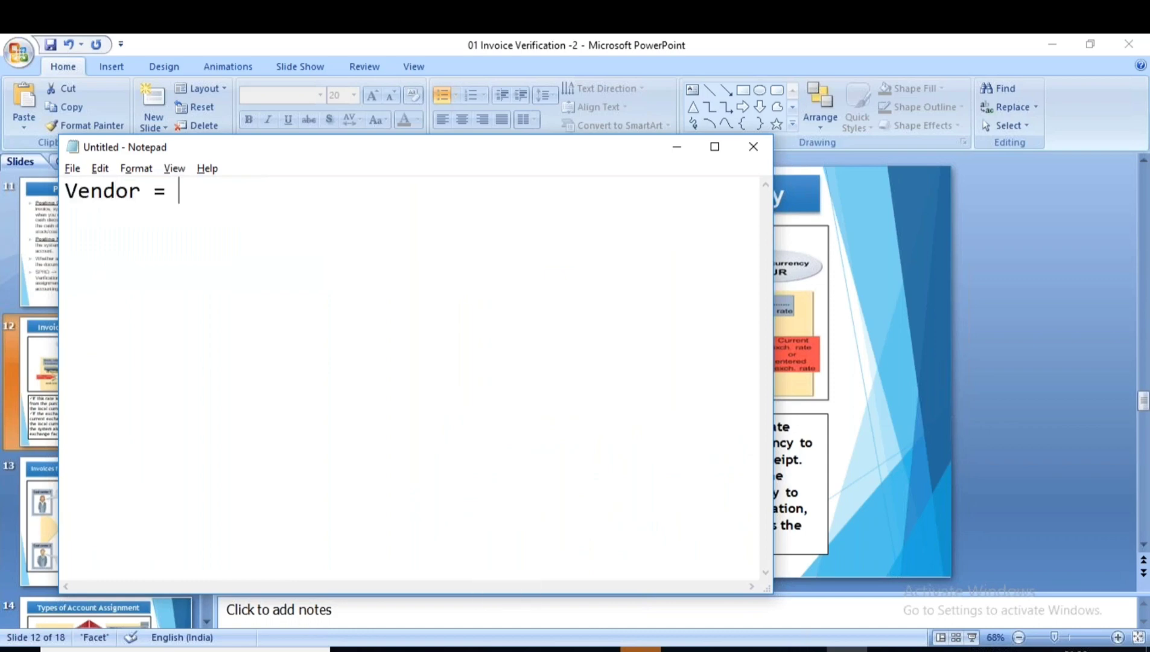
pyautogui.write('cu')
pyautogui.press('BackSpace')
pyautogui.press('BackSpace')
pyautogui.press('BackSpace')
# - Insert the heading "Local Currency" above the Vendor line, with one blank line between them
pyautogui.press('Left')
pyautogui.press('Left')
pyautogui.press('Left')
pyautogui.press('Left')
pyautogui.press('Left')
pyautogui.press('Left')
pyautogui.press('Left')
pyautogui.press('Left')
pyautogui.press('Return')
pyautogui.press('Return')
pyautogui.press('Up')
pyautogui.press('Up')
pyautogui.press('capslock')
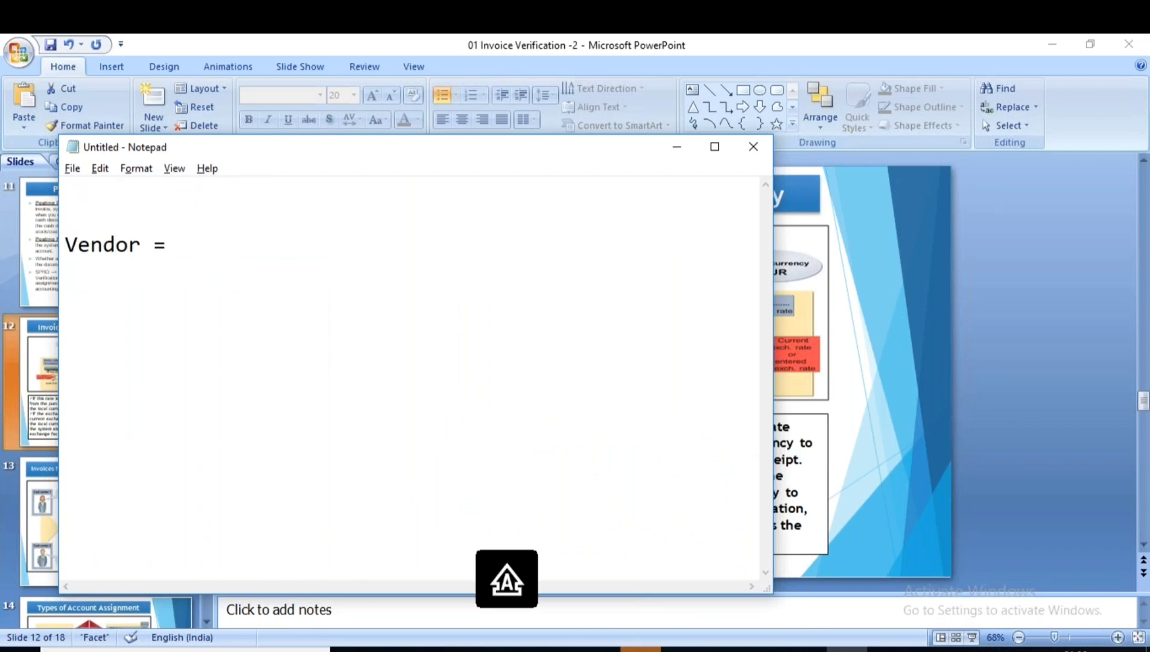
pyautogui.write('L')
pyautogui.press('capslock')
pyautogui.write('ocal')
pyautogui.press('capslock')
pyautogui.write('C')
pyautogui.press('capslock')
pyautogui.write('urre')
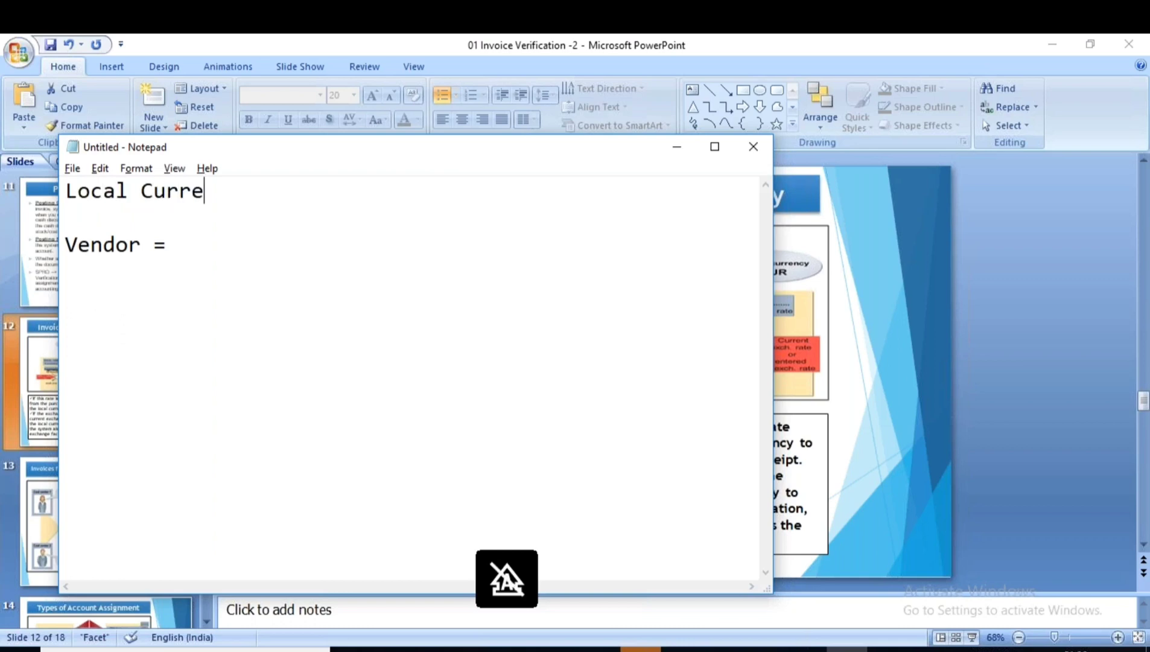
pyautogui.write('ncy')
pyautogui.press('Return')
pyautogui.press('Return')
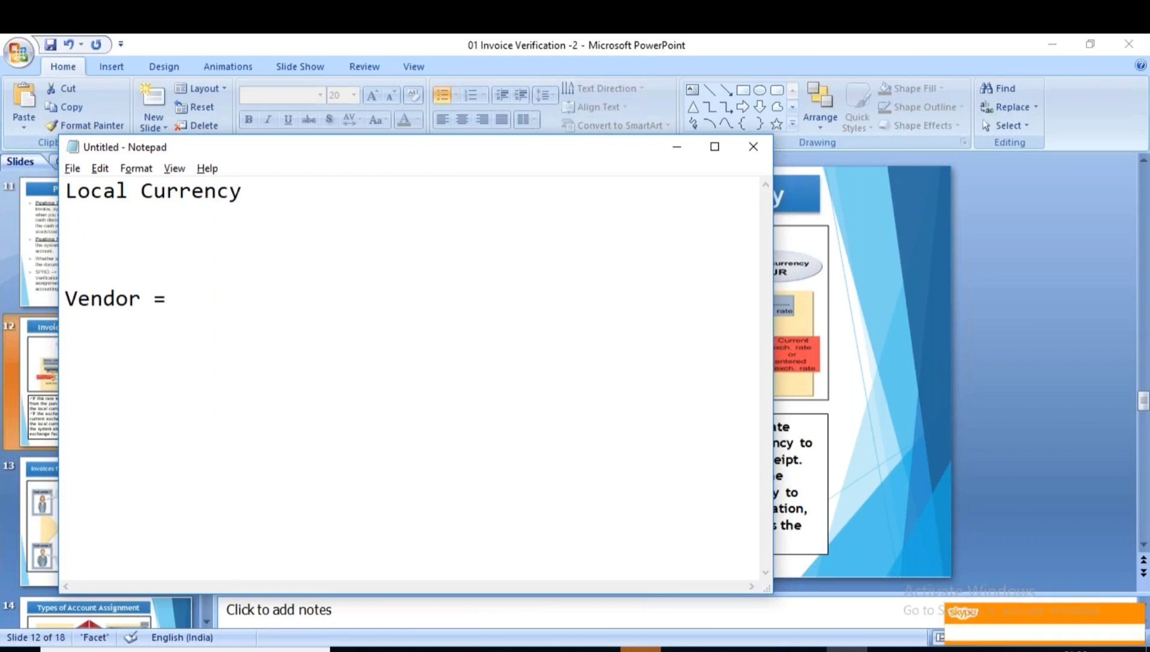
pyautogui.press('Delete')
pyautogui.press('Delete')
# - Complete the Vendor line with "own currency => exchange rate"
pyautogui.press('Right')
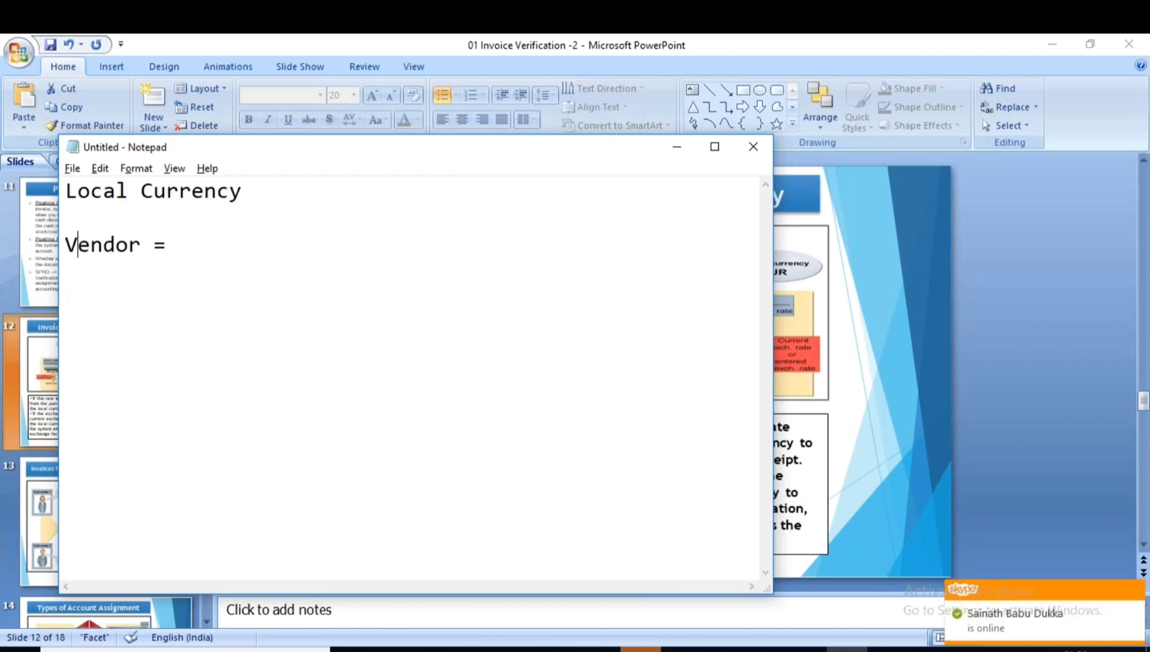
pyautogui.press('Right')
pyautogui.press('Right')
pyautogui.press('Right')
pyautogui.press('Right')
pyautogui.press('Right')
pyautogui.press('Right')
pyautogui.press('Right')
pyautogui.press('Right')
pyautogui.write('own currenvy')
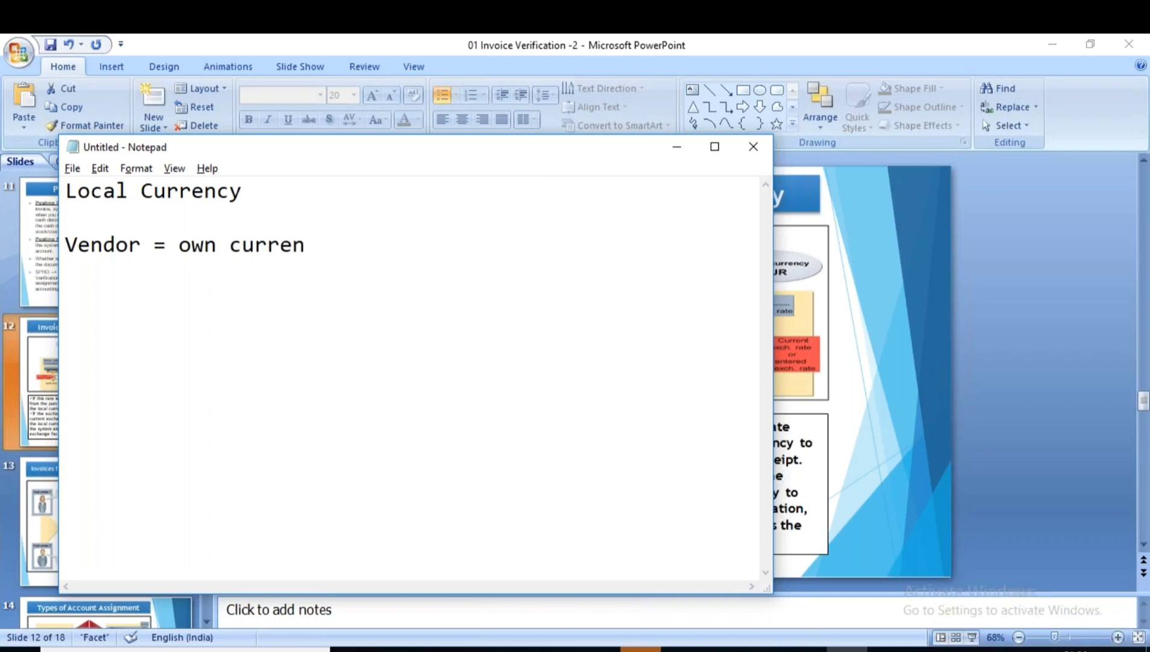
pyautogui.press('BackSpace')
pyautogui.press('BackSpace')
pyautogui.write('cy => exchan')
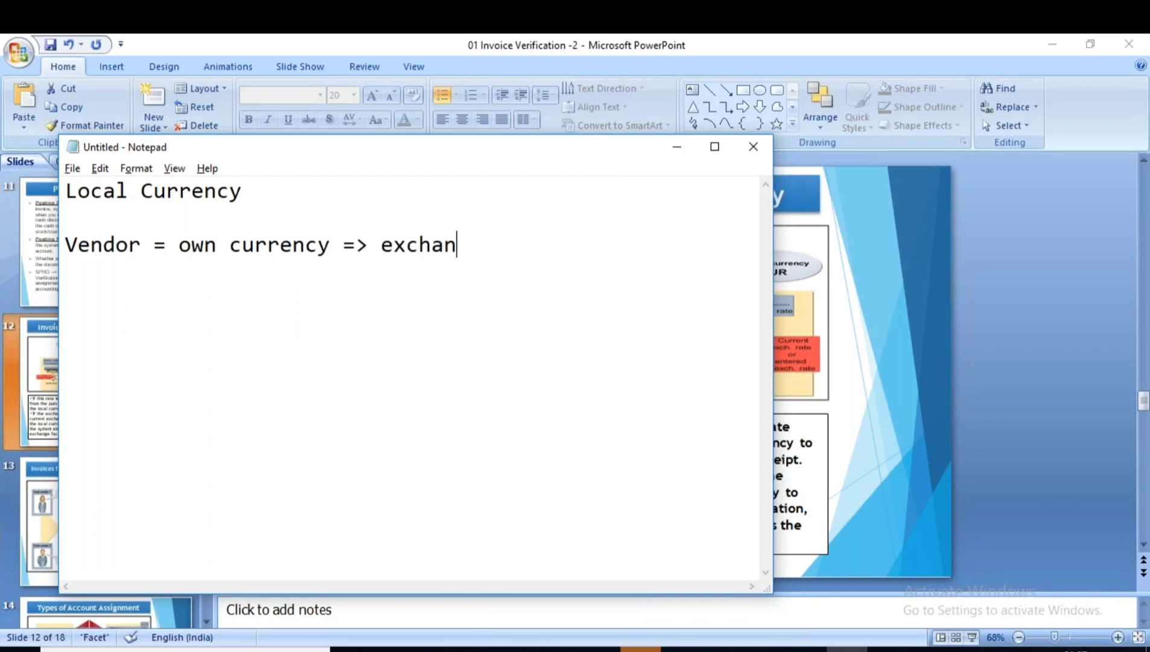
pyautogui.write('ge rate')
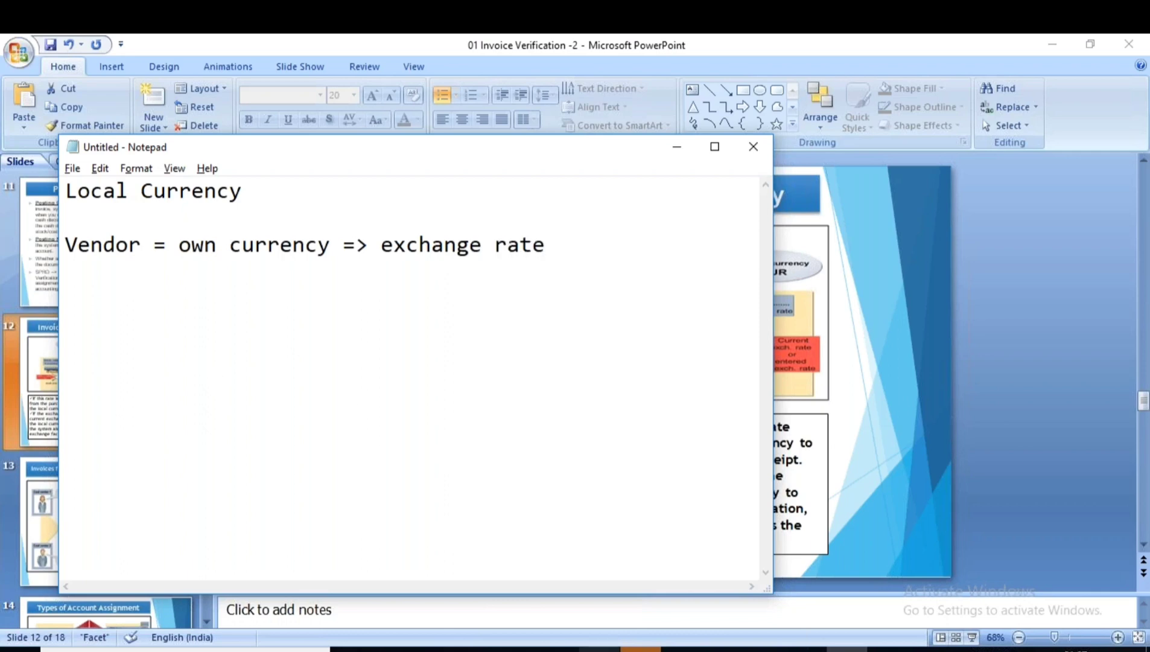
# - Switch to the SAP incoming invoice, leave it without posting and start transaction ME21N
pyautogui.click(603, 649)
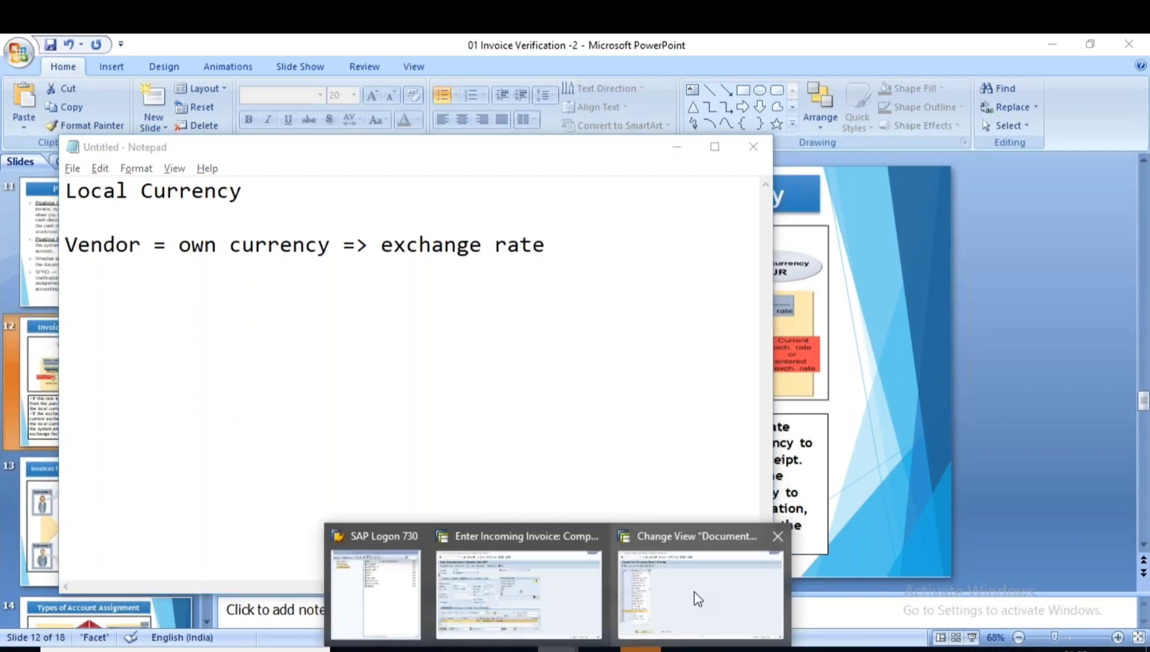
pyautogui.click(516, 572)
pyautogui.press('Return')
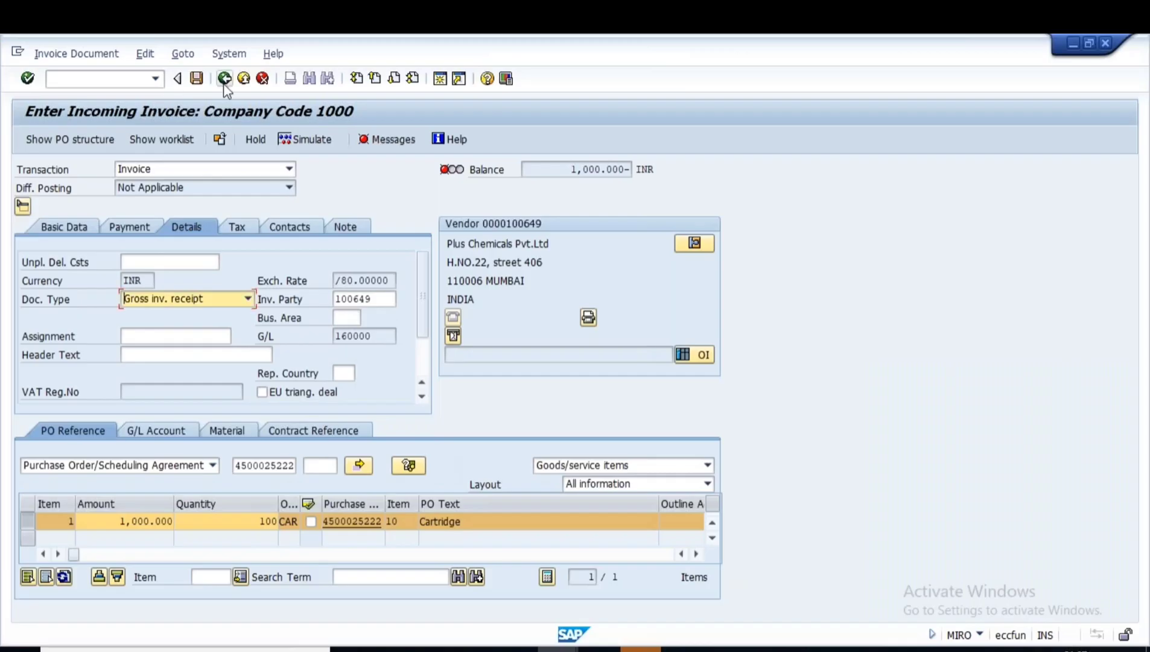
pyautogui.click(225, 78)
pyautogui.click(302, 343)
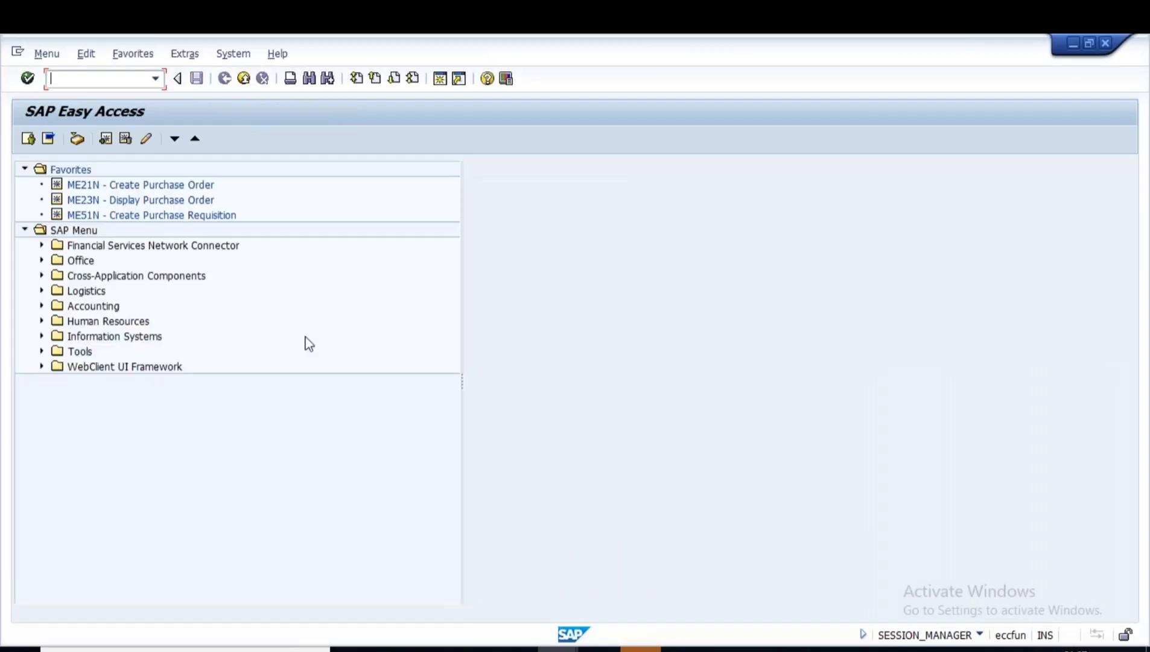
pyautogui.write('me21n')
pyautogui.press('Return')
# - Enter Motor constructions Ltd. as the vendor of the new standard purchase order
pyautogui.click(408, 169)
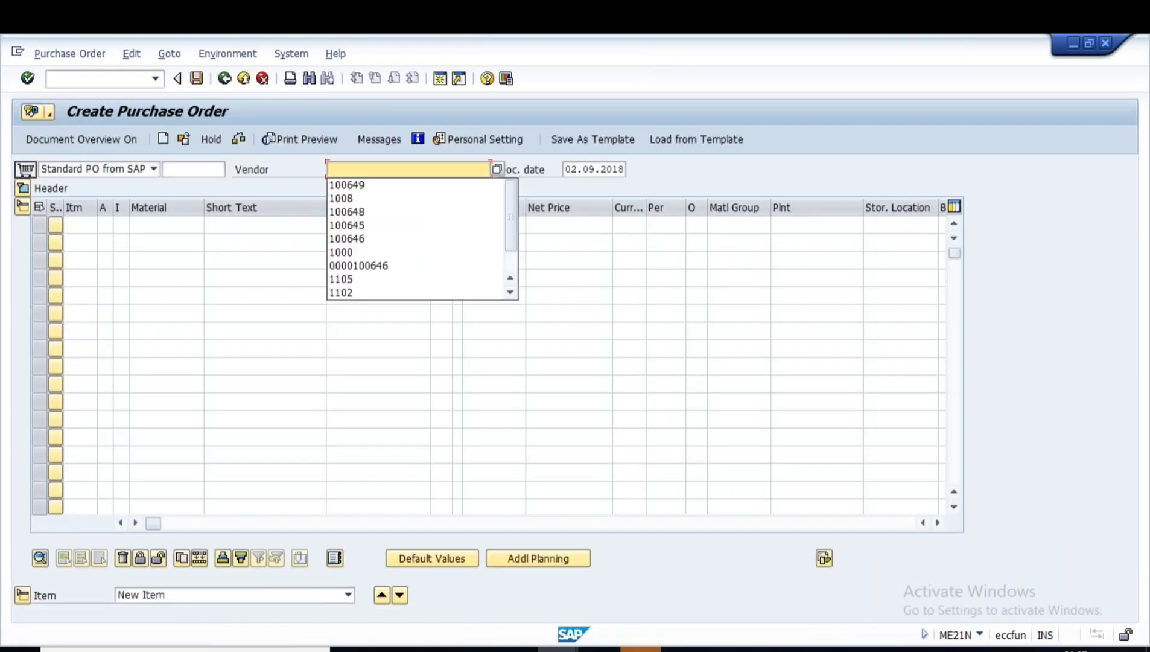
pyautogui.click(375, 198)
pyautogui.press('Return')
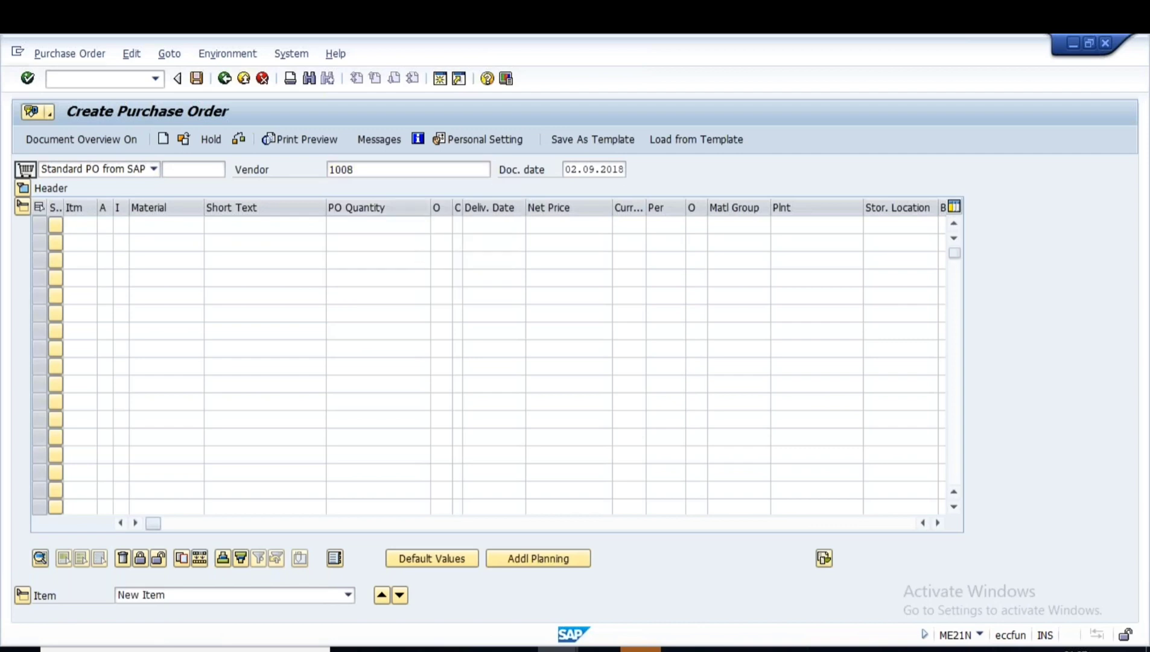
# - Assign purchasing organization 1000, purchasing group 100 and company code 1000 to the new purchase order
pyautogui.write('1000')
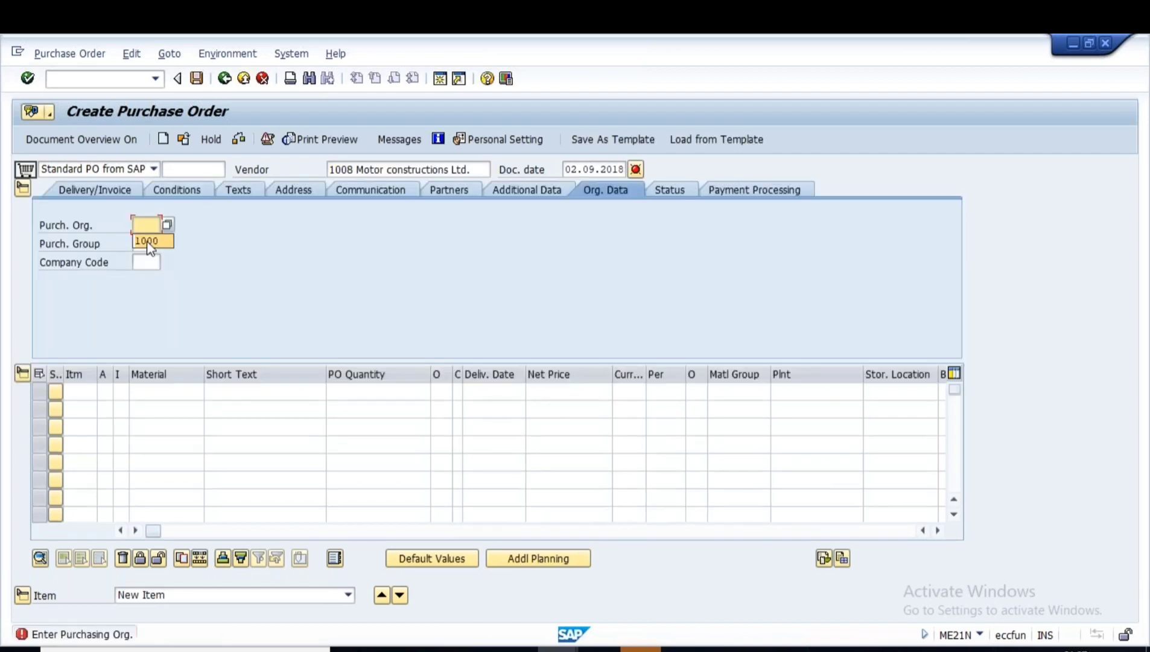
pyautogui.press('Tab')
pyautogui.write('100')
pyautogui.click(145, 262)
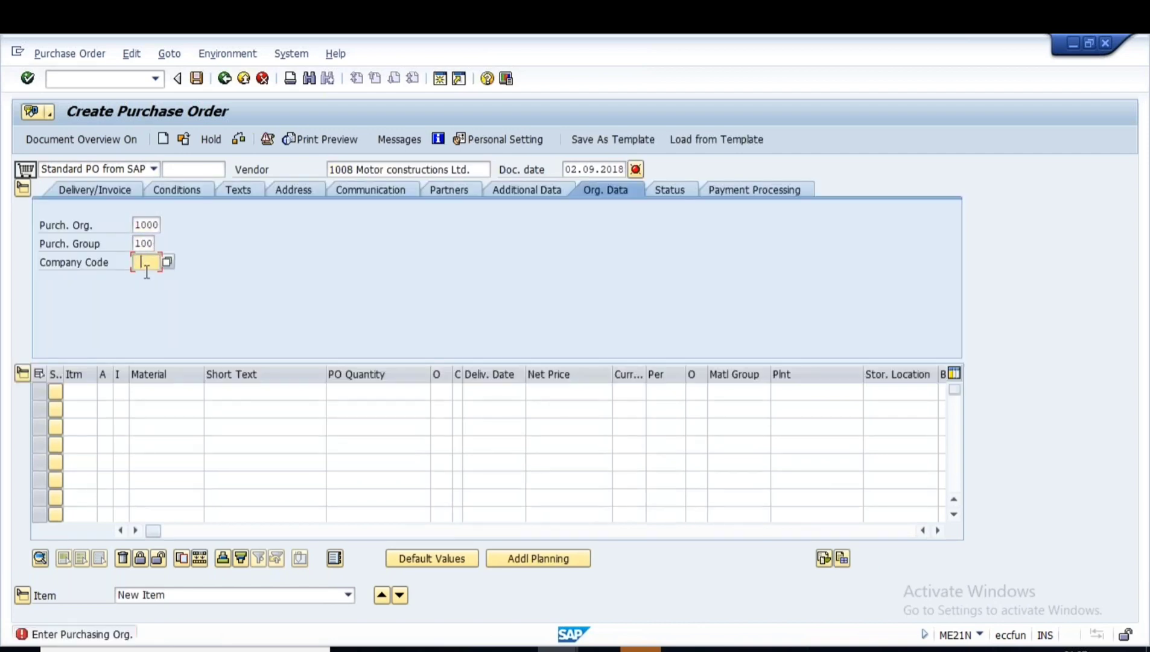
pyautogui.write('1000')
pyautogui.press('Return')
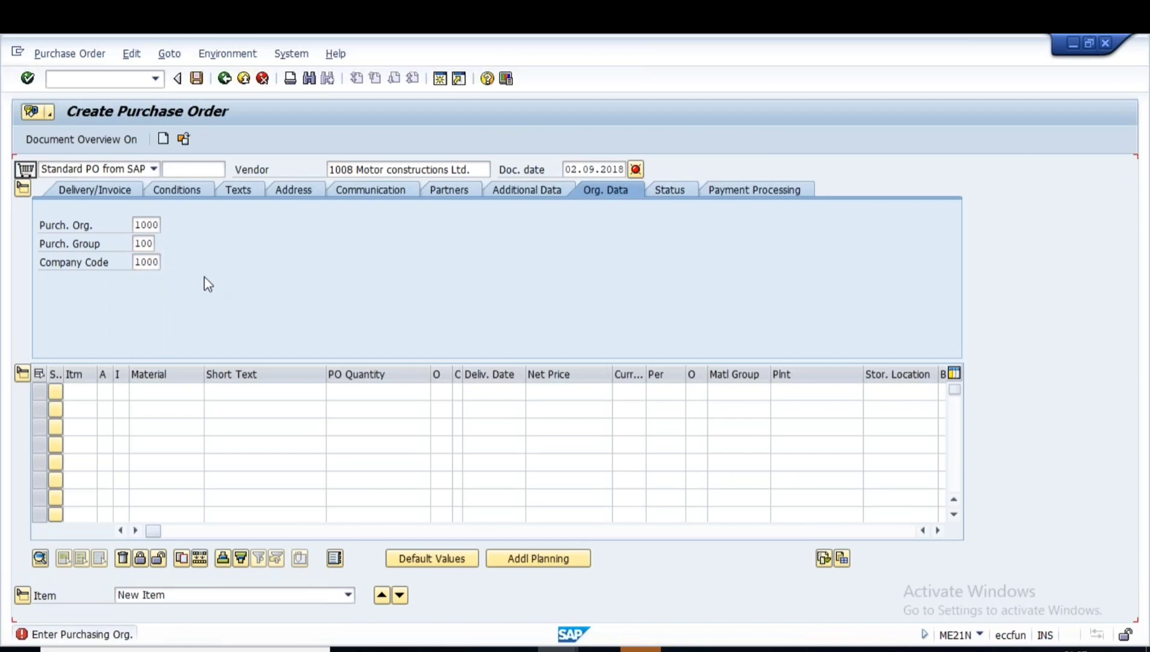
# - Display the order header's Delivery/Invoice data, look up British Pound in the list of currency keys and close the list
pyautogui.click(102, 191)
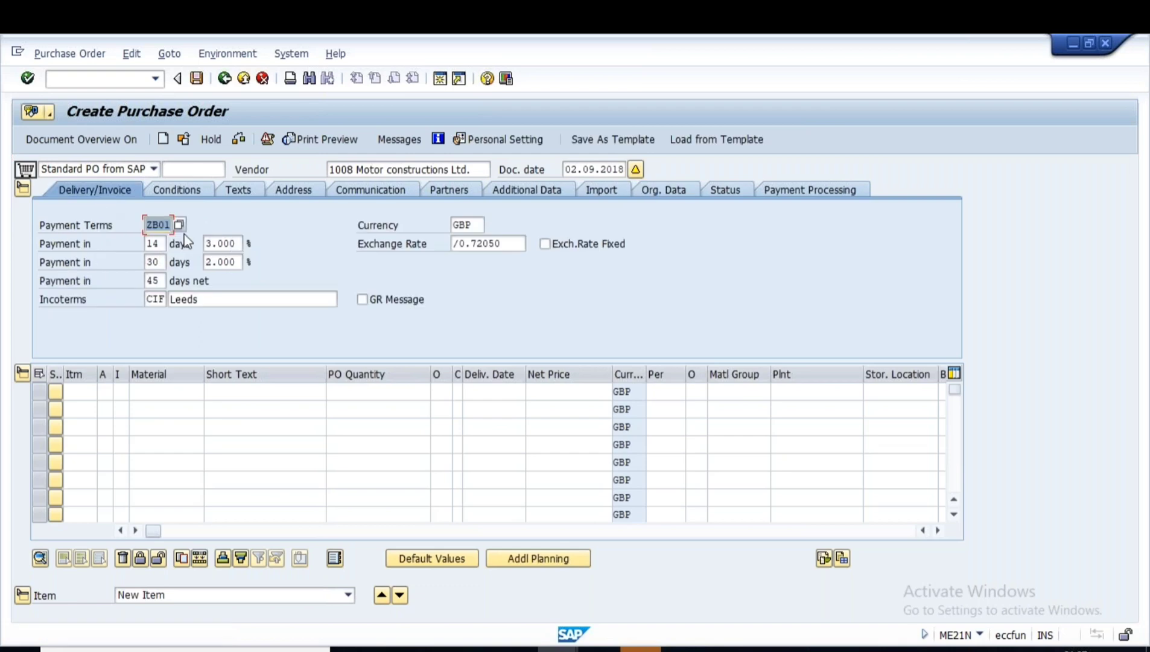
pyautogui.click(468, 224)
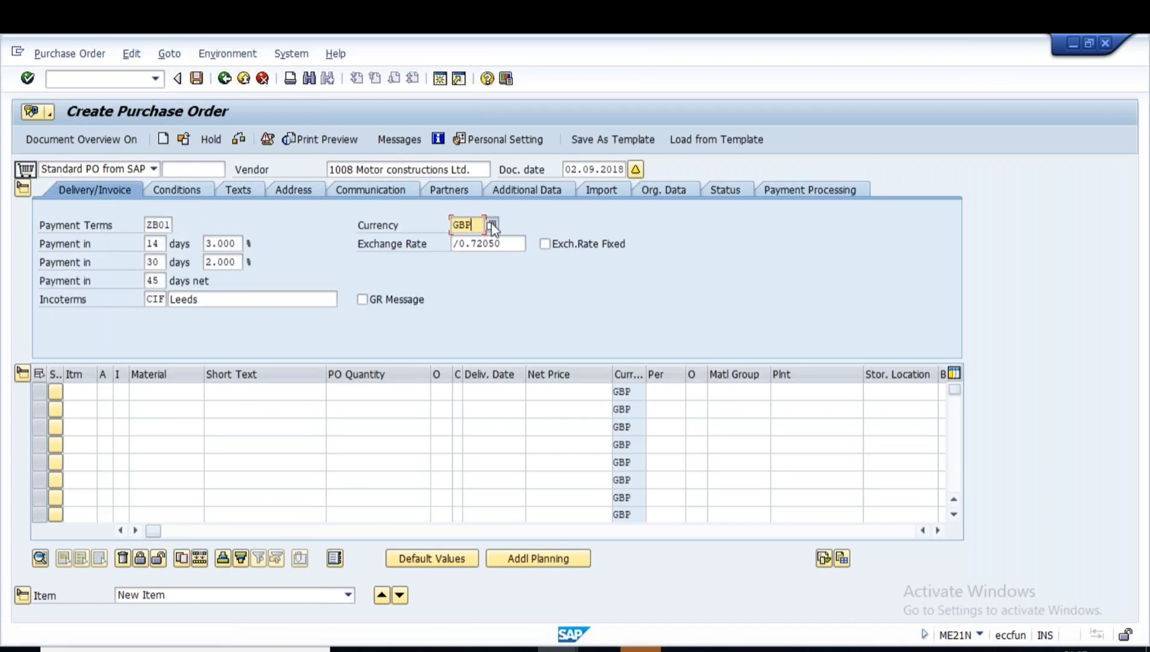
pyautogui.press('F4')
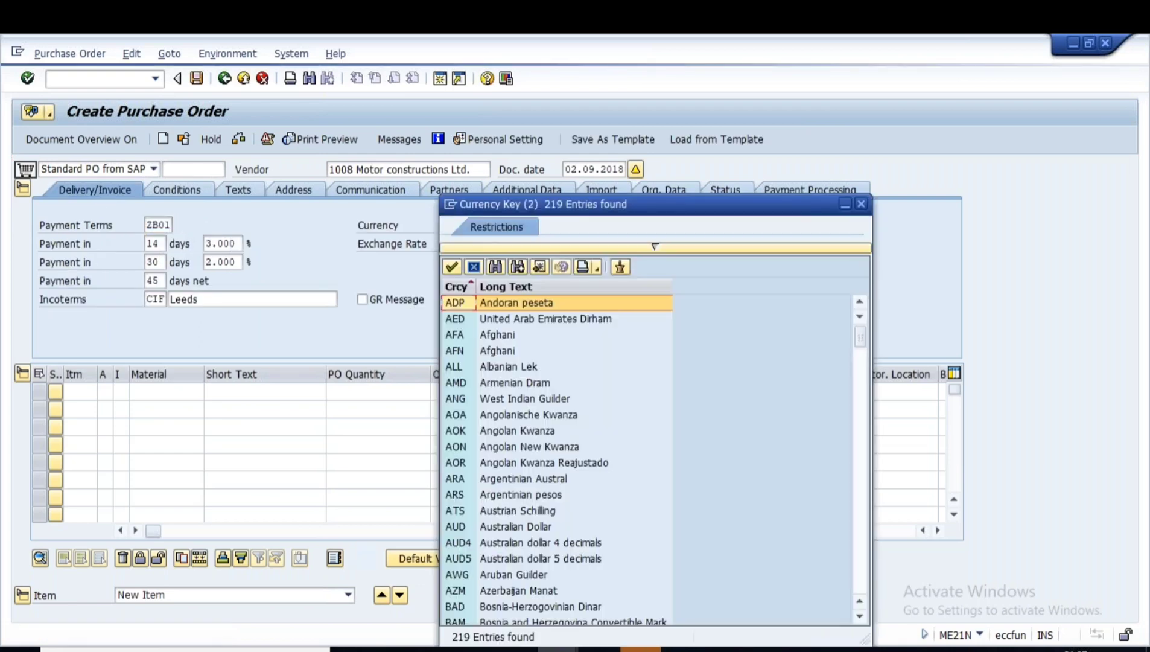
pyautogui.scroll(-2, 566, 526)
pyautogui.scroll(-11, 566, 527)
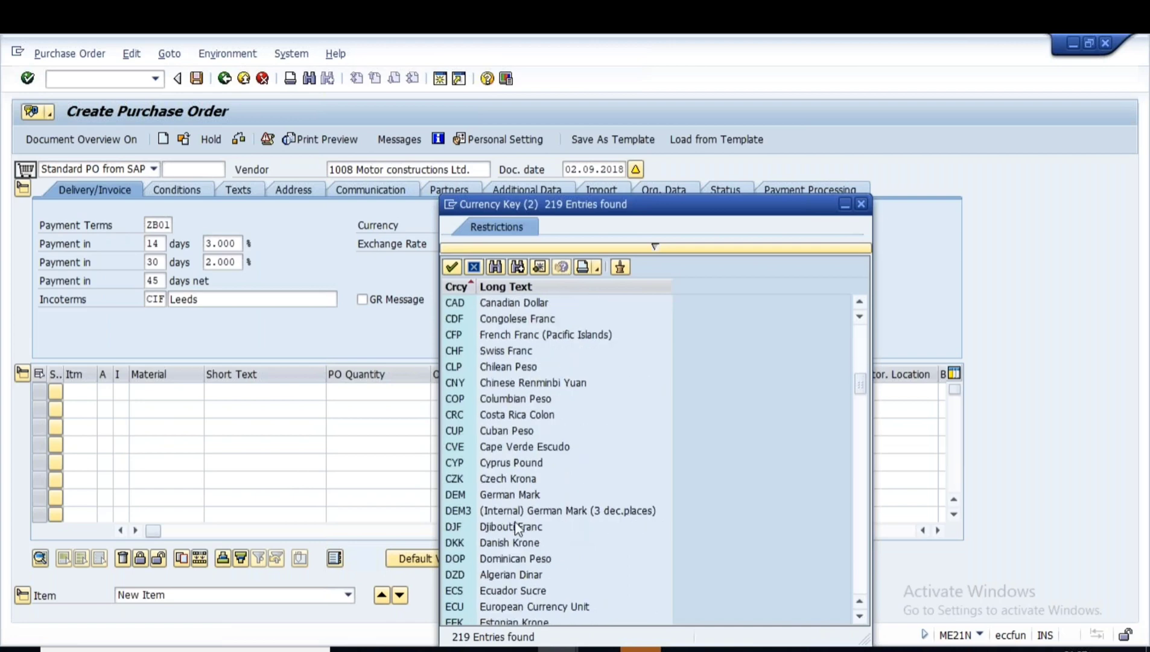
pyautogui.scroll(-3, 501, 534)
pyautogui.scroll(4, 500, 534)
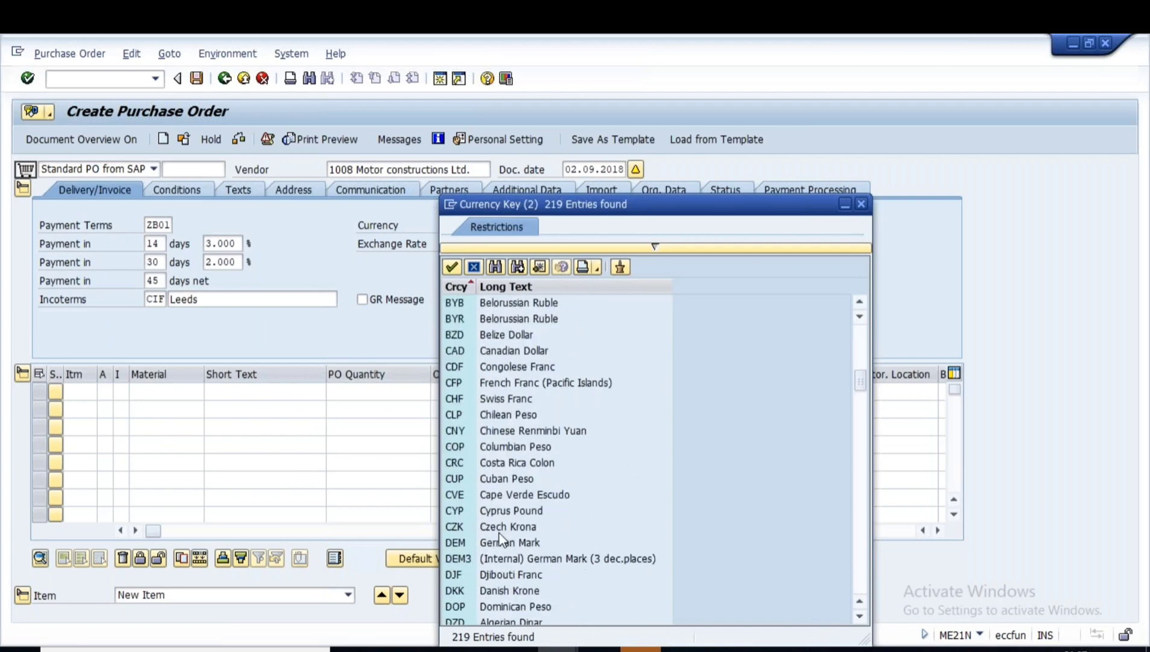
pyautogui.scroll(-7, 500, 534)
pyautogui.click(511, 511)
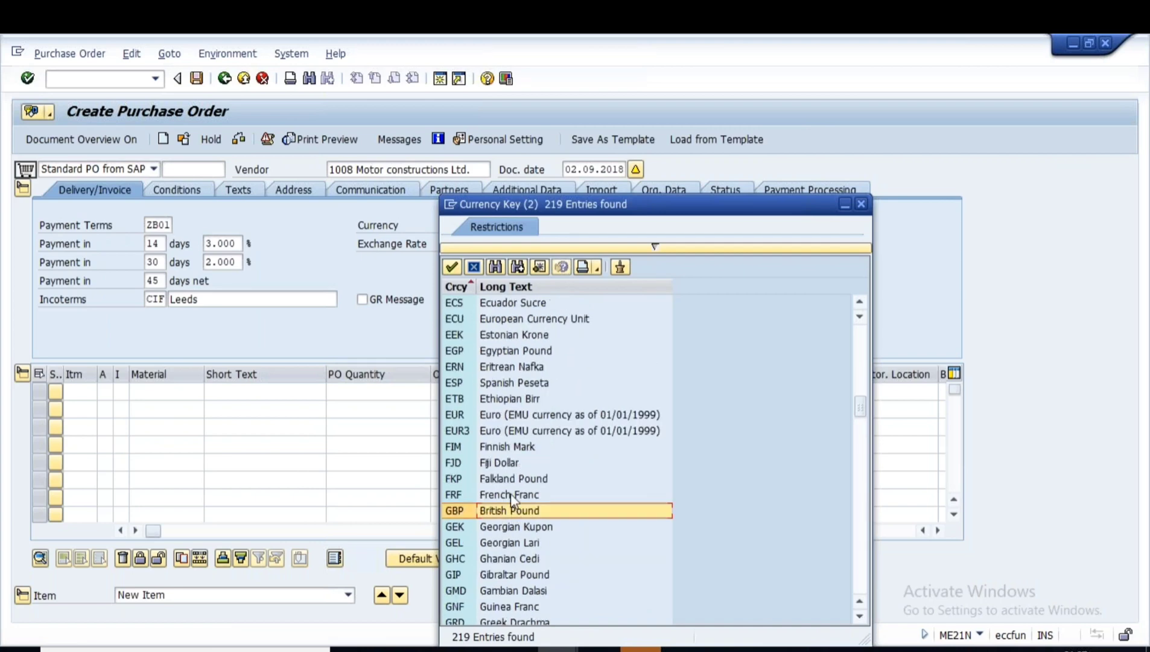
pyautogui.click(861, 204)
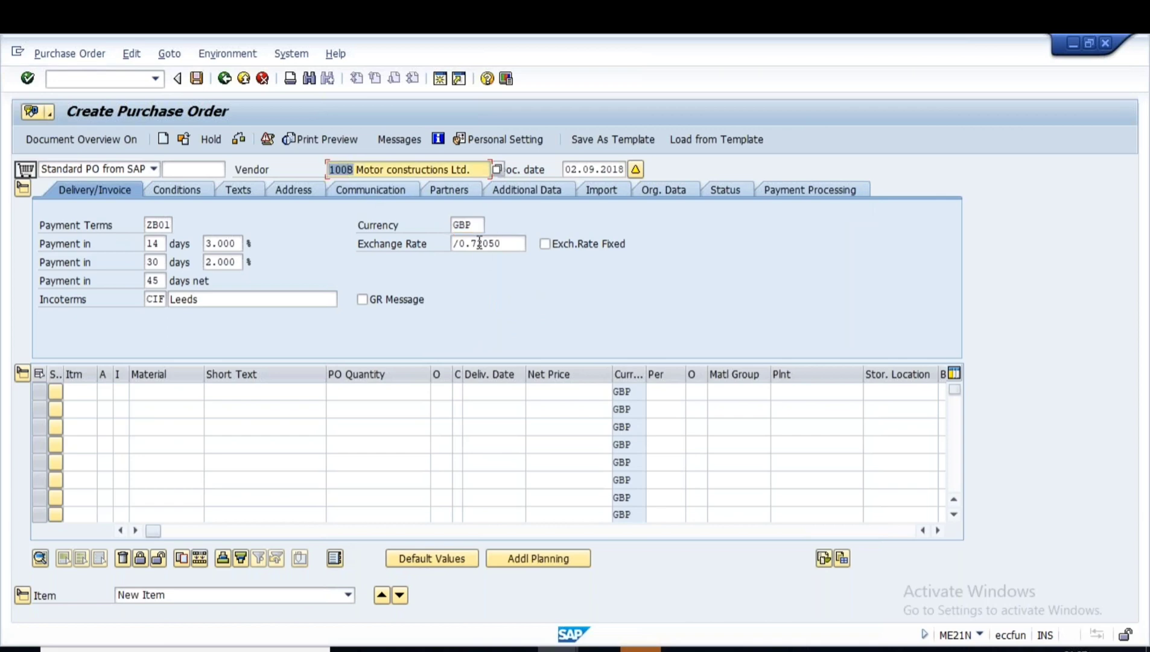
pyautogui.click(475, 224)
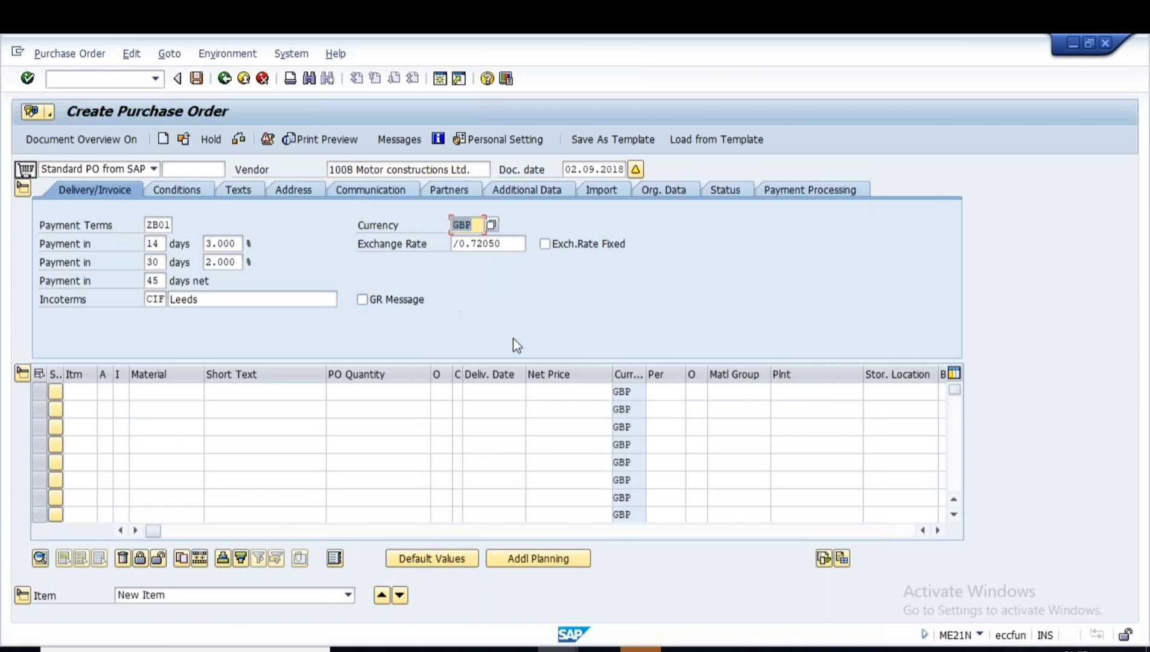
pyautogui.hotkey('alt', 'Tab')
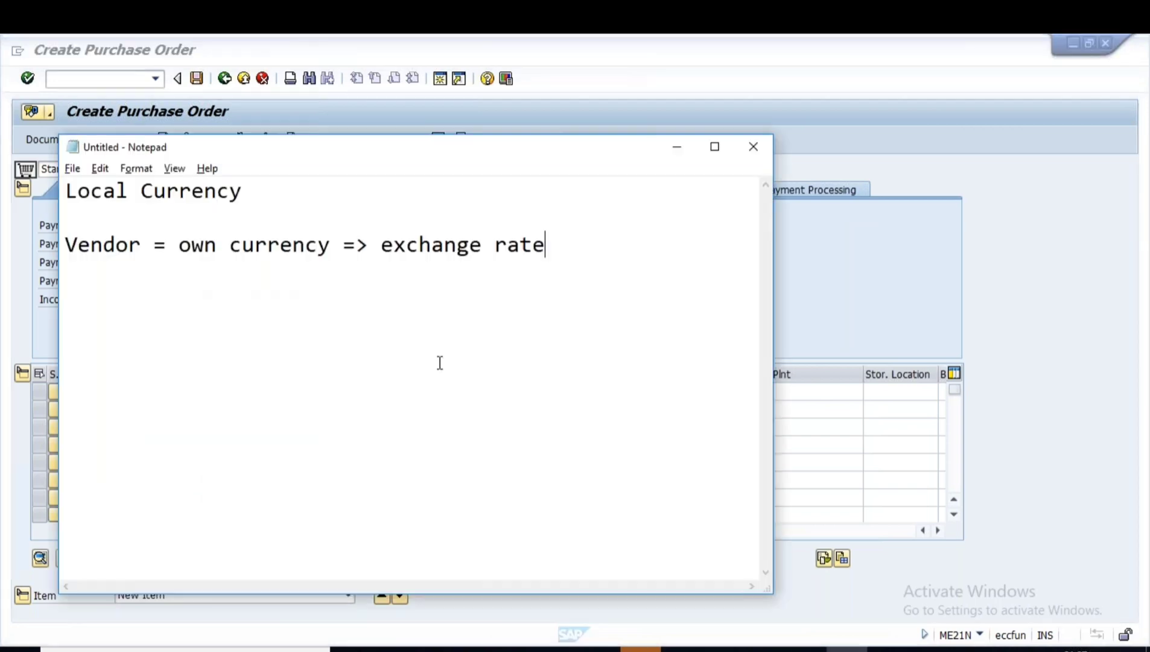
pyautogui.hotkey('alt', 'Tab')
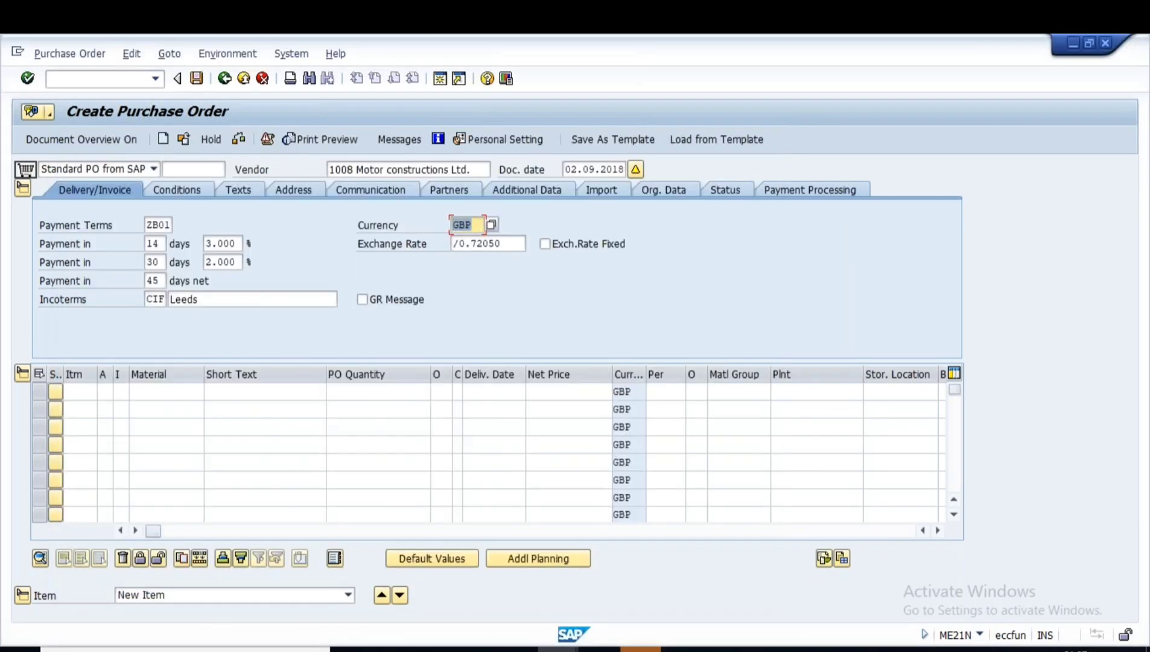
# - Switch to the SAP session showing the document types and start transaction XK03 for vendor Motor constructions Ltd
pyautogui.click(557, 650)
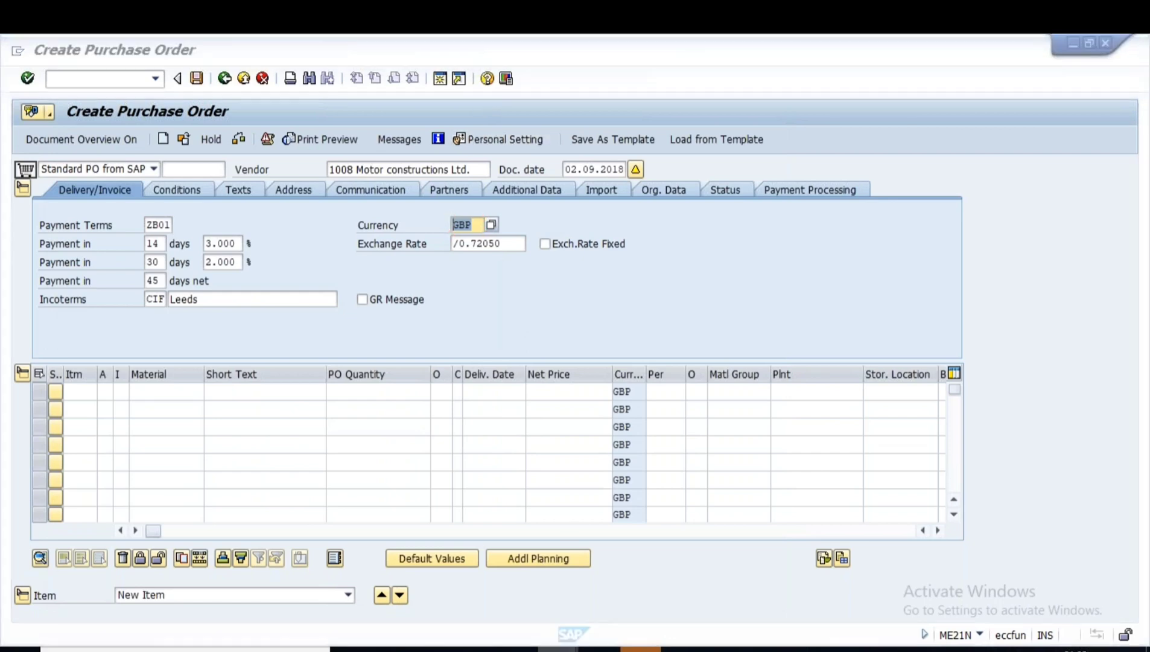
pyautogui.write('/')
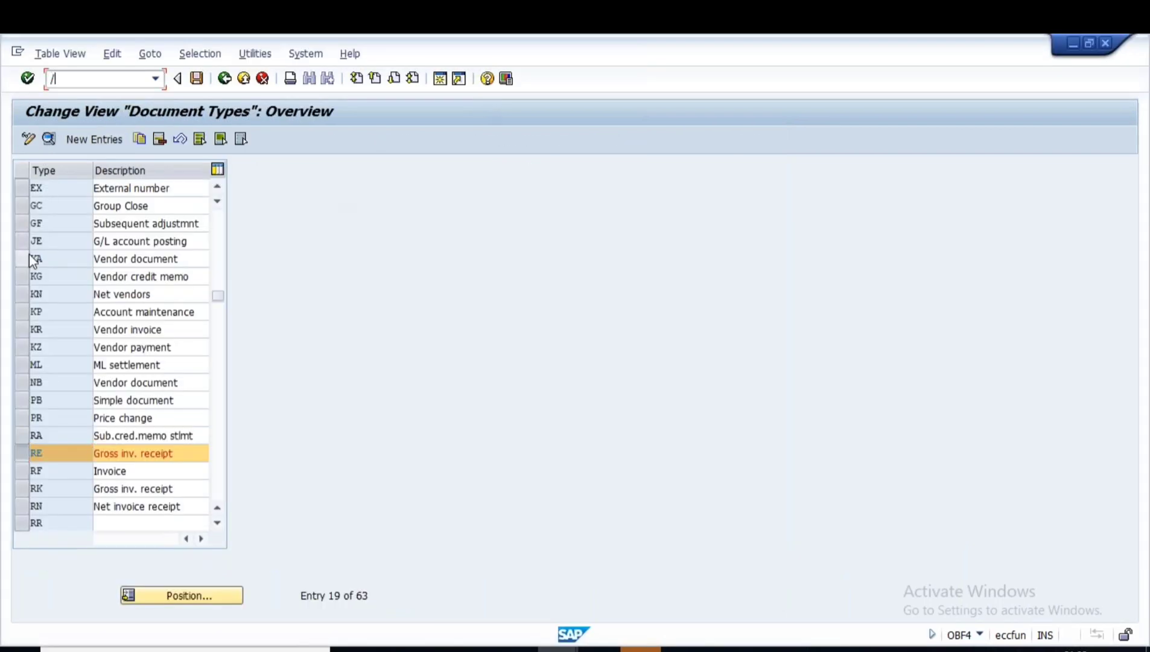
pyautogui.write('nxk03')
pyautogui.press('Return')
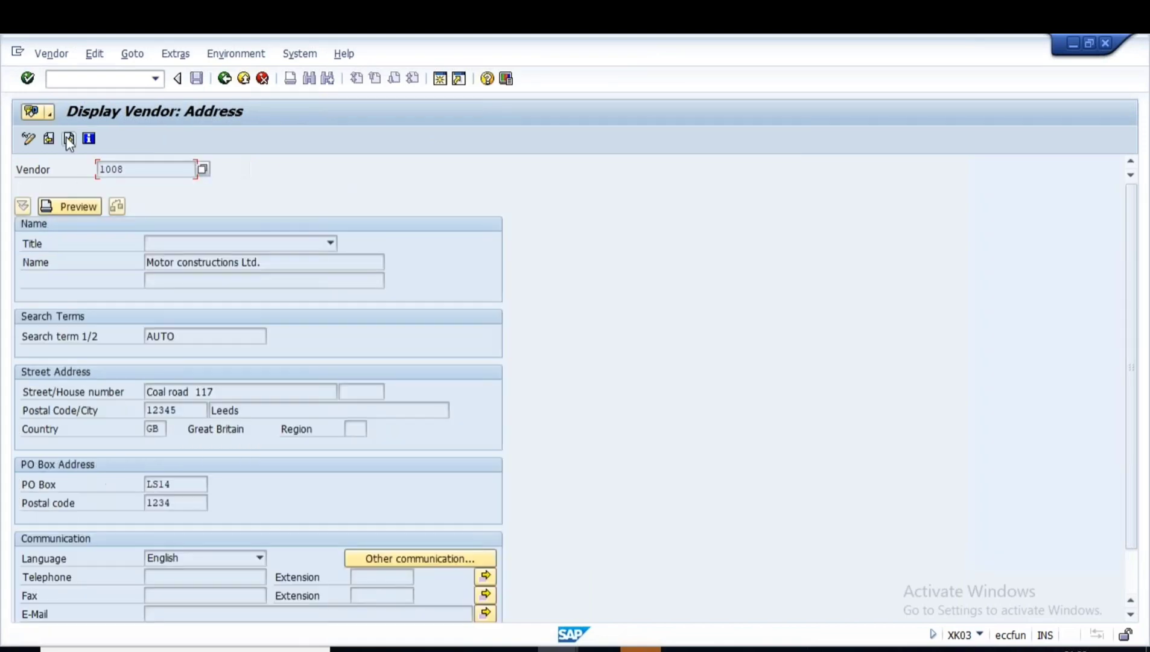
# - Page through the vendor master to the purchasing data and check the vendor's order currency
pyautogui.click(67, 138)
pyautogui.click(70, 139)
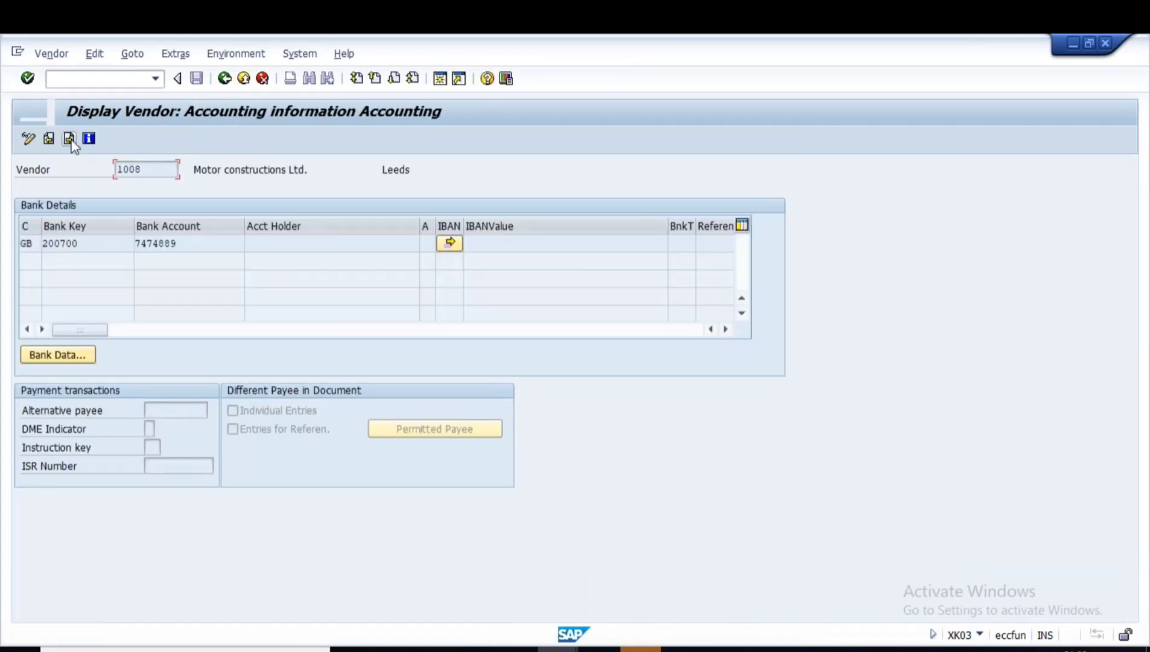
pyautogui.click(69, 139)
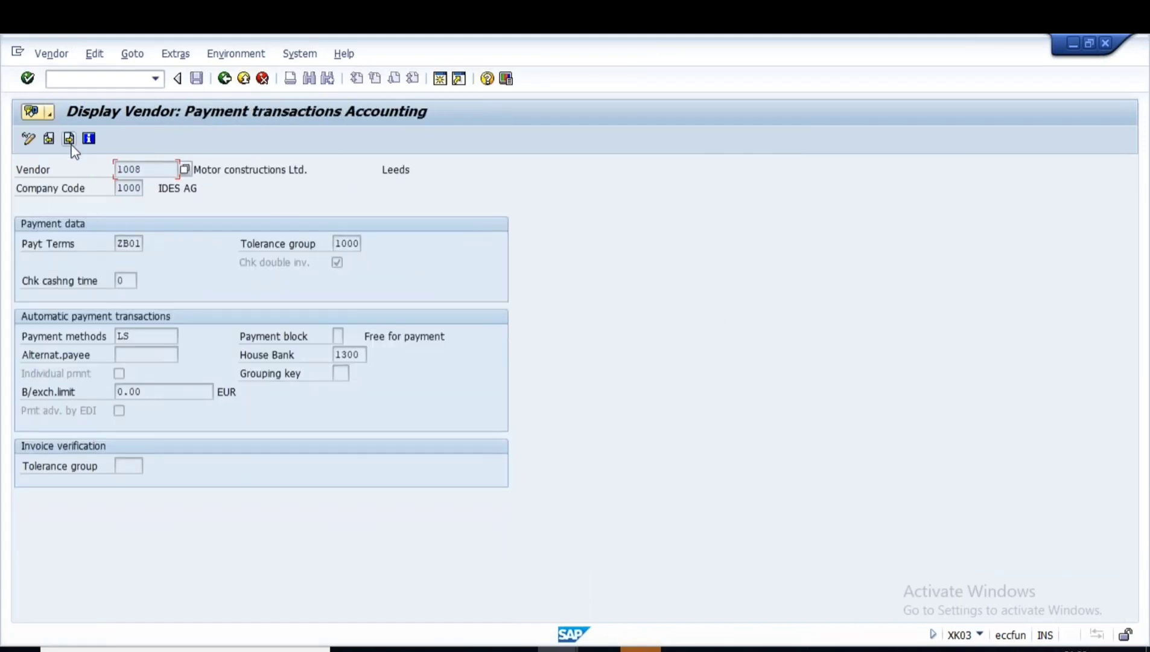
pyautogui.click(68, 139)
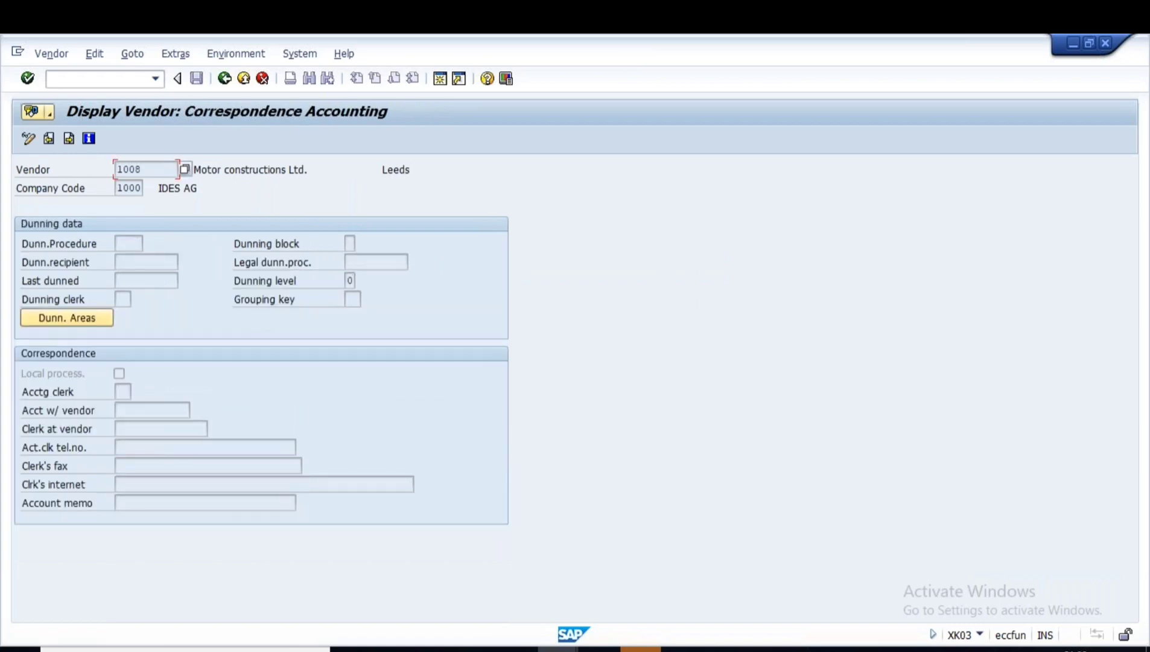
pyautogui.click(68, 138)
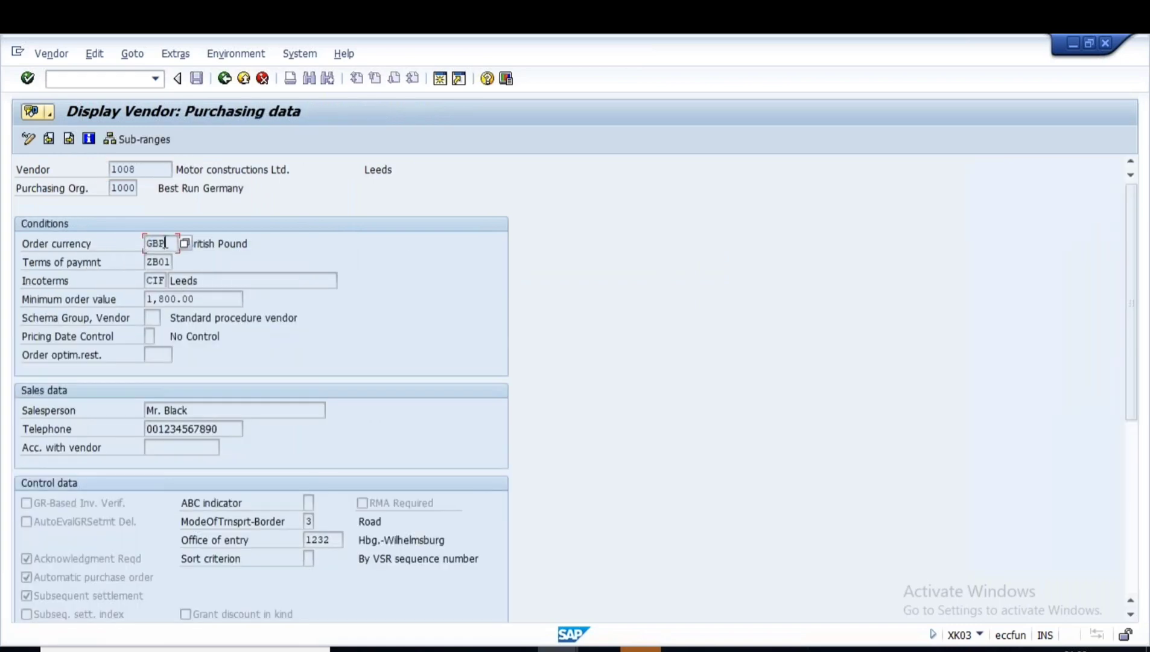
pyautogui.doubleClick(165, 244)
pyautogui.press('Return')
# - Switch to the Notepad notes and add "= EUR" after the heading "Local Currency"
pyautogui.hotkey('alt', 'Tab')
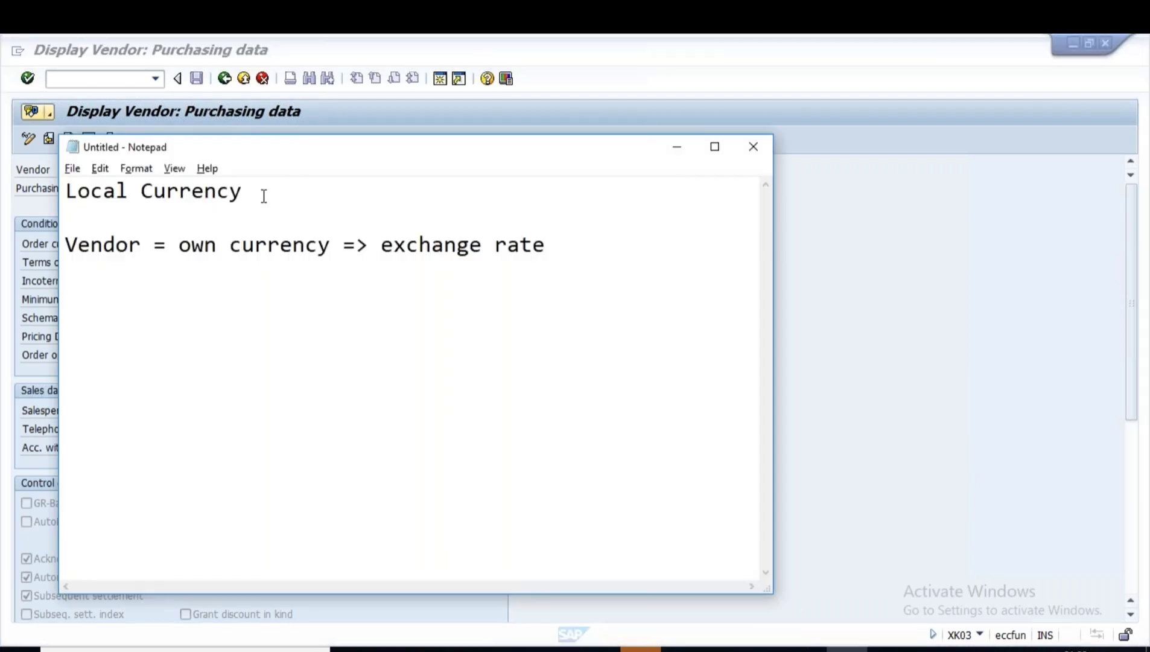
pyautogui.write('=')
pyautogui.press('capslock')
pyautogui.write('EUR')
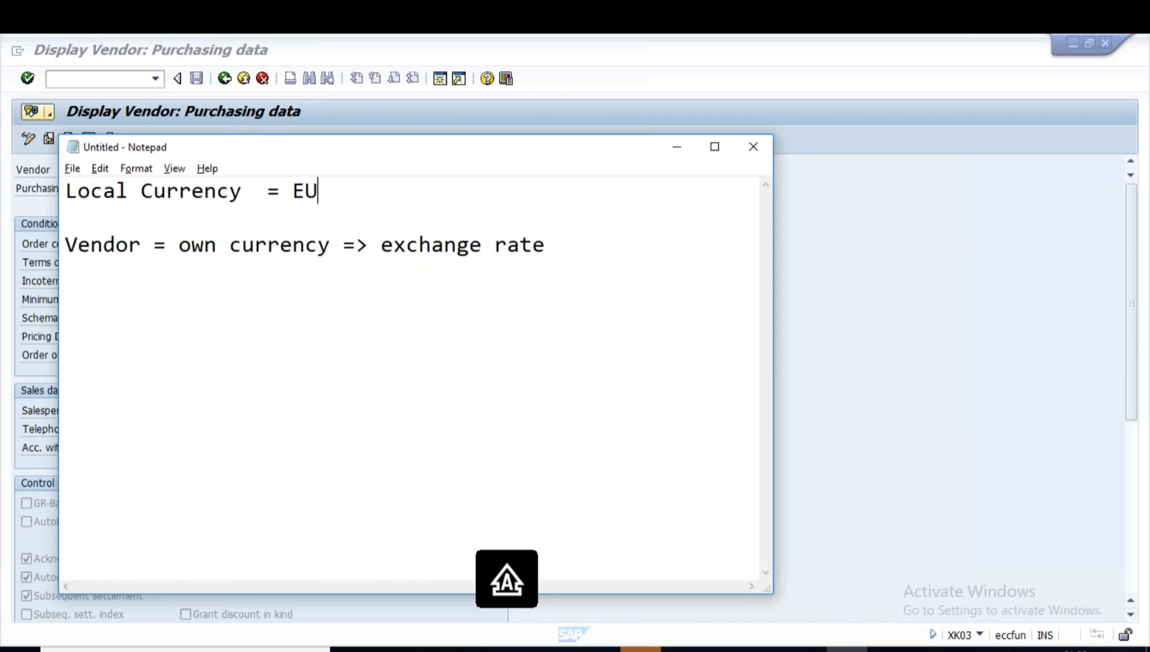
# - Add "= GBP" at the end of the Vendor line in the notes and highlight the words "exchange rate"
pyautogui.click(557, 246)
pyautogui.press('capslock')
pyautogui.write('= ')
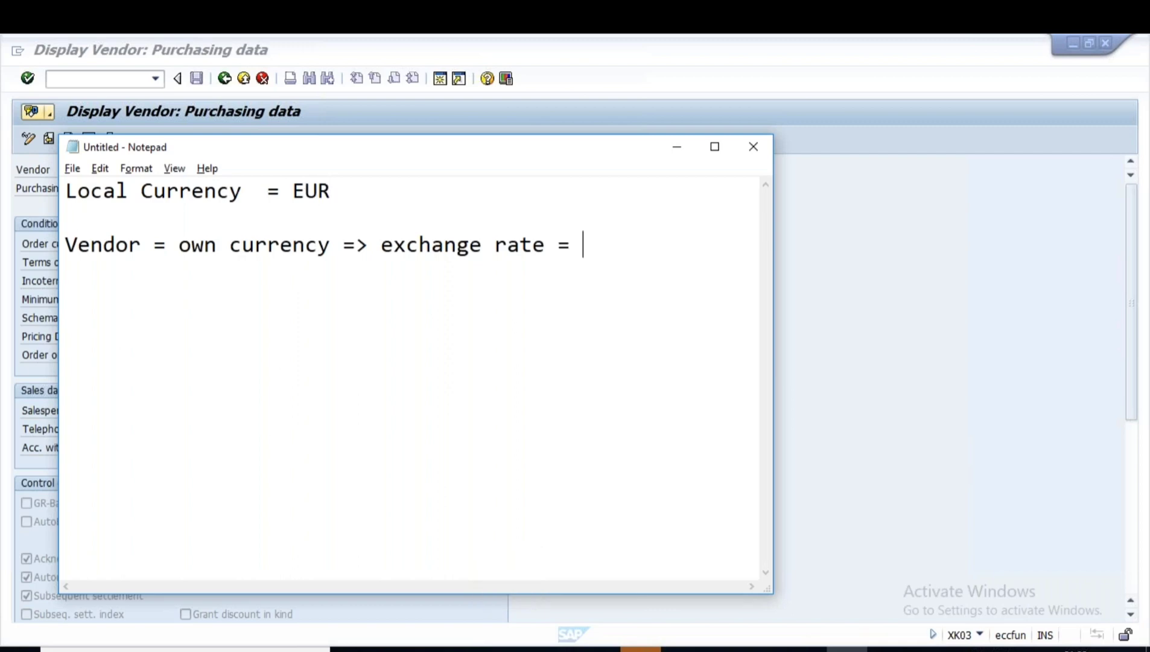
pyautogui.write('GBP')
pyautogui.click(341, 187)
pyautogui.click(649, 251)
pyautogui.moveTo(379, 245); pyautogui.dragTo(534, 244)
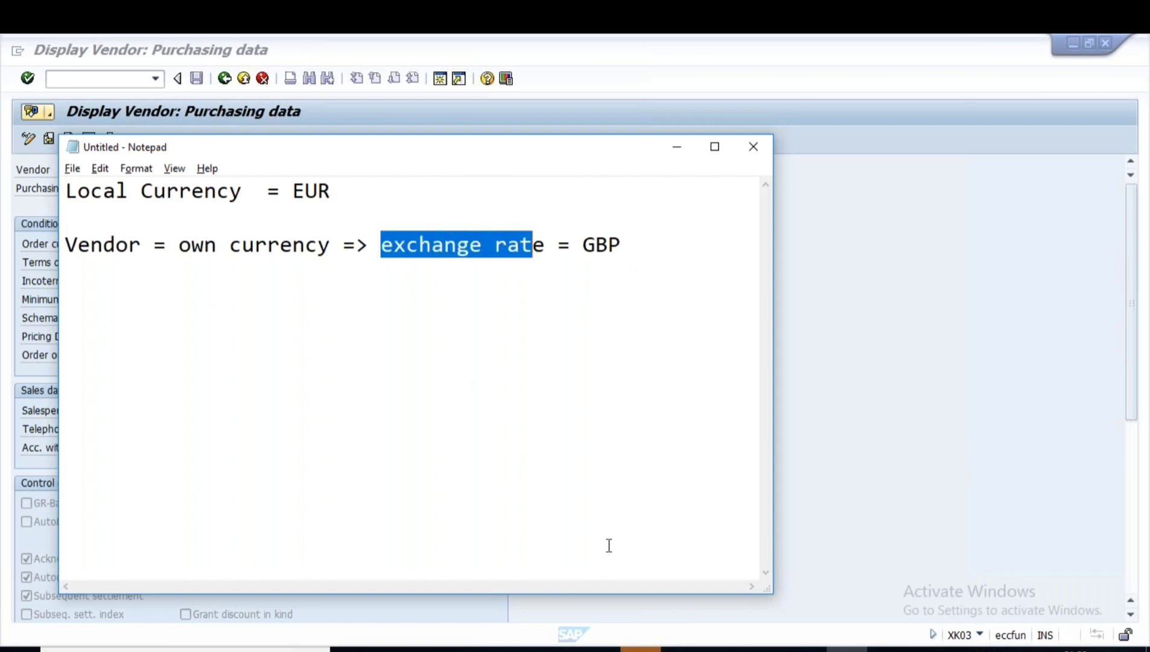
# - Switch to the SAP purchase order being created and examine the exchange rate in its header
pyautogui.click(557, 648)
pyautogui.click(558, 602)
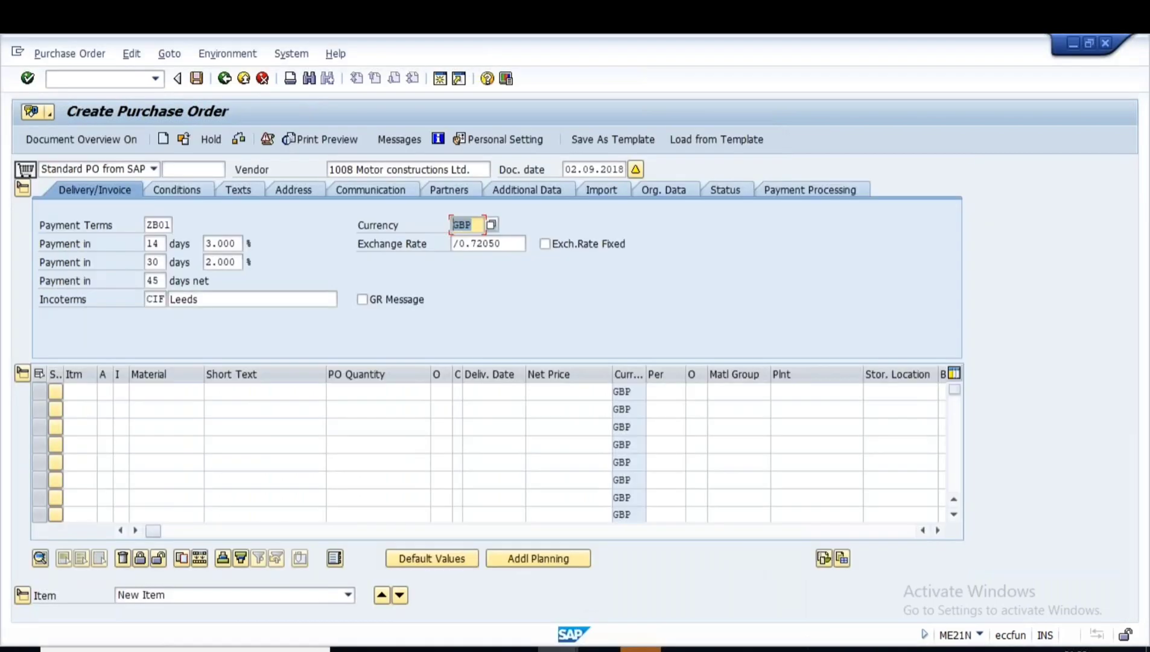
pyautogui.moveTo(506, 243); pyautogui.dragTo(452, 244)
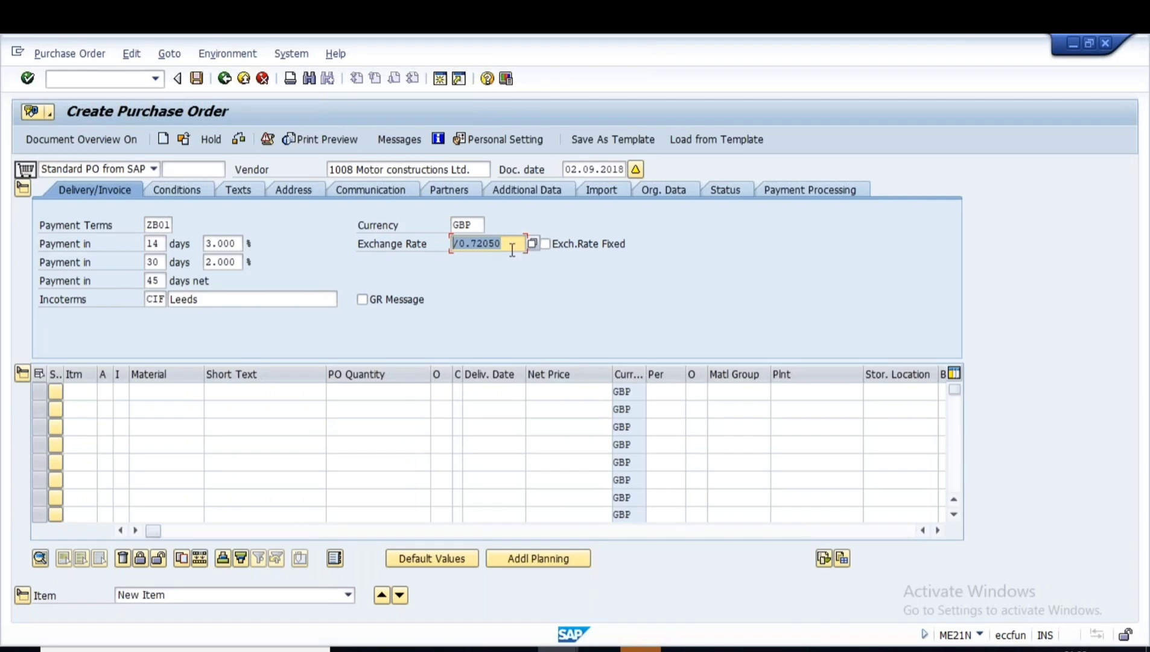
pyautogui.moveTo(508, 243); pyautogui.dragTo(440, 245)
# - Switch back to the Notepad notes and write item "1. Maintain exchange rate" below the Vendor line, leaving two blank lines between
pyautogui.hotkey('alt', 'Tab')
pyautogui.click(647, 249)
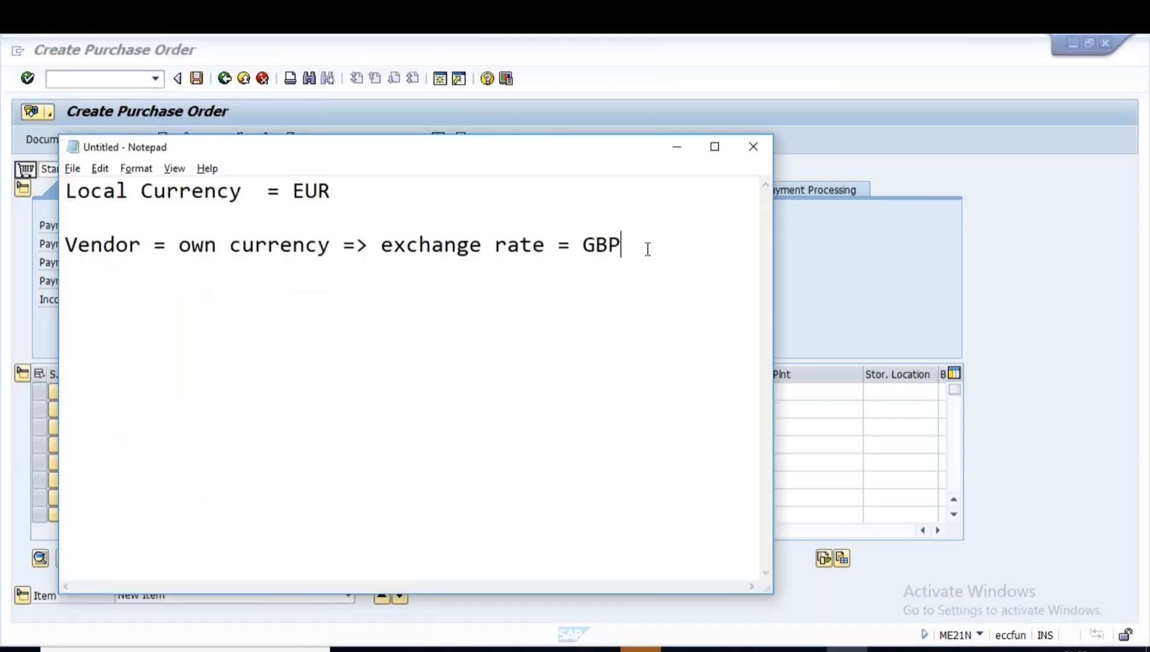
pyautogui.press('Return')
pyautogui.press('Return')
pyautogui.press('Return')
pyautogui.write('1.')
pyautogui.press('capslock')
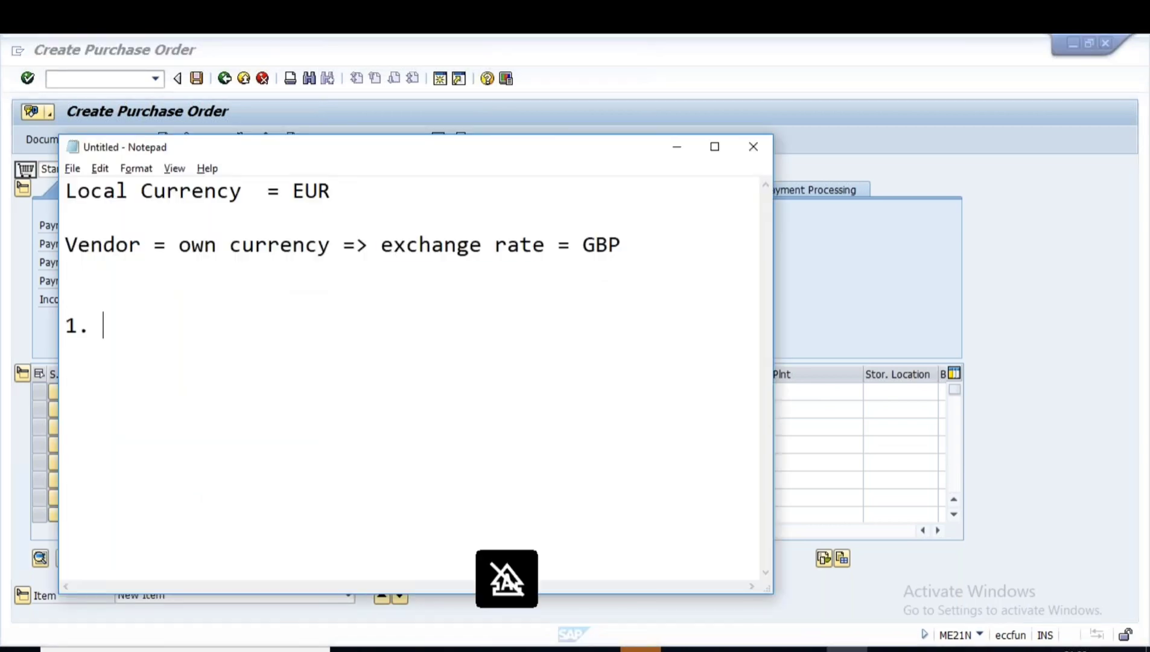
pyautogui.write('m')
pyautogui.press('capslock')
pyautogui.write('AINTA')
pyautogui.press('BackSpace')
pyautogui.press('BackSpace')
pyautogui.press('BackSpace')
pyautogui.press('BackSpace')
pyautogui.press('BackSpace')
pyautogui.press('BackSpace')
pyautogui.press('capslock')
pyautogui.write('m')
pyautogui.press('capslock')
pyautogui.press('BackSpace')
pyautogui.press('capslock')
pyautogui.write('Maintain')
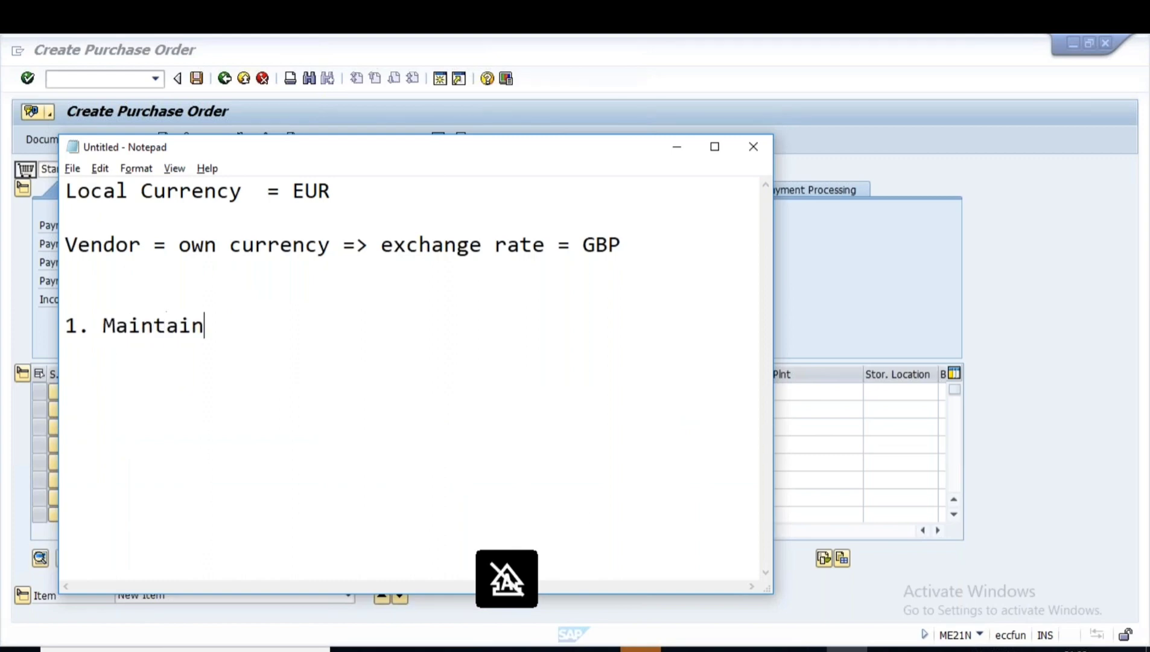
pyautogui.write(' exchan')
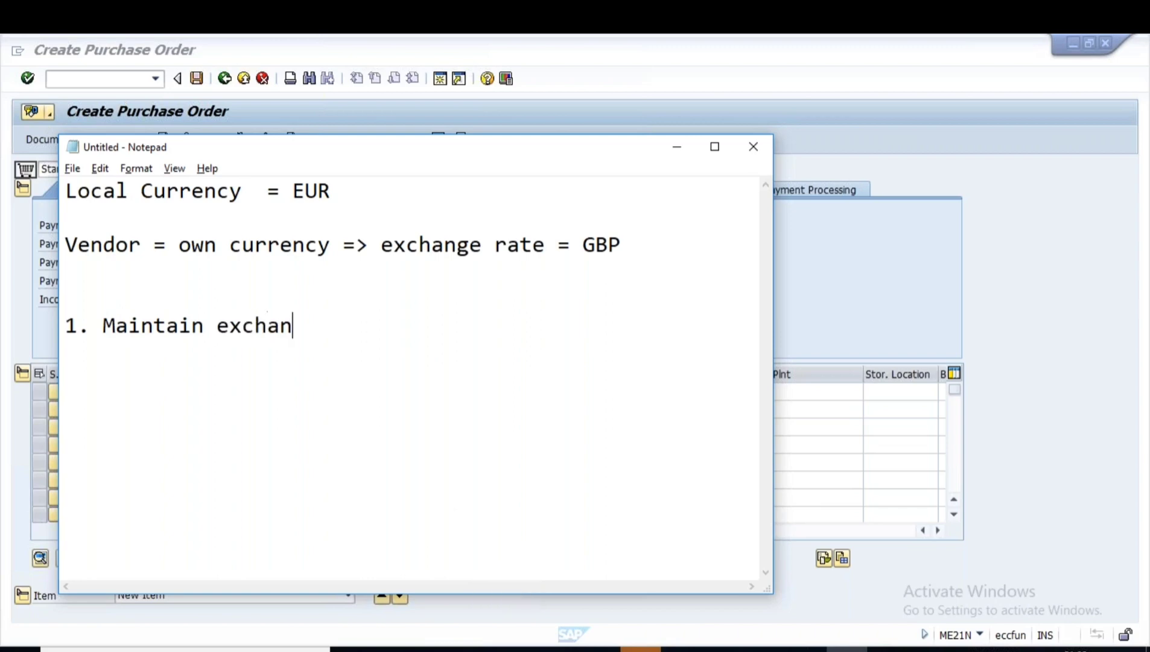
pyautogui.write('ge rate')
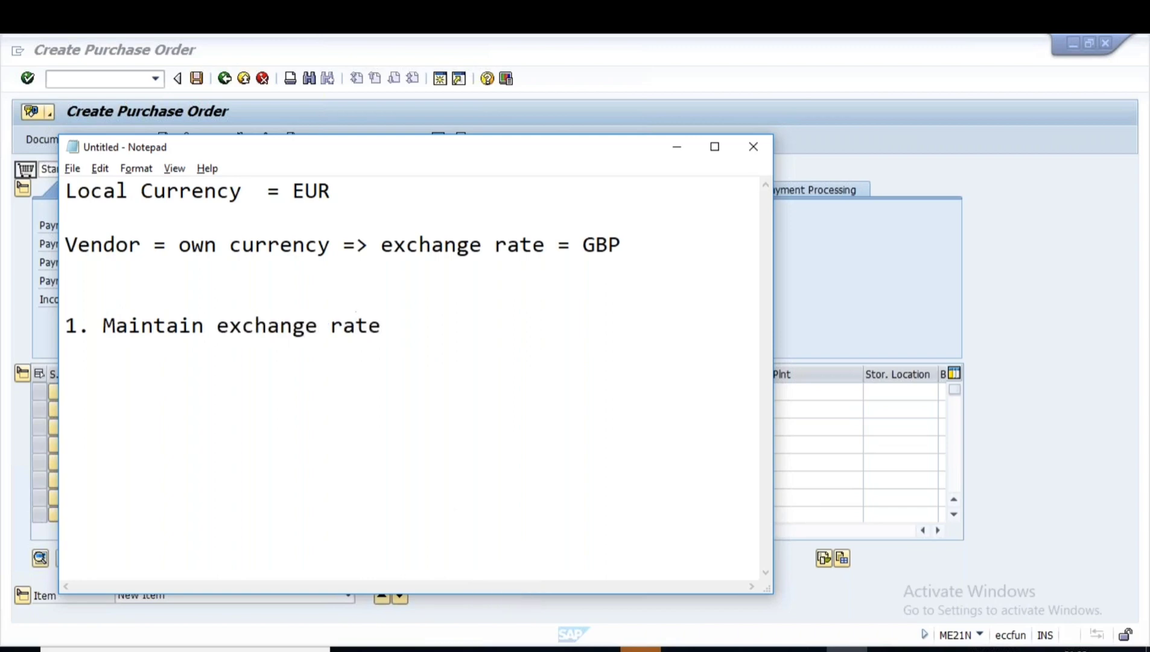
# - Start a numbered item 2 on a new line and add "manually" at the end of item 1
pyautogui.press('Return')
pyautogui.write('2.')
pyautogui.click(423, 329)
pyautogui.write('man')
pyautogui.press('BackSpace')
pyautogui.write('anually')
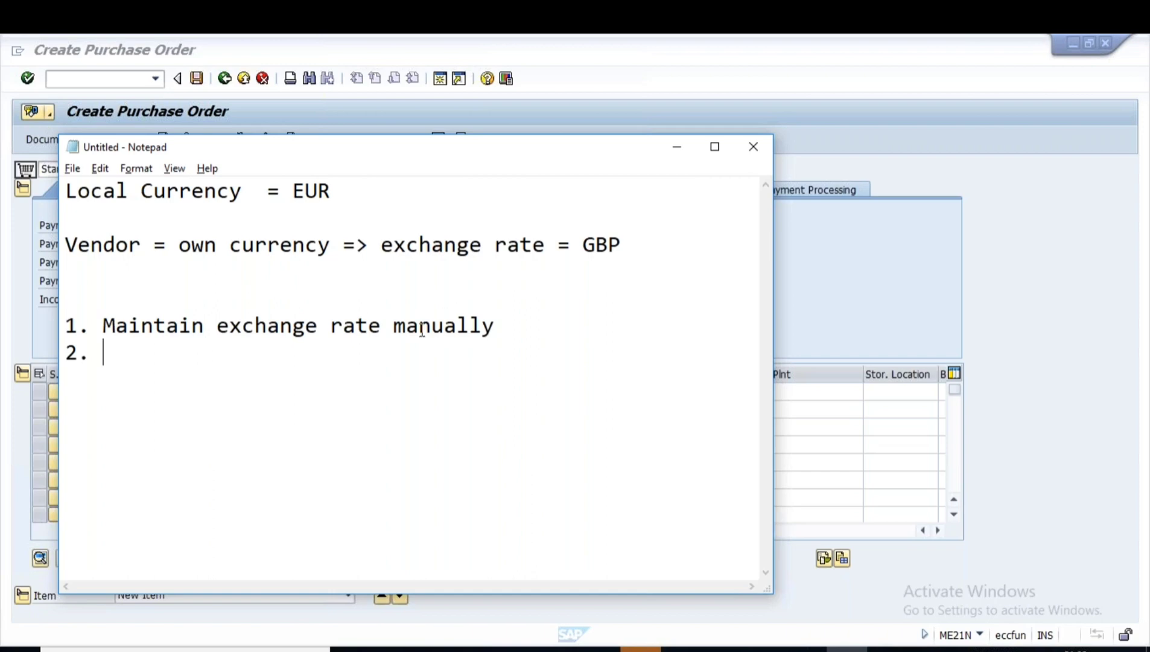
# - Write "updated daily through third party system" as item 2 of the notes
pyautogui.write('updated d')
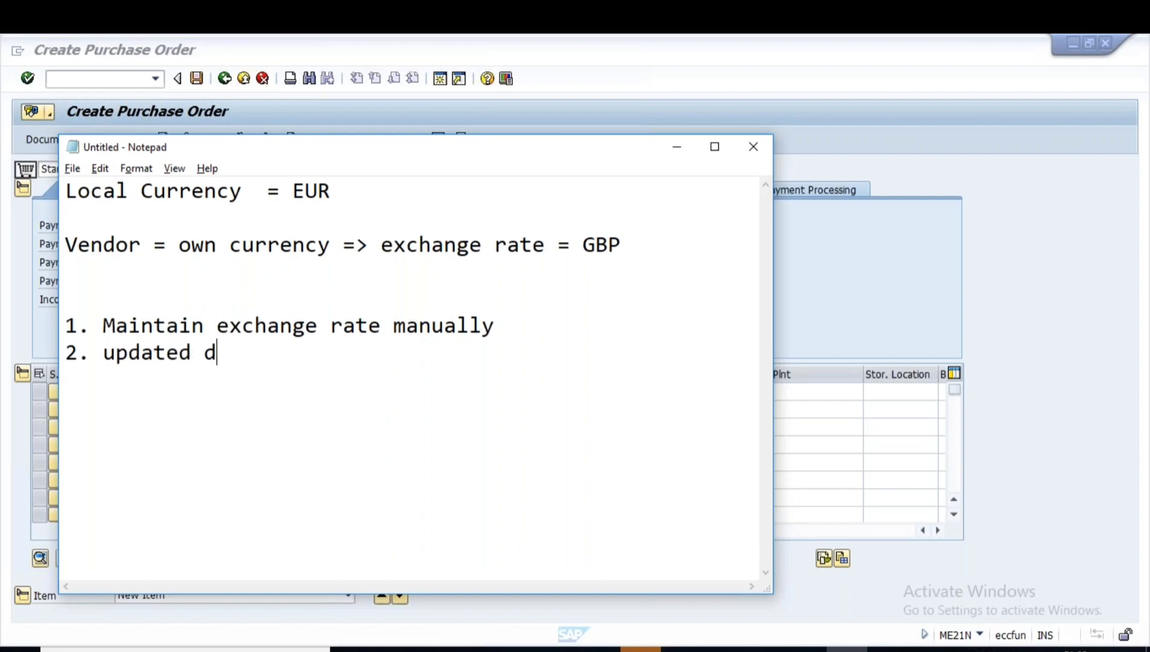
pyautogui.write('aily throu')
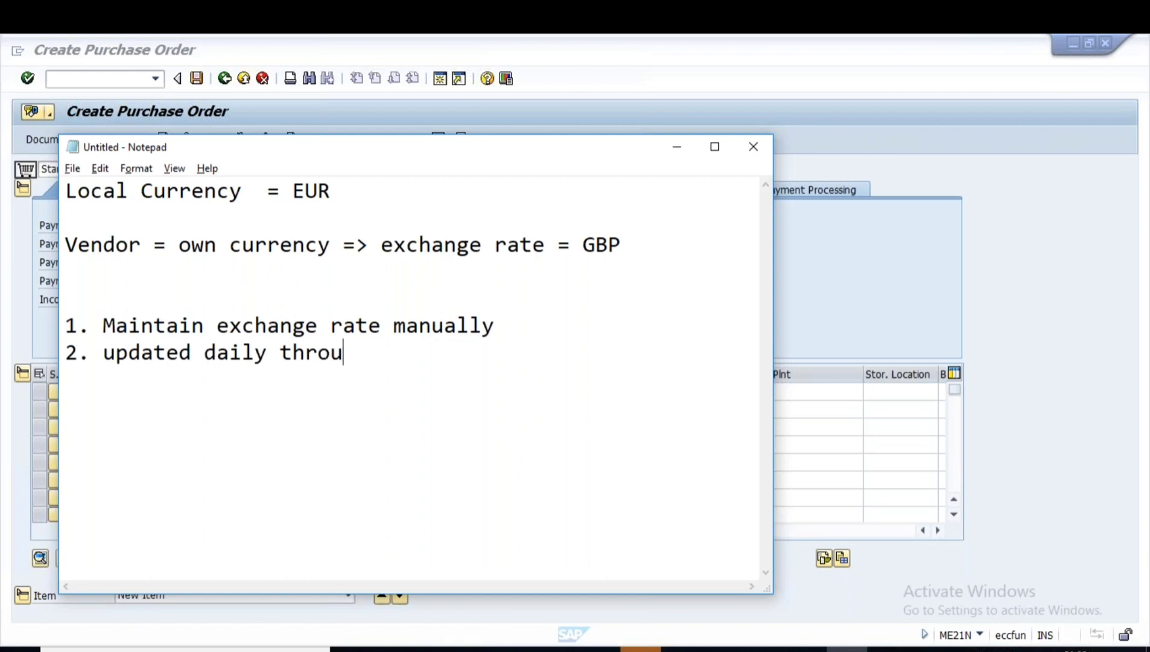
pyautogui.write('gh thri')
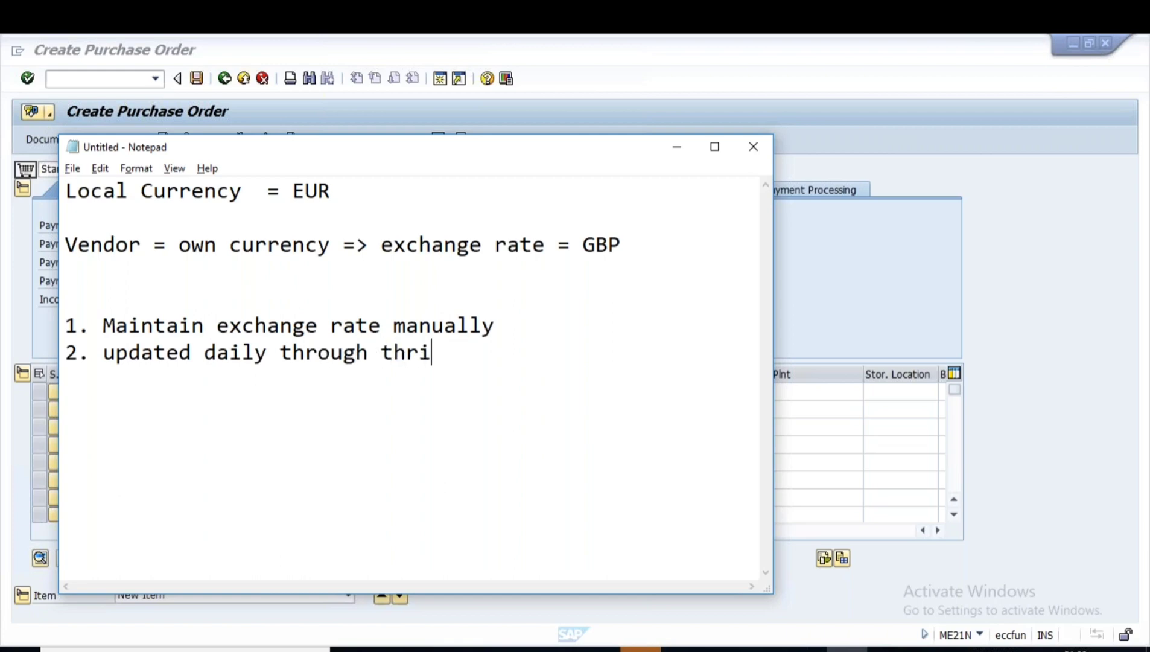
pyautogui.press('BackSpace')
pyautogui.press('BackSpace')
pyautogui.write('ird pa')
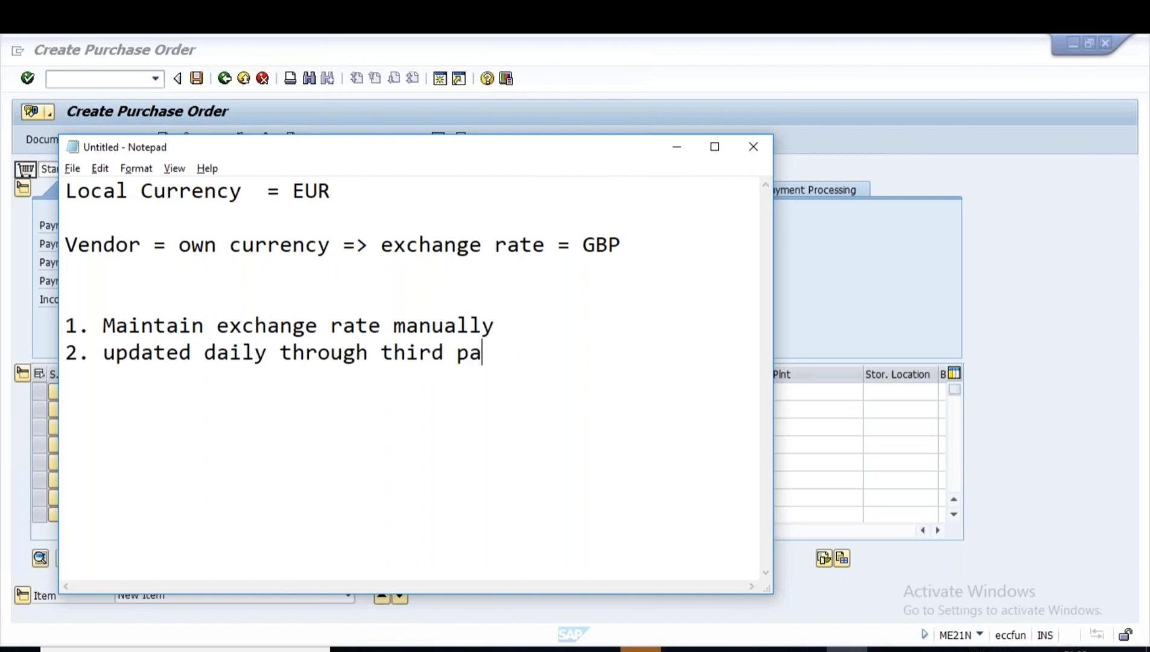
pyautogui.write('rty system')
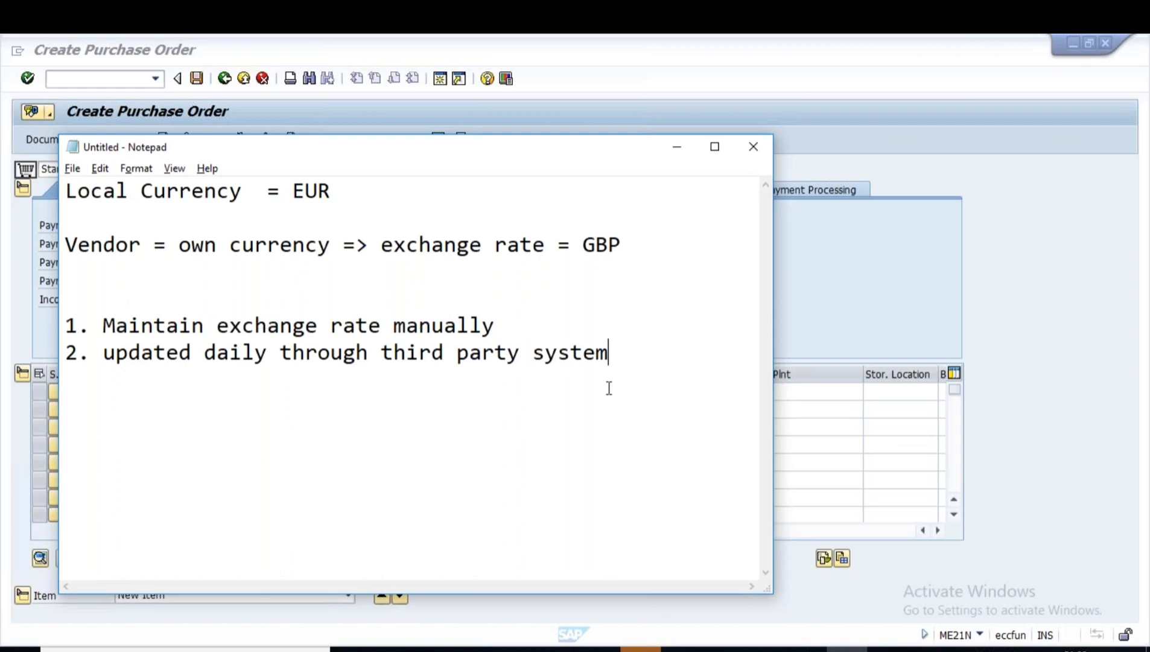
# - Highlight the two exchange rate maintenance items in the Notepad notes, returning to them from the SAP purchase order
pyautogui.moveTo(608, 360); pyautogui.dragTo(77, 329)
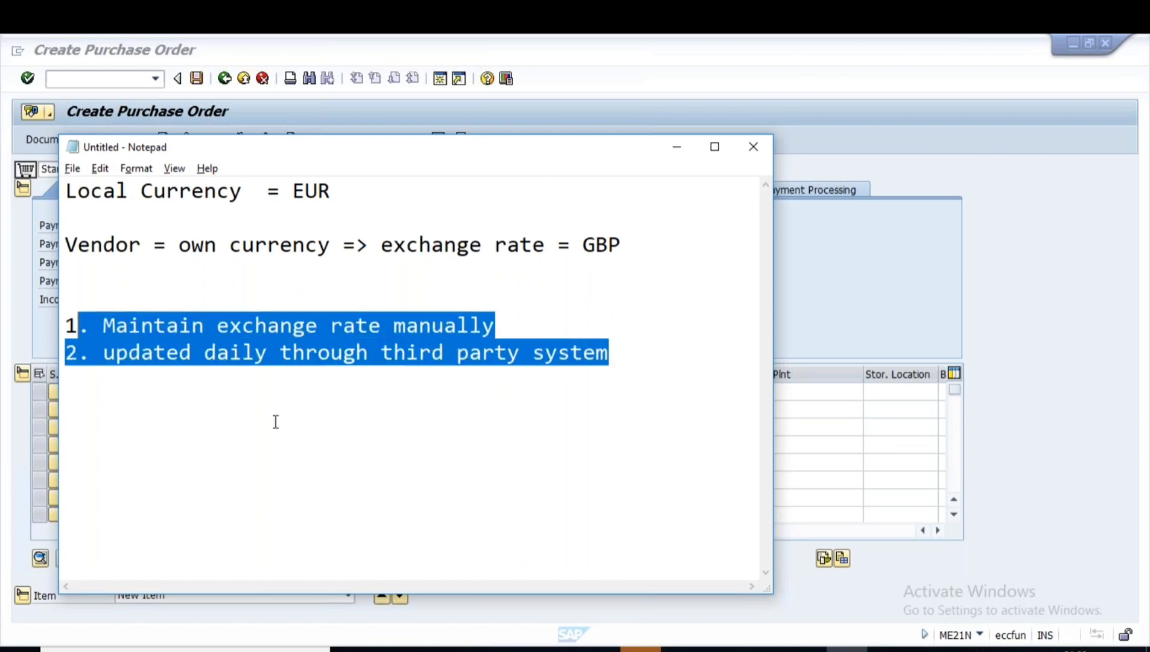
pyautogui.click(453, 393)
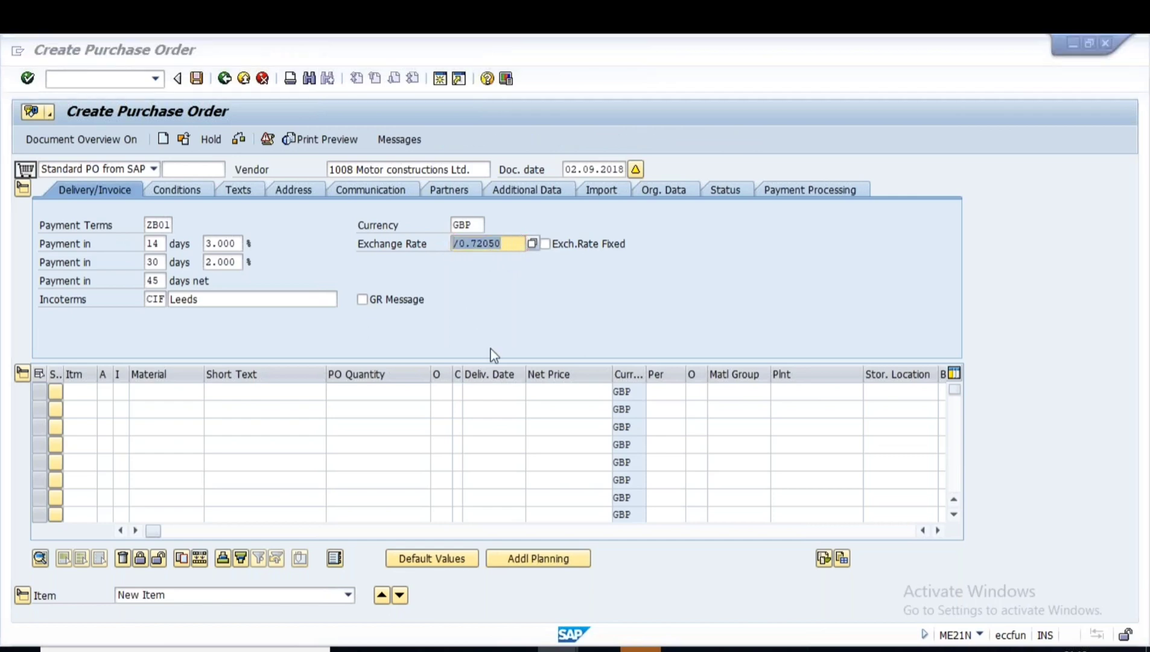
pyautogui.hotkey('alt', 'Tab')
pyautogui.moveTo(495, 326); pyautogui.dragTo(447, 380)
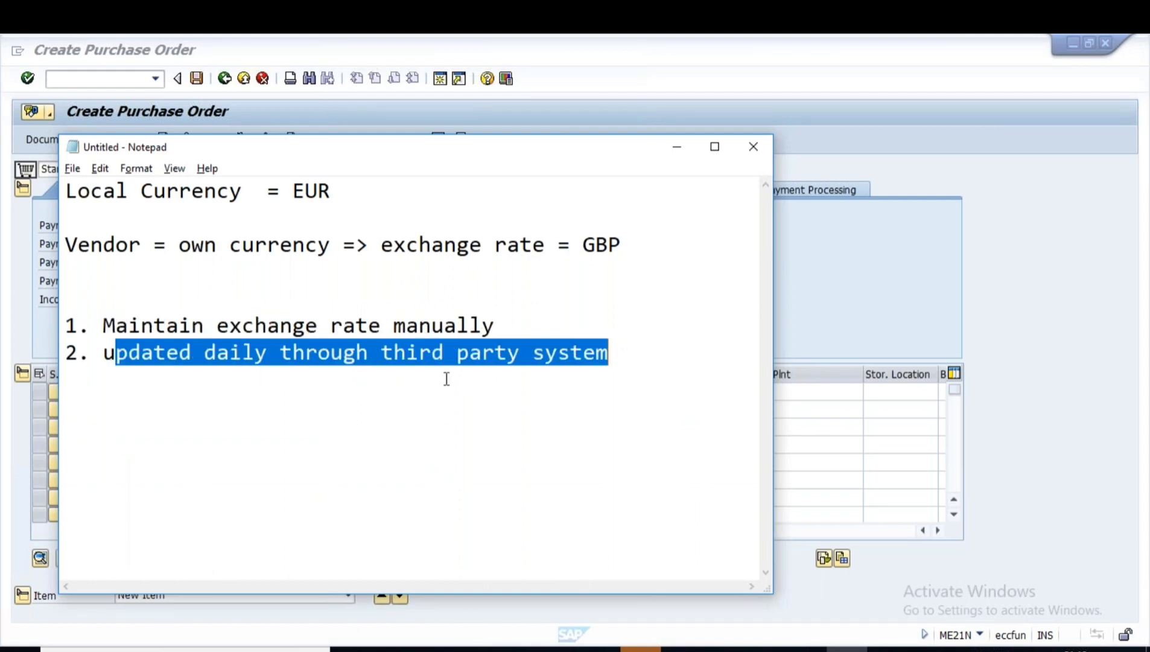
pyautogui.moveTo(619, 353); pyautogui.dragTo(67, 328)
pyautogui.click(198, 396)
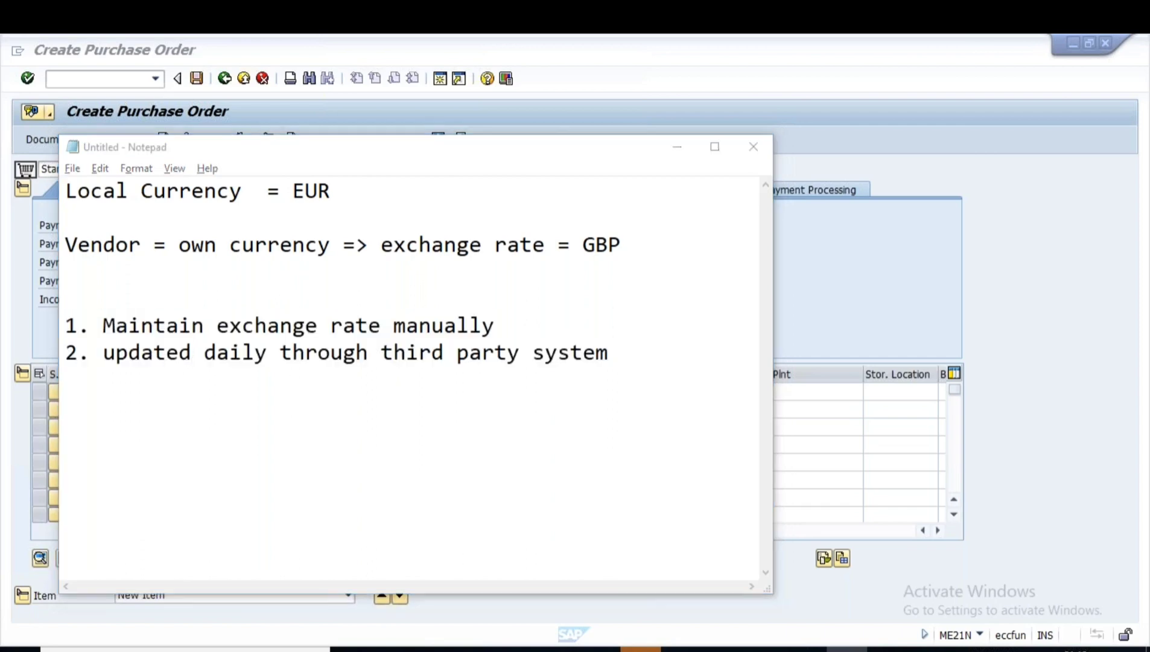
# - Switch to PowerPoint, present the "Invoices in Foreign Currency" slide full screen and circle the ticked "Exch. rate fixed" box
pyautogui.hotkey('alt', 'Tab')
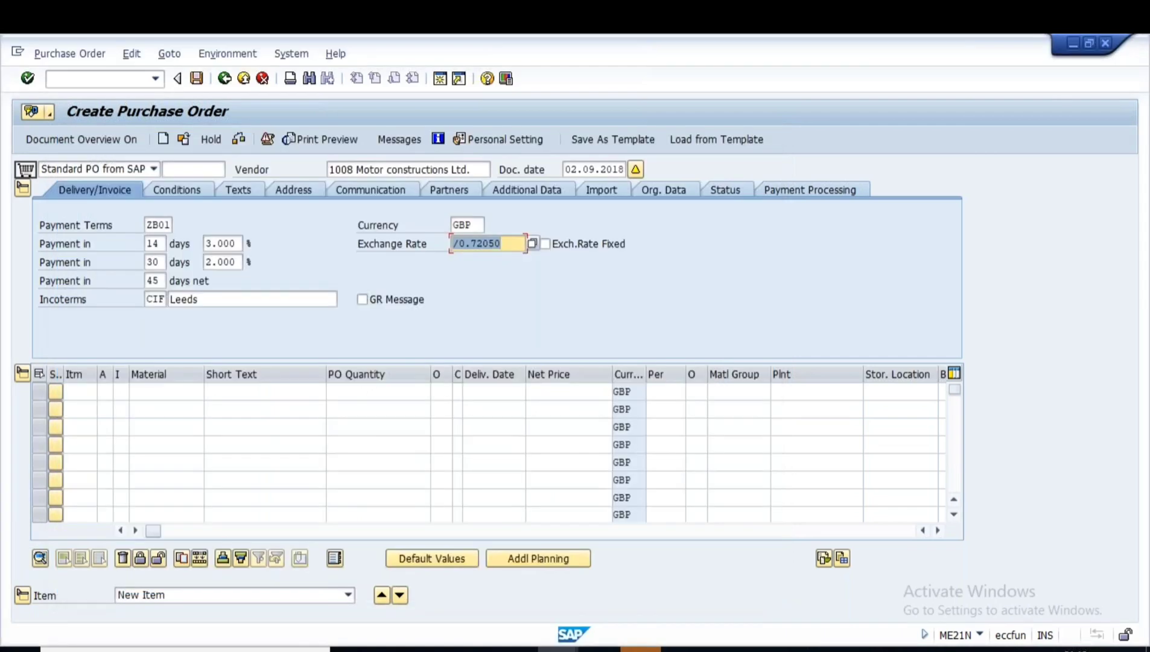
pyautogui.hotkey('alt', 'Tab')
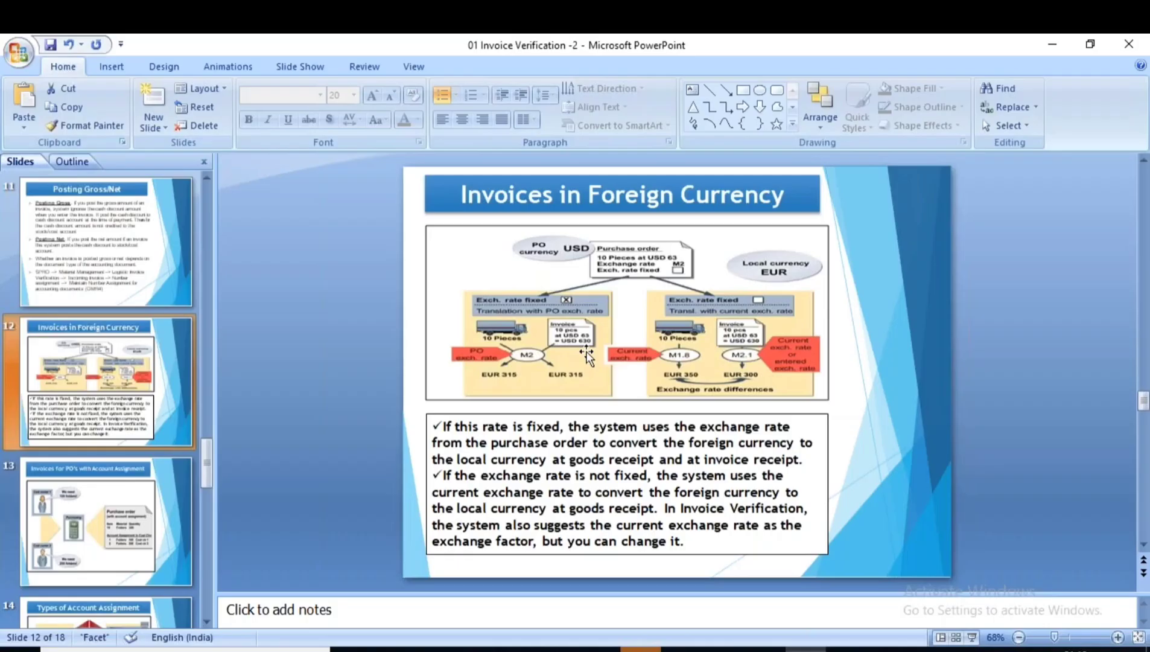
pyautogui.click(972, 636)
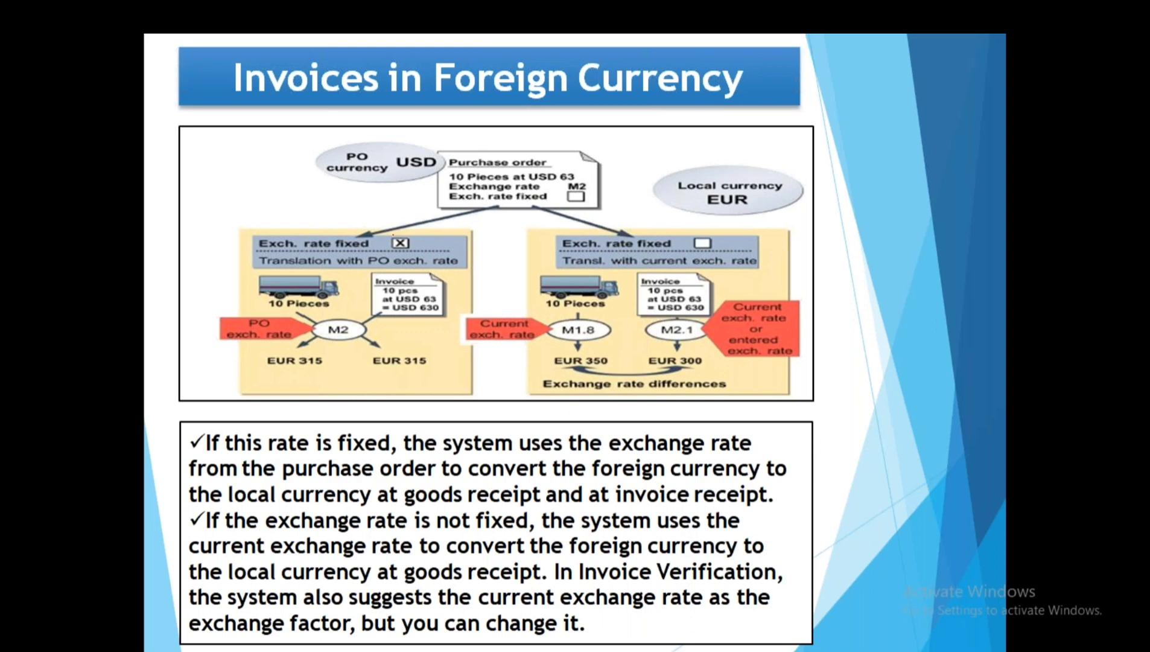
pyautogui.moveTo(393, 235)
pyautogui.mouseDown()
pyautogui.moveTo(391, 256)
pyautogui.moveTo(417, 242)
pyautogui.moveTo(392, 237)
pyautogui.mouseUp()
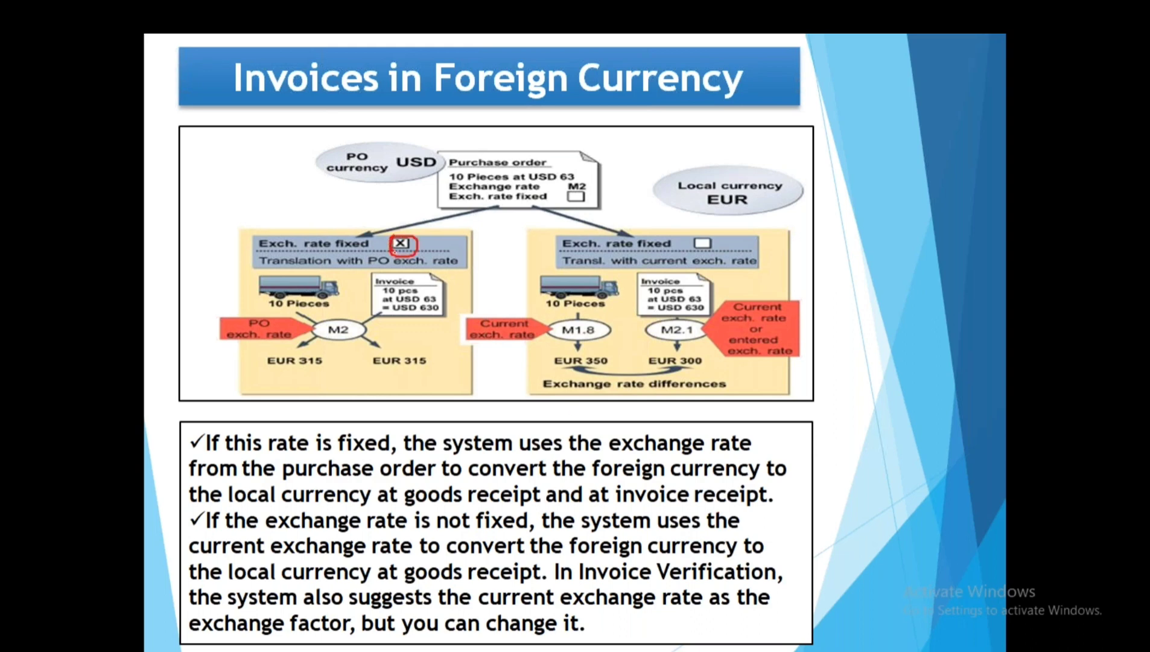
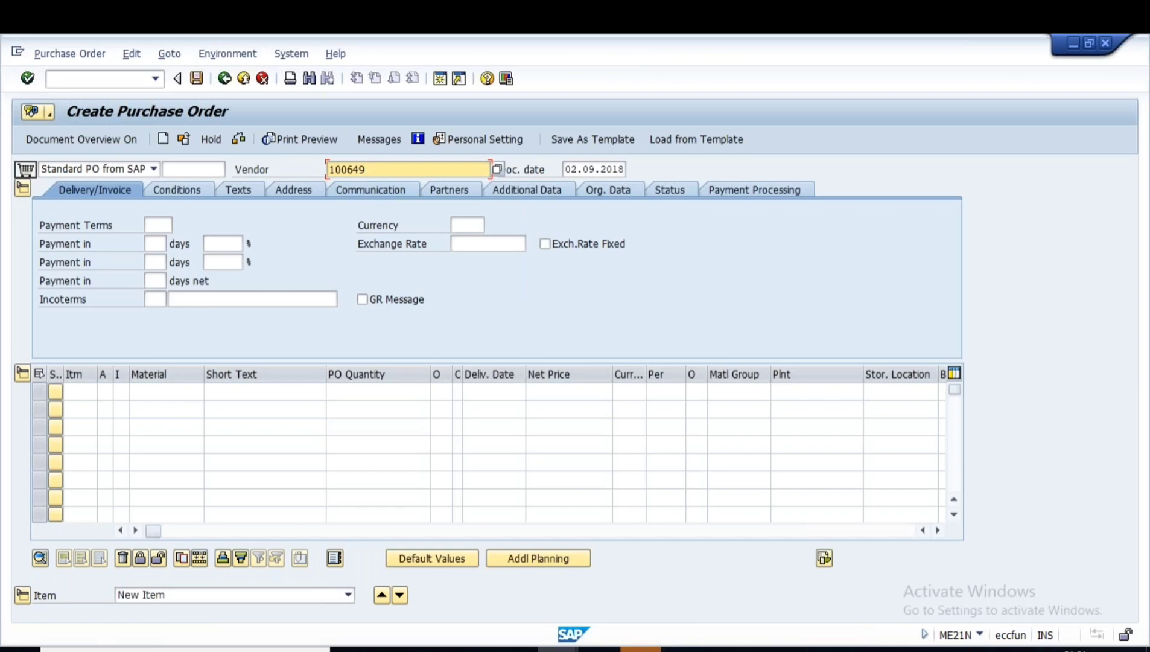
# - Confirm the vendor of the new purchase order and enter purchasing organization 1000, purchasing group 100 and company code 1000
pyautogui.press('Return')
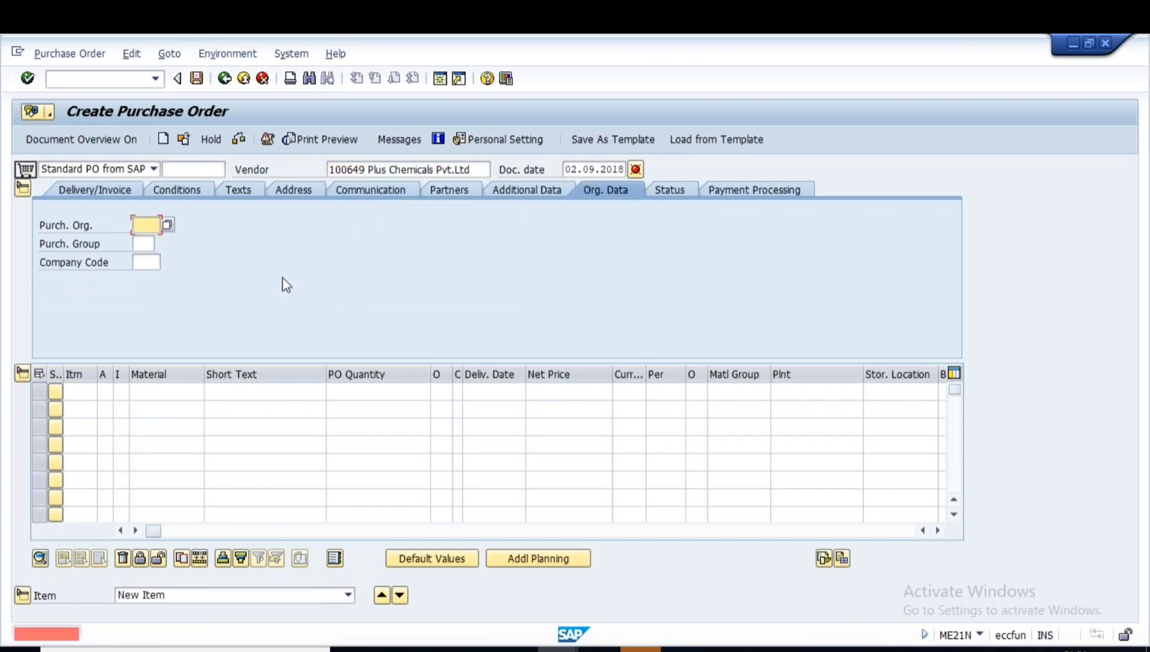
pyautogui.write('1000')
pyautogui.click(143, 243)
pyautogui.write('100')
pyautogui.click(148, 262)
pyautogui.write('1000')
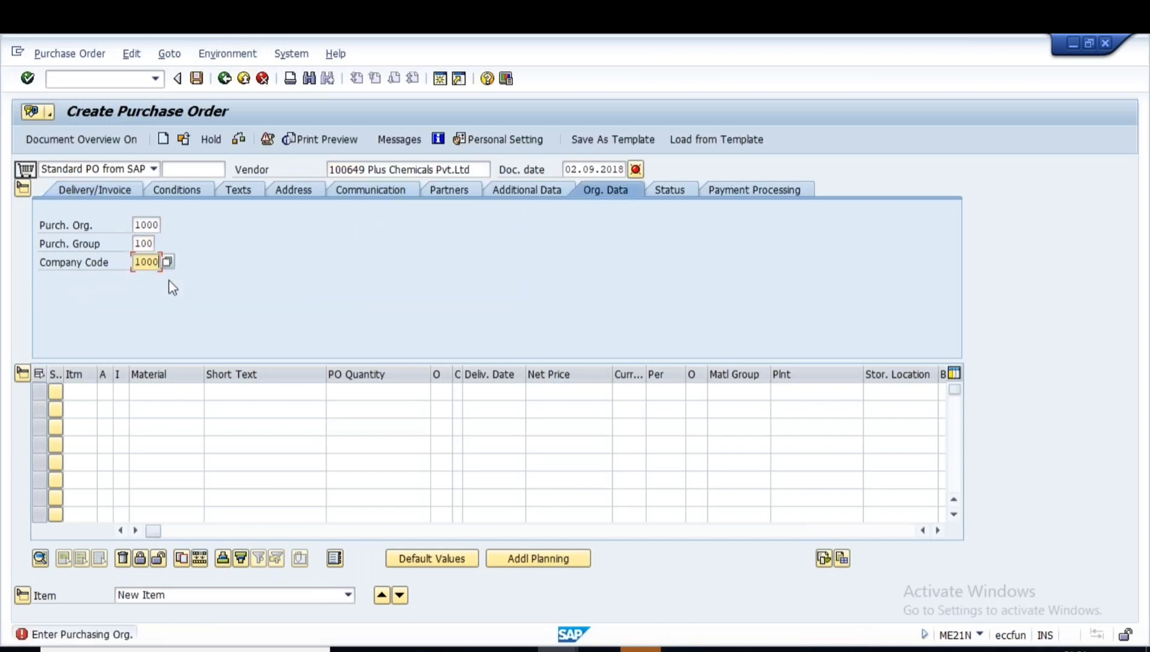
# - Enter an item with account assignment category K (Cost center), short text "folders", quantity 100 and plant 1000
pyautogui.click(105, 395)
pyautogui.click(121, 395)
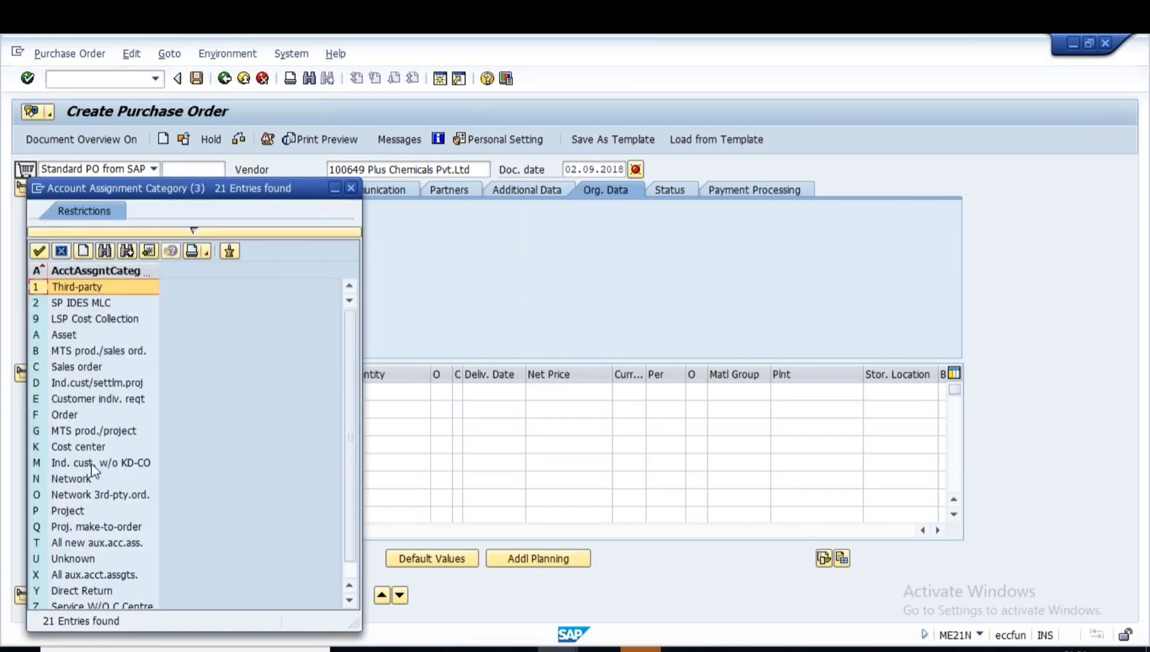
pyautogui.doubleClick(90, 447)
pyautogui.click(242, 392)
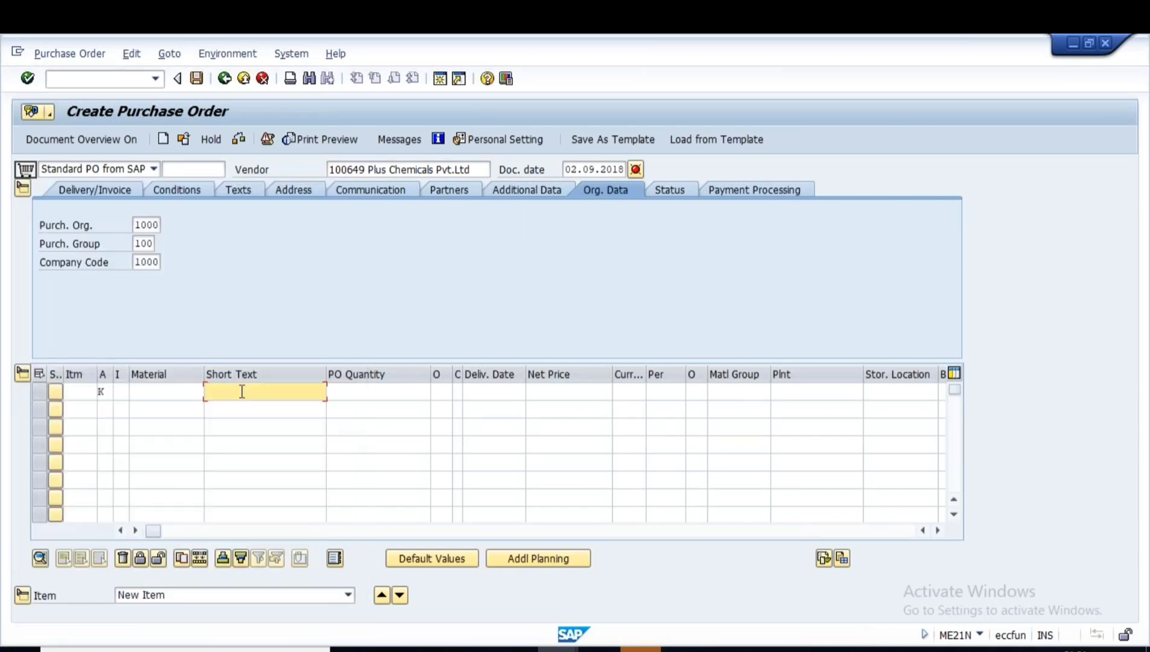
pyautogui.click(241, 392)
pyautogui.click(253, 403)
pyautogui.click(337, 393)
pyautogui.click(421, 420)
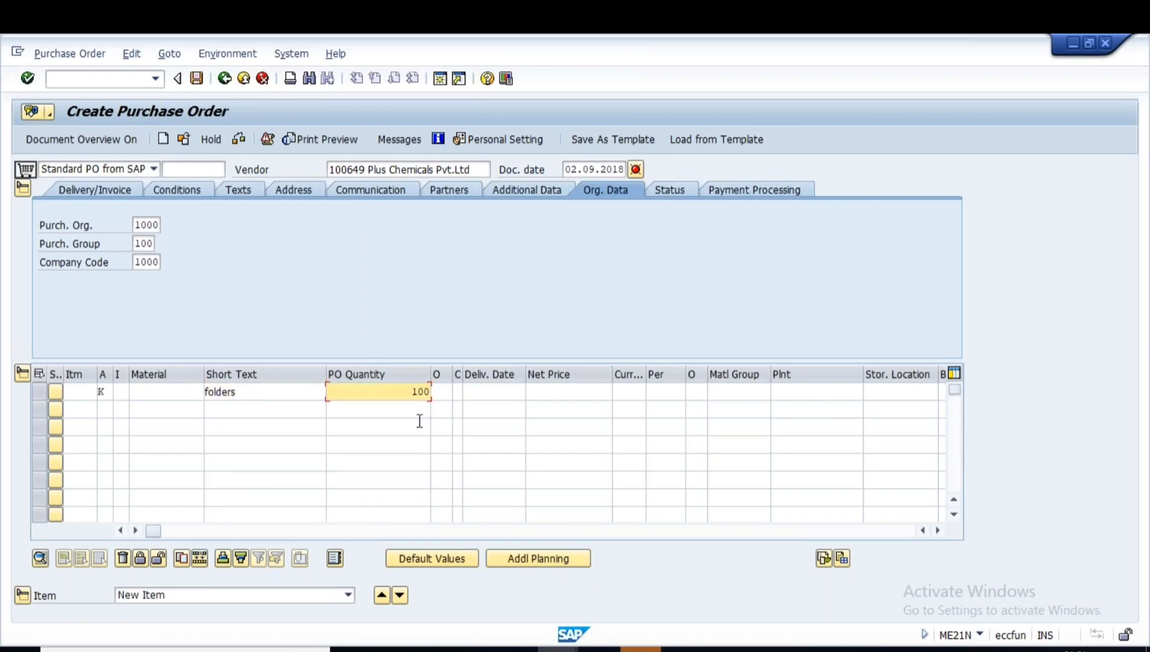
pyautogui.click(801, 396)
pyautogui.click(787, 405)
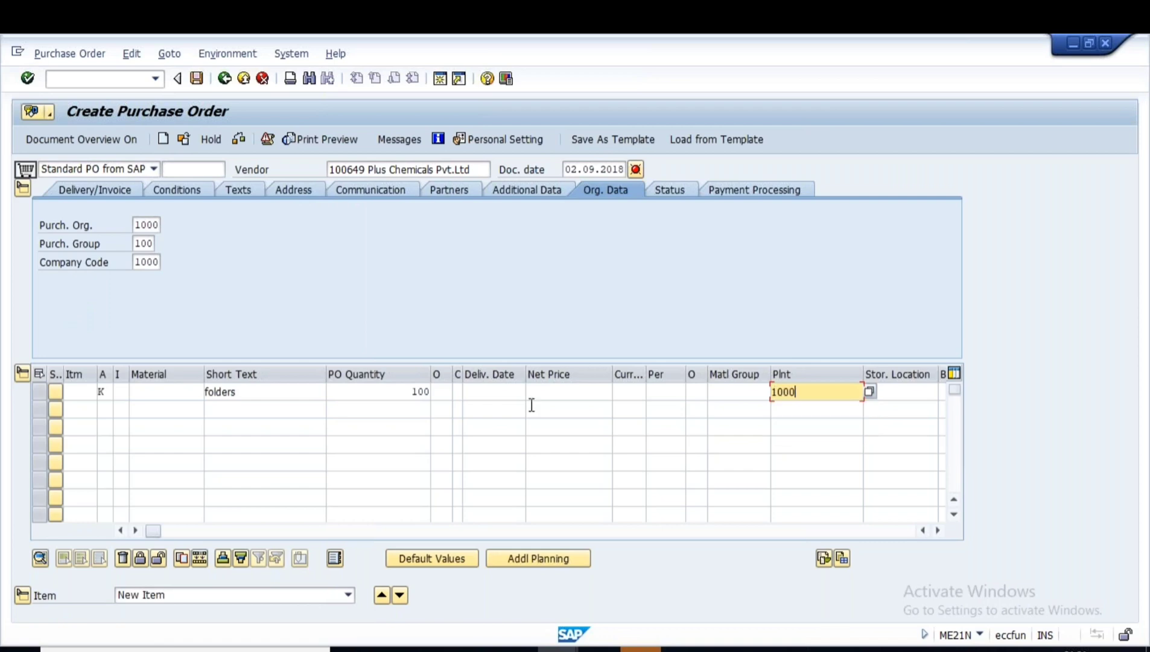
pyautogui.press('Return')
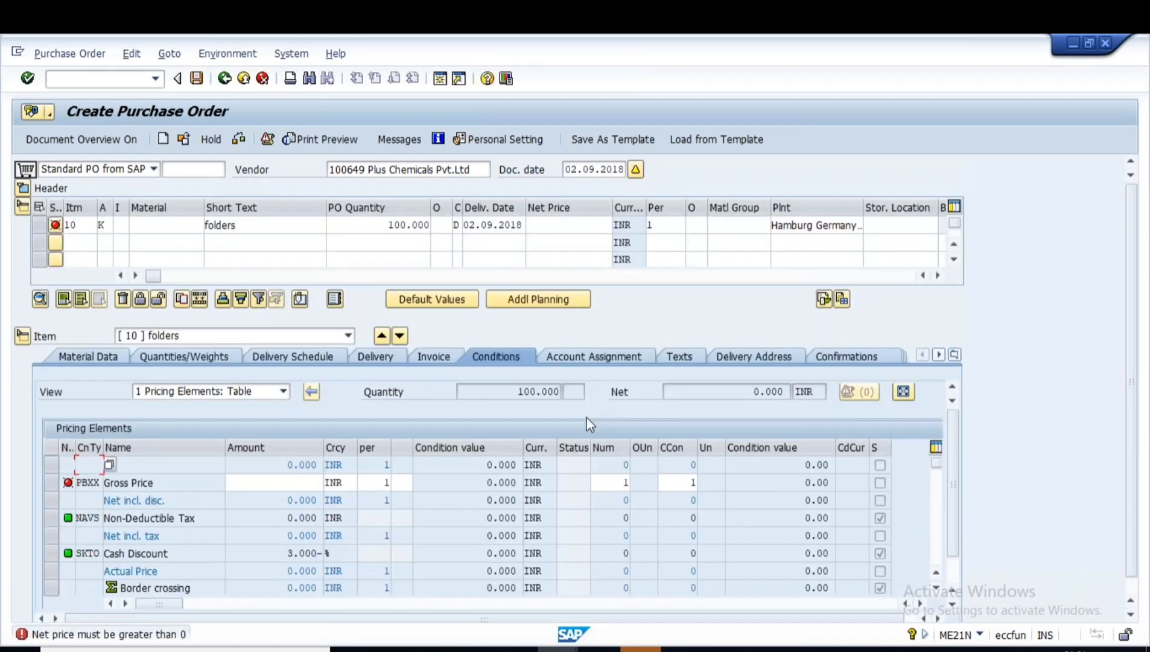
# - Set the net price of the folders item to 10 INR
pyautogui.click(568, 224)
pyautogui.write('1')
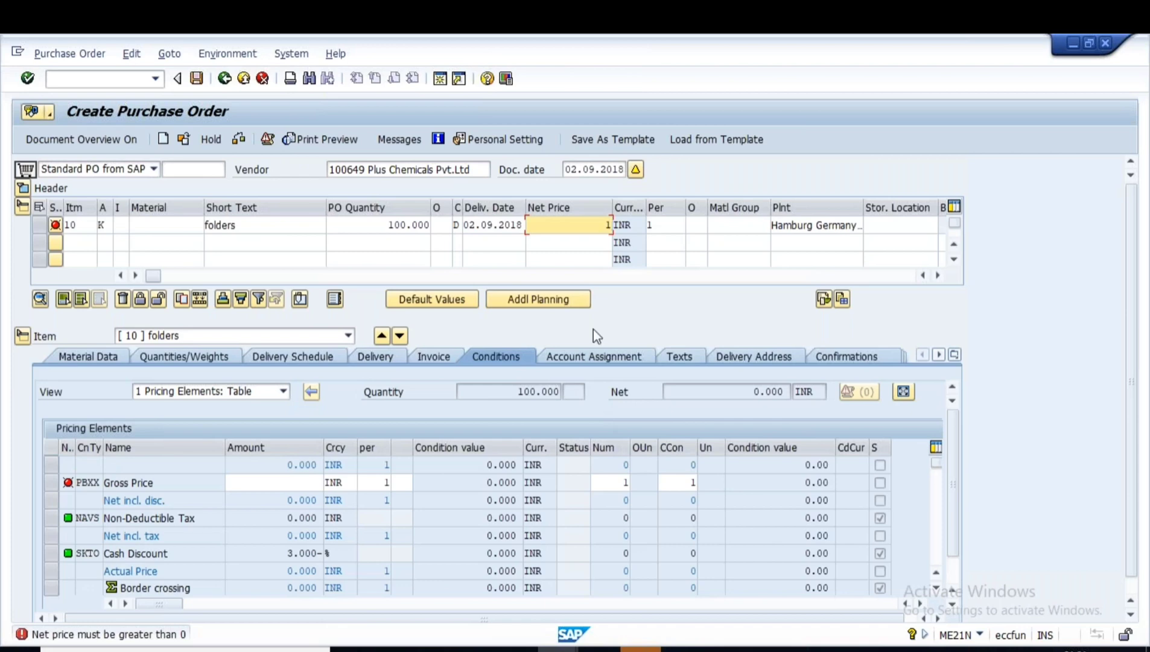
pyautogui.write('0')
pyautogui.press('Return')
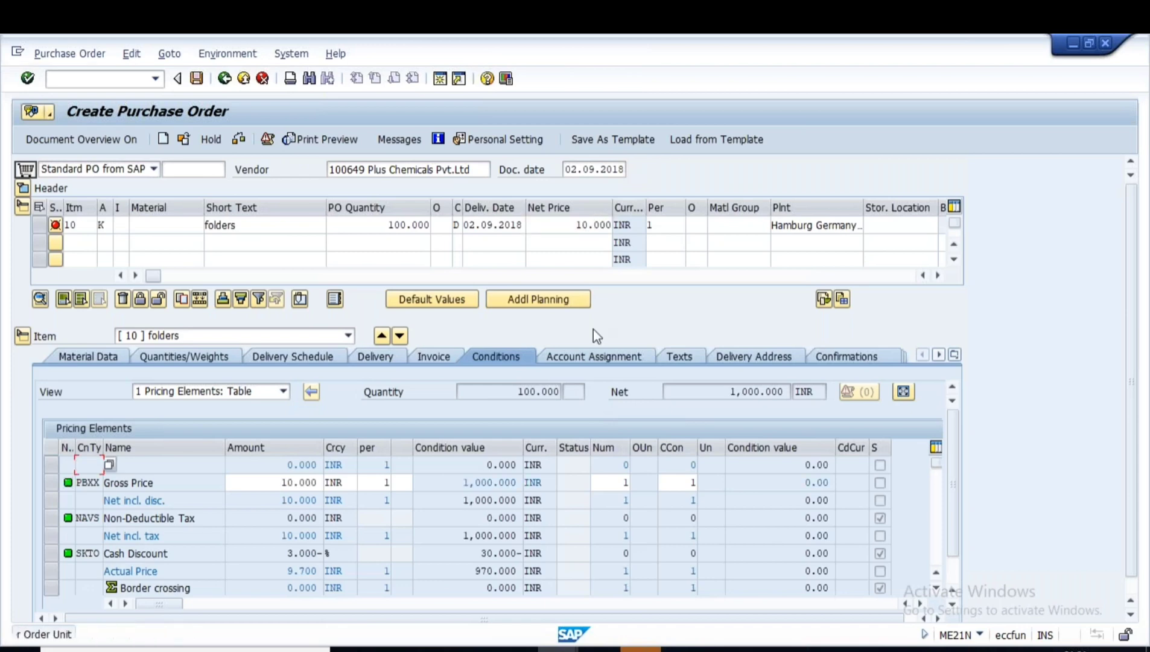
# - Set the folders item's order unit to EA and its material group to 0027
pyautogui.click(437, 225)
pyautogui.press('capslock')
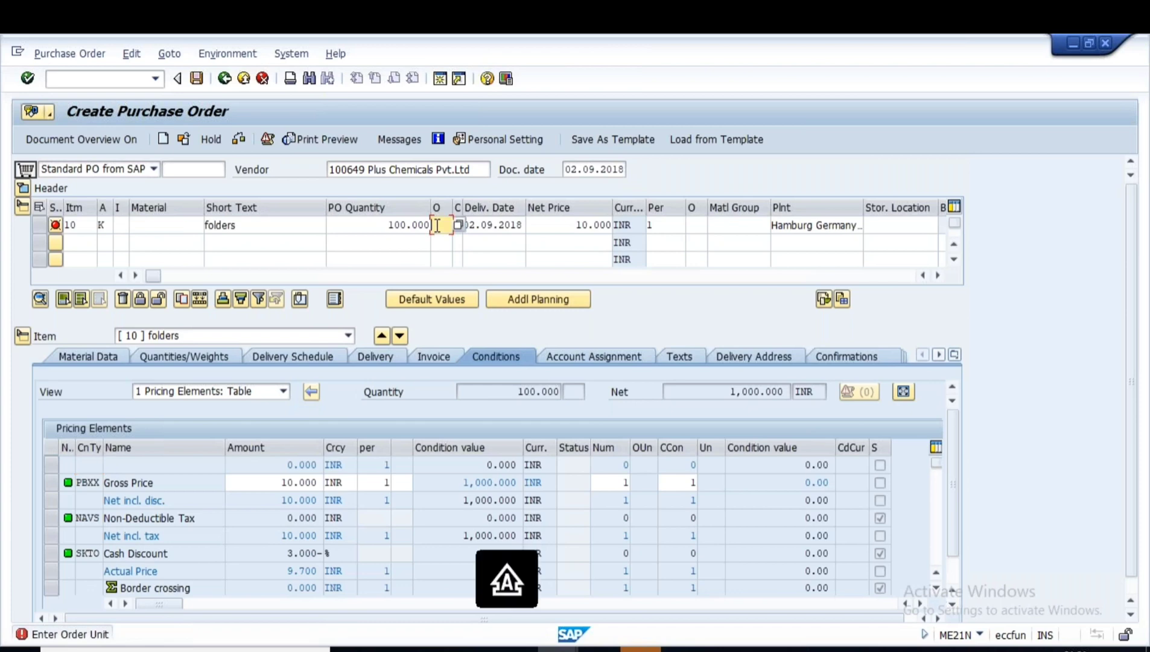
pyautogui.write('EA')
pyautogui.click(740, 224)
pyautogui.write('0027')
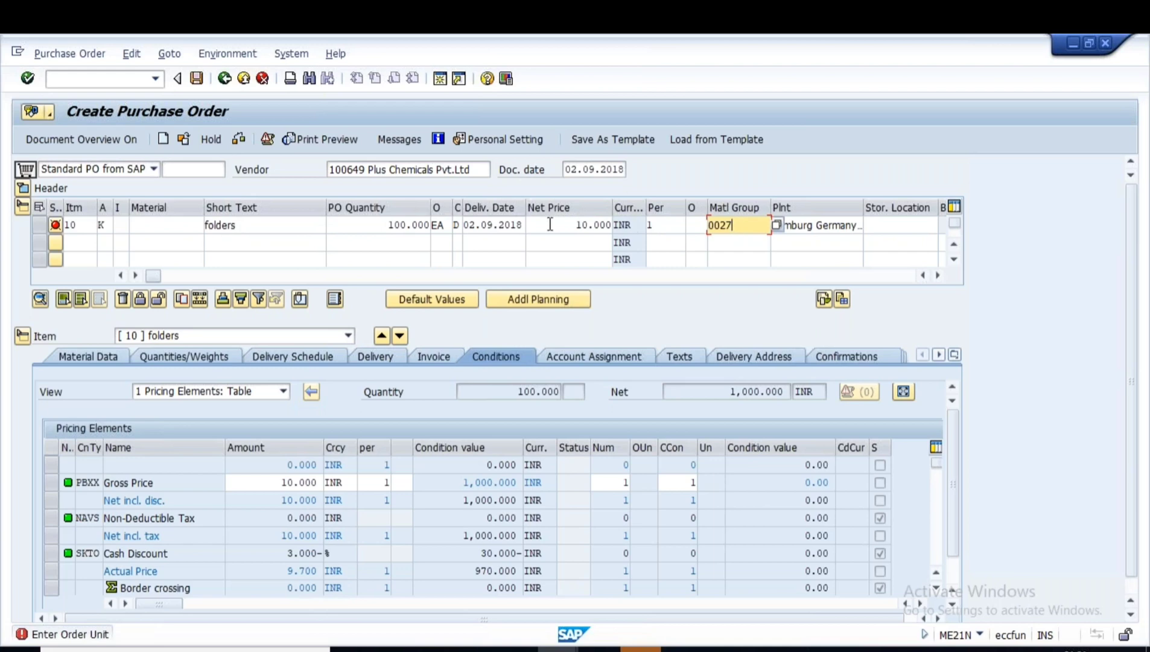
# - Point out the item's material field, short text and account assignment category
pyautogui.click(159, 226)
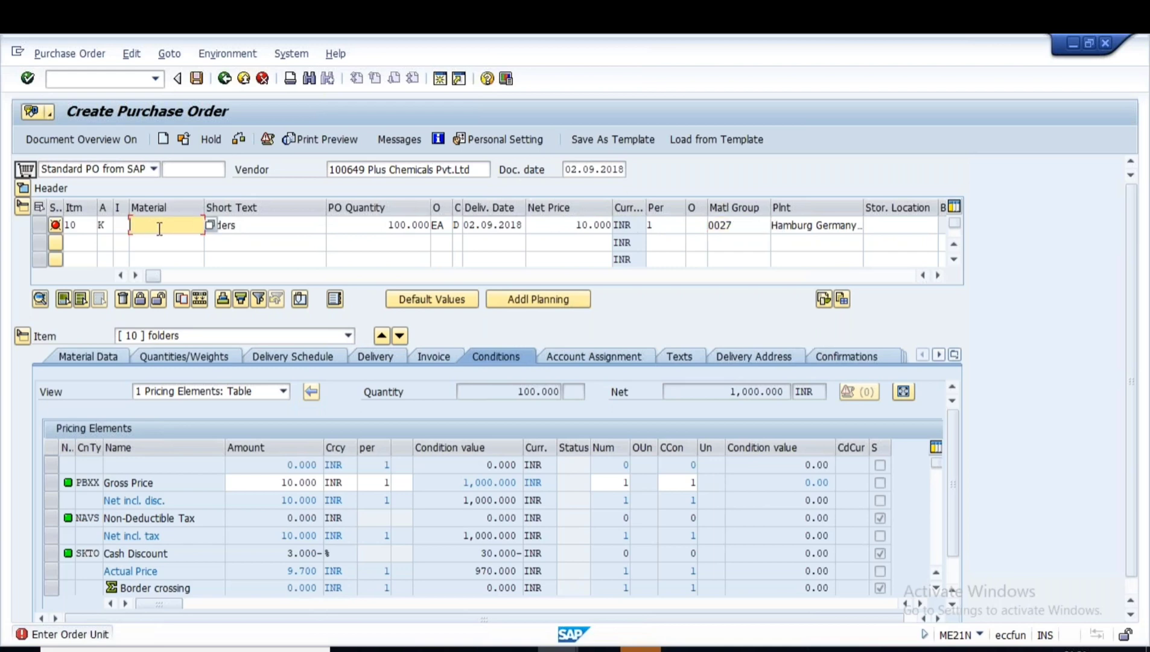
pyautogui.moveTo(252, 222); pyautogui.dragTo(132, 284)
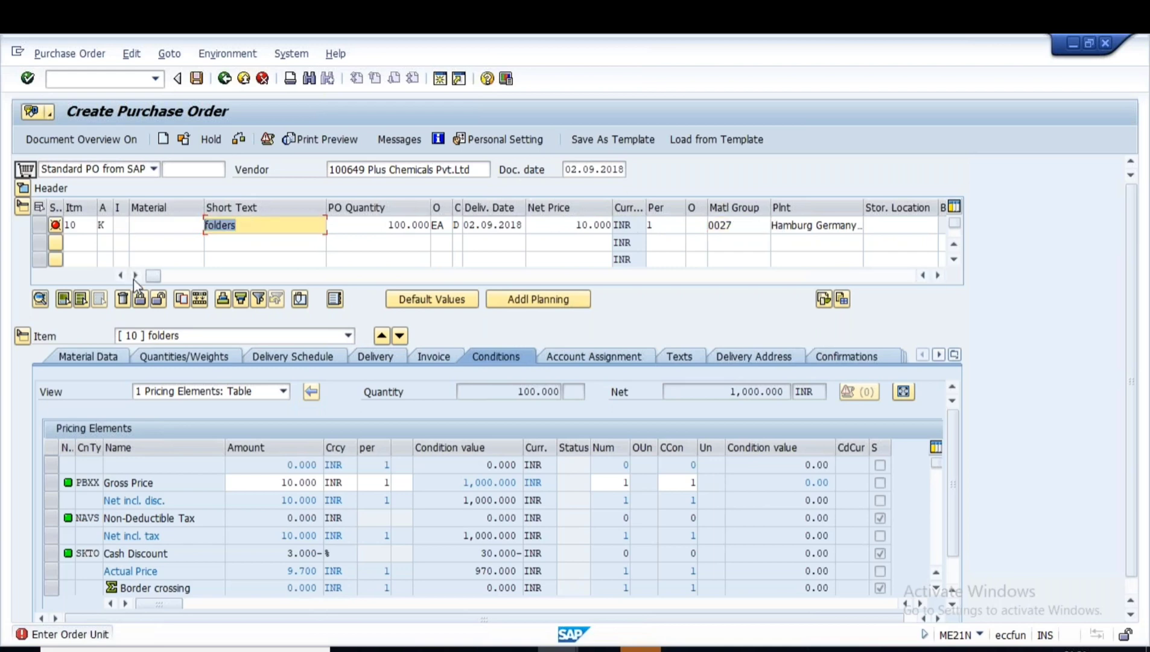
pyautogui.hotkey('shift', 'Tab')
pyautogui.hotkey('shift', 'Tab')
pyautogui.hotkey('shift', 'Tab')
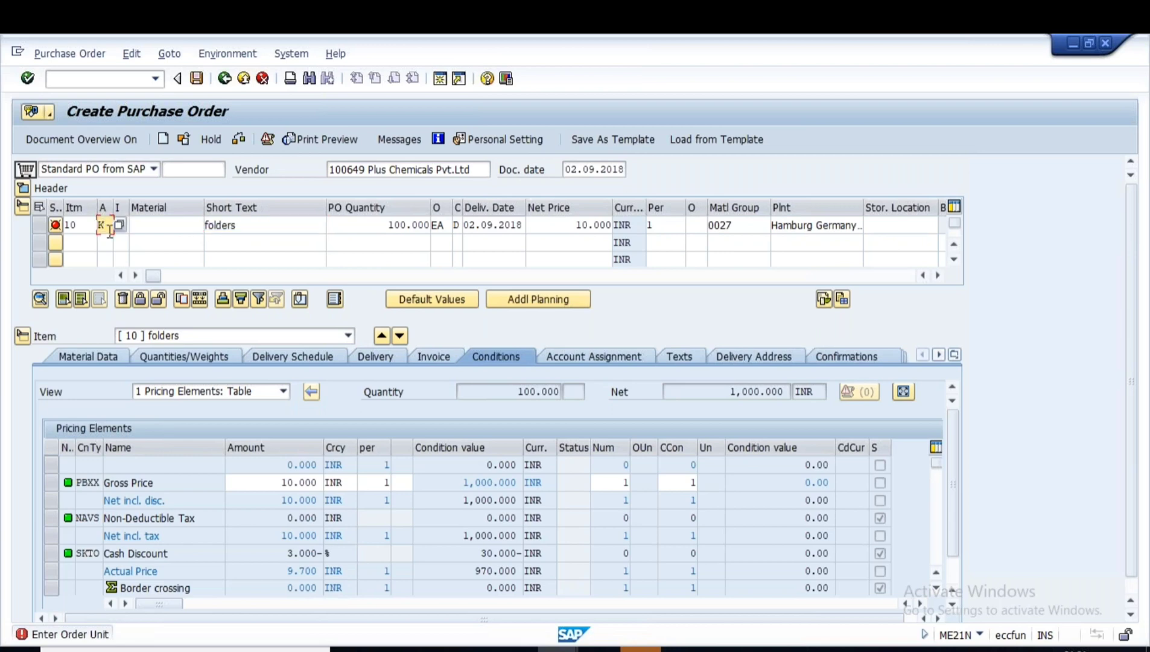
# - Confirm the item data and assign the folders item to cost center 1000
pyautogui.press('Return')
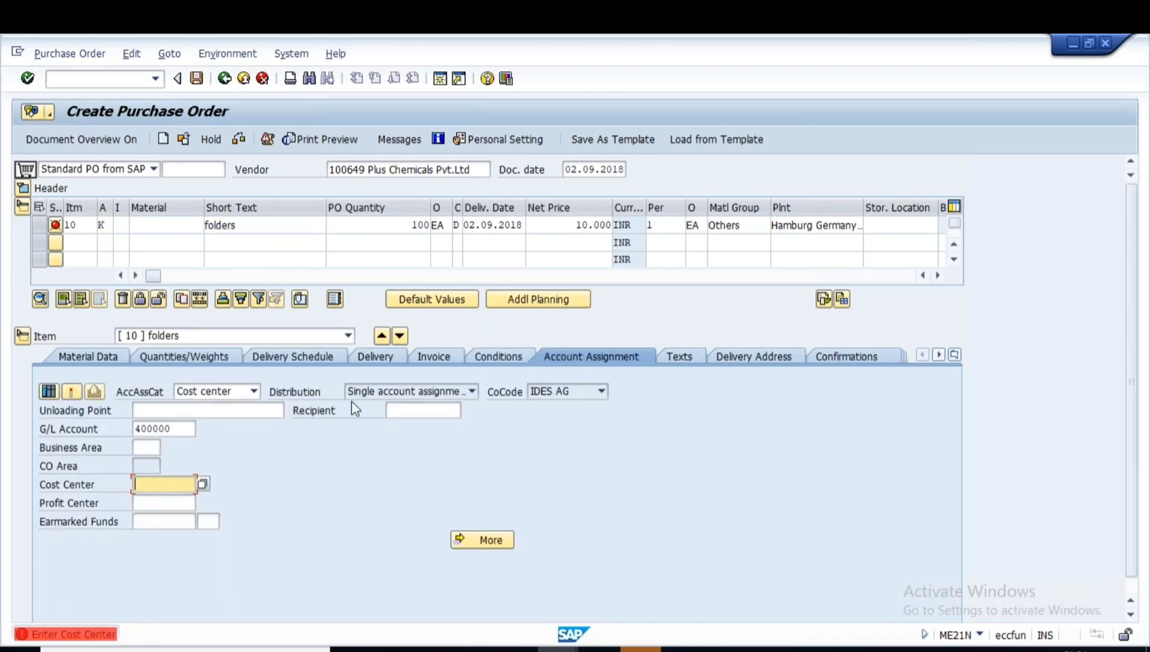
pyautogui.write('1000')
pyautogui.press('Return')
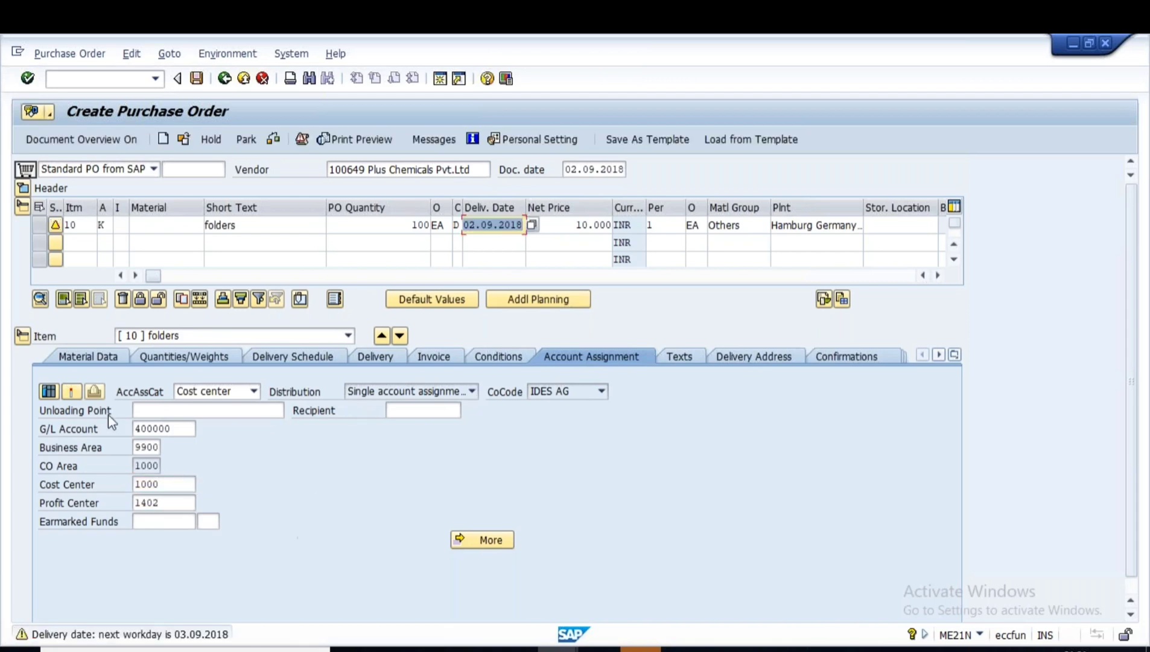
# - Highlight the item's PO quantity and the "Procurement of Consumable Materials" topic in the SAP MM course syllabus in Word
pyautogui.doubleClick(420, 225)
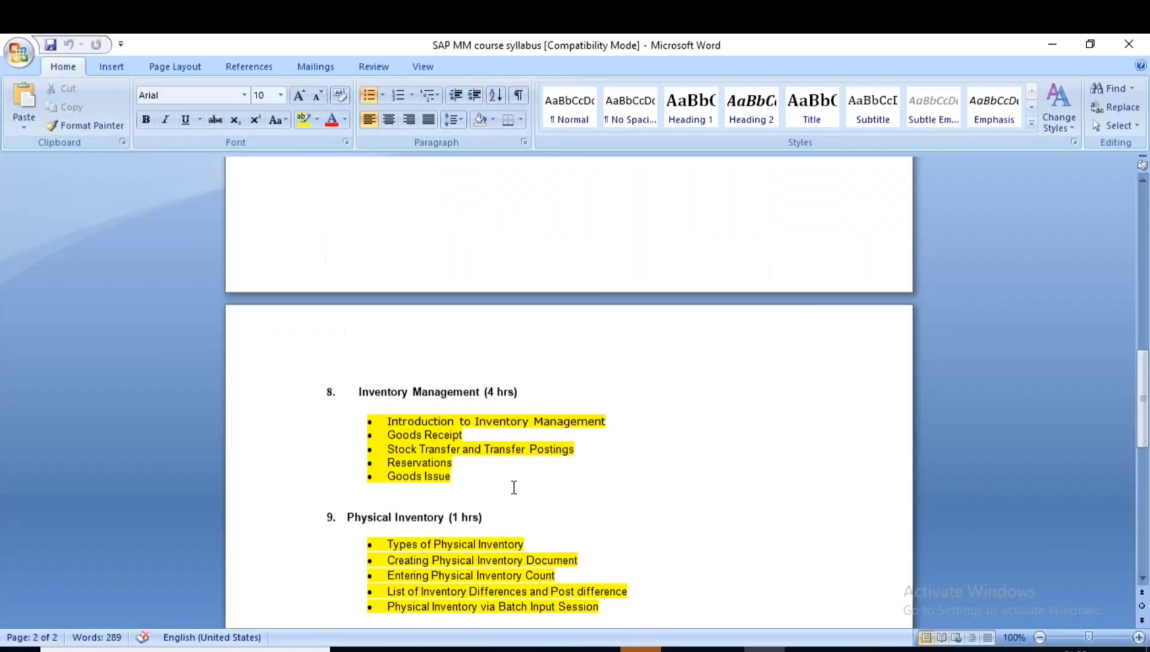
pyautogui.scroll(12, 514, 487)
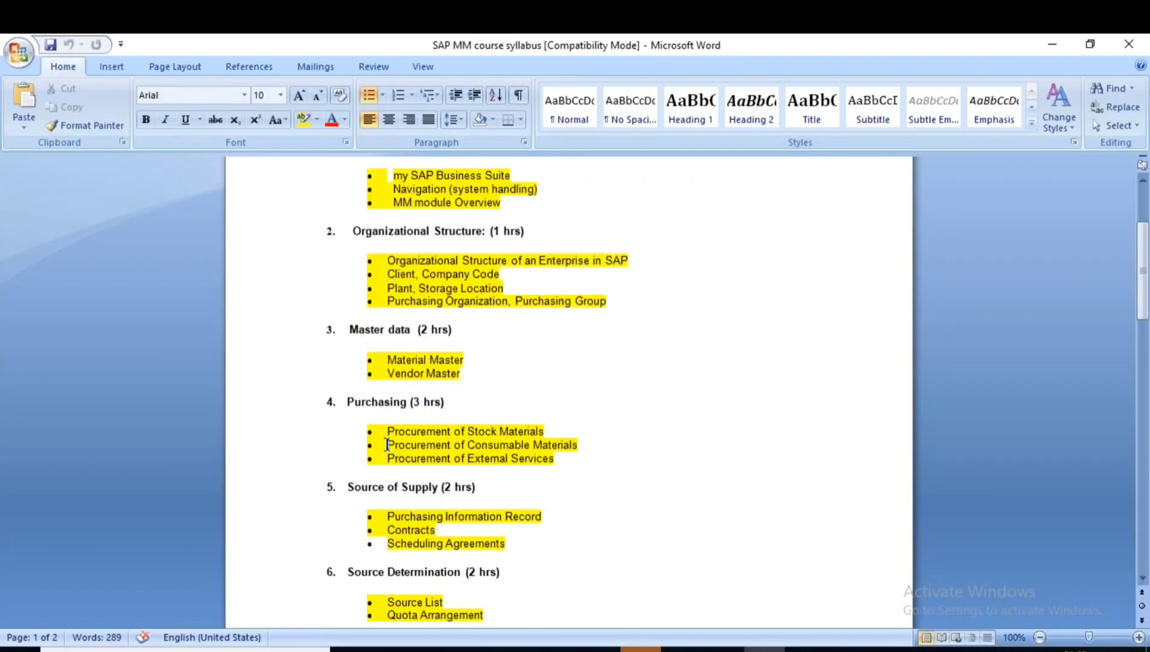
pyautogui.moveTo(386, 444); pyautogui.dragTo(585, 445)
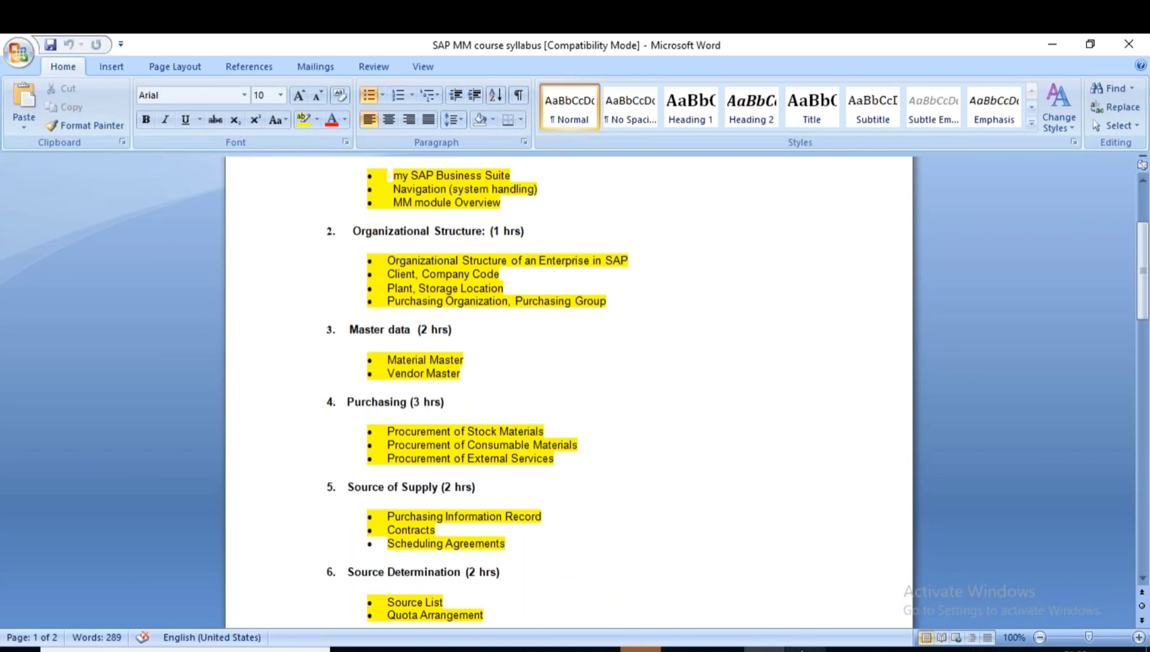
# - Switch back to the SAP purchase order and display the item's account assignment as a multiple assignment table
pyautogui.click(557, 649)
pyautogui.click(676, 591)
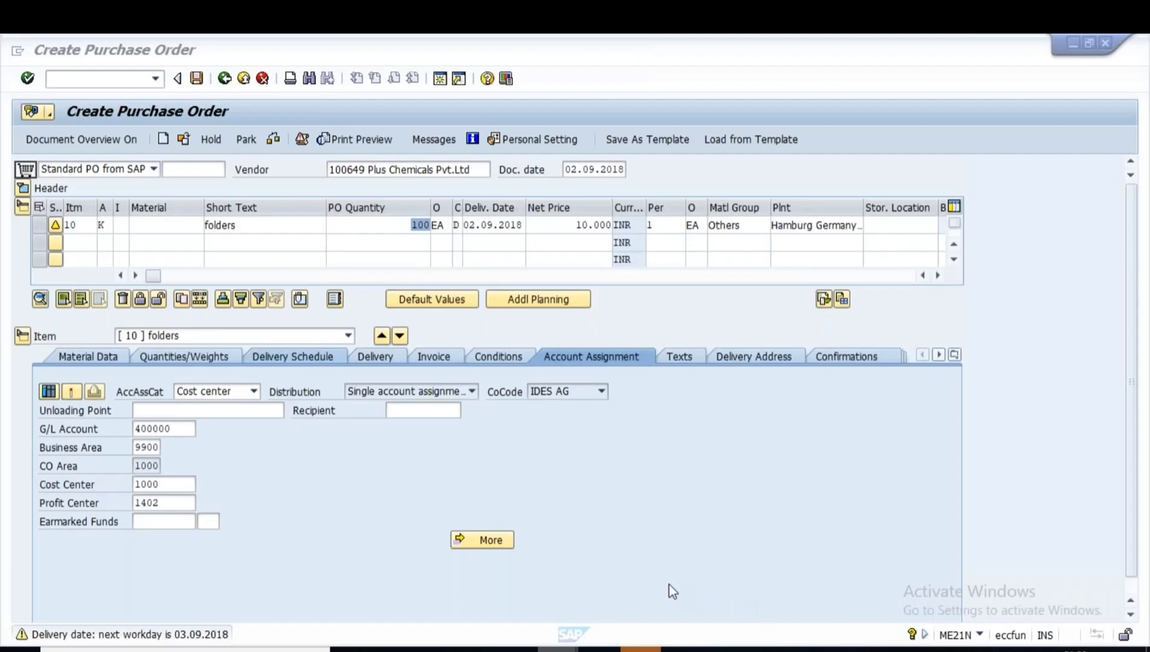
pyautogui.click(48, 392)
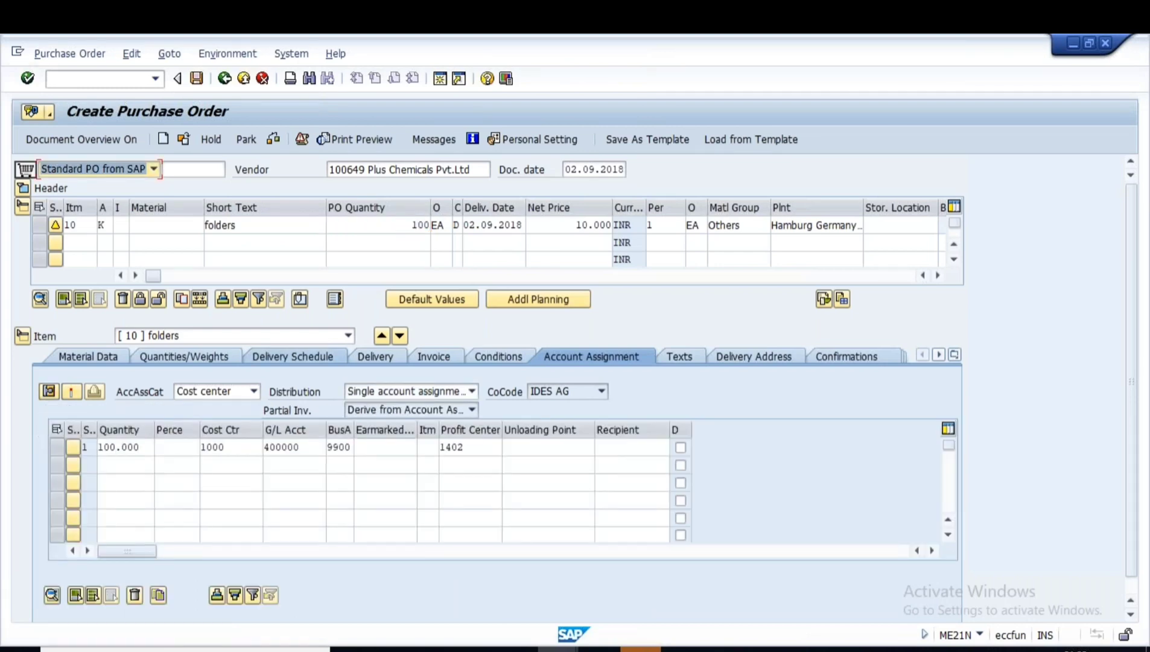
# - Split the folders item's account assignment into 60 for cost center 1000 and 40 for cost center 40001
pyautogui.click(138, 448)
pyautogui.write('6')
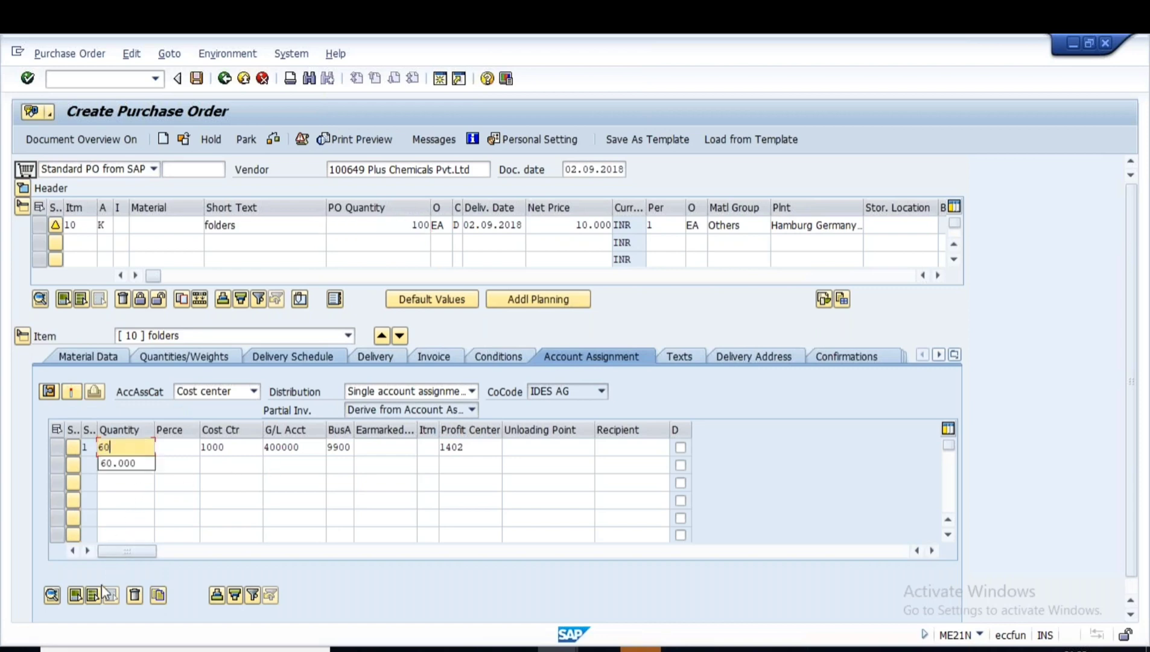
pyautogui.write('0')
pyautogui.click(113, 464)
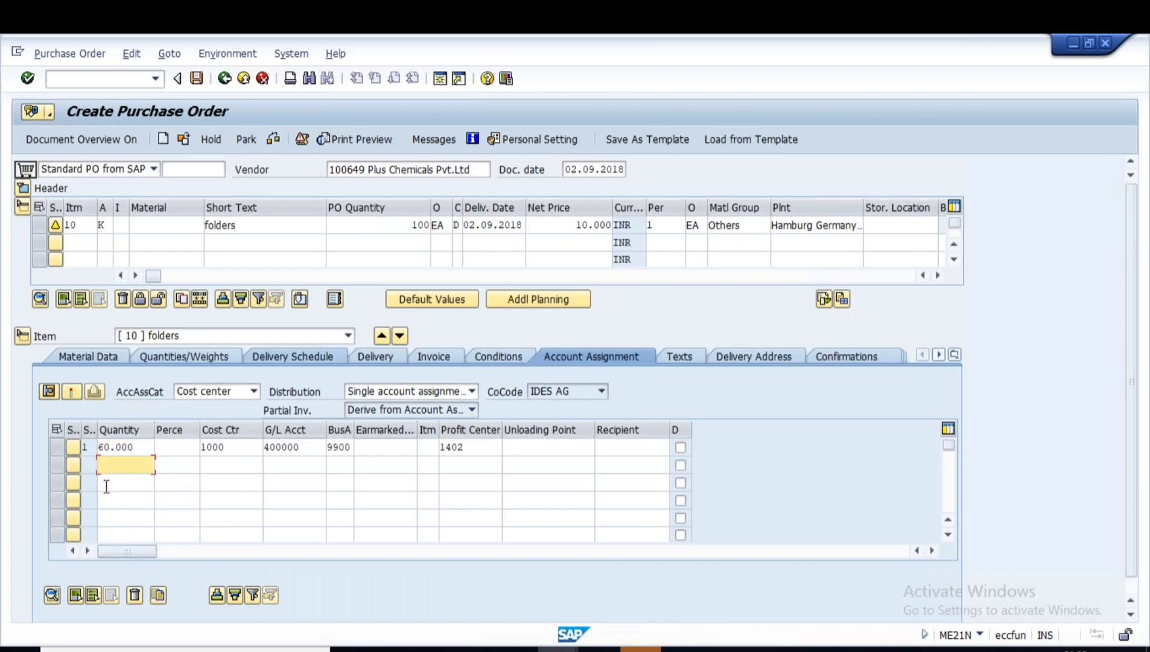
pyautogui.write('40.0')
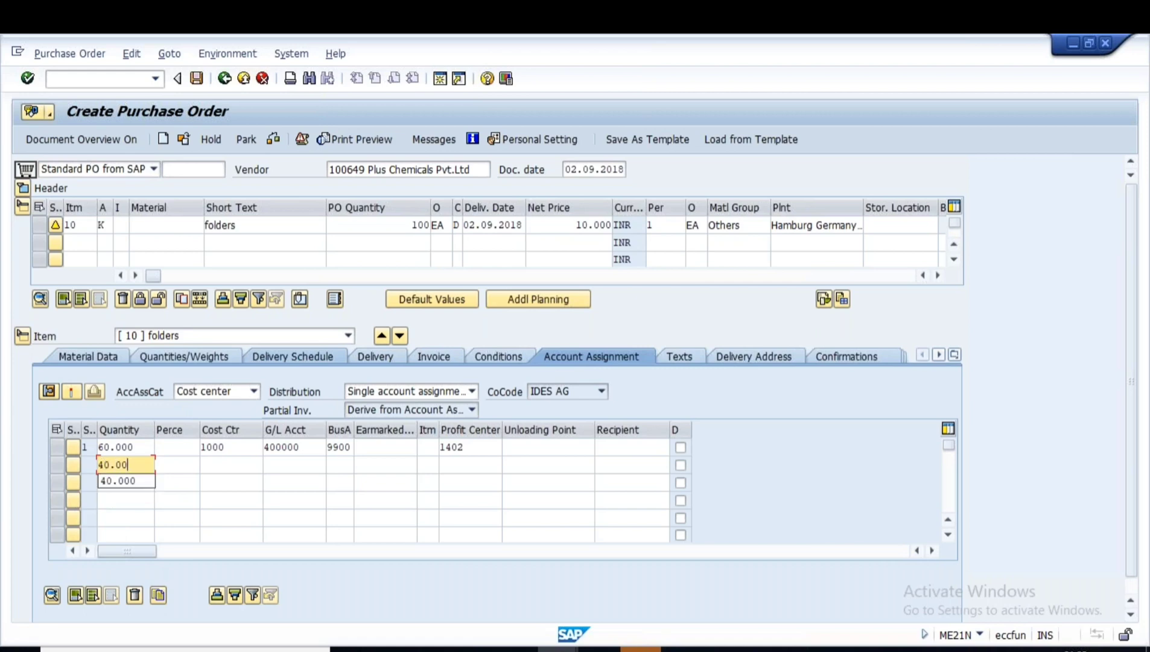
pyautogui.click(232, 463)
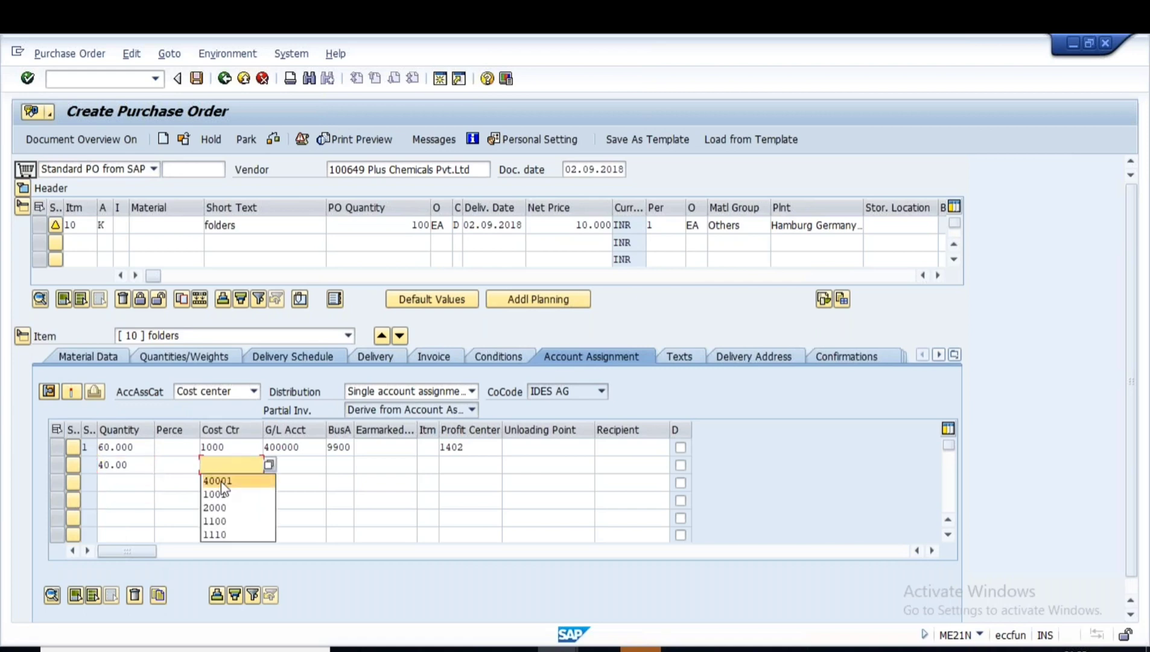
pyautogui.click(218, 481)
pyautogui.press('Return')
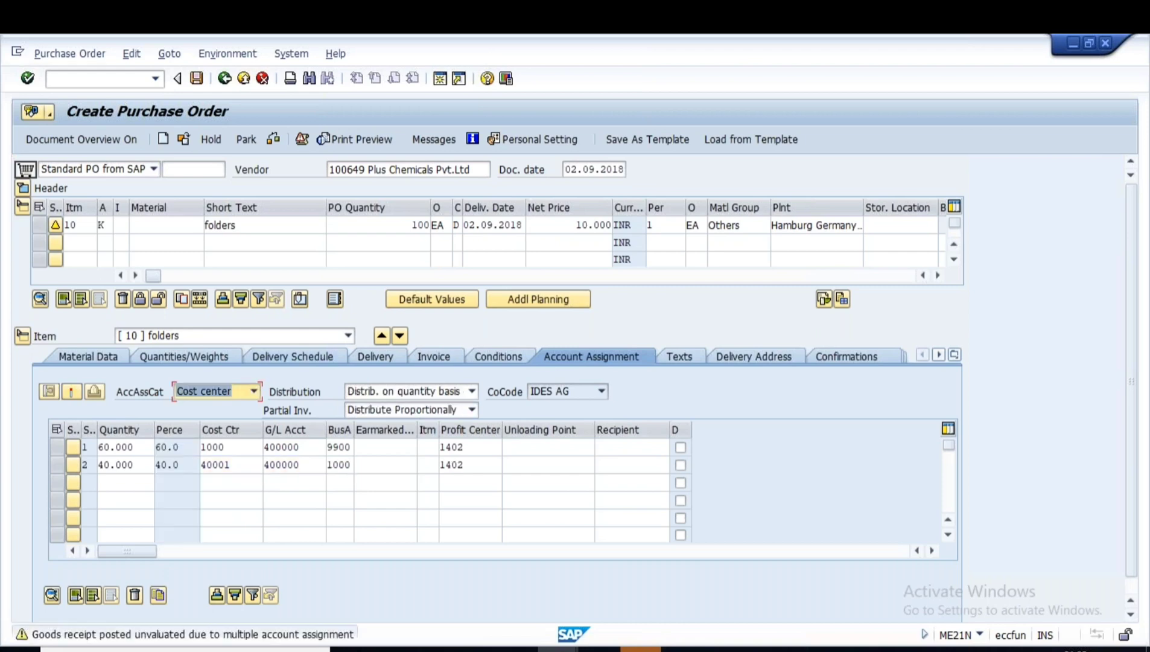
# - Point out both cost centers' quantities and choose Distribute Proportionally for partial invoices
pyautogui.click(124, 447)
pyautogui.click(244, 449)
pyautogui.click(138, 469)
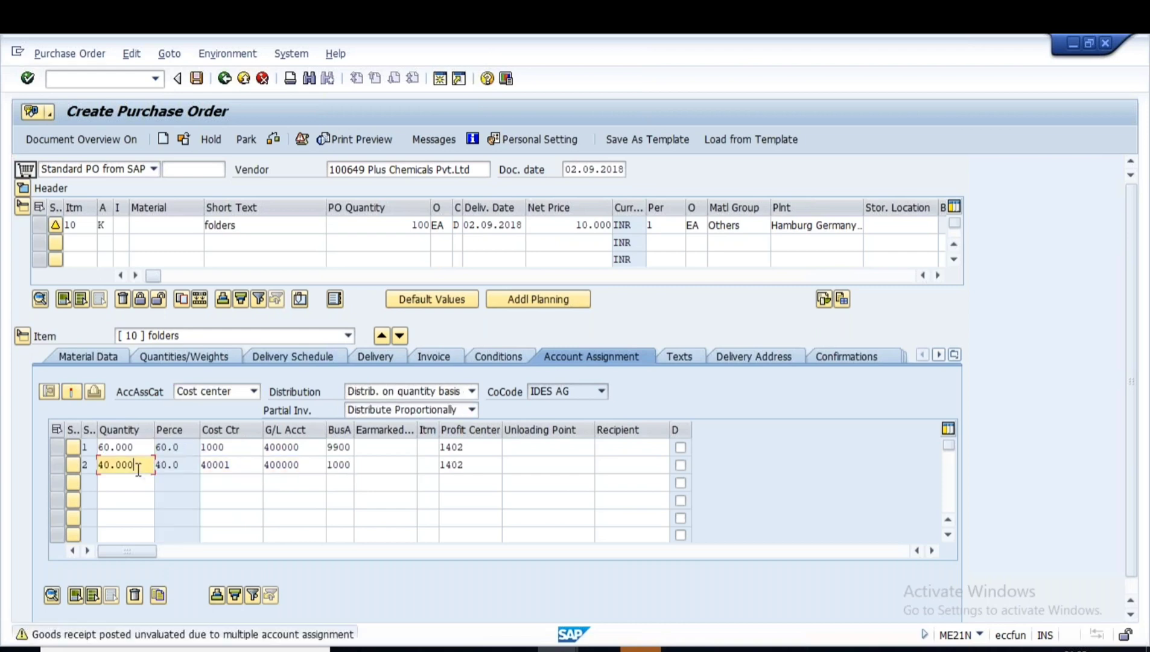
pyautogui.doubleClick(233, 465)
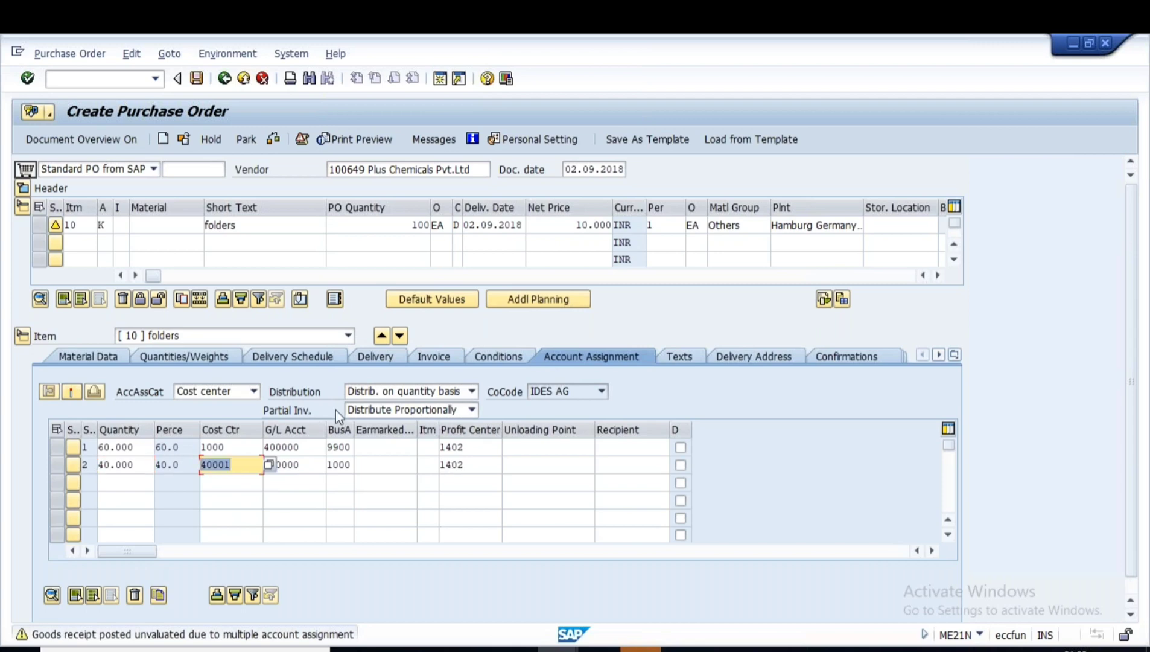
pyautogui.click(421, 410)
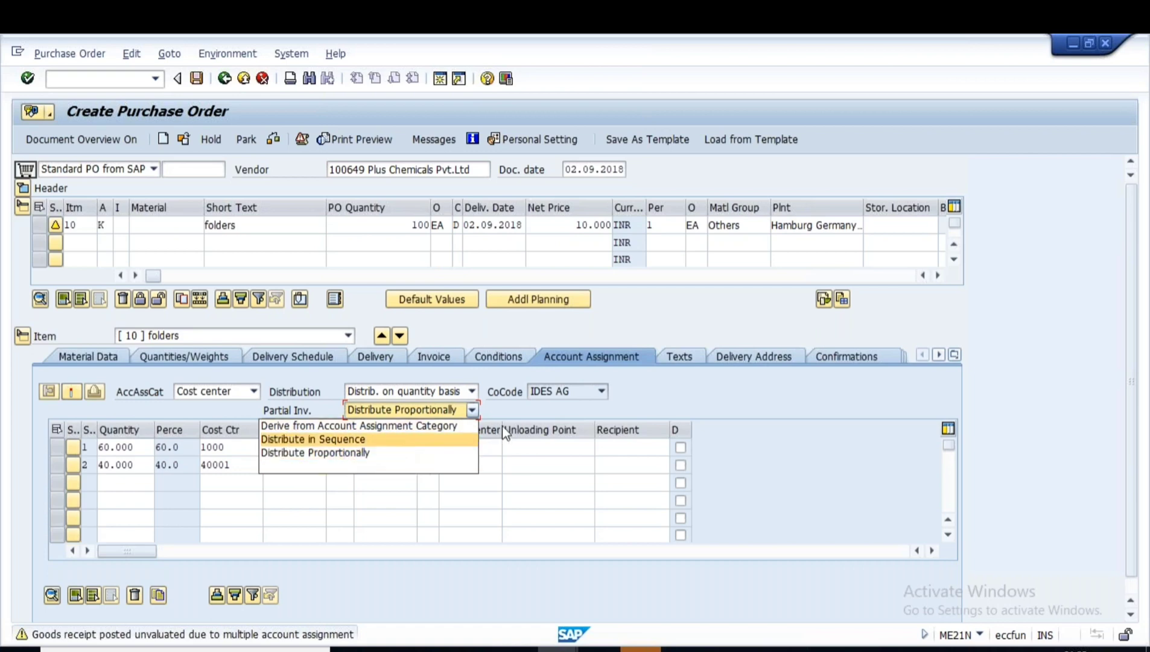
pyautogui.click(357, 451)
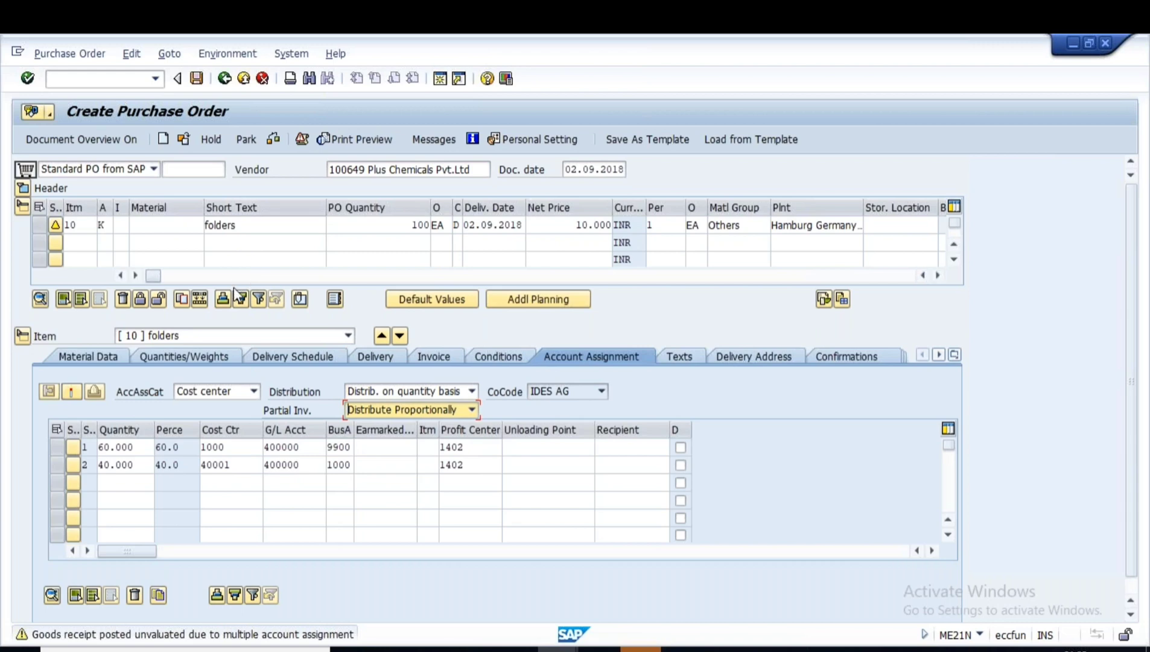
# - Save the purchase order and copy its number from the confirmation message details
pyautogui.click(197, 80)
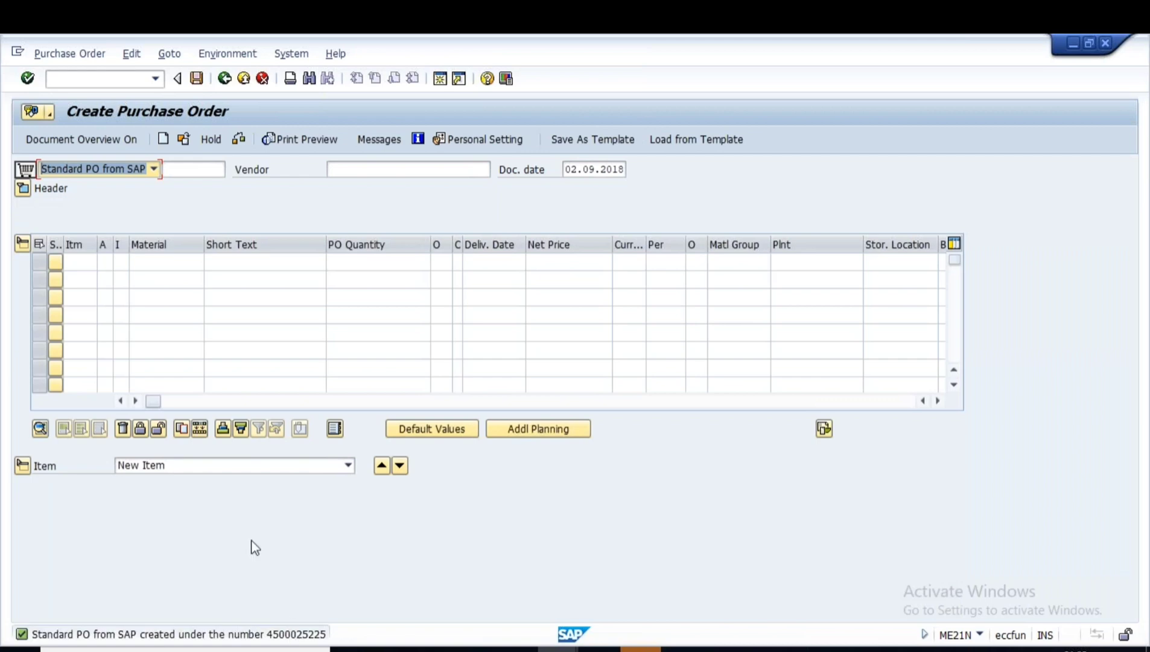
pyautogui.doubleClick(311, 635)
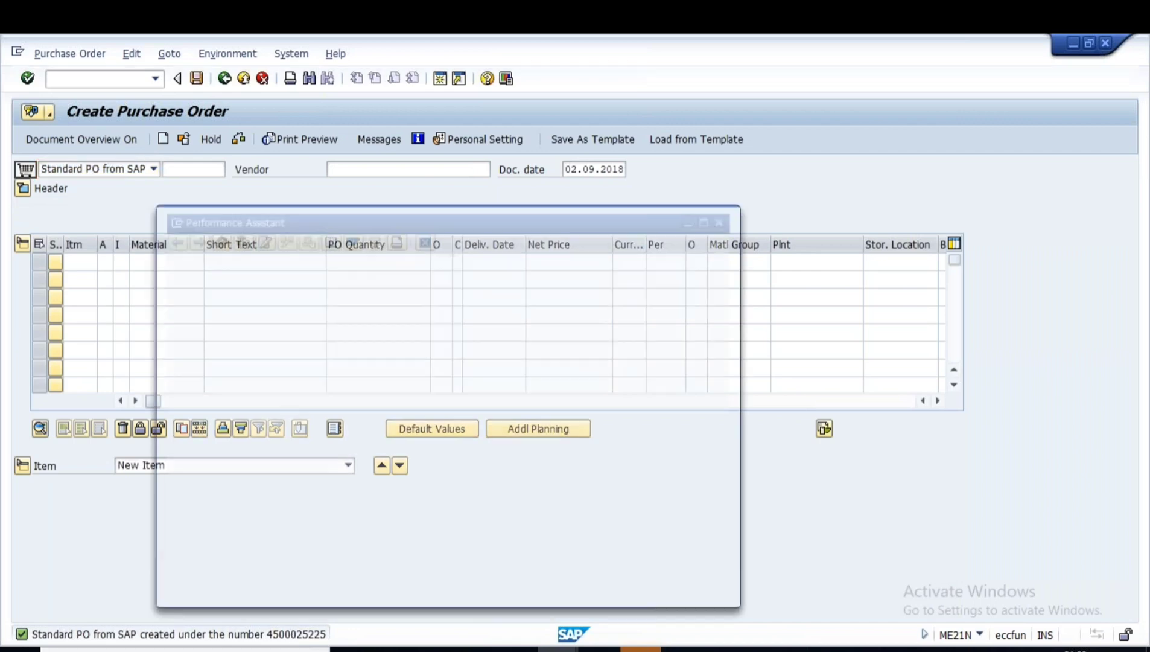
pyautogui.moveTo(533, 275); pyautogui.dragTo(618, 276)
pyautogui.hotkey('ctrl', 'c')
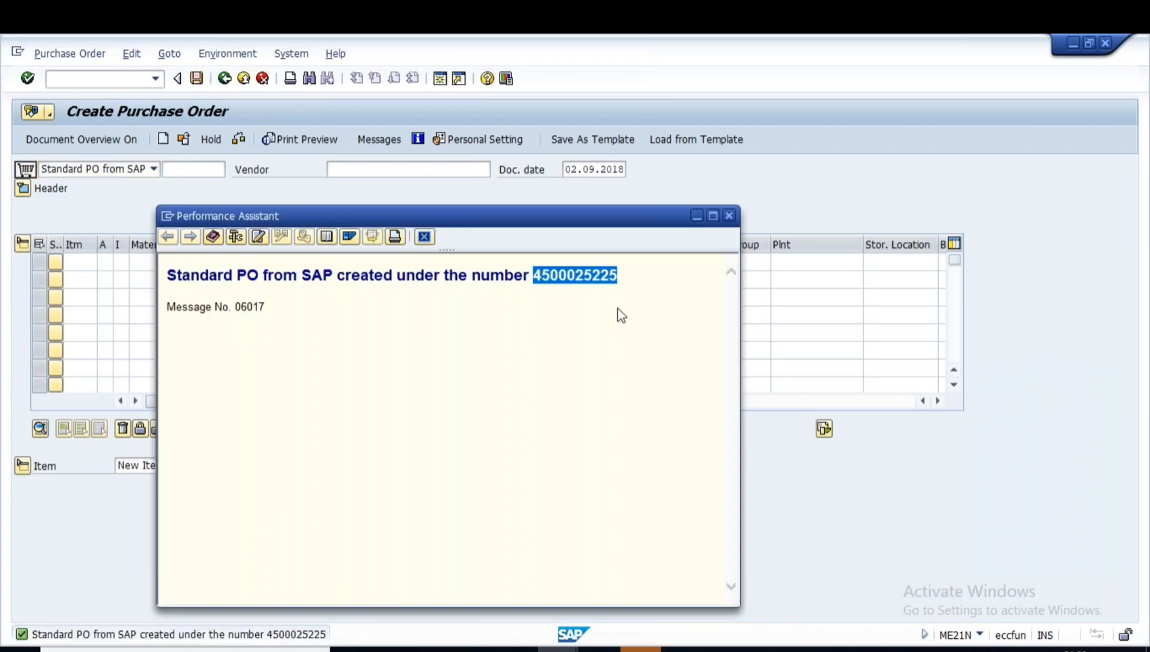
pyautogui.click(729, 216)
# - Start transaction MIGO and load a goods receipt for the purchase order using its copied number
pyautogui.click(223, 78)
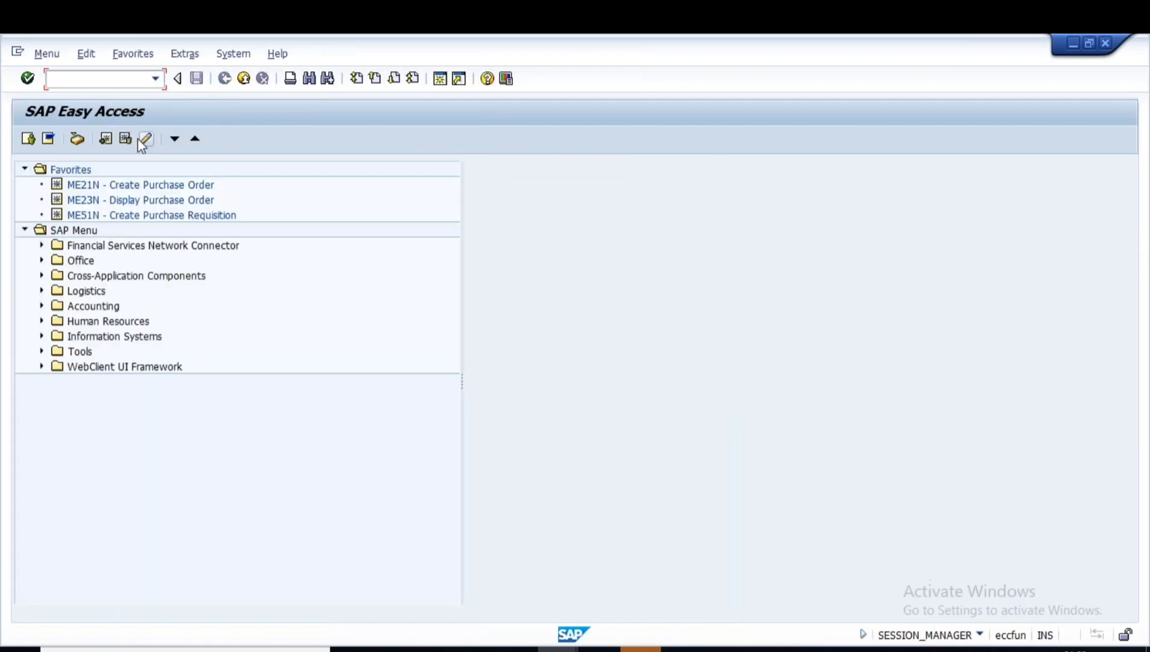
pyautogui.write('MIGO')
pyautogui.press('Return')
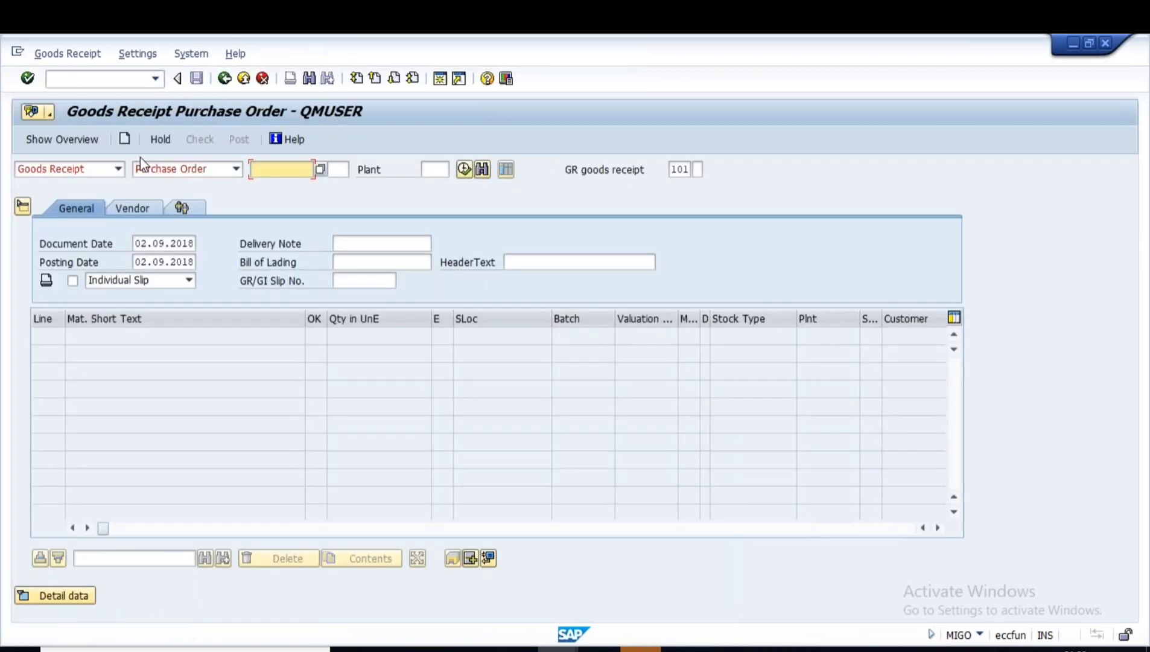
pyautogui.click(81, 170)
pyautogui.click(235, 169)
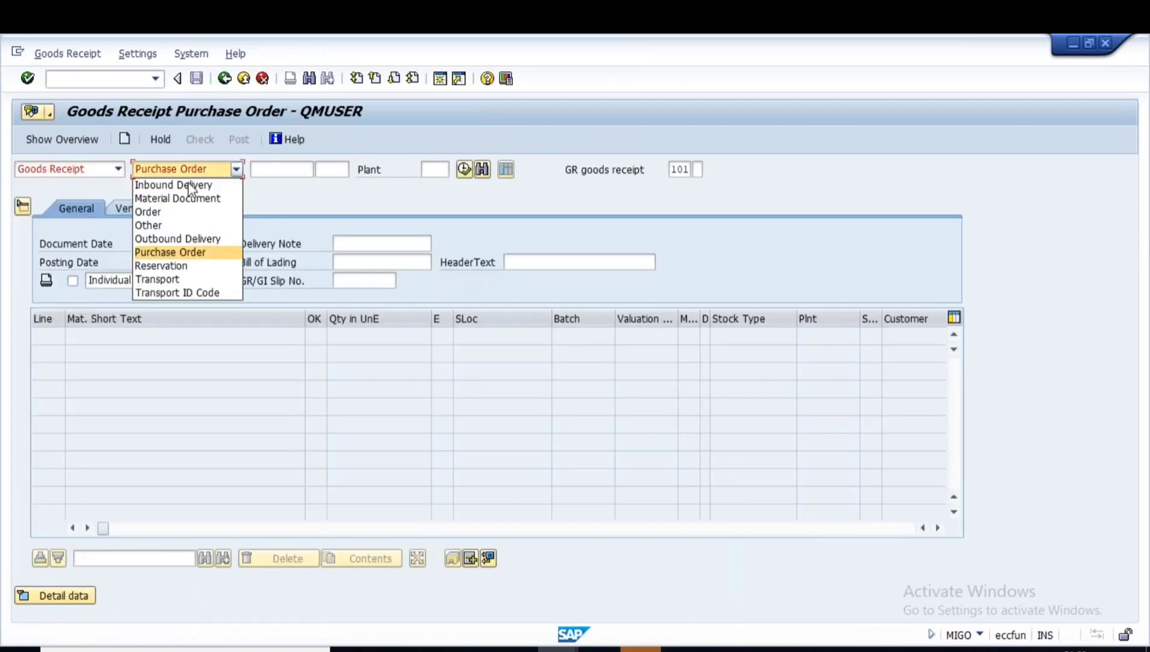
pyautogui.click(170, 252)
pyautogui.click(294, 169)
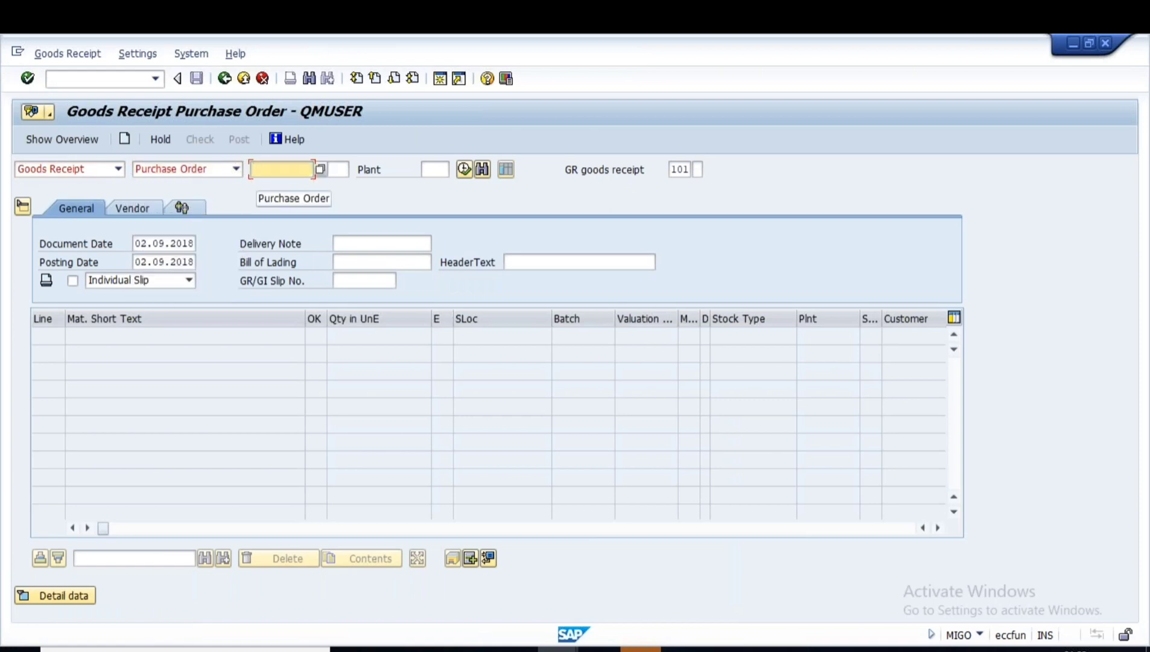
pyautogui.hotkey('ctrl', 'v')
pyautogui.press('Return')
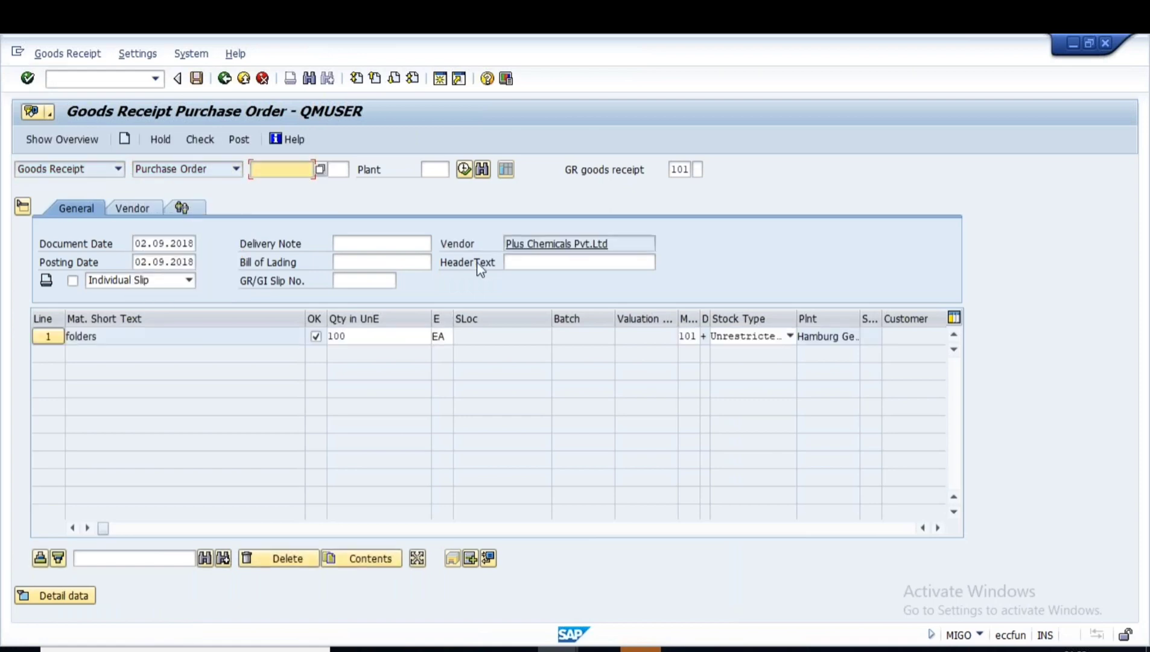
# - Check the goods receipt for the folders item and post it
pyautogui.click(360, 334)
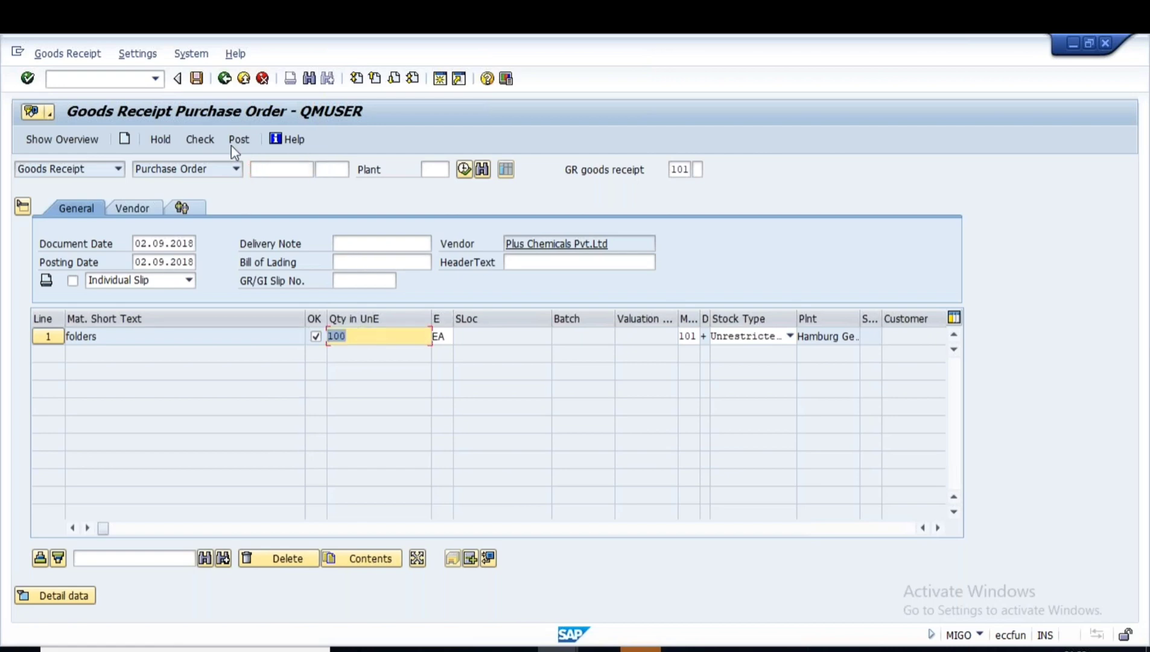
pyautogui.click(200, 141)
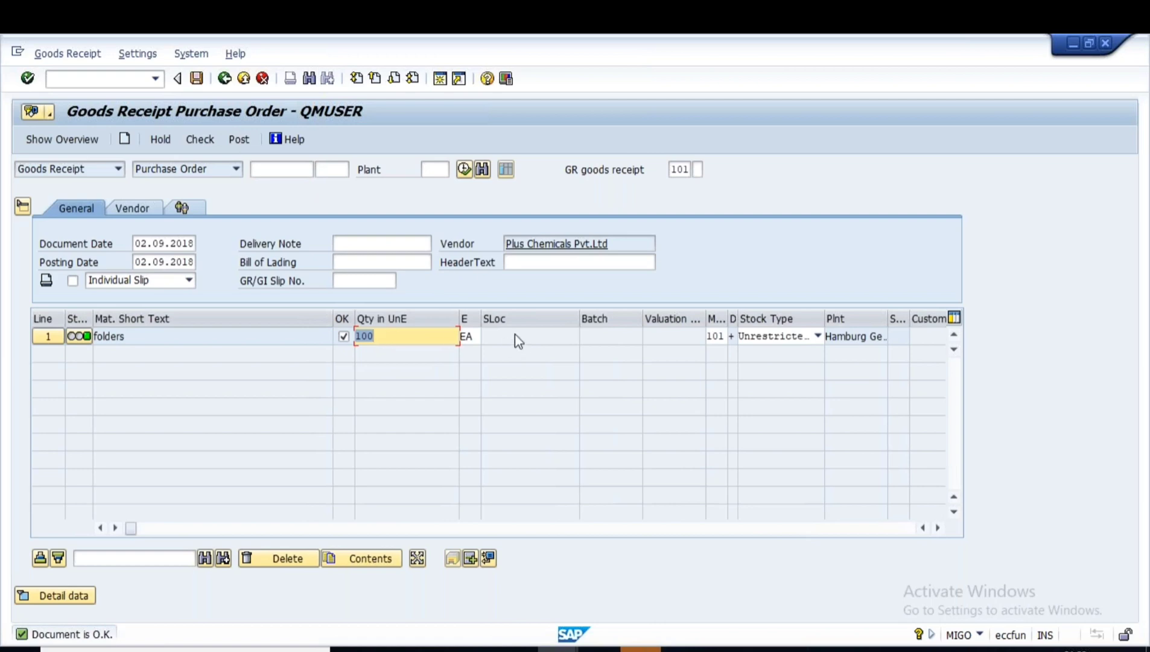
pyautogui.click(239, 140)
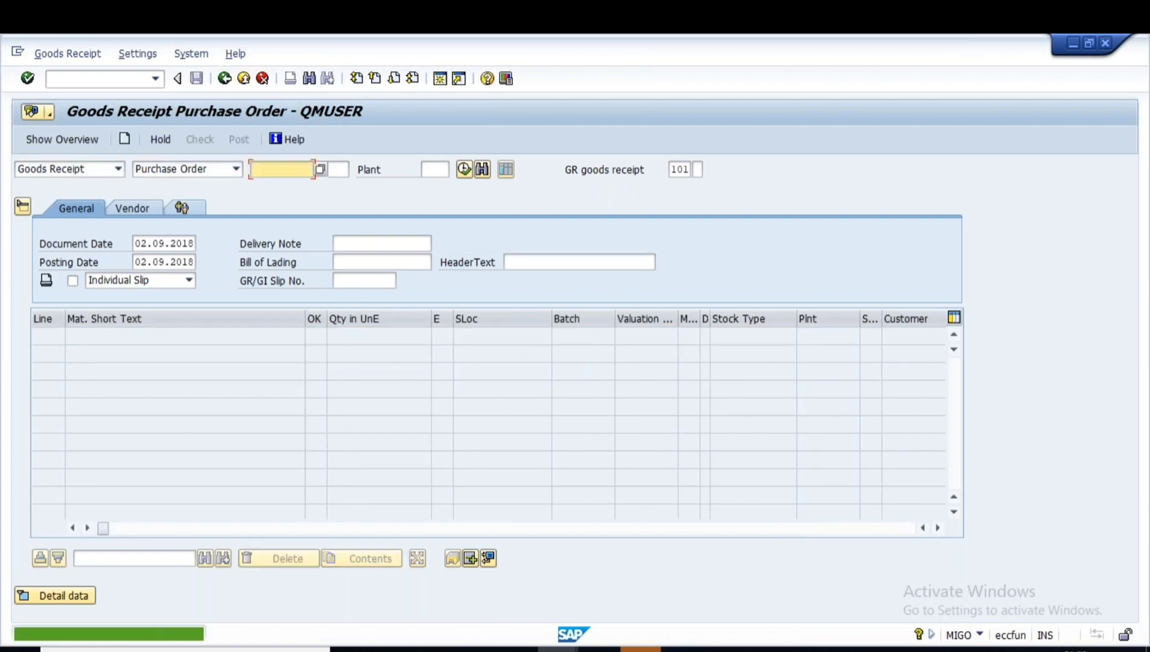
# - Start transaction MIRO and enter 02.09.2018 as the invoice date
pyautogui.click(224, 79)
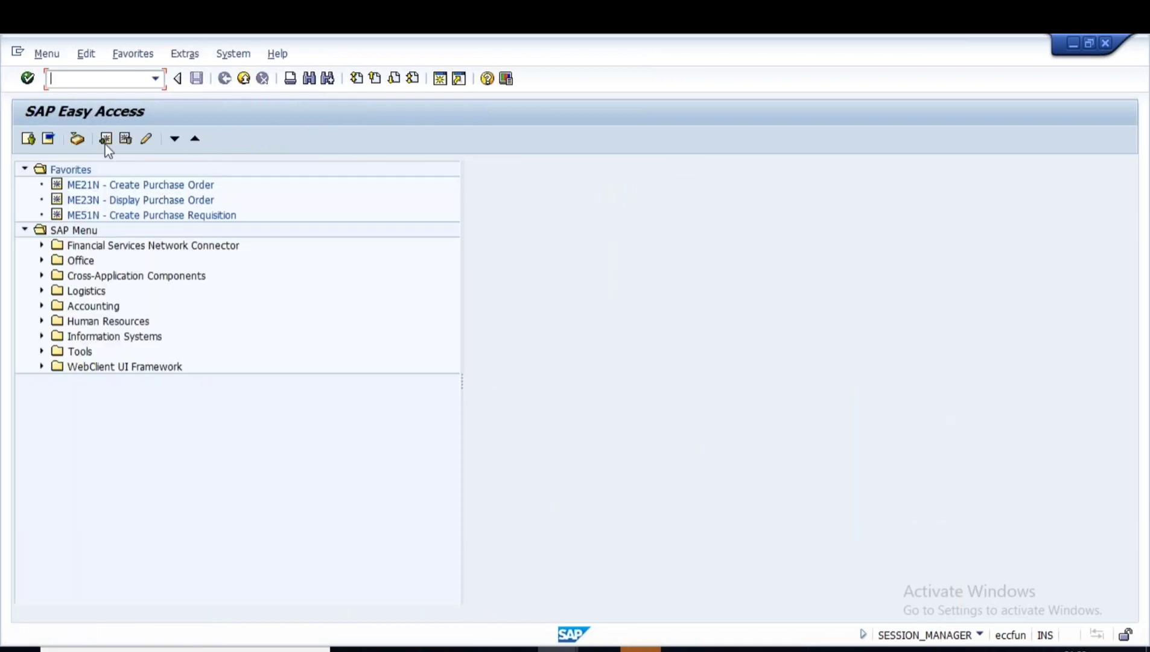
pyautogui.write('MIRO')
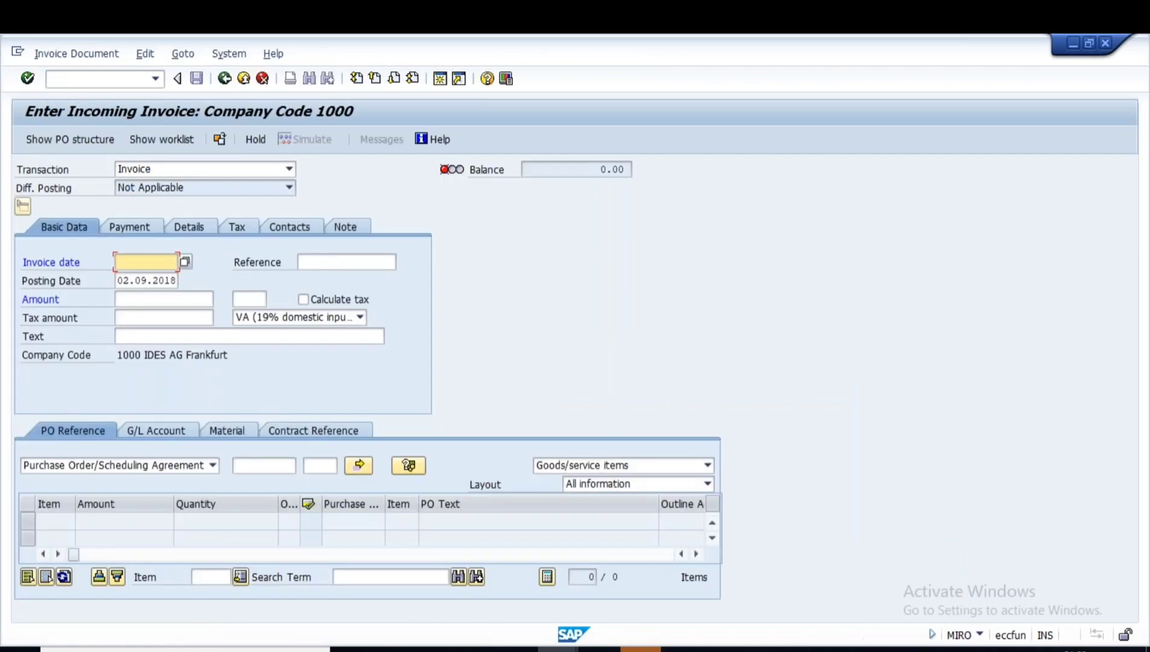
pyautogui.click(145, 261)
pyautogui.click(145, 275)
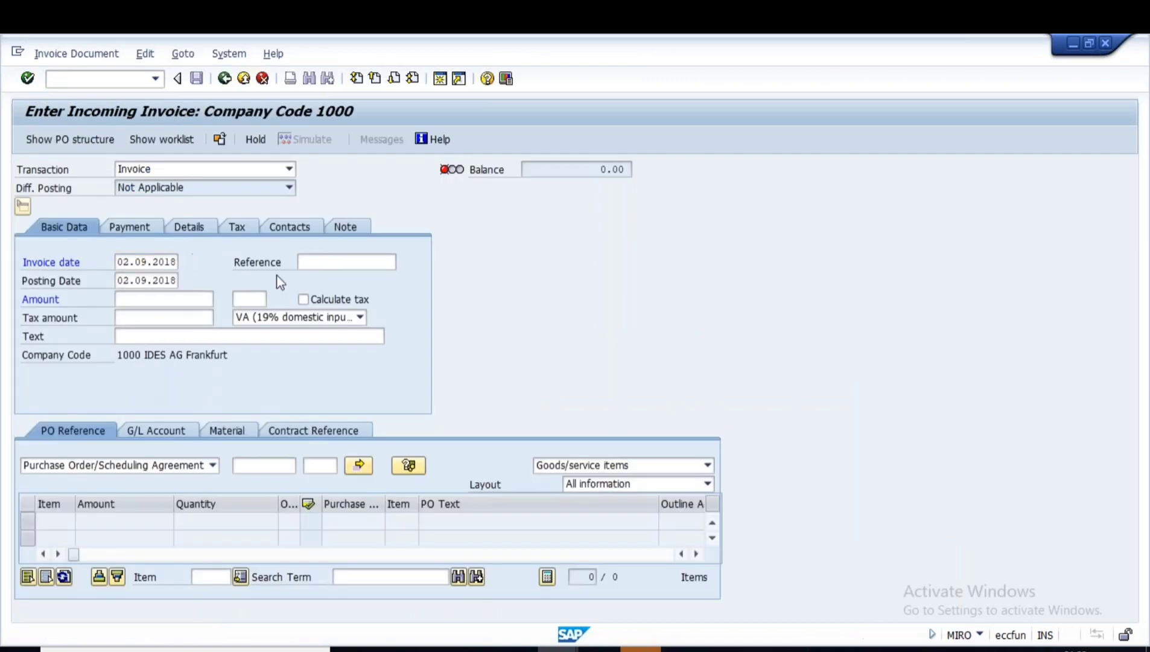
pyautogui.press('Return')
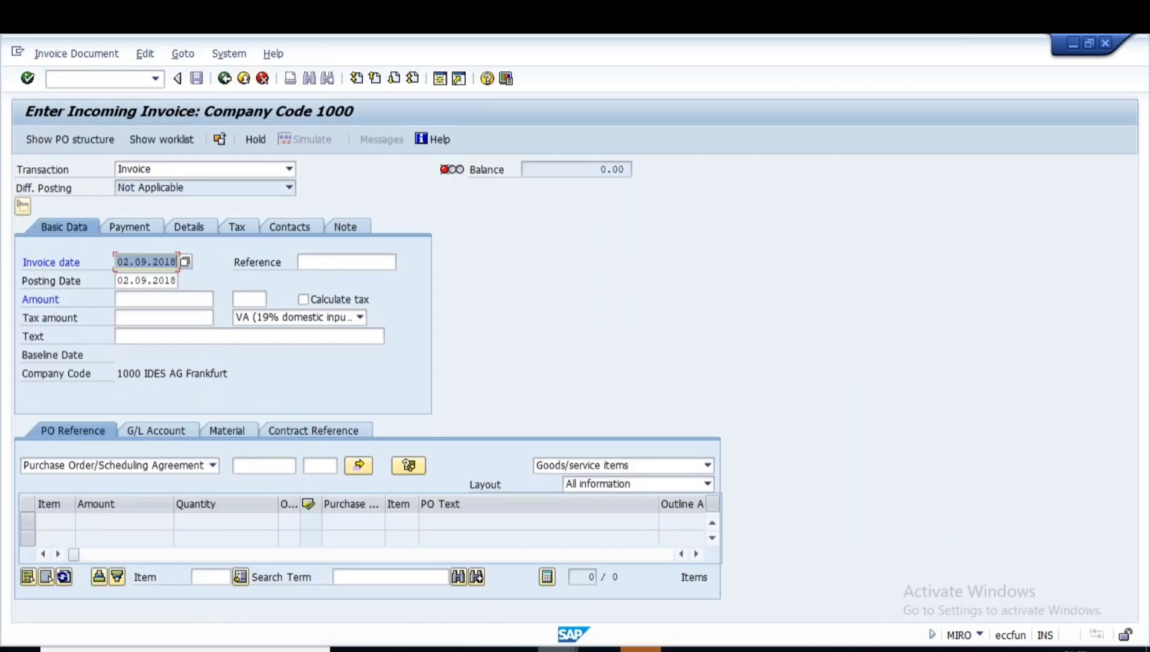
# - Leave the Cartridge invoice in the other session without posting it and display the folders purchase order with ME23N
pyautogui.moveTo(507, 574)
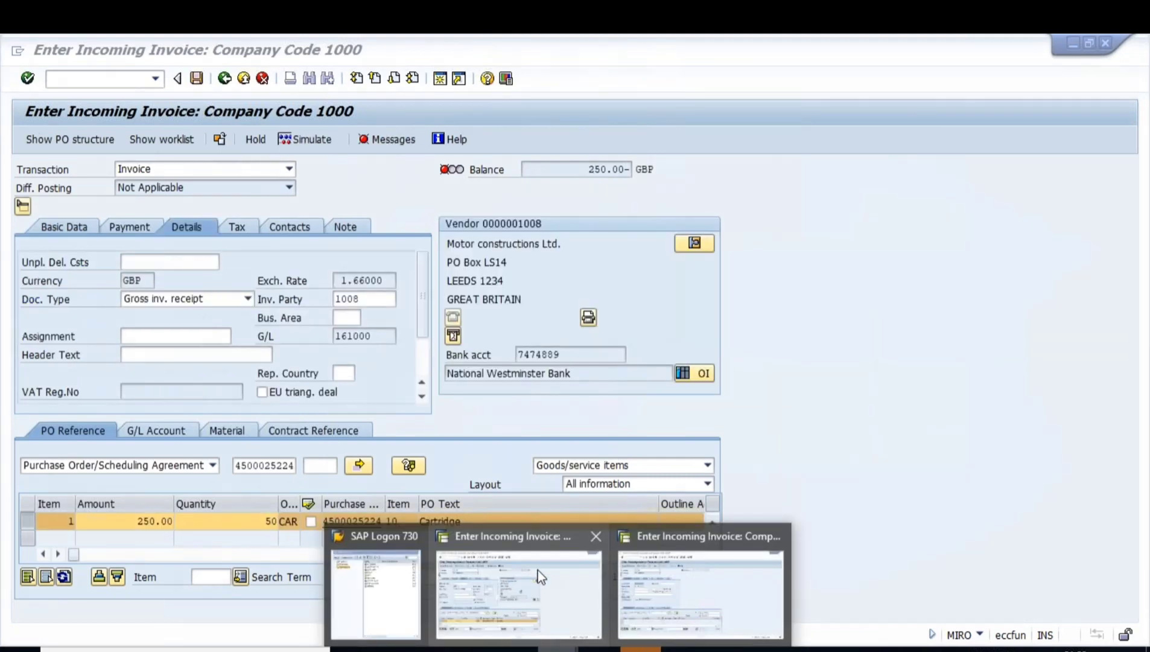
pyautogui.click(537, 569)
pyautogui.click(225, 79)
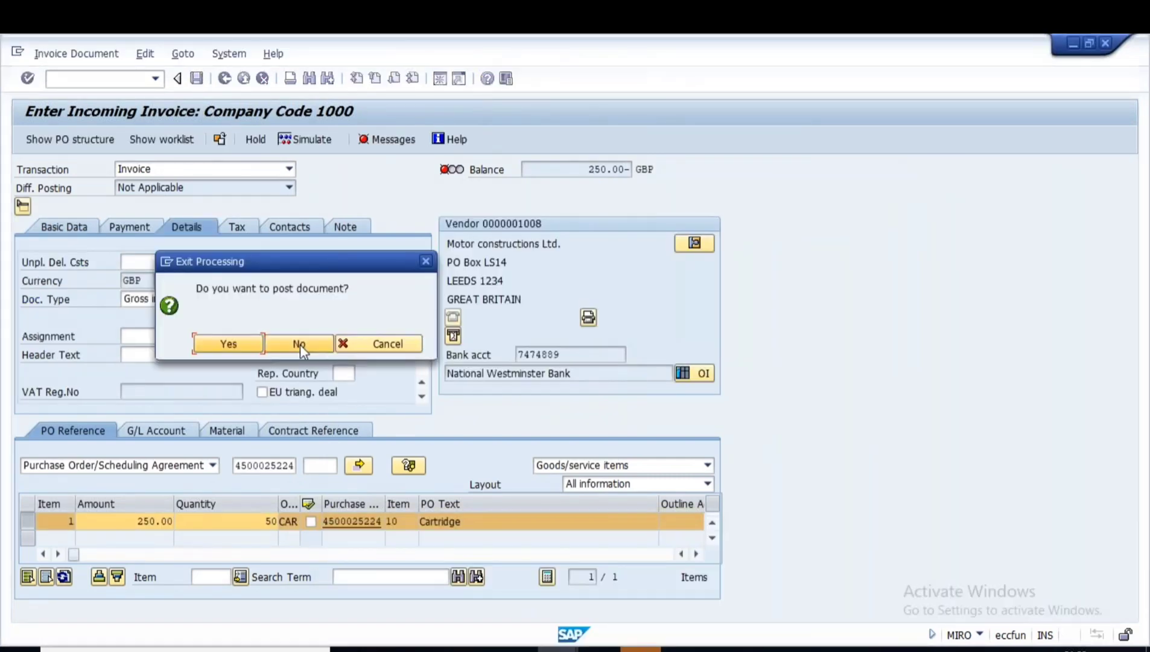
pyautogui.click(299, 342)
pyautogui.write('ME23N')
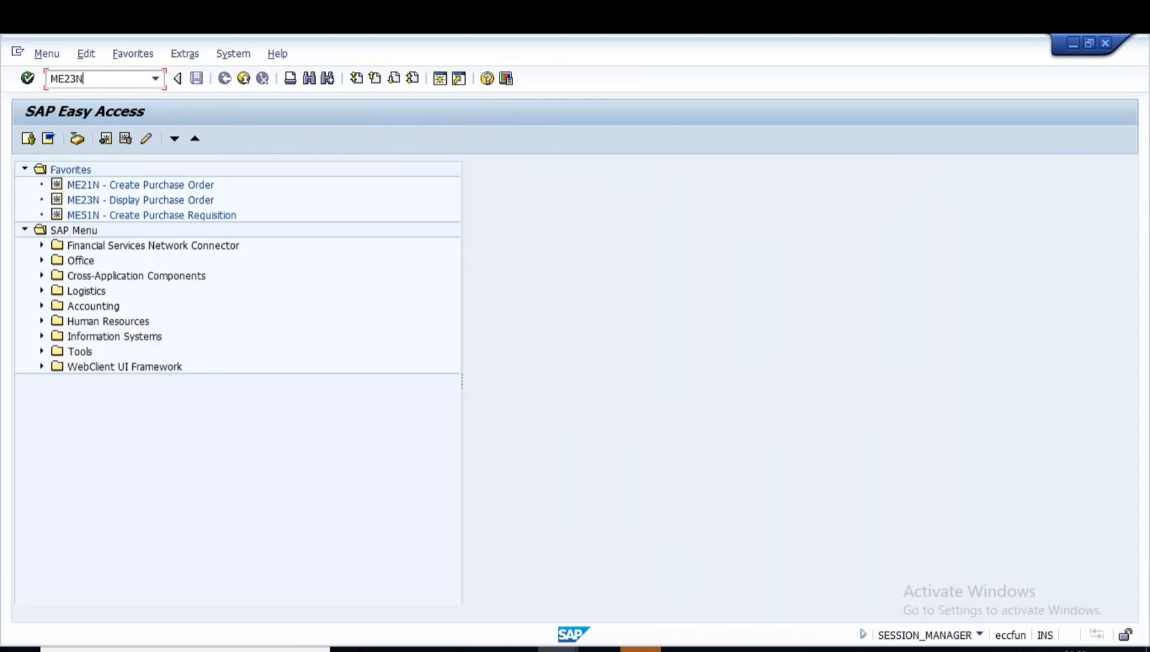
pyautogui.press('Return')
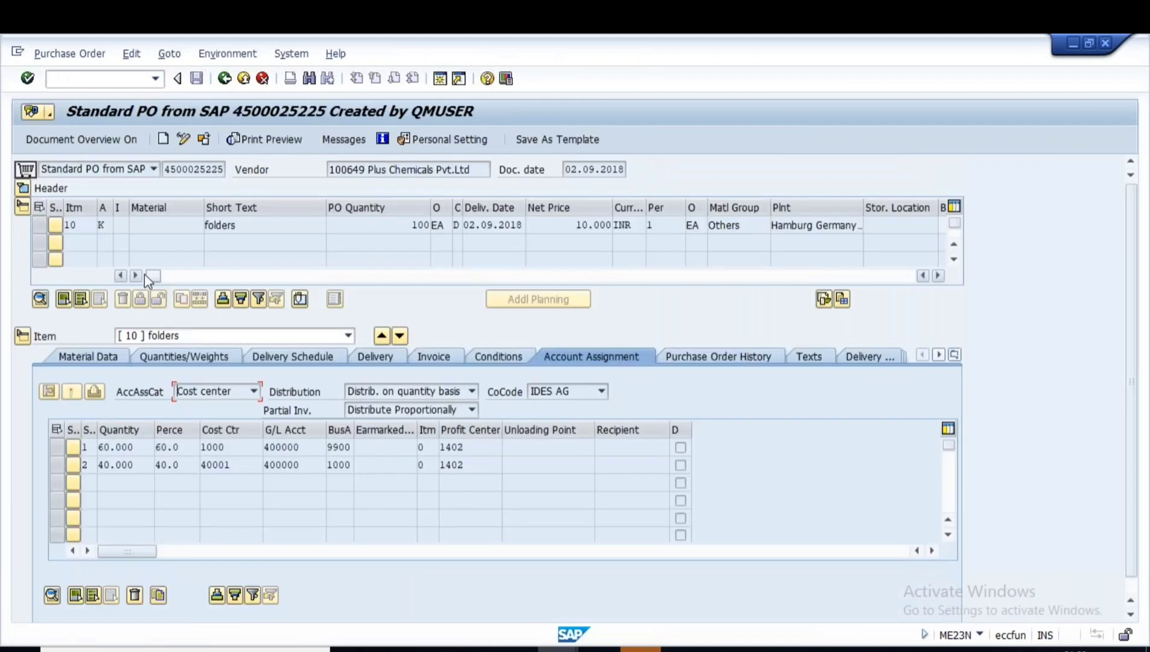
# - Copy the displayed purchase order's number and load that order into the new incoming invoice as its PO reference
pyautogui.doubleClick(167, 172)
pyautogui.hotkey('ctrl', 'c')
pyautogui.hotkey('alt', 'Tab')
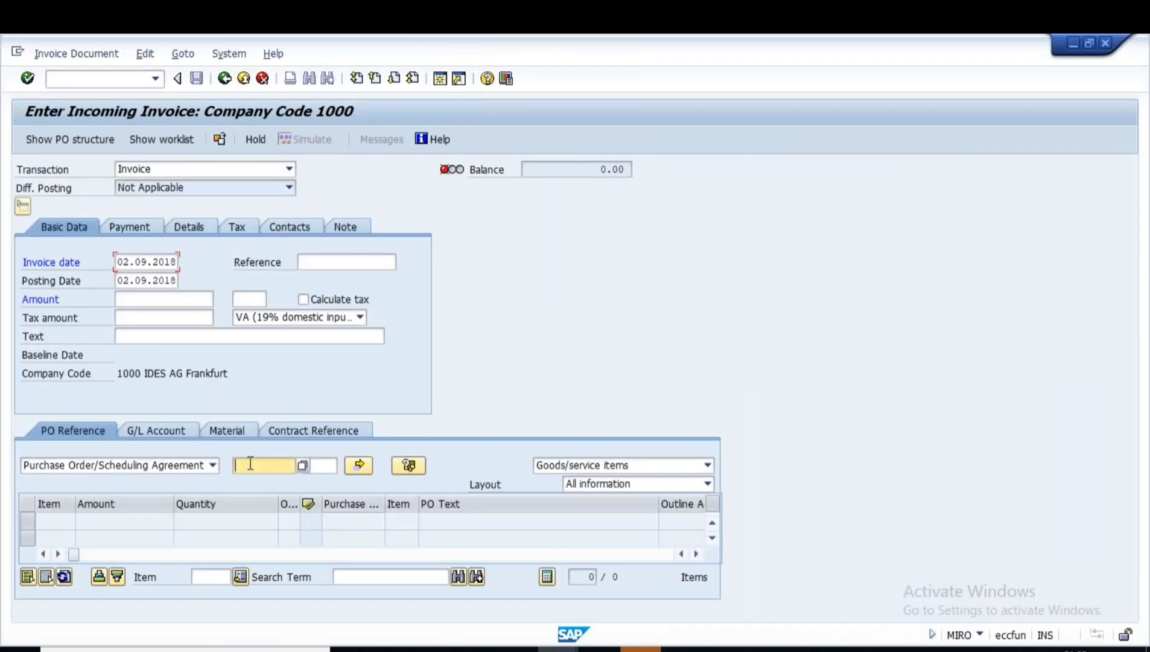
pyautogui.hotkey('ctrl', 'v')
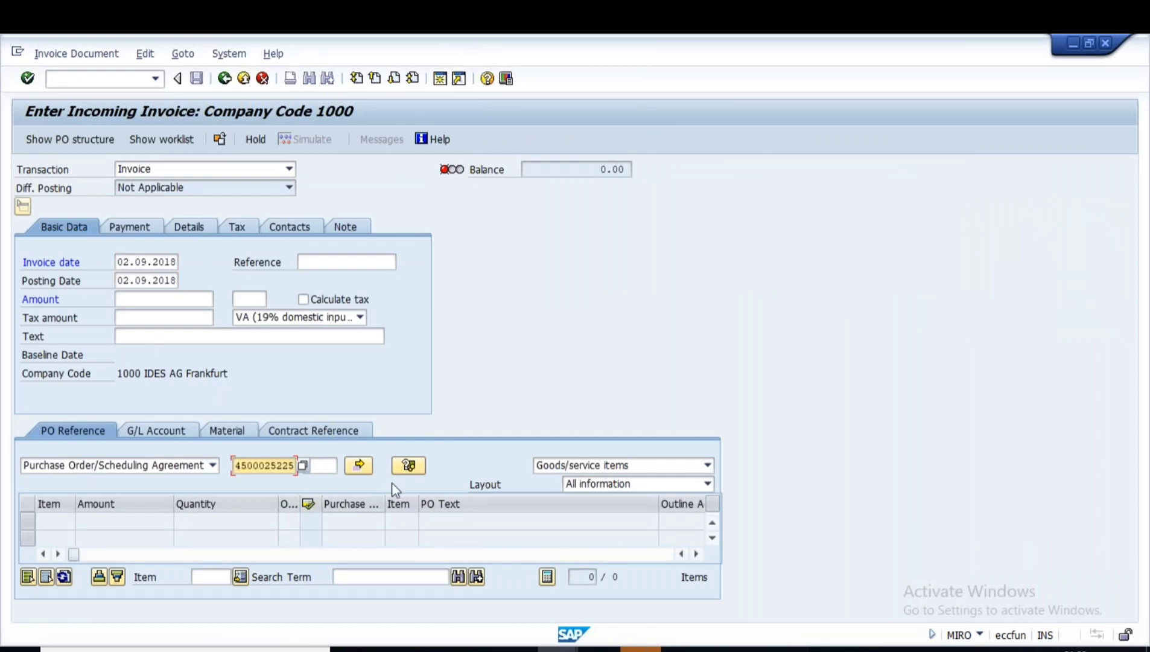
pyautogui.click(360, 465)
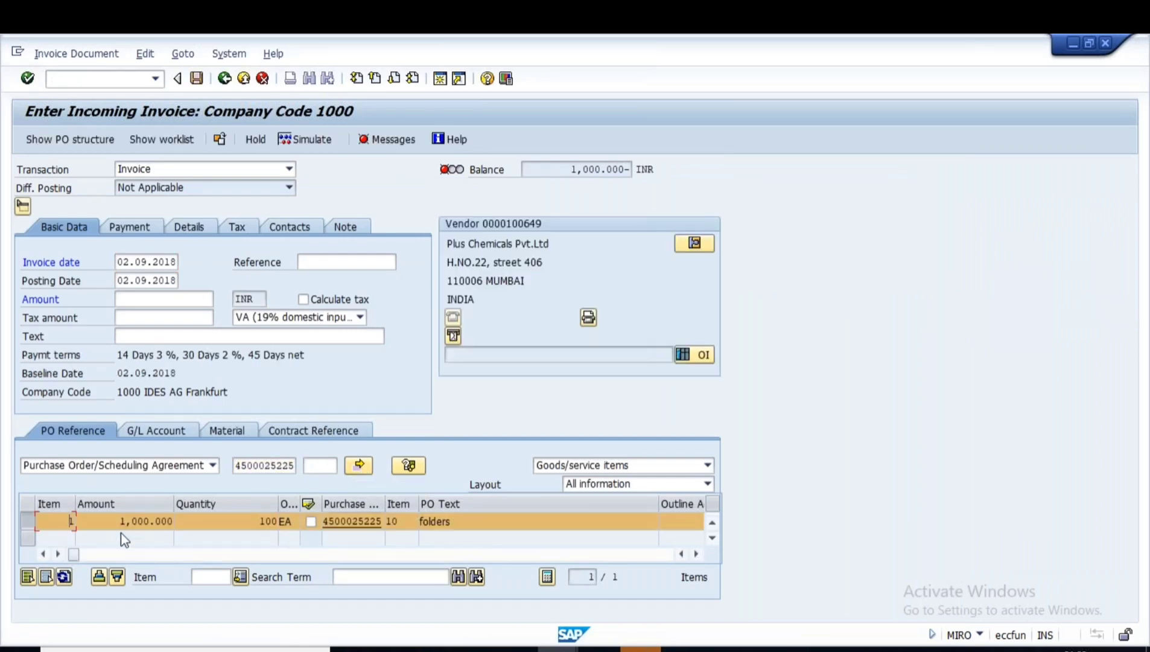
# - Highlight the invoice item's amount, display its multiple account assignment and select the cost center 1000 line
pyautogui.moveTo(121, 523); pyautogui.dragTo(180, 522)
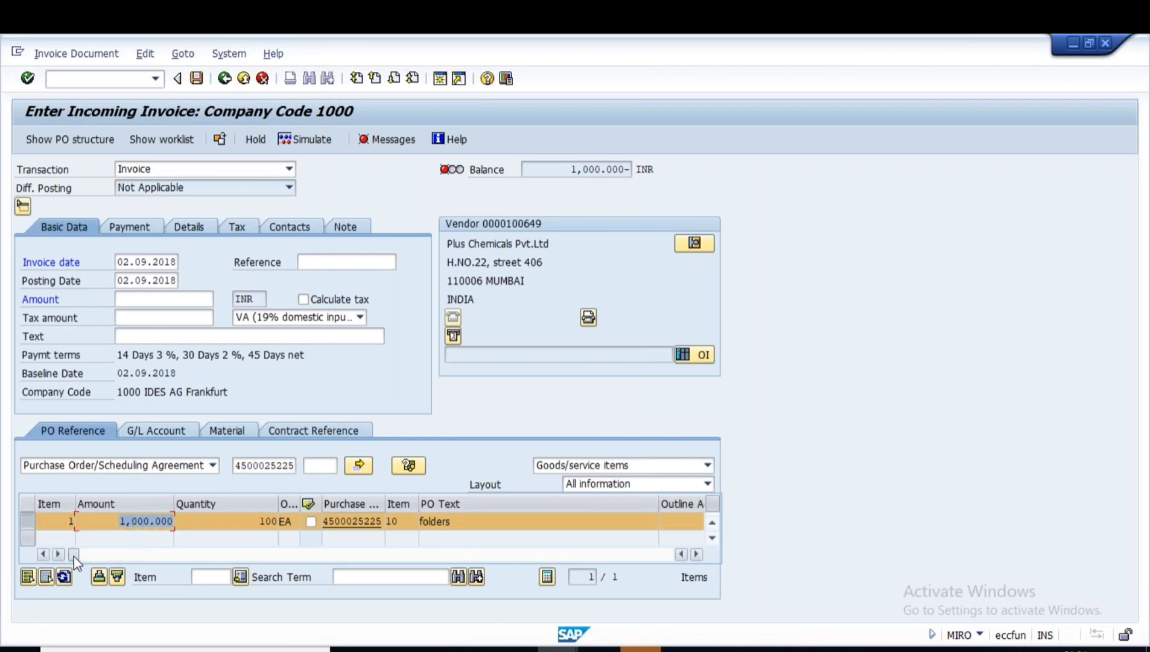
pyautogui.moveTo(74, 556); pyautogui.dragTo(142, 556)
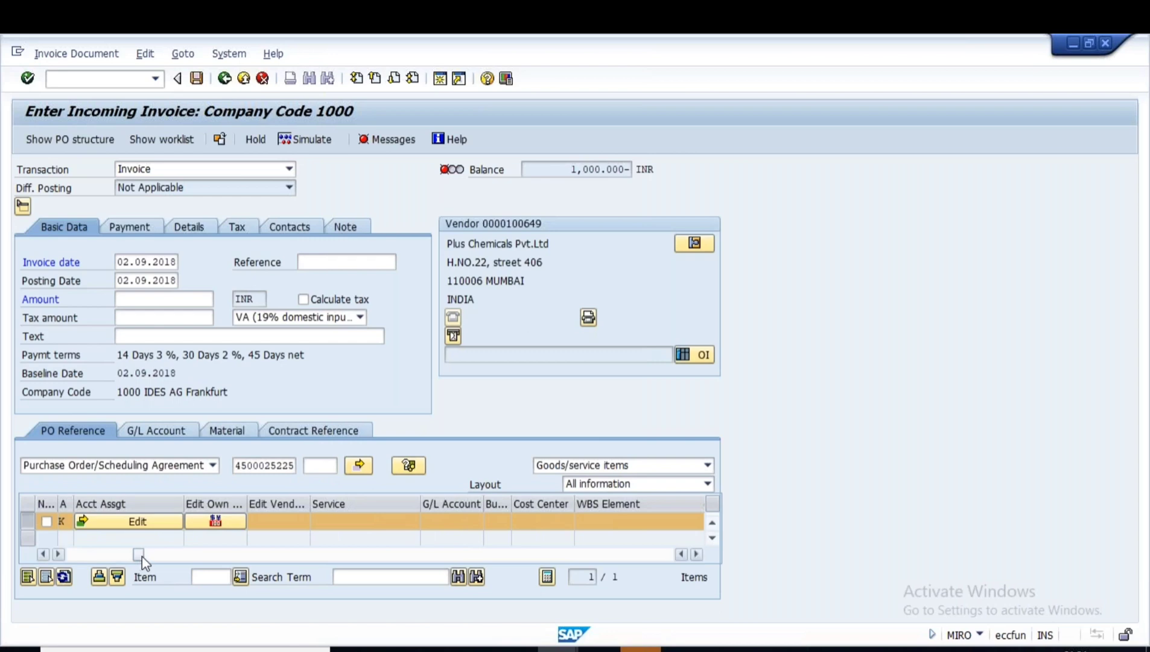
pyautogui.click(137, 521)
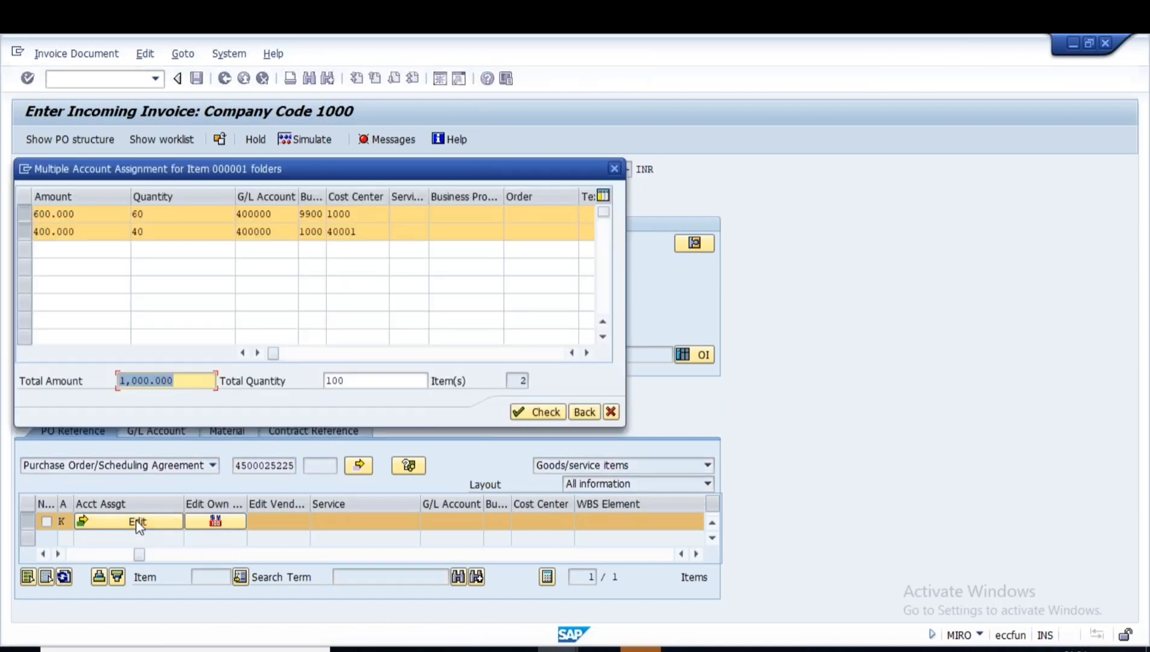
pyautogui.click(20, 212)
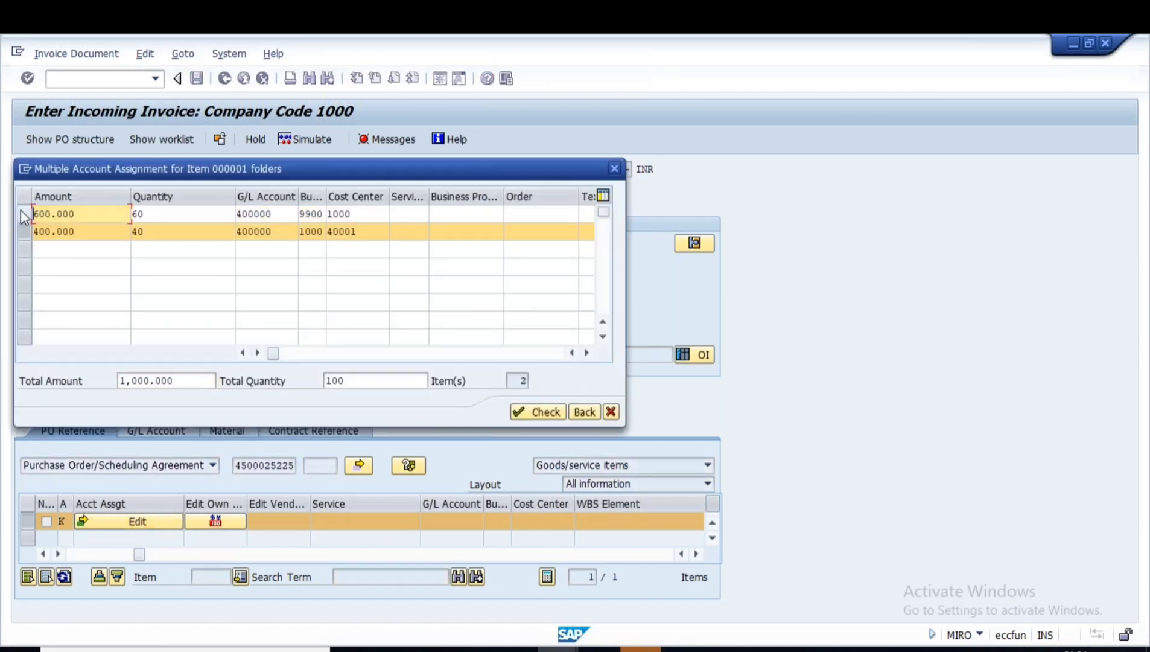
# - Examine the quantities, the second line's amount and its cost center in the folders item's multiple account assignment
pyautogui.click(161, 215)
pyautogui.doubleClick(150, 214)
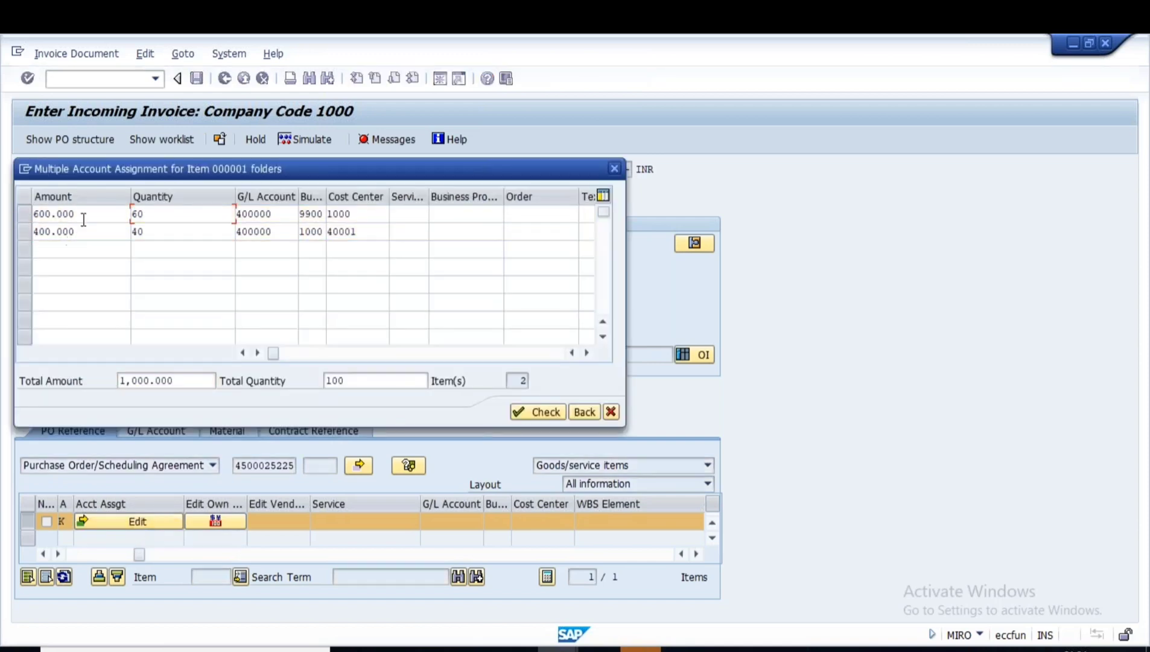
pyautogui.doubleClick(137, 232)
pyautogui.click(89, 237)
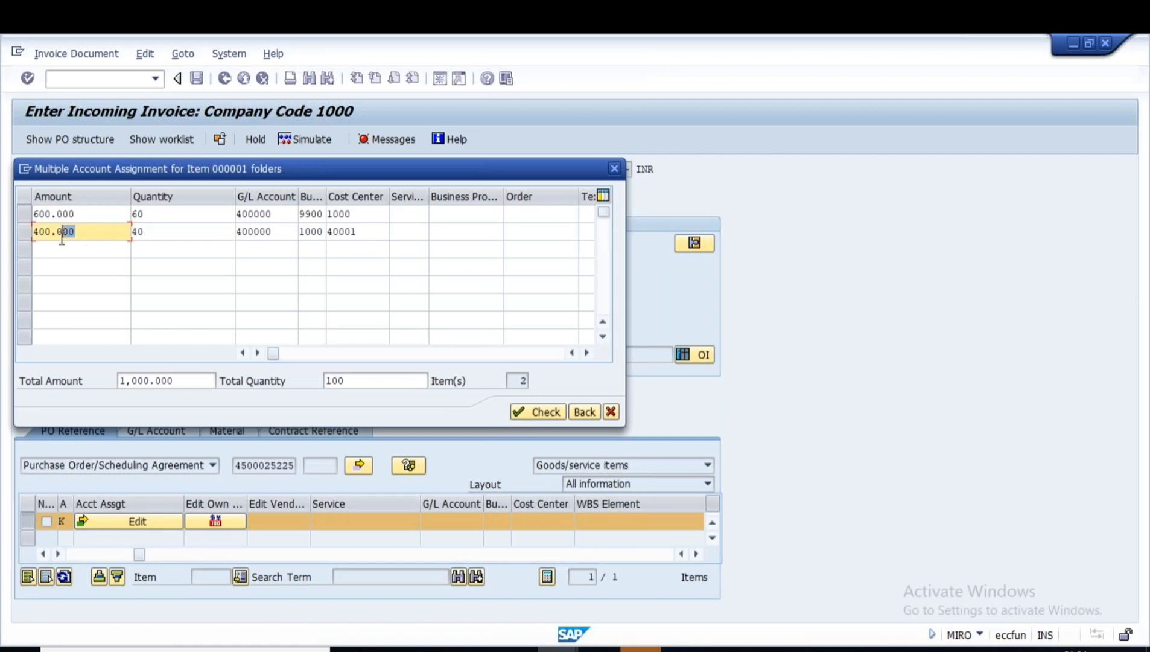
pyautogui.click(367, 231)
pyautogui.doubleClick(367, 232)
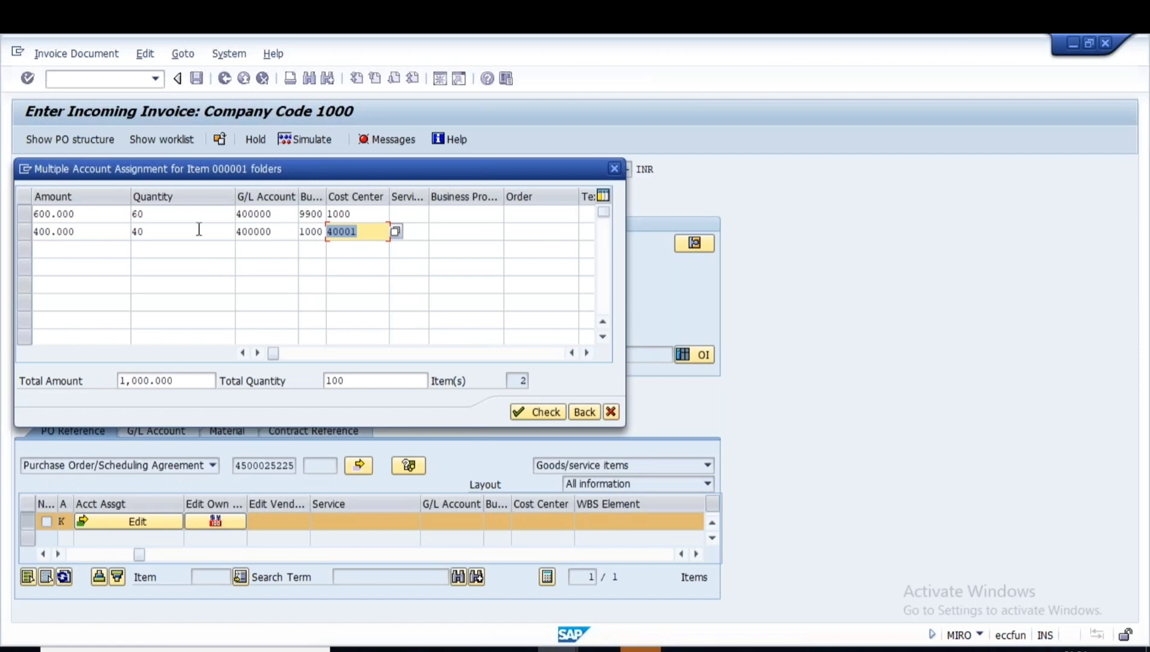
# - Set the account assignment quantities to 70 for cost center 1000 and 30 for cost center 40001
pyautogui.doubleClick(148, 213)
pyautogui.write('70')
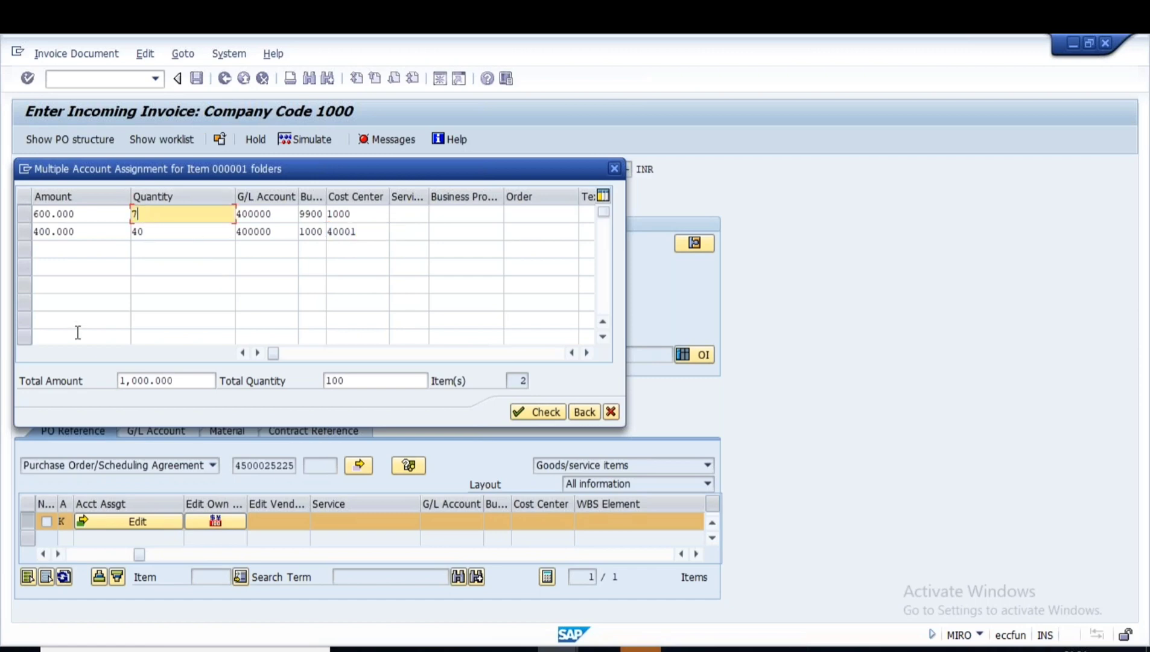
pyautogui.click(152, 233)
pyautogui.hotkey('shift', 'Home')
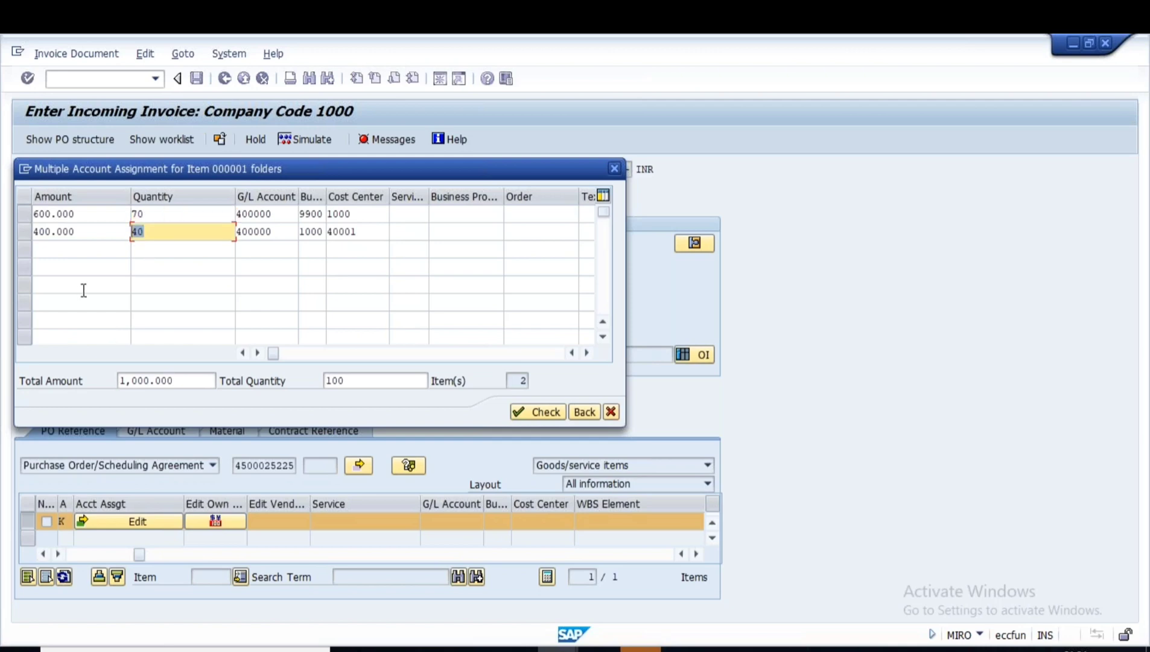
pyautogui.write('30')
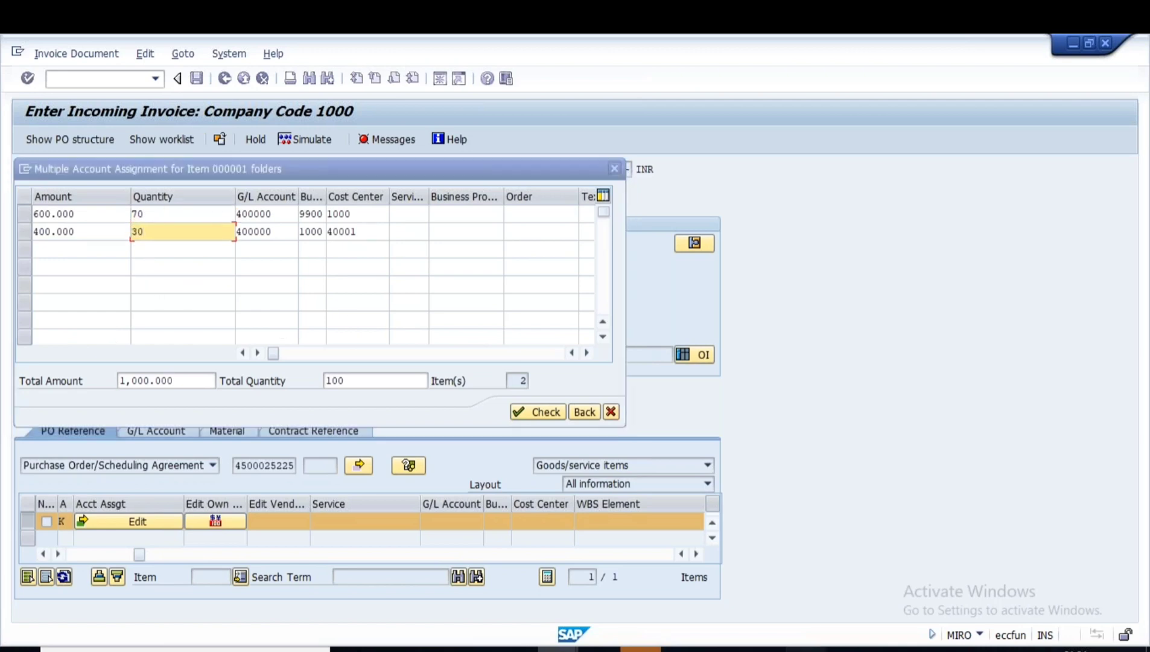
# - Switch to the PowerPoint presentation and show the Partial Invoice Indicator slide as a full-screen slide show
pyautogui.hotkey('alt', 'Tab')
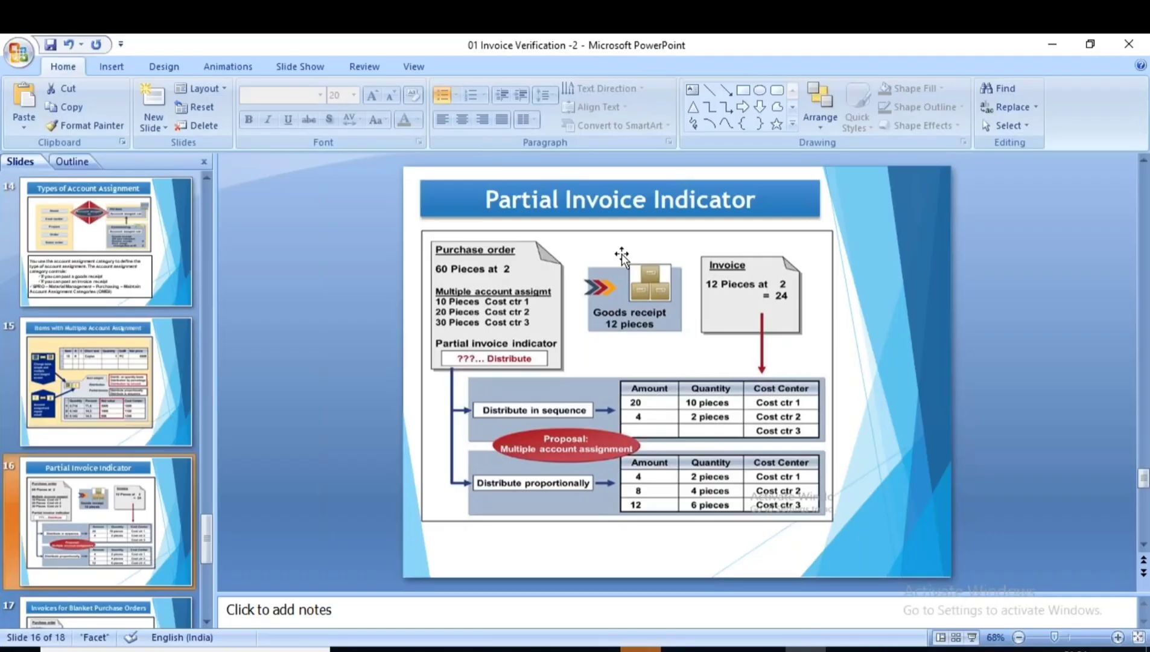
pyautogui.click(972, 637)
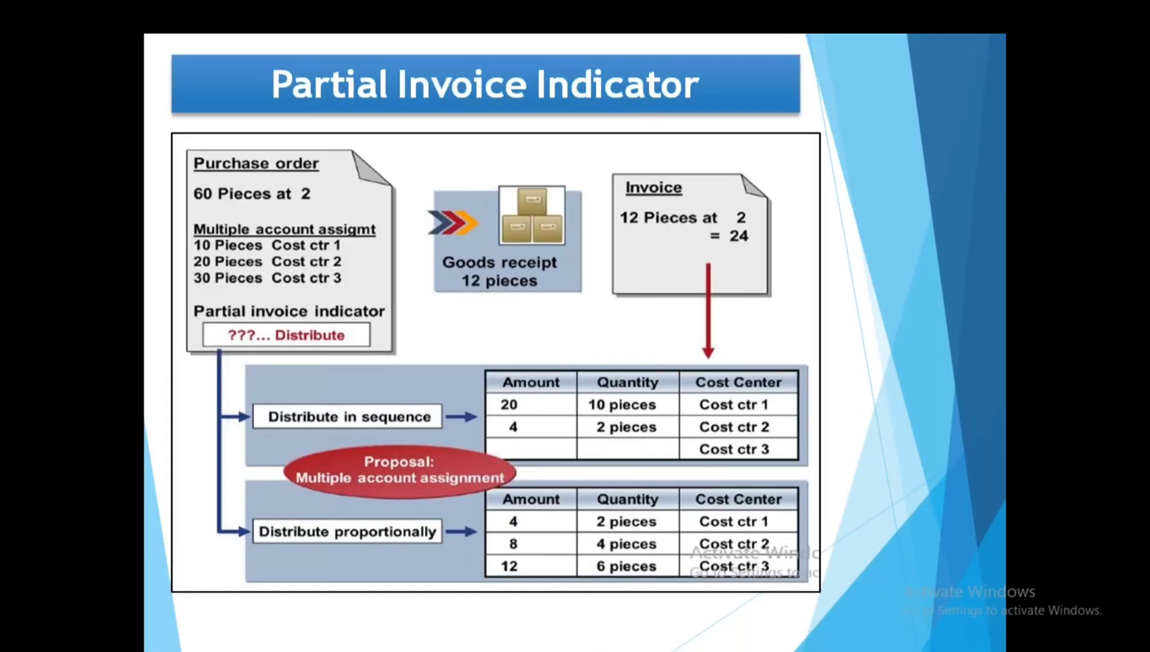